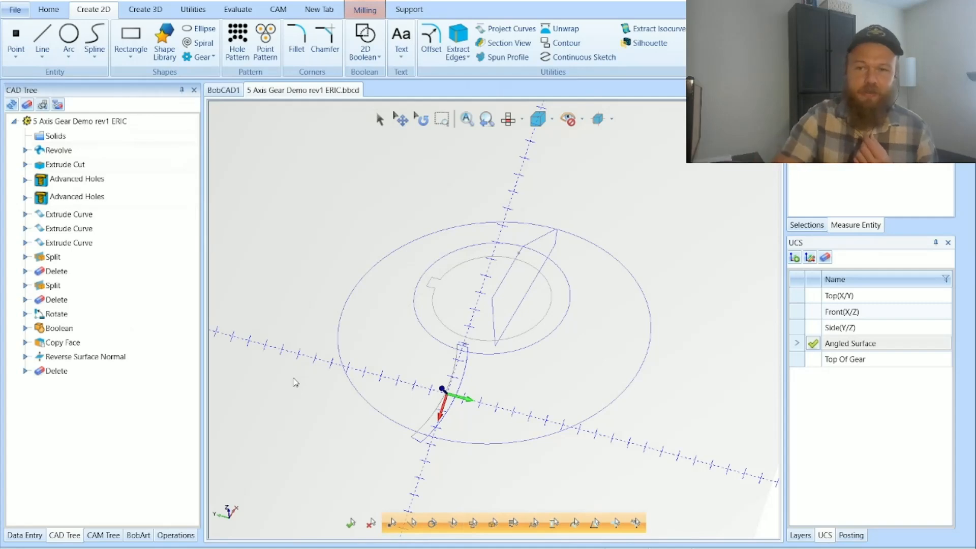
# Step: Make Top(X/Y) the active coordinate system and show the Solid layer
pyautogui.click(813, 296)
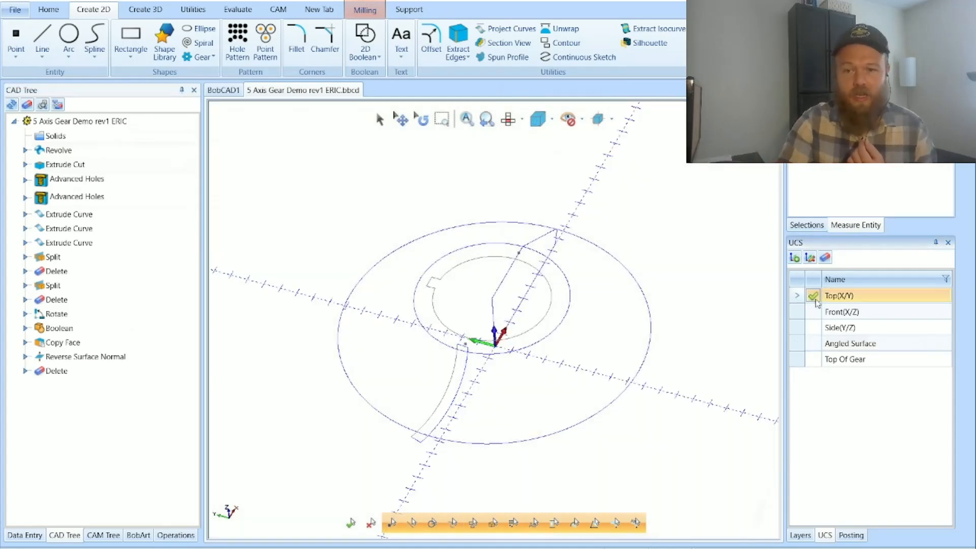
pyautogui.click(802, 540)
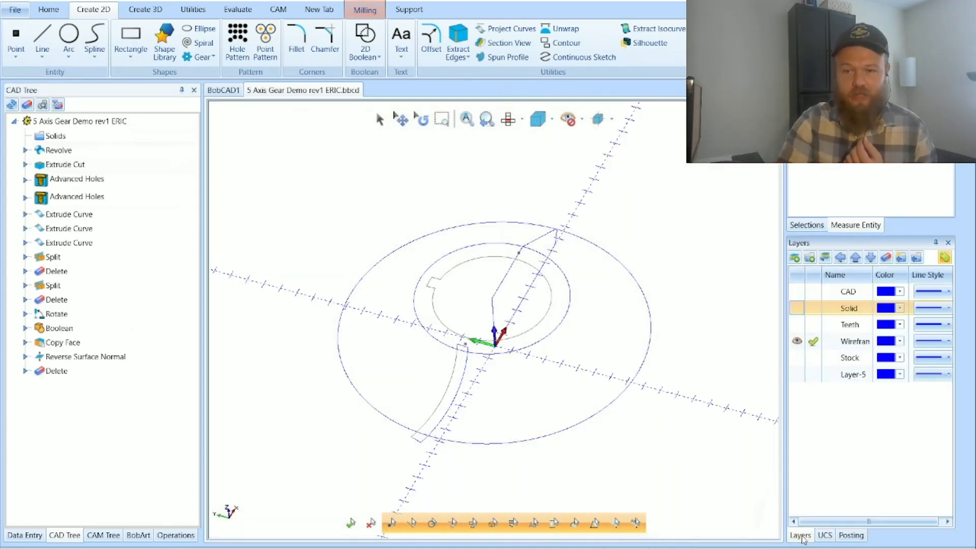
pyautogui.click(797, 308)
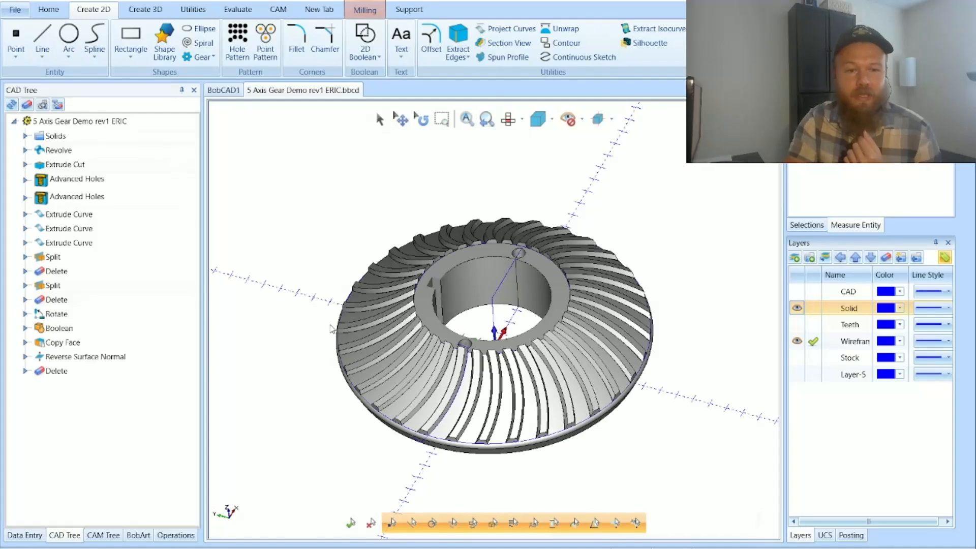
# Step: Examine the existing Milling Job's operations, displaying the Advanced Rough, Morph and Swarf multiaxis toolpaths on the gear and hiding them again
pyautogui.click(103, 535)
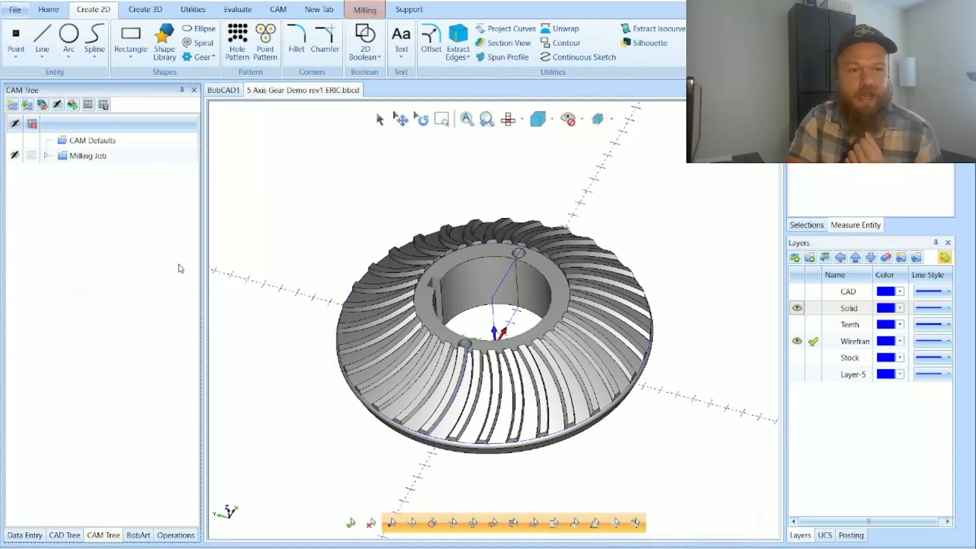
pyautogui.click(46, 156)
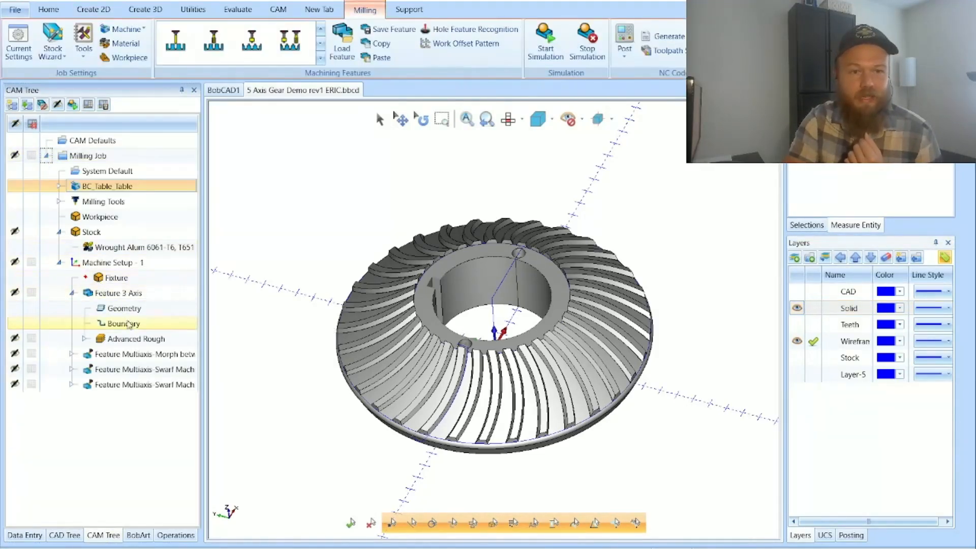
pyautogui.click(137, 338)
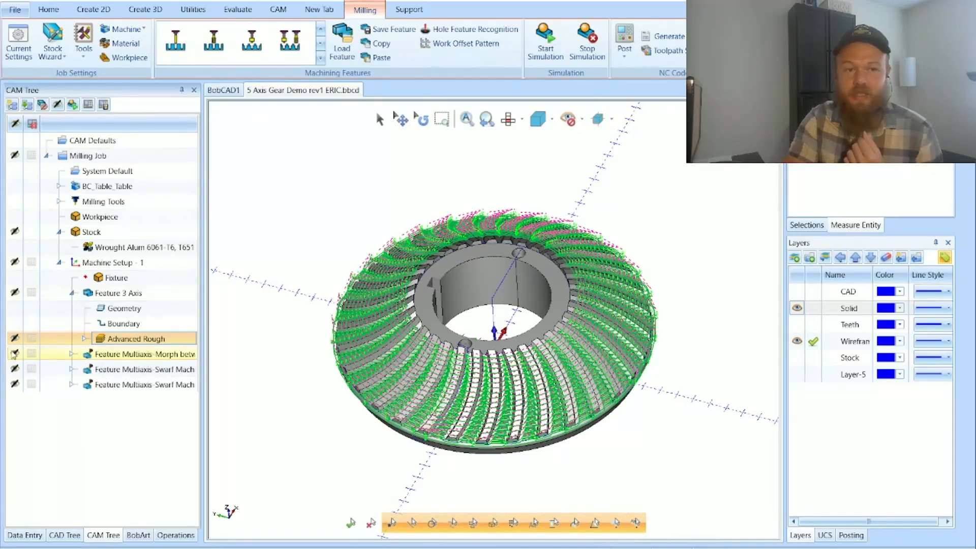
pyautogui.click(16, 370)
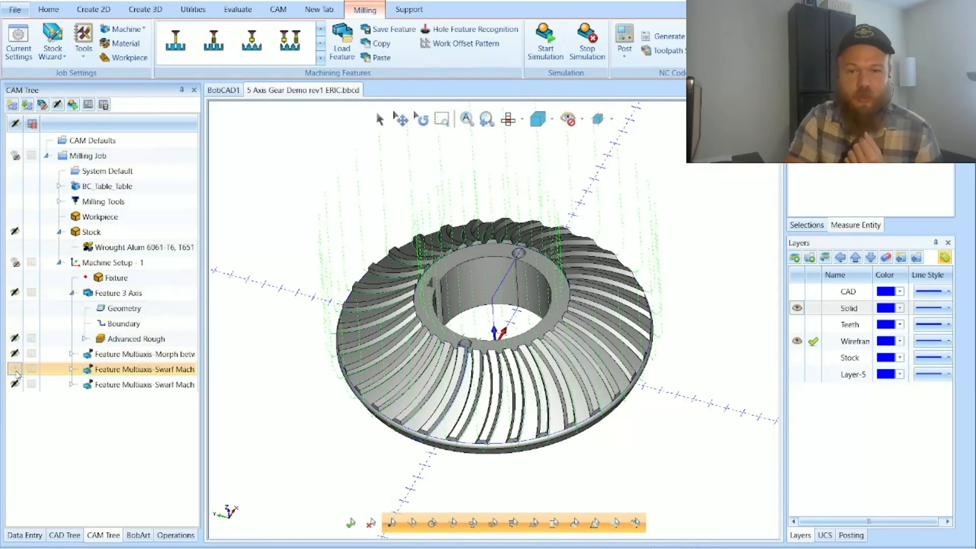
pyautogui.click(15, 354)
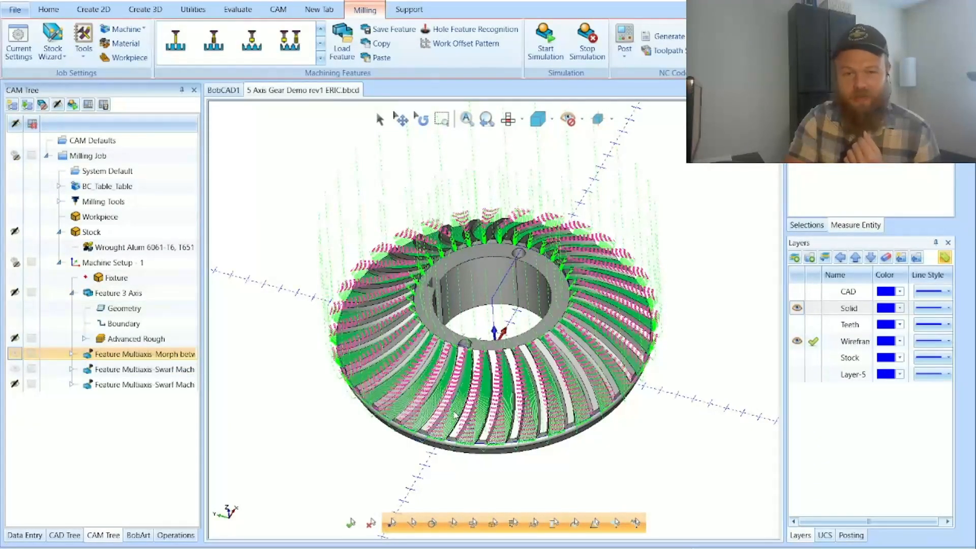
pyautogui.click(16, 354)
pyautogui.click(16, 369)
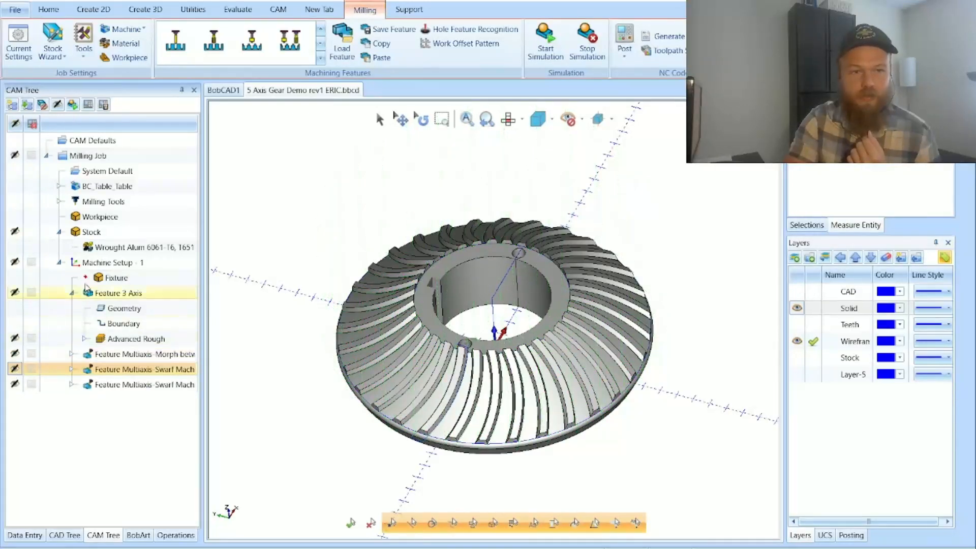
pyautogui.click(46, 156)
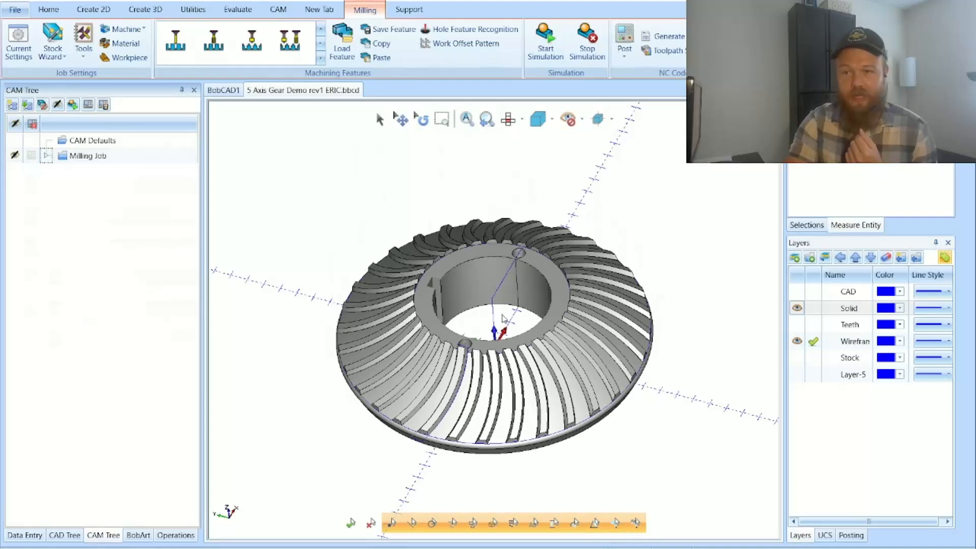
# Step: Hide the Solid layer to expose the wireframe and make Front(X/Z) the active coordinate system
pyautogui.click(796, 307)
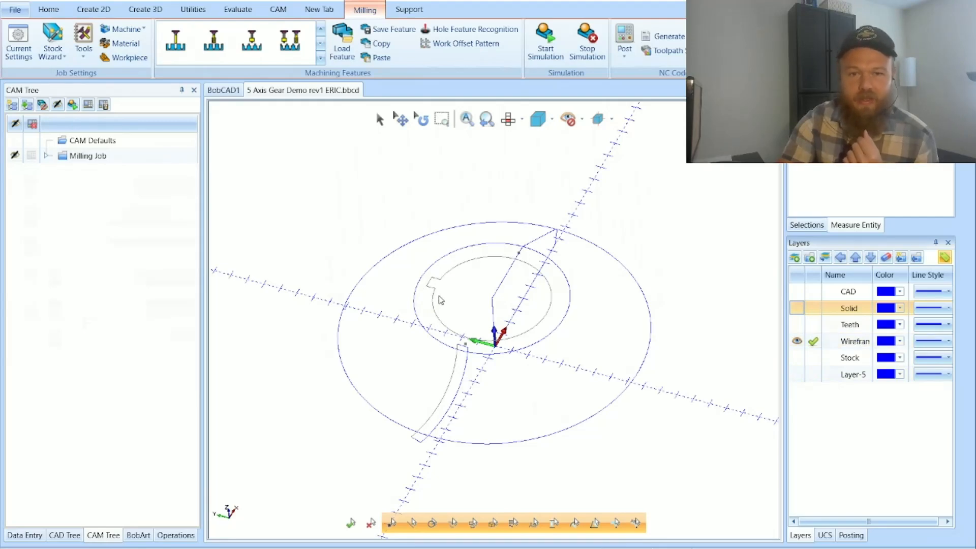
pyautogui.click(797, 308)
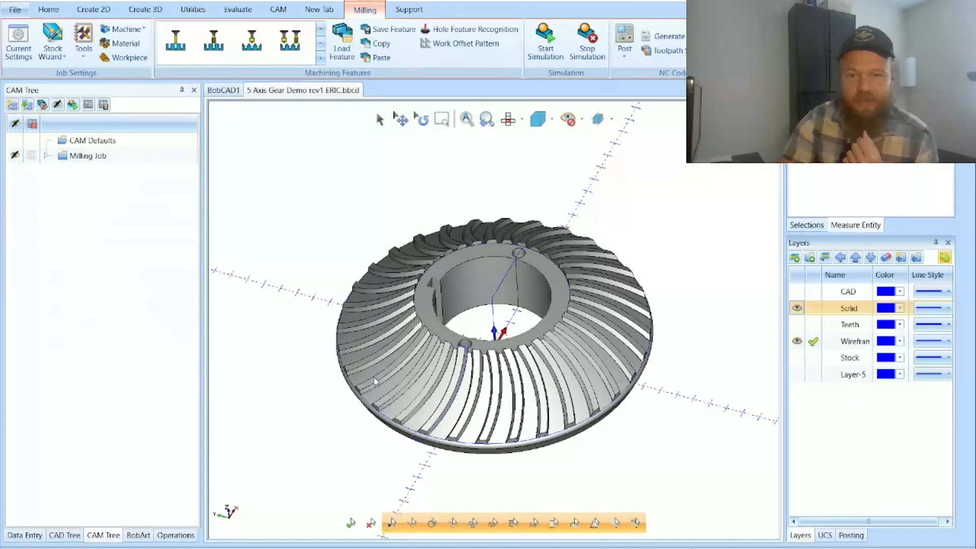
pyautogui.click(797, 308)
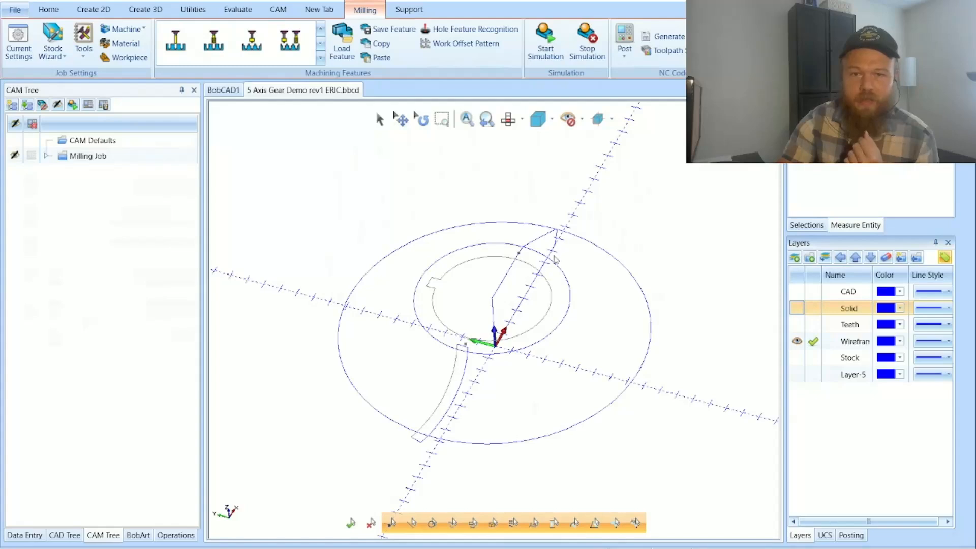
pyautogui.click(422, 119)
pyautogui.moveTo(461, 393); pyautogui.dragTo(374, 396)
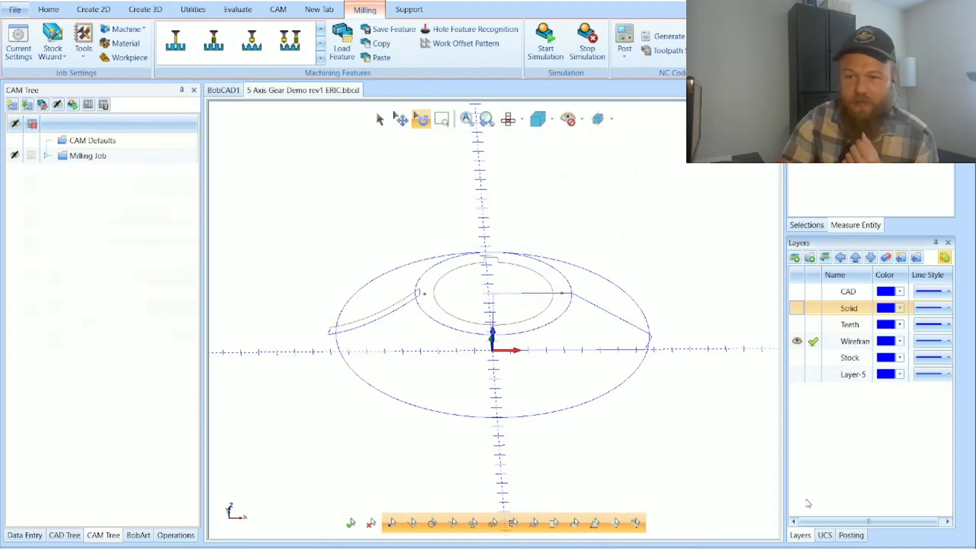
pyautogui.click(824, 535)
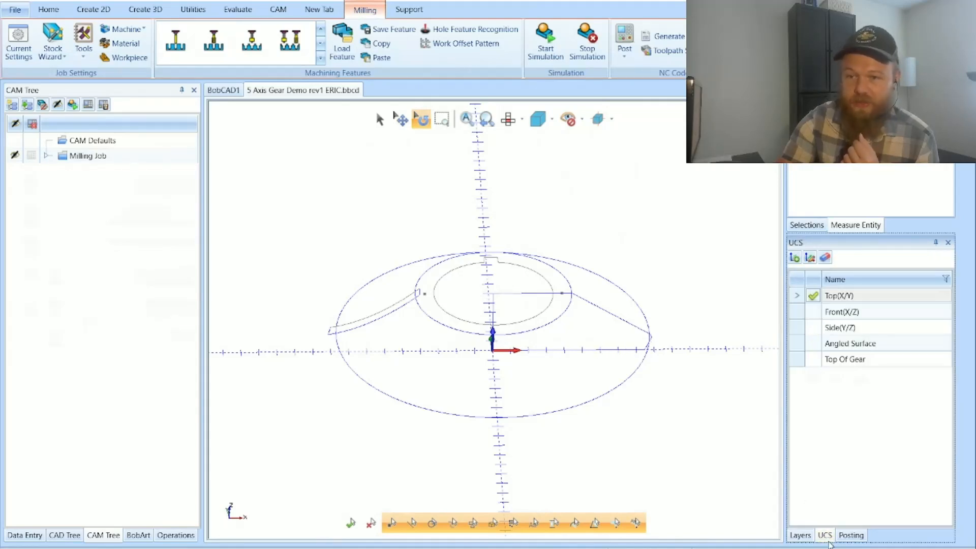
pyautogui.click(813, 316)
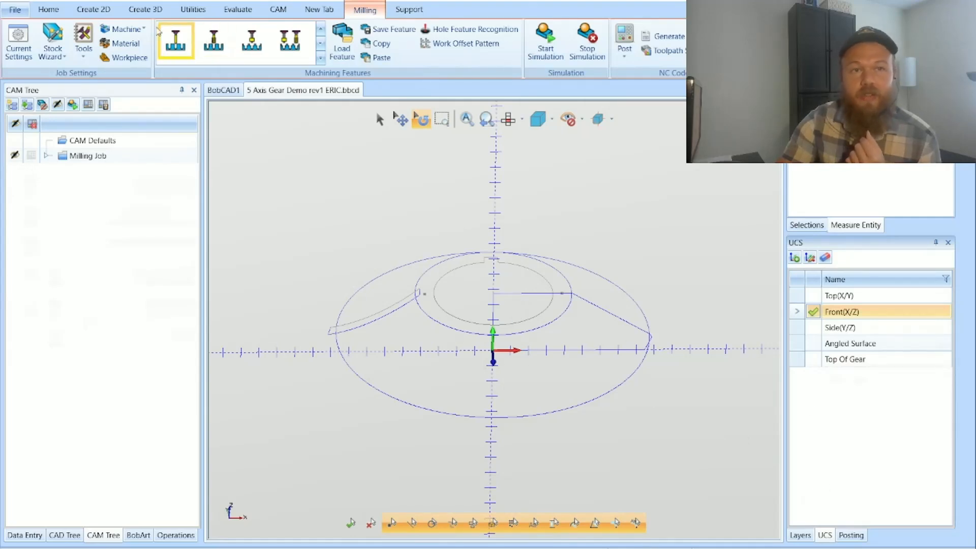
# Step: Show the Solid layer to compare the gear body with its wireframe profile, and hide it again
pyautogui.click(133, 11)
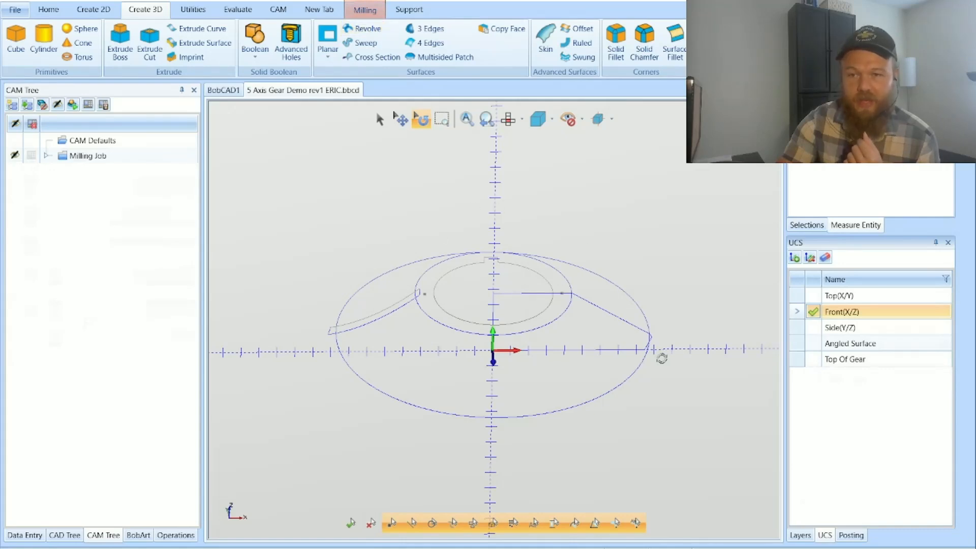
pyautogui.click(799, 534)
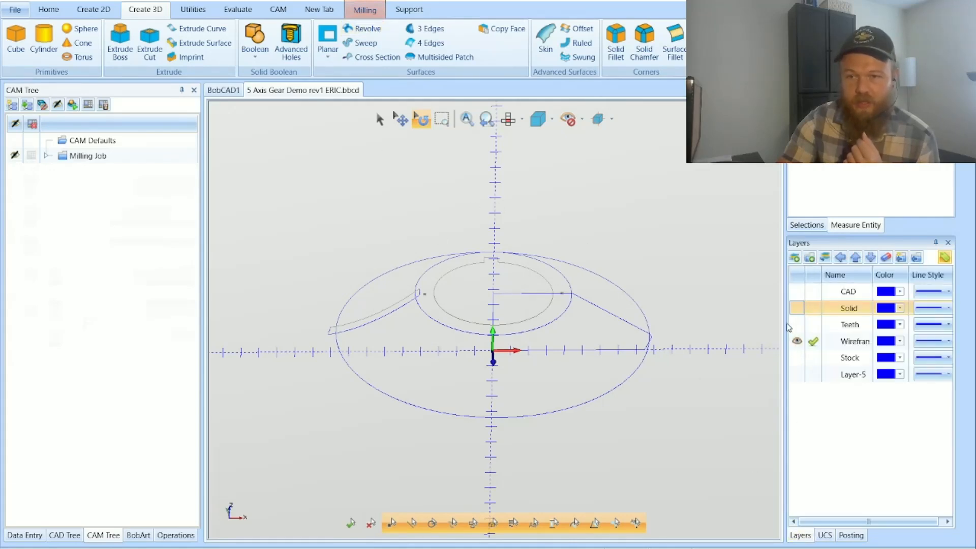
pyautogui.click(795, 309)
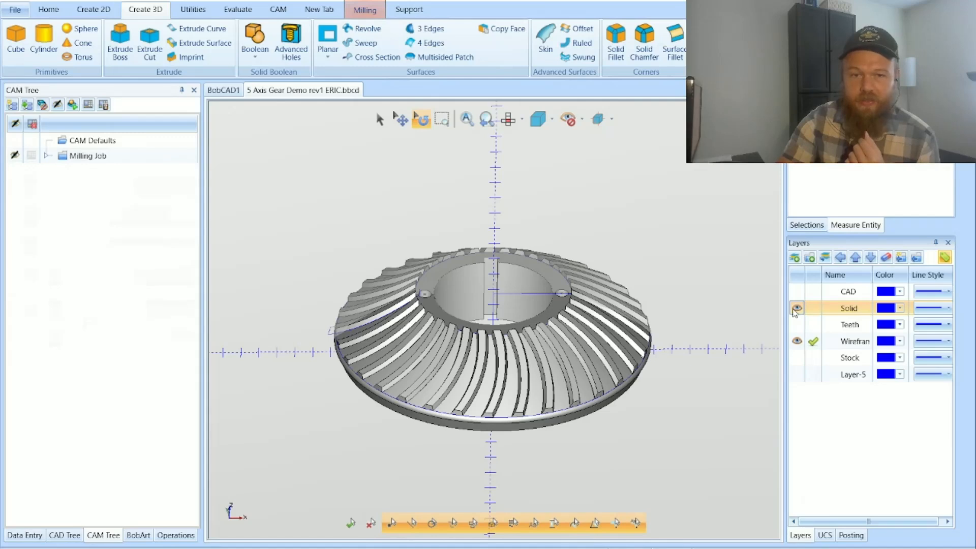
pyautogui.click(795, 309)
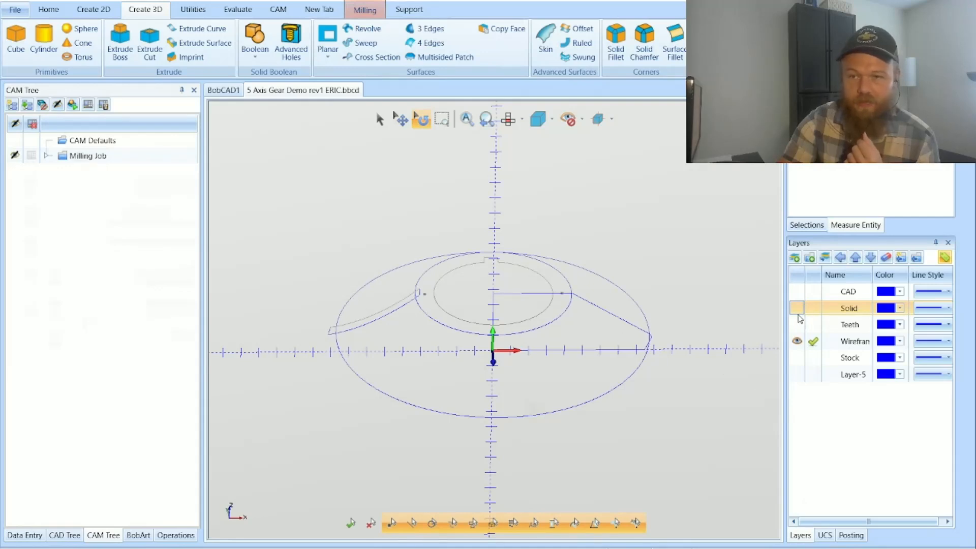
# Step: Activate the Angled Surface coordinate system and show the Solid layer to see the plane against the gear teeth
pyautogui.click(824, 536)
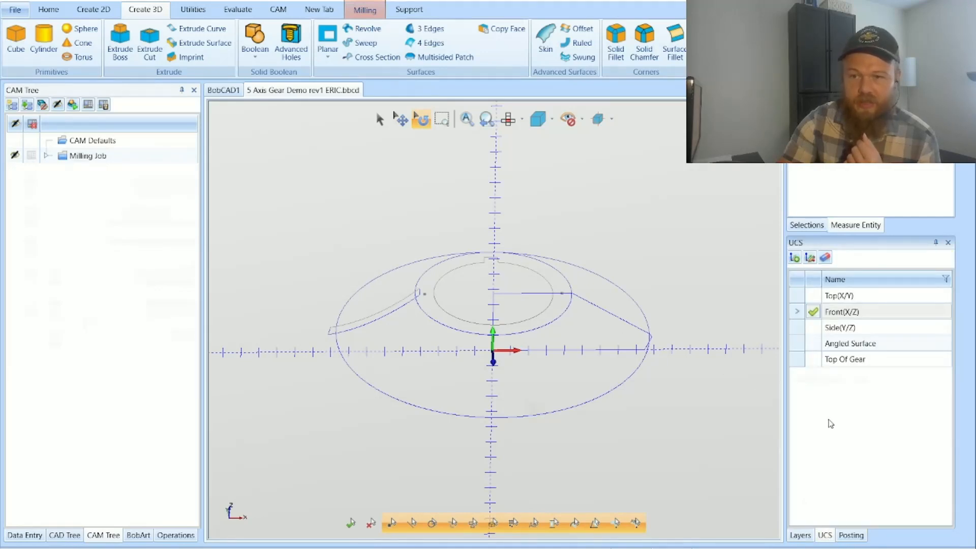
pyautogui.doubleClick(833, 344)
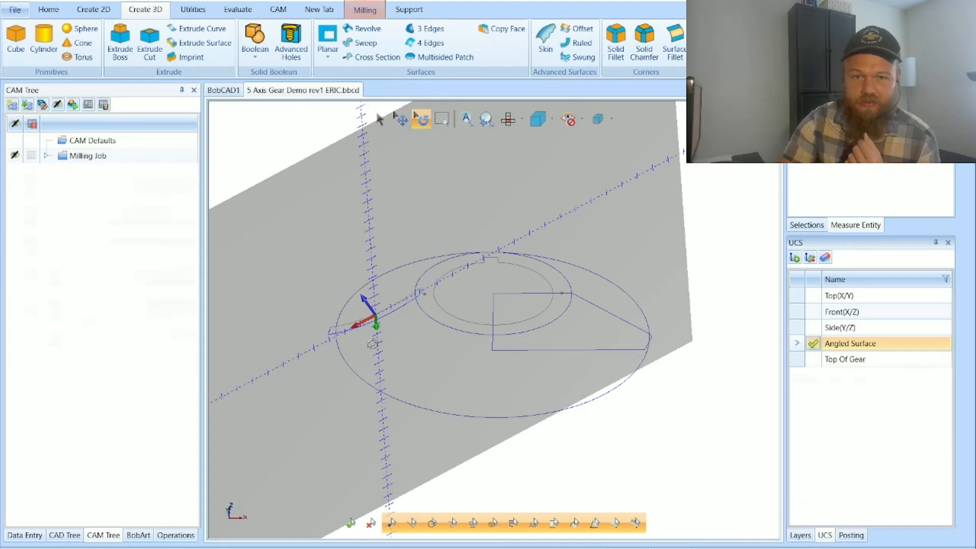
pyautogui.moveTo(388, 353); pyautogui.dragTo(366, 351)
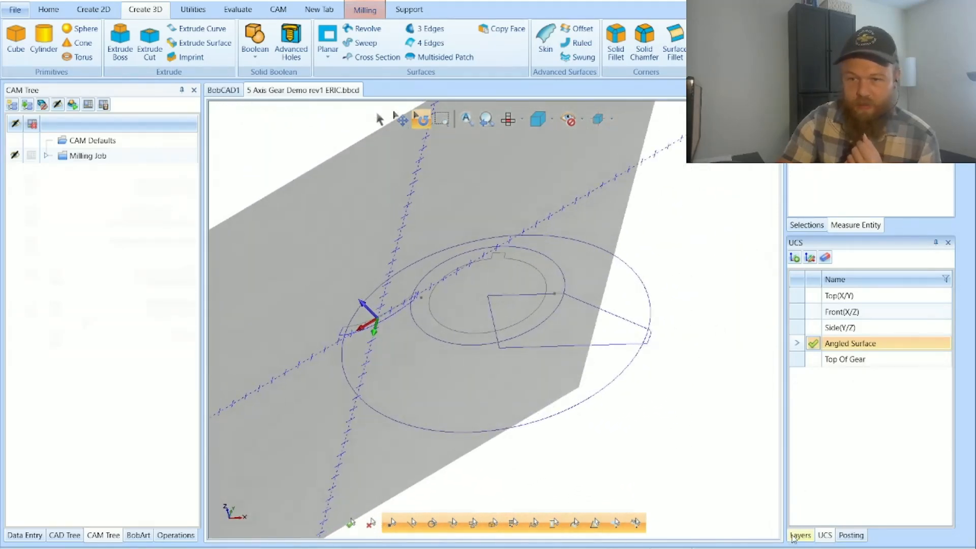
pyautogui.click(799, 534)
pyautogui.click(797, 307)
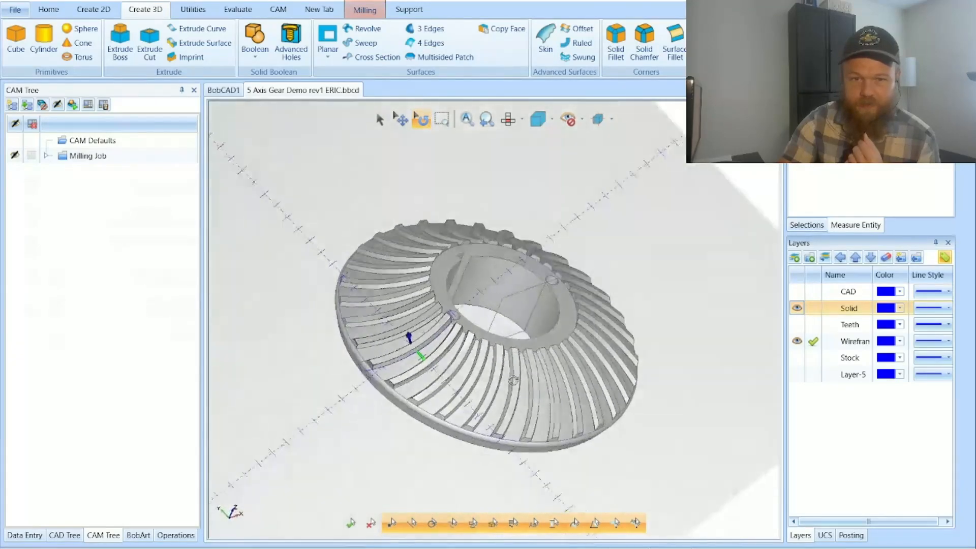
pyautogui.moveTo(513, 380); pyautogui.dragTo(492, 378)
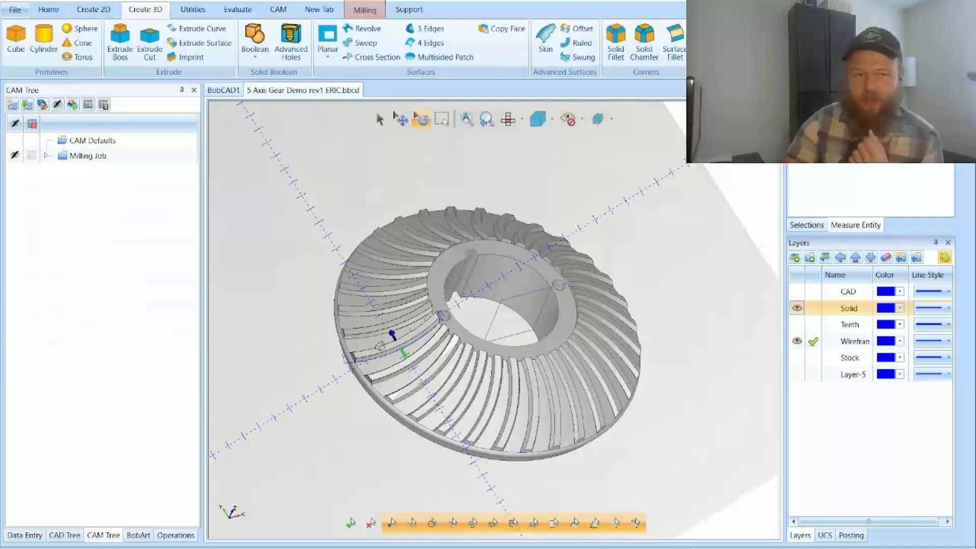
pyautogui.click(94, 10)
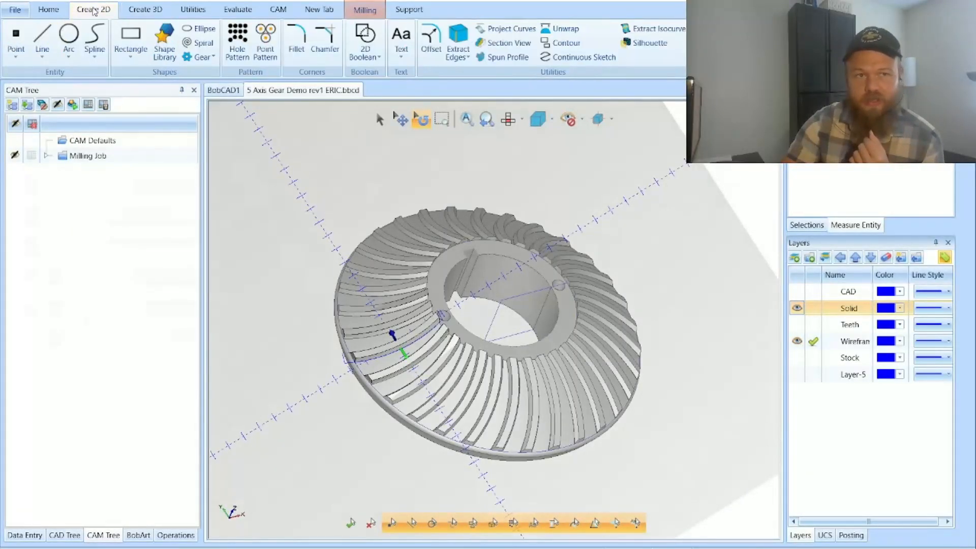
pyautogui.click(68, 36)
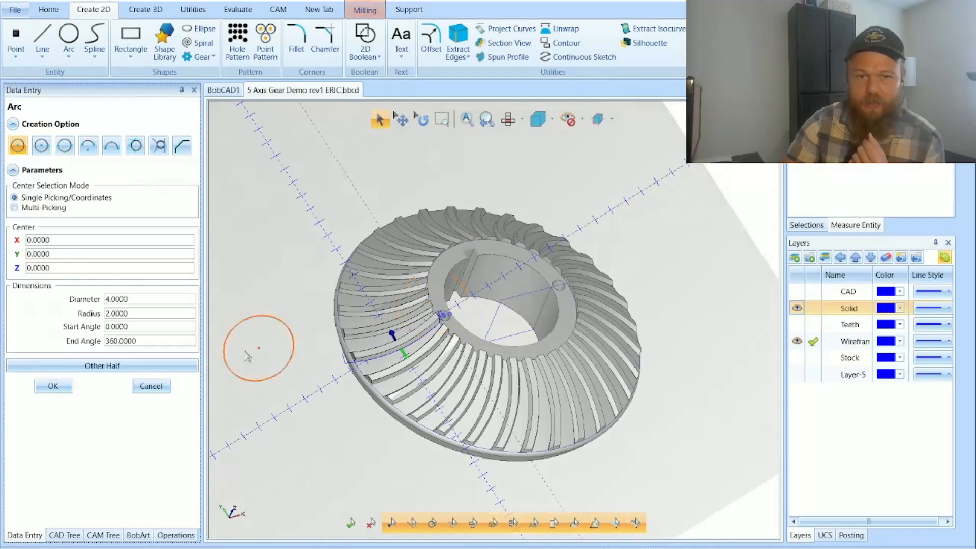
pyautogui.click(151, 386)
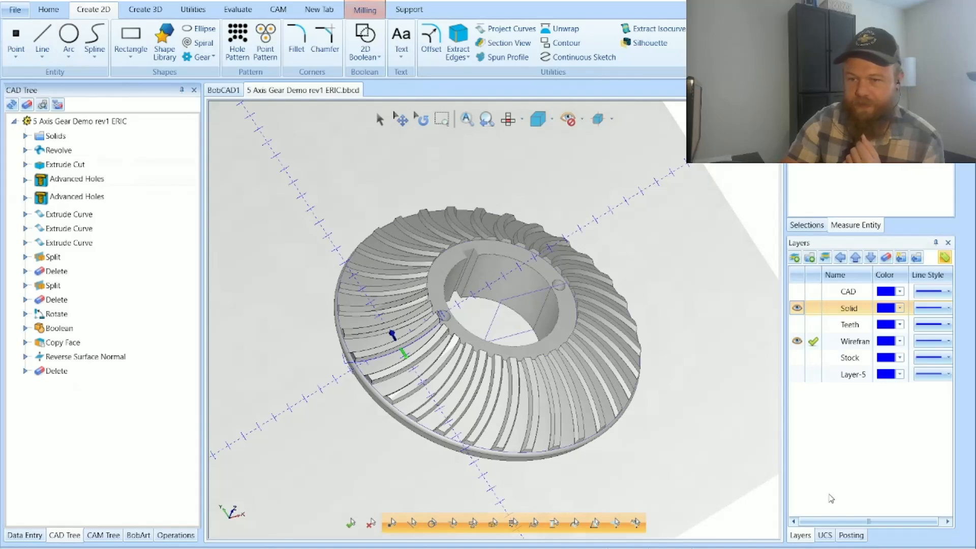
# Step: Make Top(X/Y) the active coordinate system again and reset the gear to an isometric view
pyautogui.click(824, 535)
pyautogui.click(834, 296)
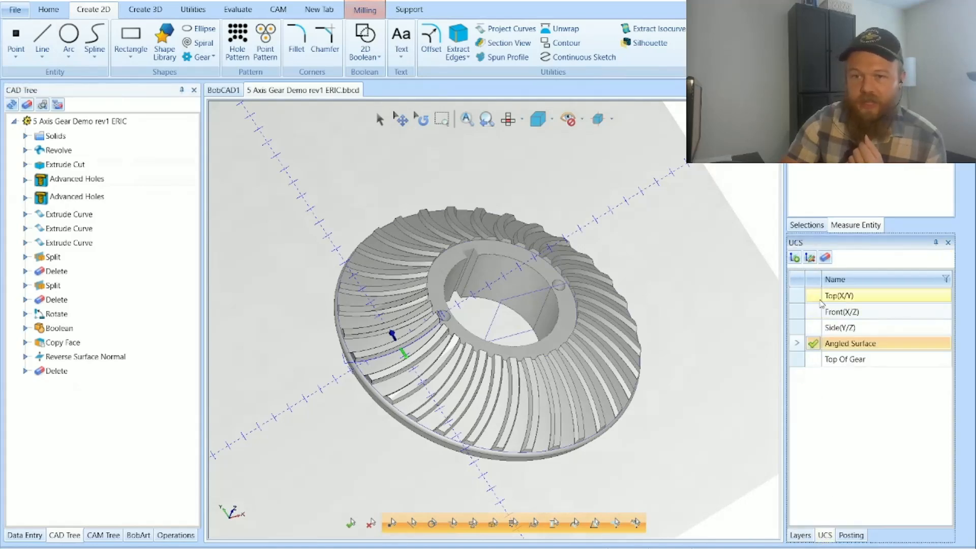
pyautogui.click(813, 296)
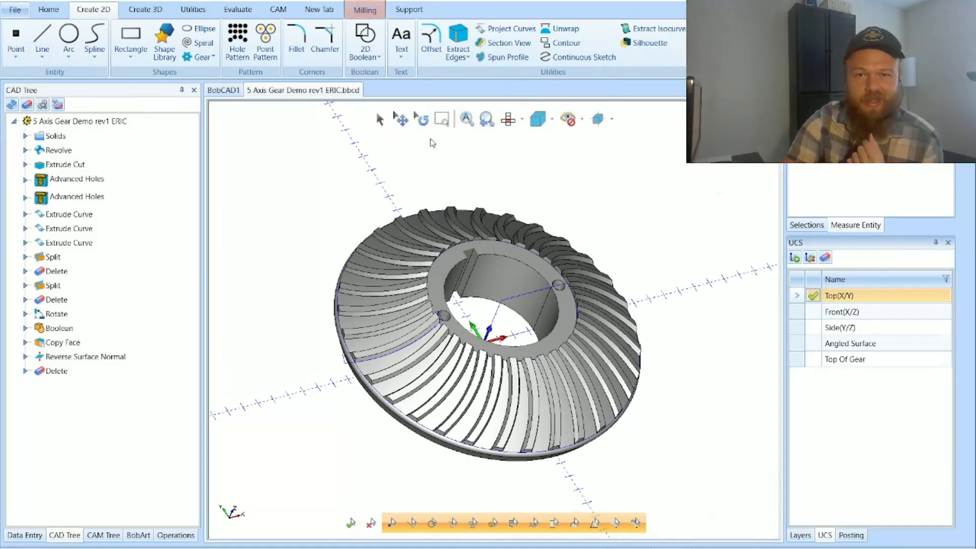
pyautogui.press('Home')
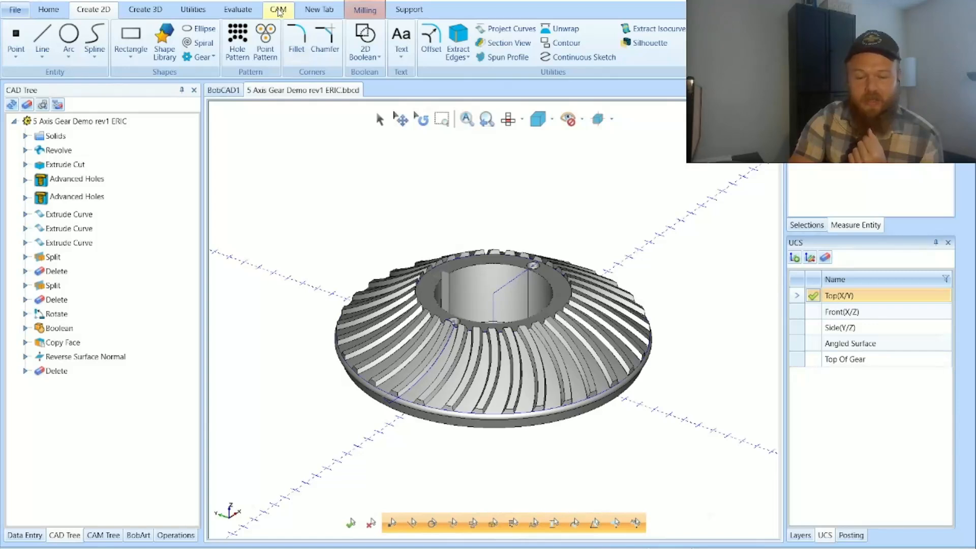
# Step: Start a new milling job and look through the list of available machines
pyautogui.click(279, 12)
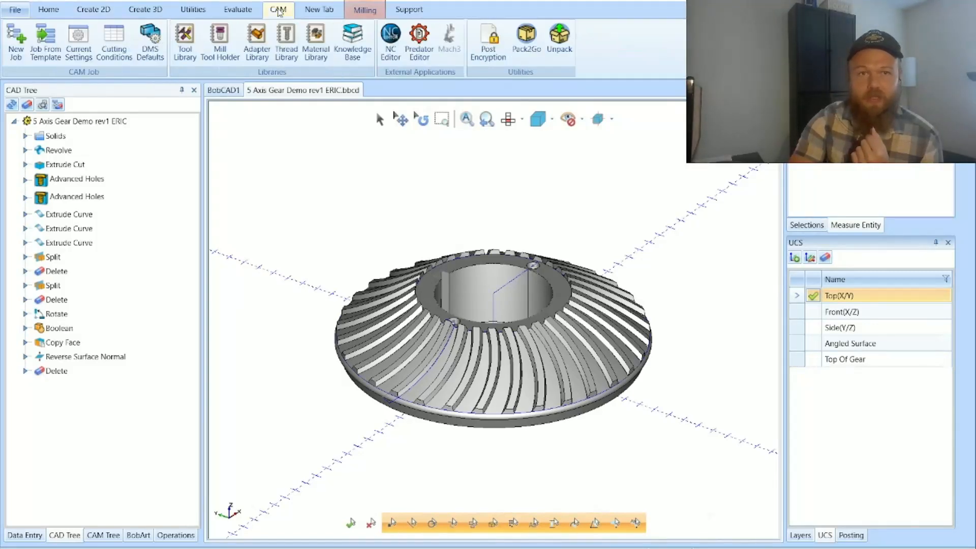
pyautogui.click(15, 54)
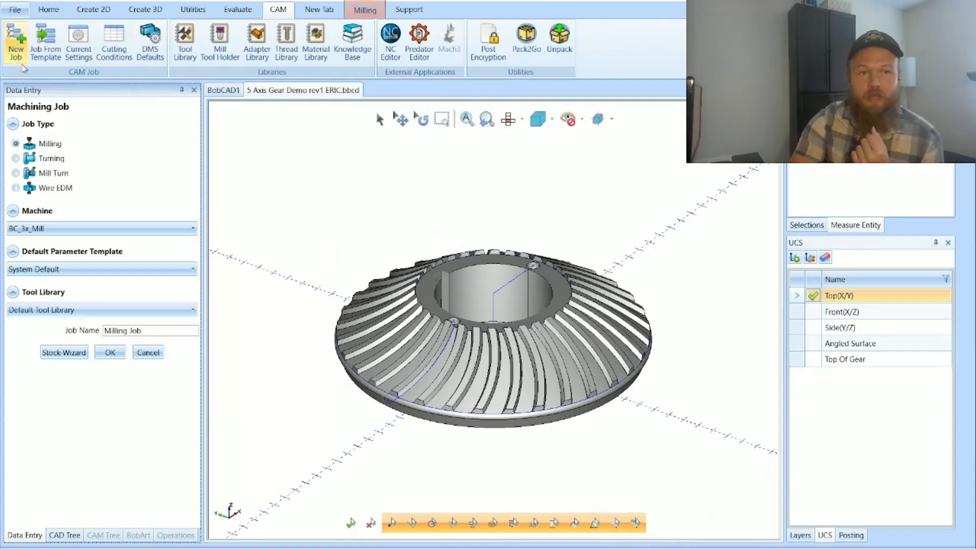
pyautogui.click(145, 234)
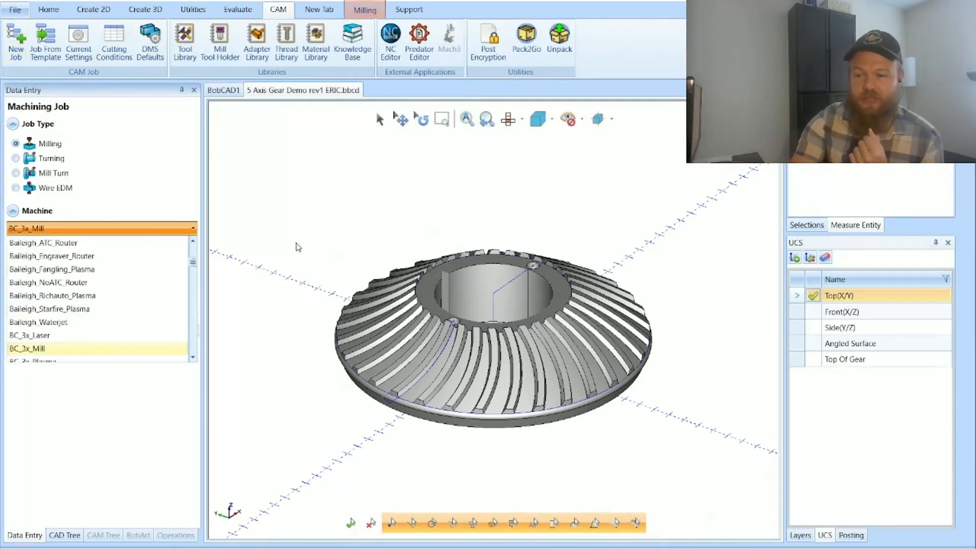
pyautogui.scroll(-5, 149, 331)
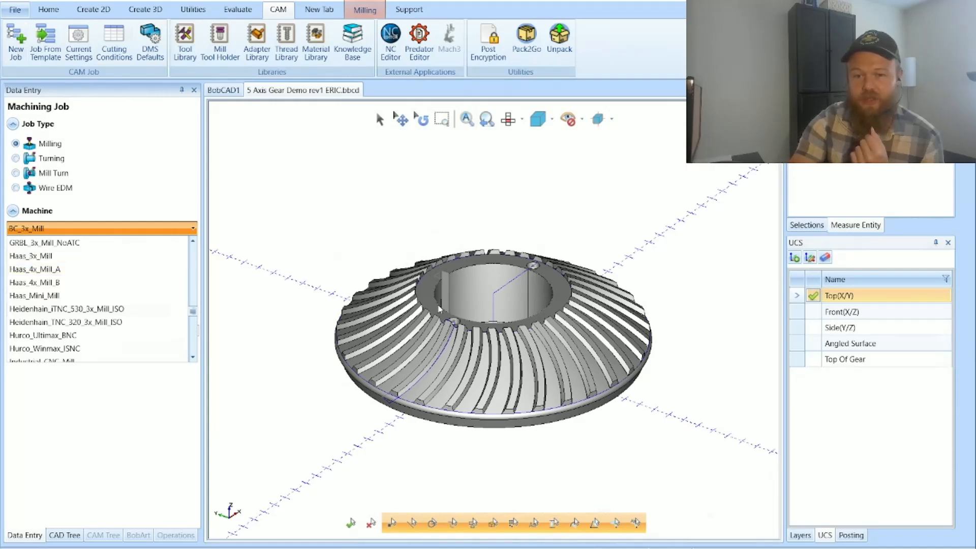
pyautogui.press('Escape')
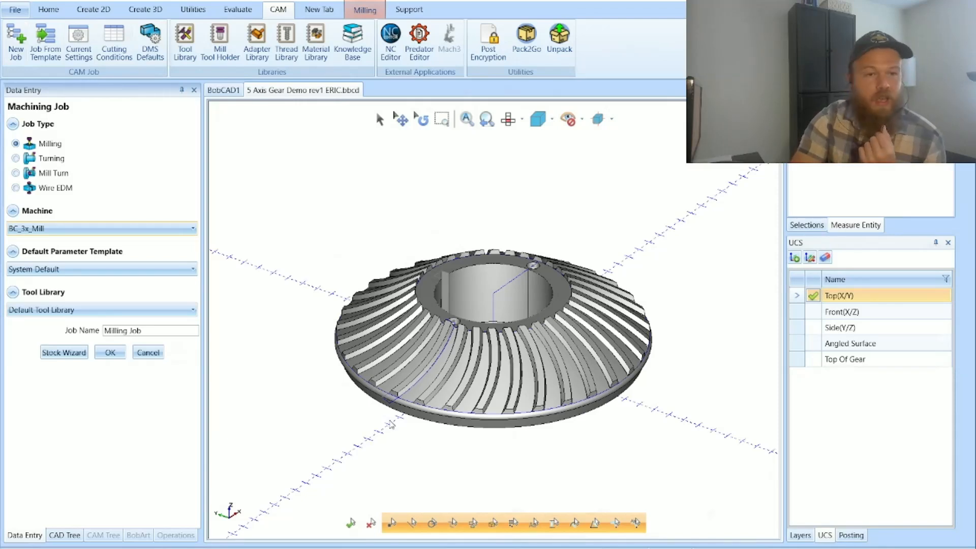
# Step: Set the new milling job's machine to BC_Table_Table
pyautogui.click(111, 231)
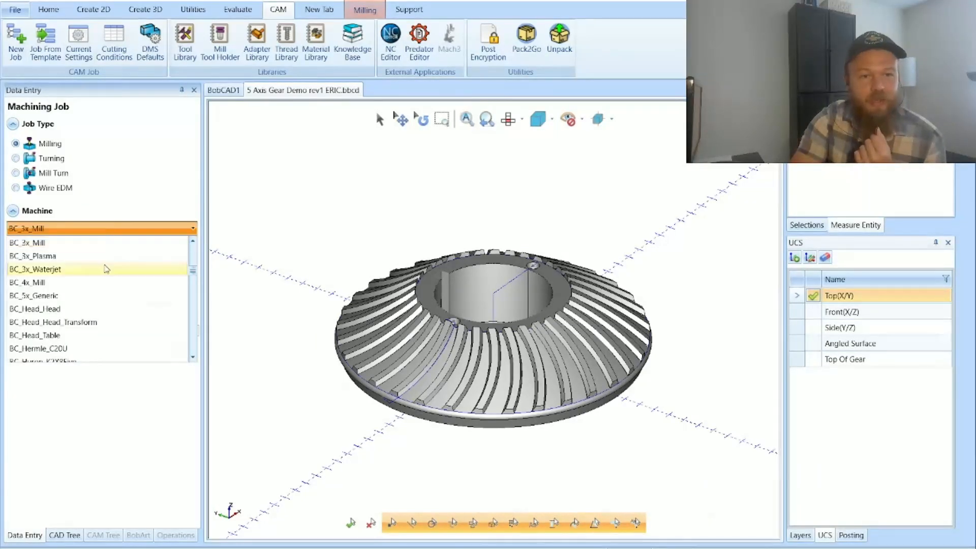
pyautogui.scroll(3, 106, 269)
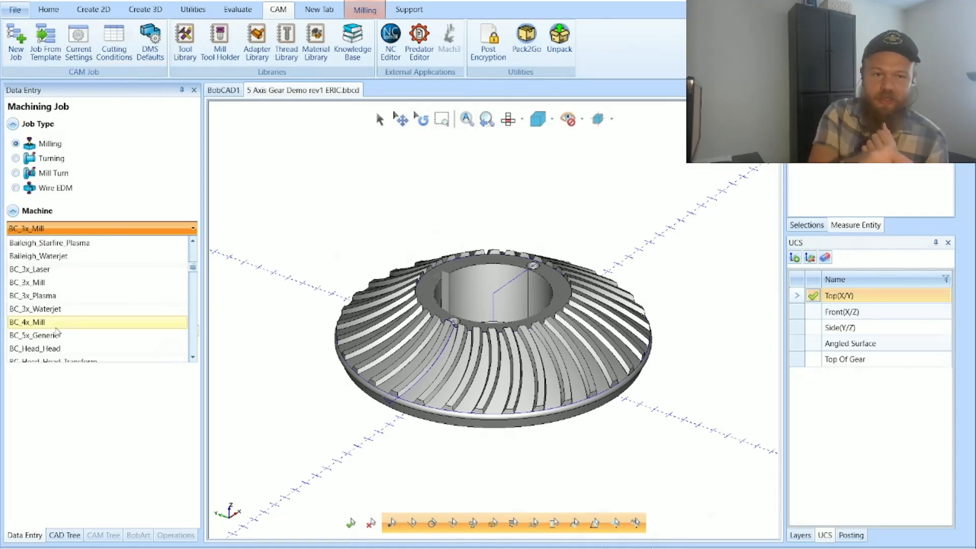
pyautogui.click(193, 357)
pyautogui.click(192, 357)
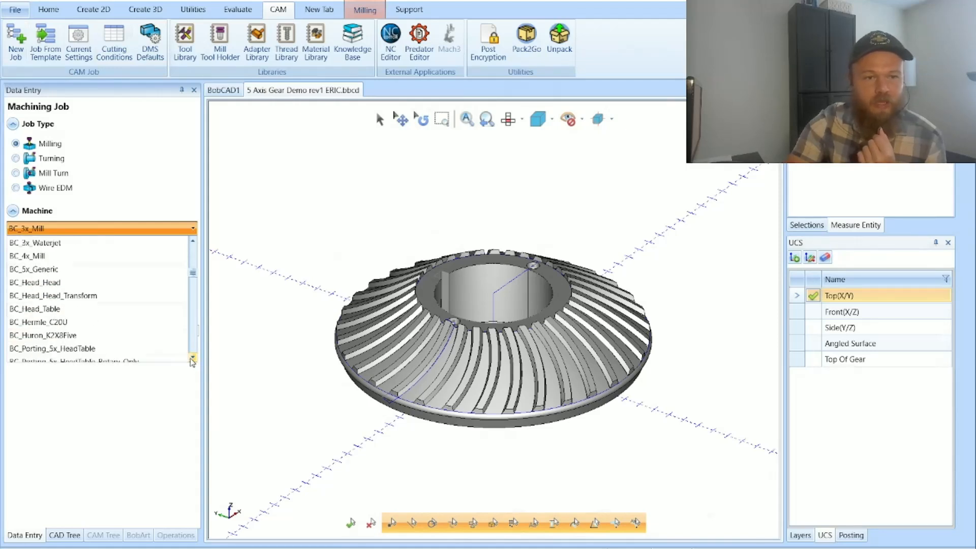
pyautogui.click(193, 358)
pyautogui.click(193, 358)
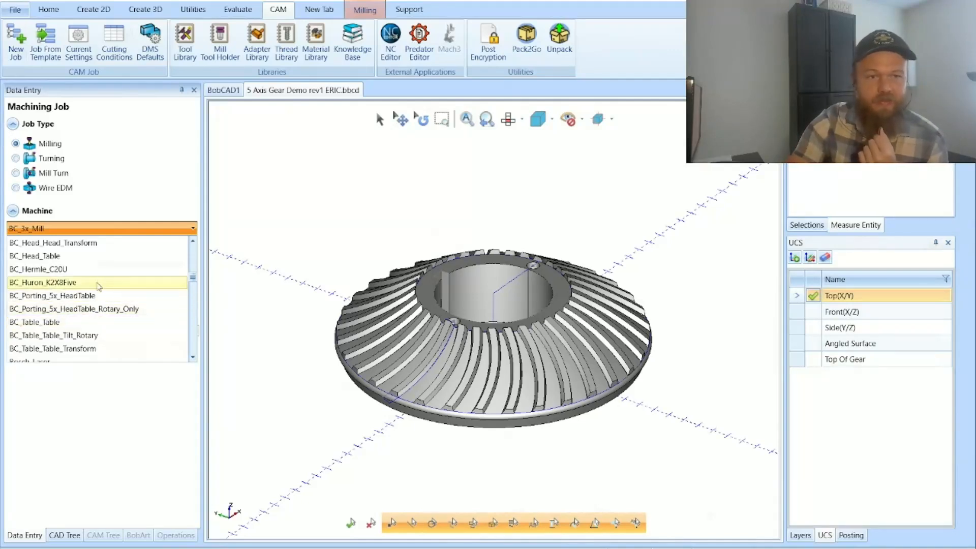
pyautogui.click(193, 243)
pyautogui.click(193, 242)
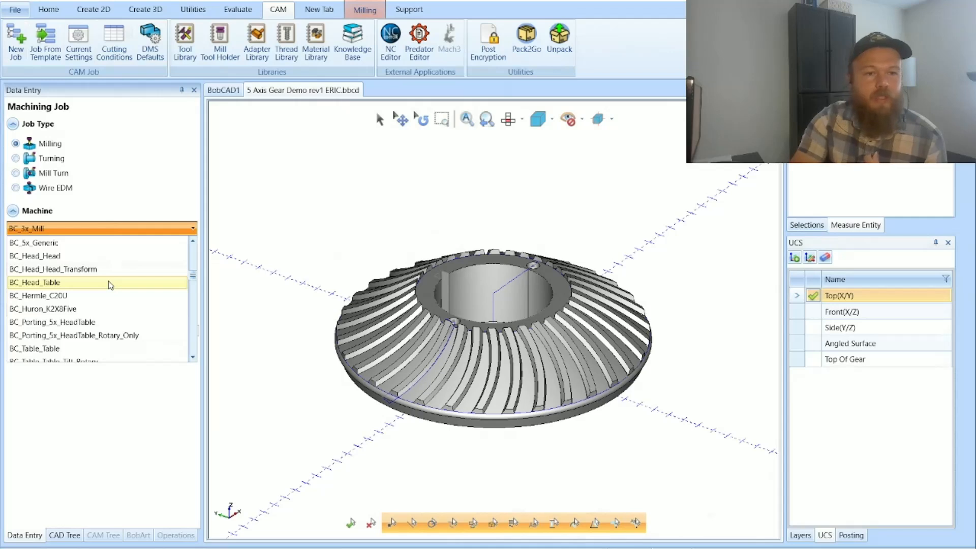
pyautogui.click(51, 348)
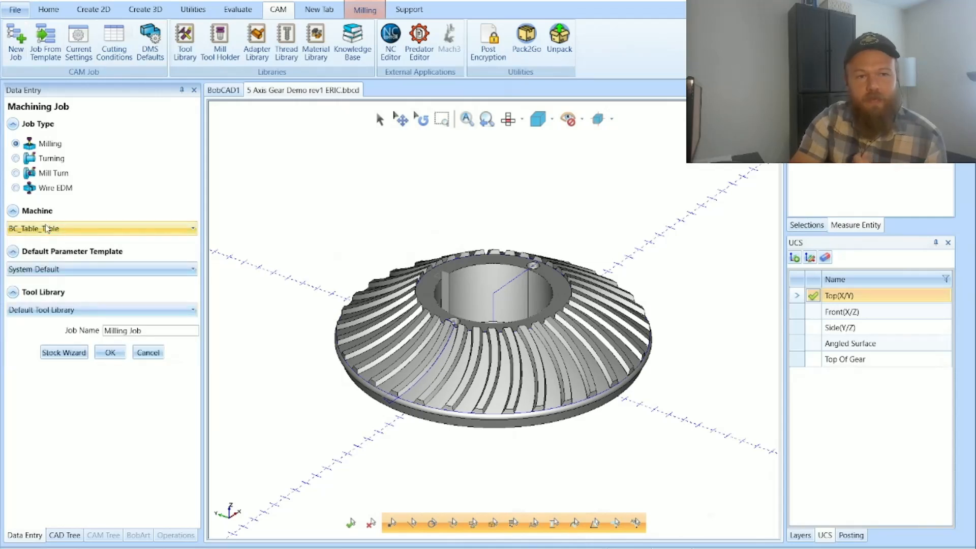
# Step: Assign the gear solid as the workpiece in the Stock Wizard and preview a cylindrical stock around it
pyautogui.click(66, 353)
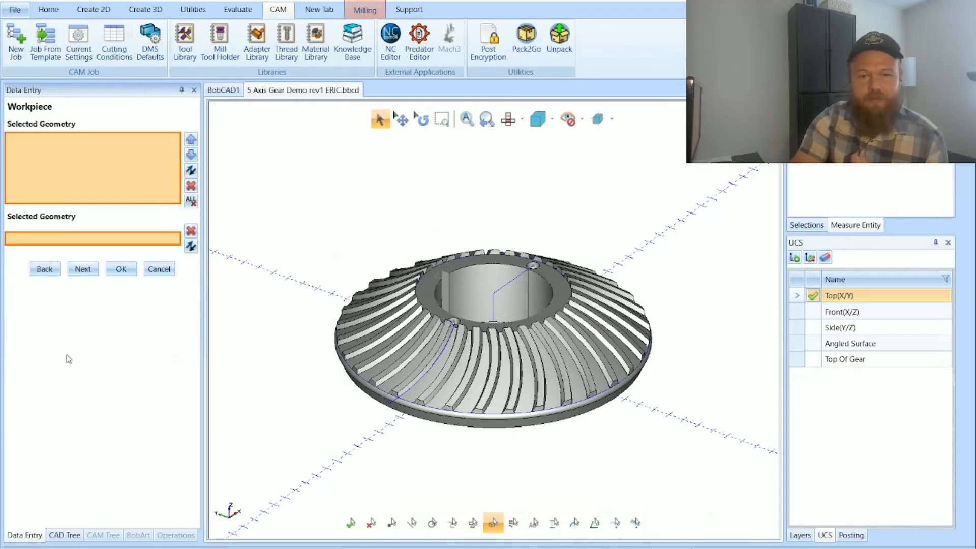
pyautogui.click(350, 327)
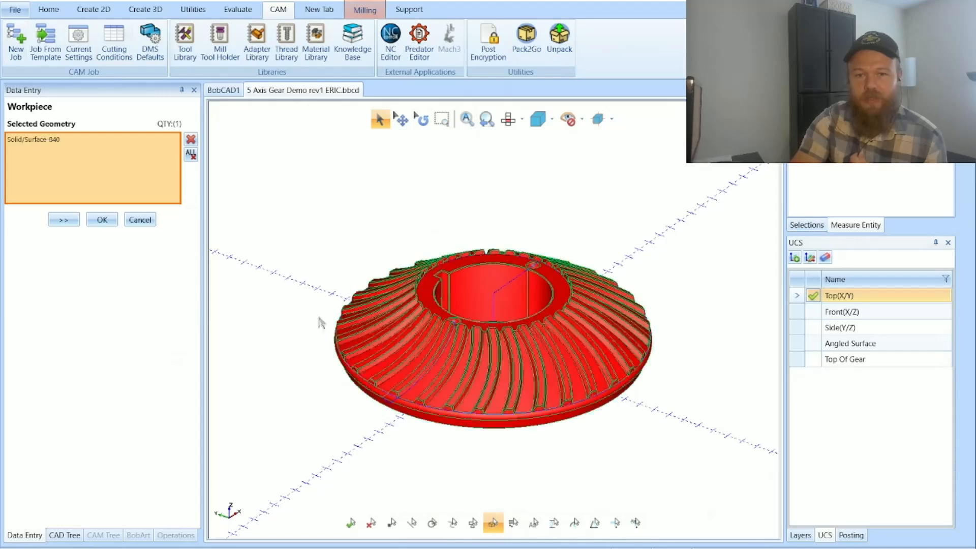
pyautogui.click(66, 222)
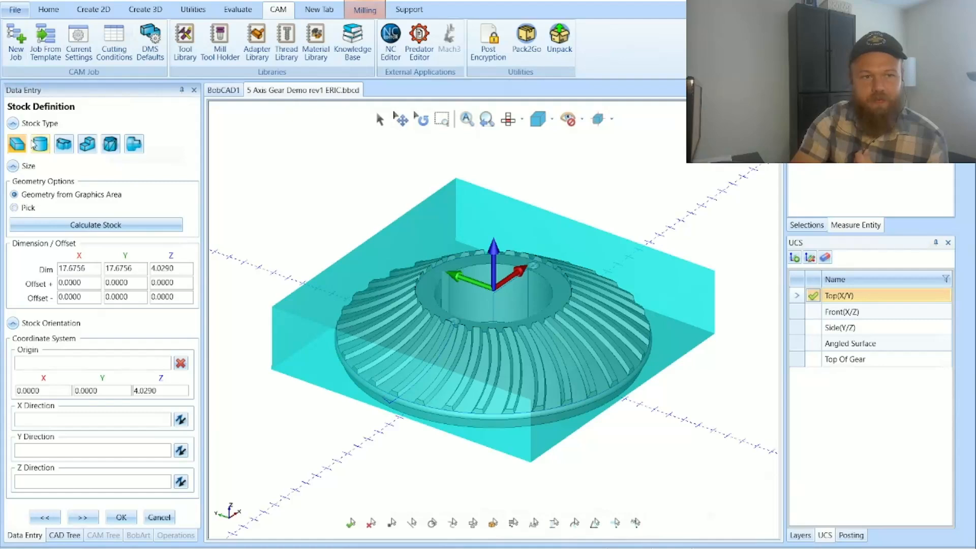
pyautogui.click(34, 144)
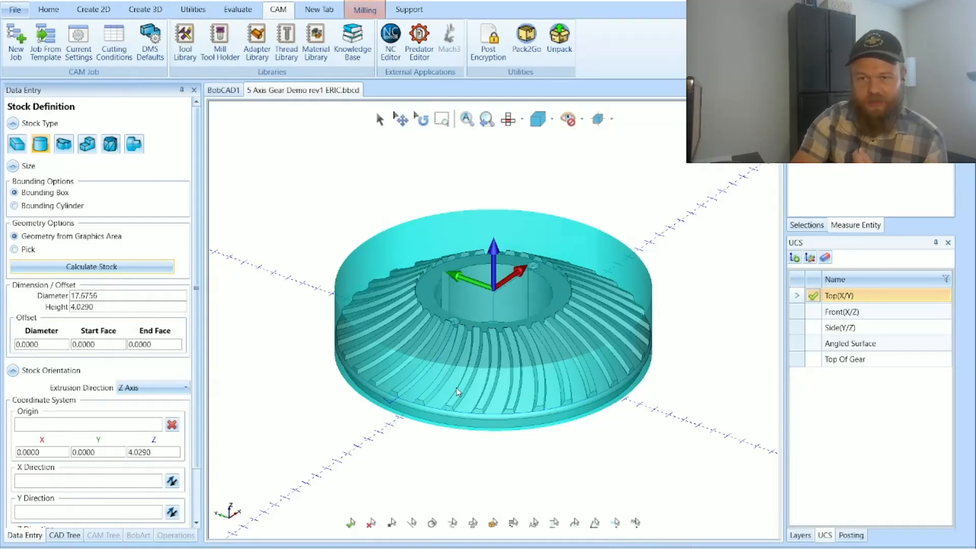
# Step: Hide the Solid layer and calculate a wireframe stock from the gear's cross-section profile, with the extrusion direction set to Y Axis
pyautogui.click(800, 535)
pyautogui.click(797, 308)
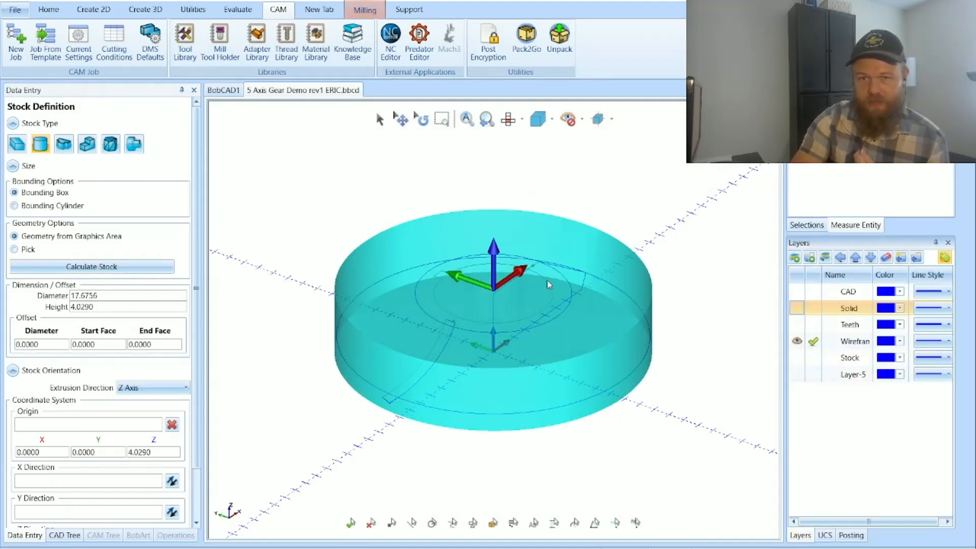
pyautogui.click(62, 146)
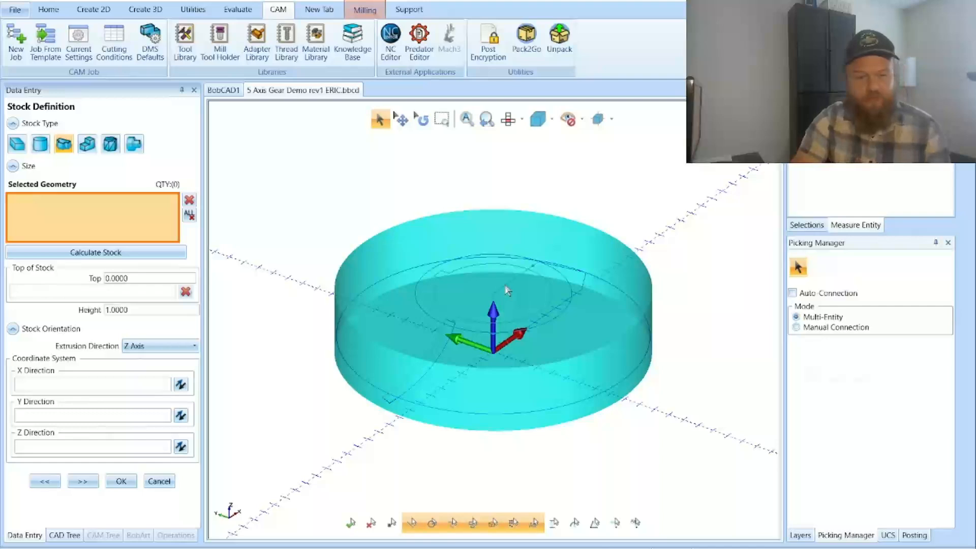
pyautogui.click(506, 291)
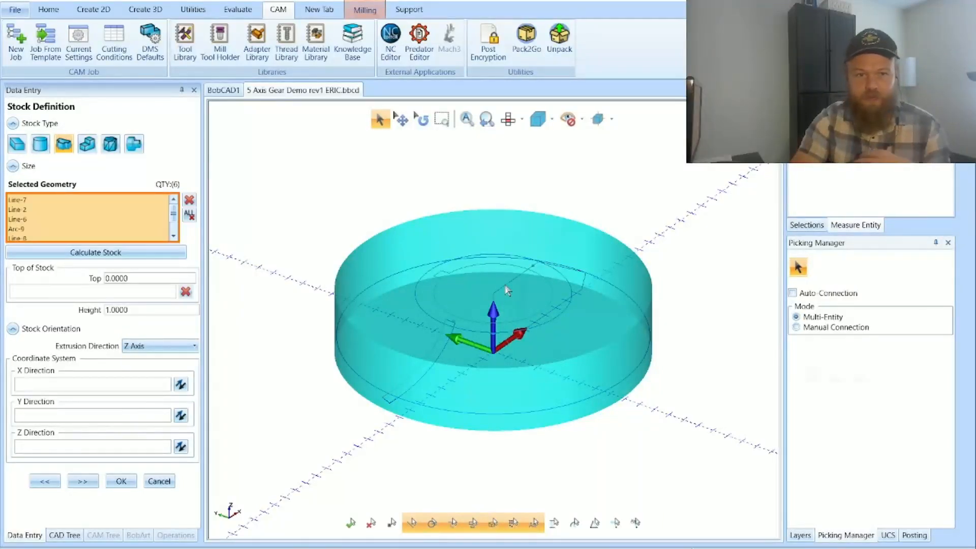
pyautogui.click(160, 253)
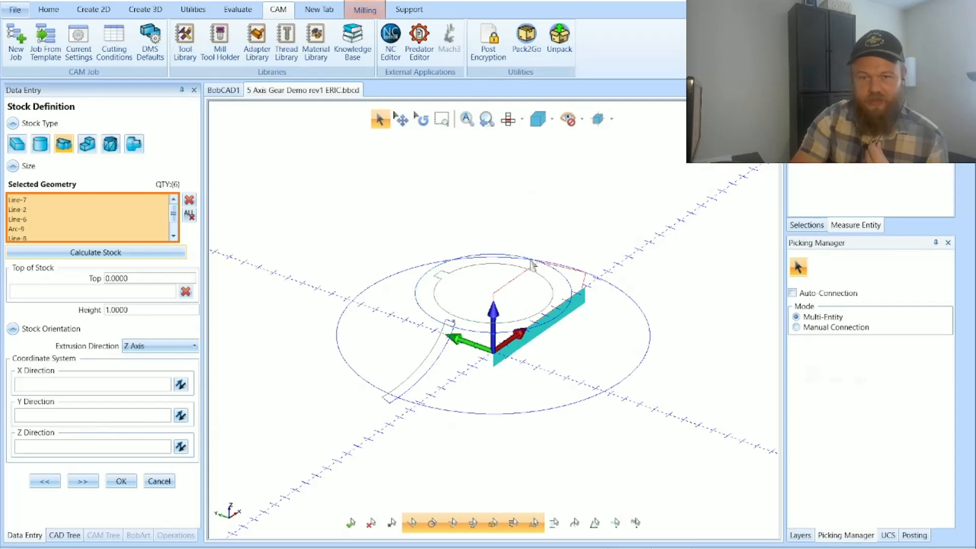
pyautogui.click(160, 349)
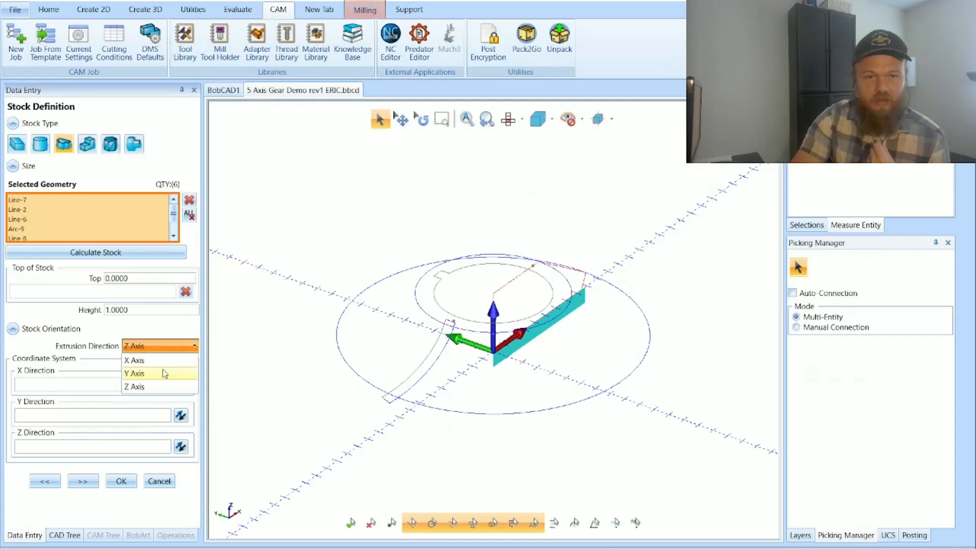
pyautogui.click(164, 374)
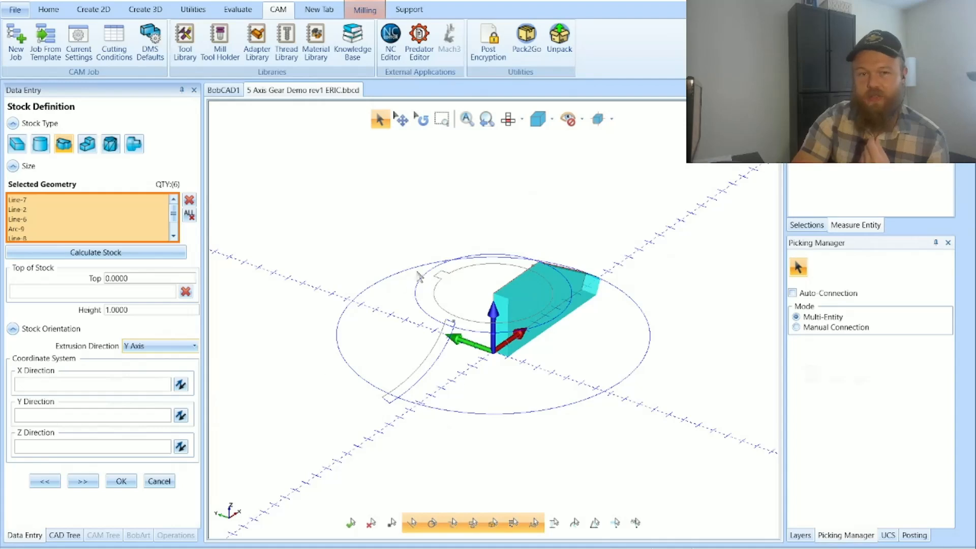
# Step: Define the stock by revolving the gear's cross-section profile along the Z axis and accept the job setup
pyautogui.click(135, 146)
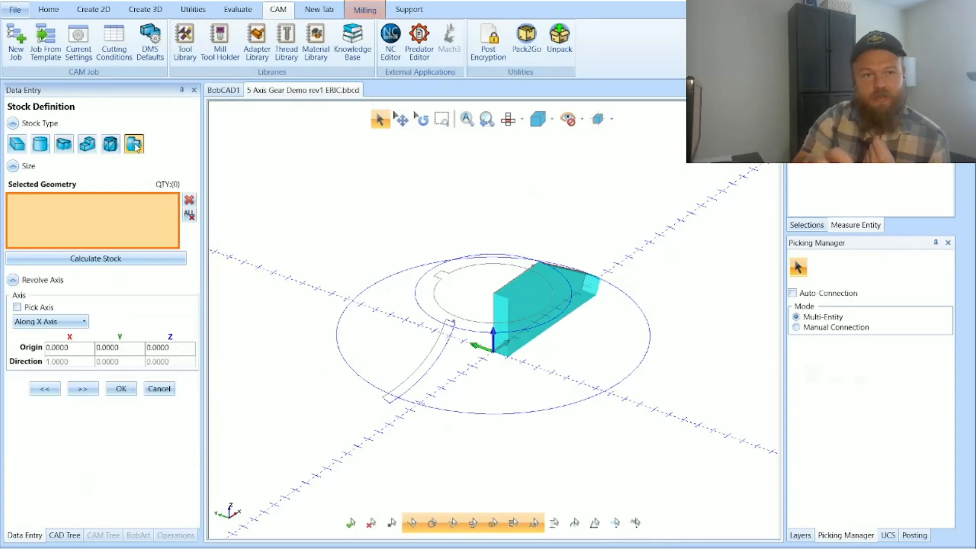
pyautogui.click(516, 282)
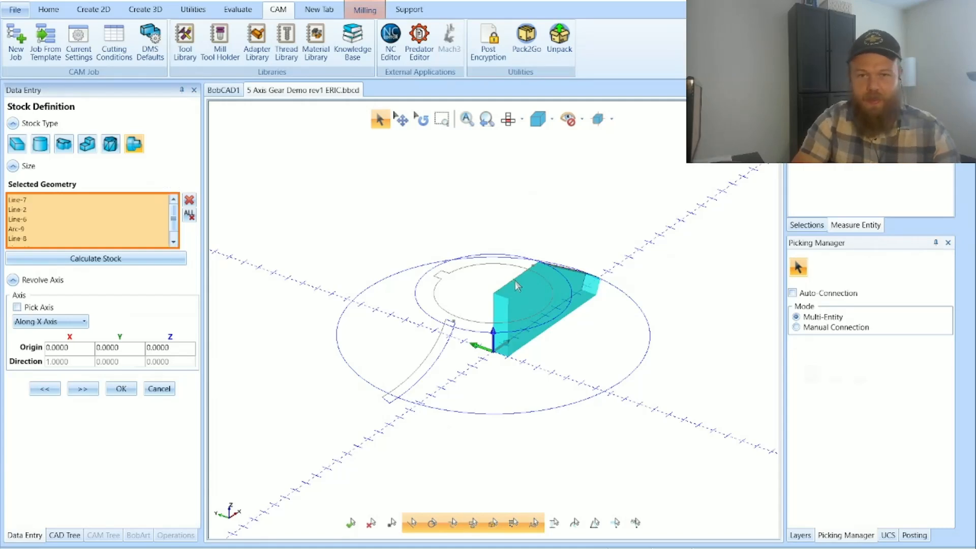
pyautogui.click(156, 259)
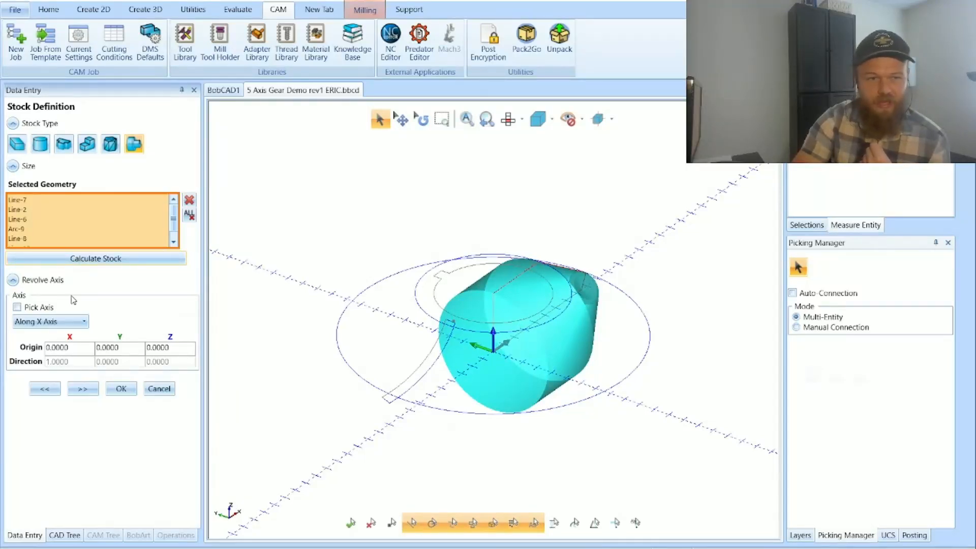
pyautogui.click(68, 322)
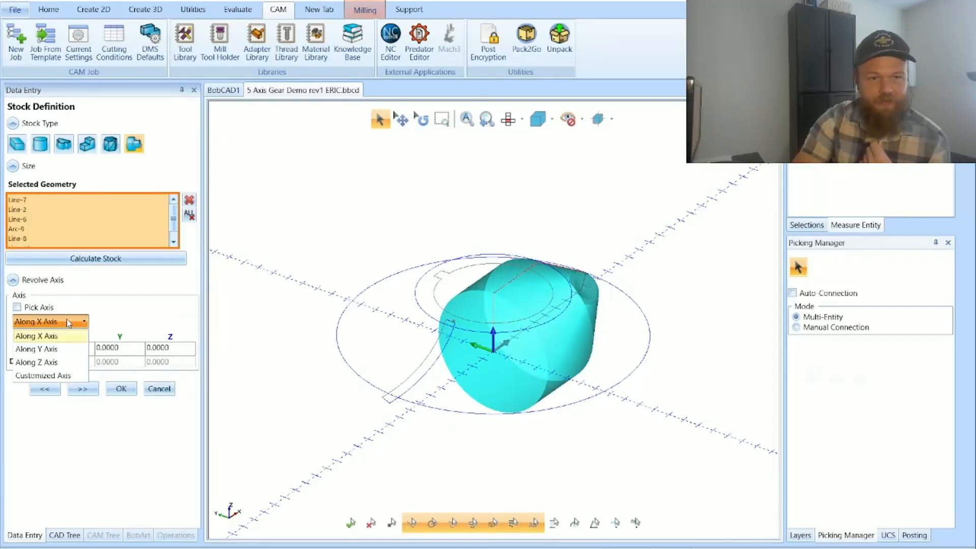
pyautogui.click(60, 362)
pyautogui.click(130, 264)
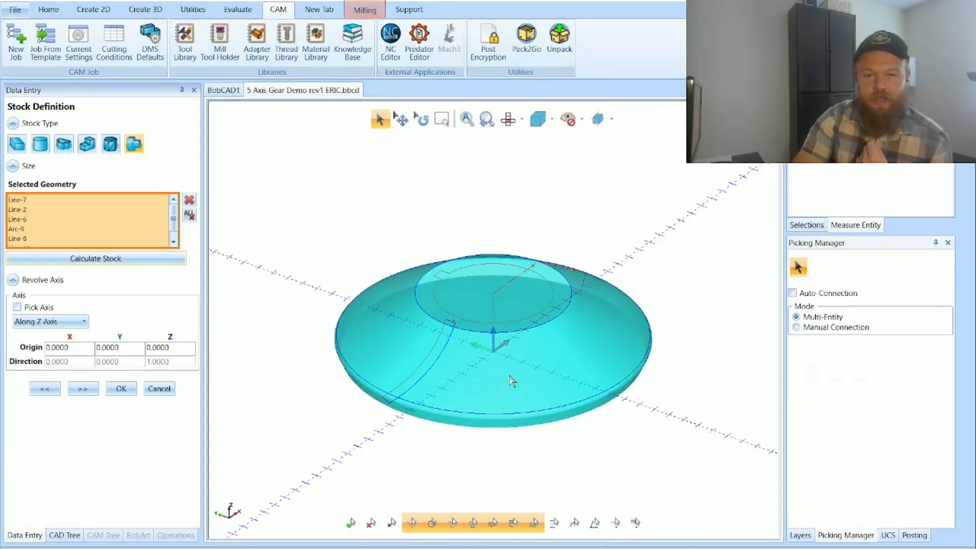
pyautogui.click(121, 388)
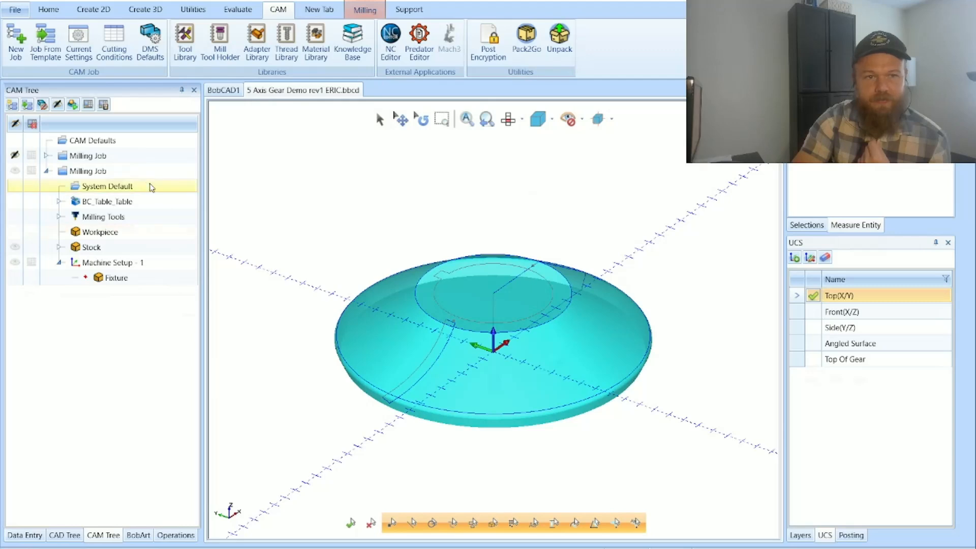
# Step: Delete the newly created Milling Job, keeping the original one
pyautogui.click(145, 172)
pyautogui.press('Delete')
pyautogui.press('Return')
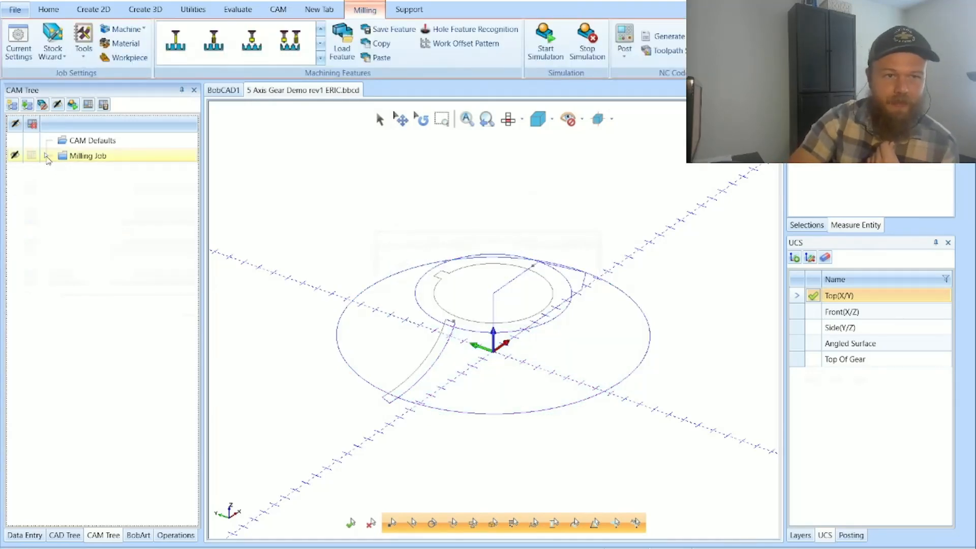
# Step: Expand the original Milling Job, display its stock, and show the Solid layer to compare the stock with the gear
pyautogui.click(46, 155)
pyautogui.click(15, 232)
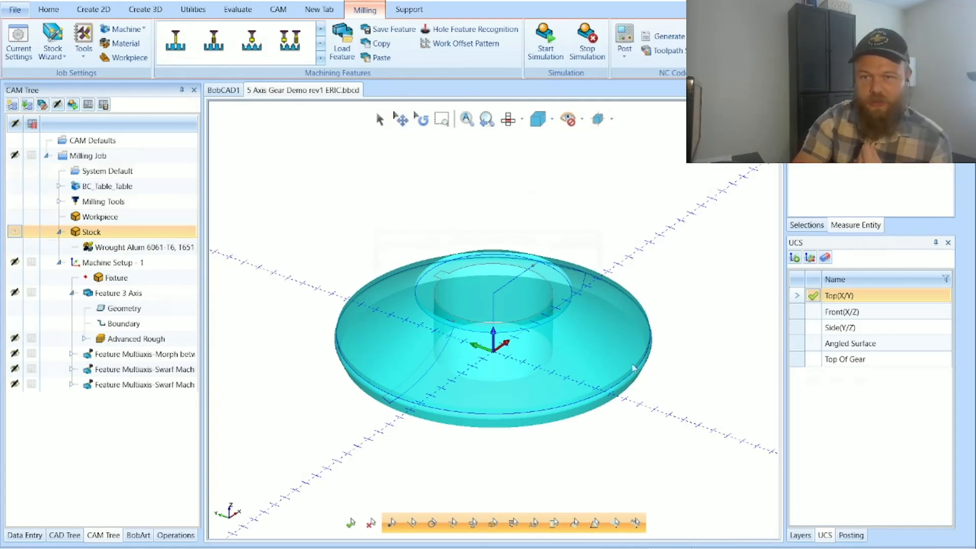
pyautogui.click(801, 534)
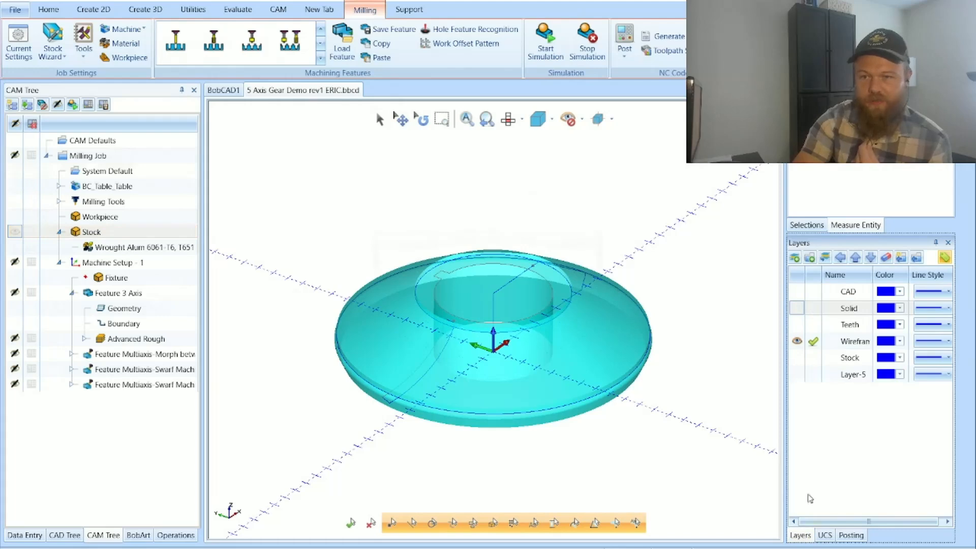
pyautogui.click(798, 309)
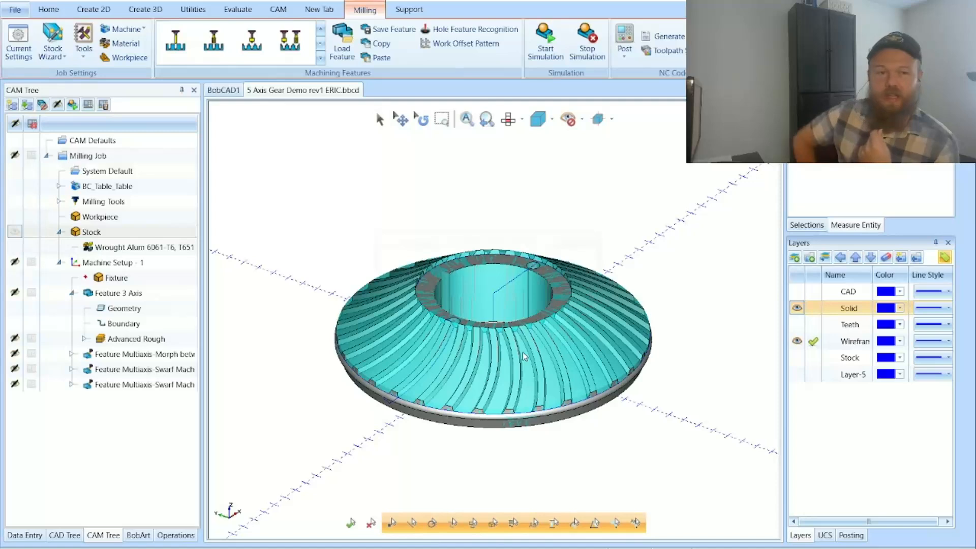
# Step: Check the Advanced Rough toolpath and open the Machining Strategy settings of the Feature 3 Axis
pyautogui.rightClick(179, 265)
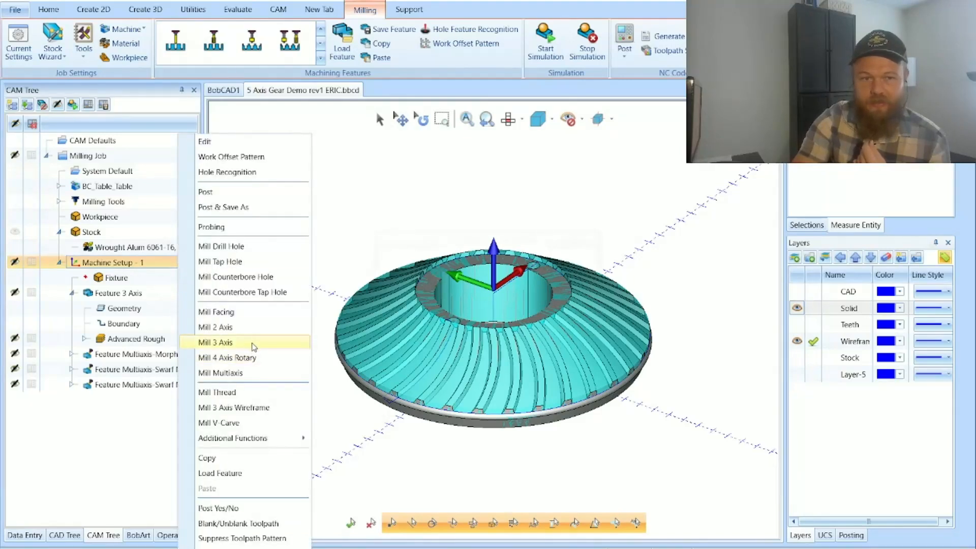
pyautogui.click(136, 338)
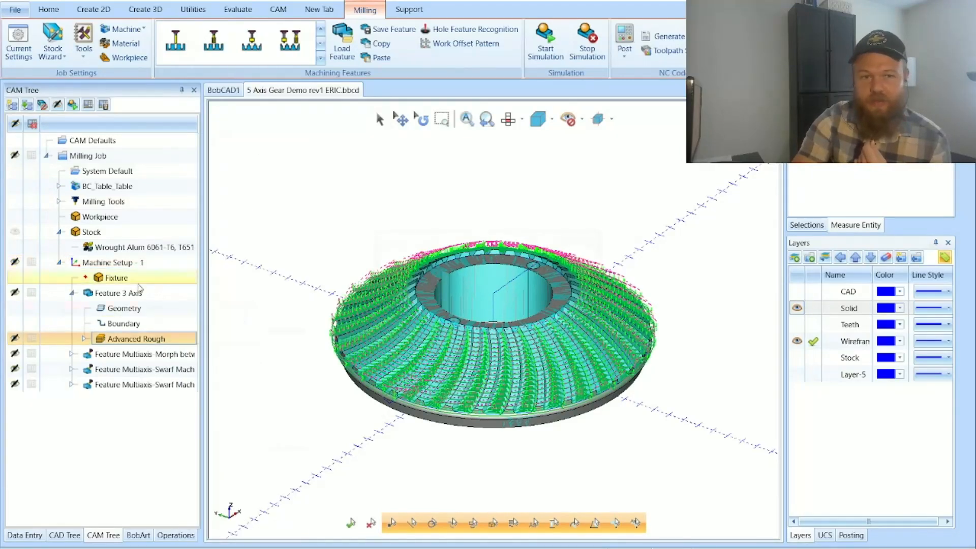
pyautogui.doubleClick(140, 291)
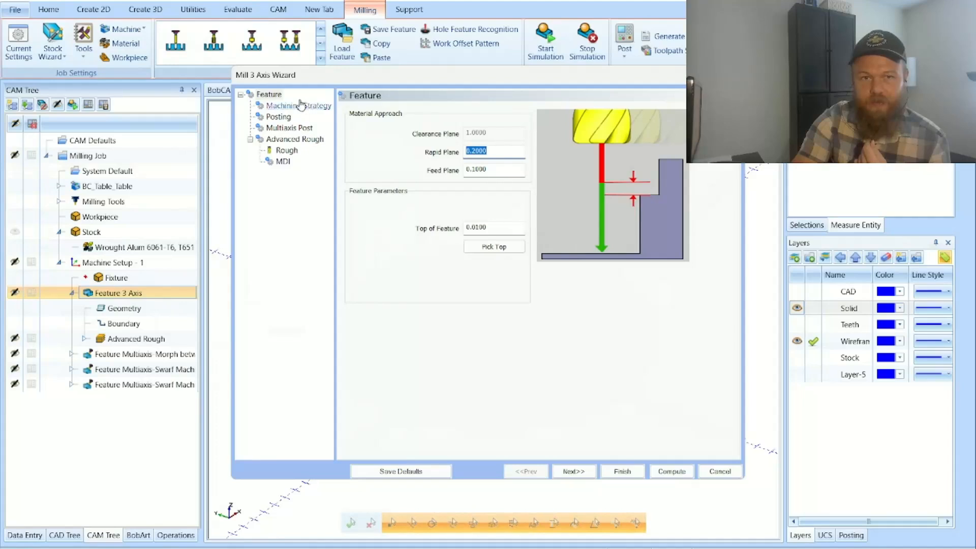
pyautogui.click(298, 106)
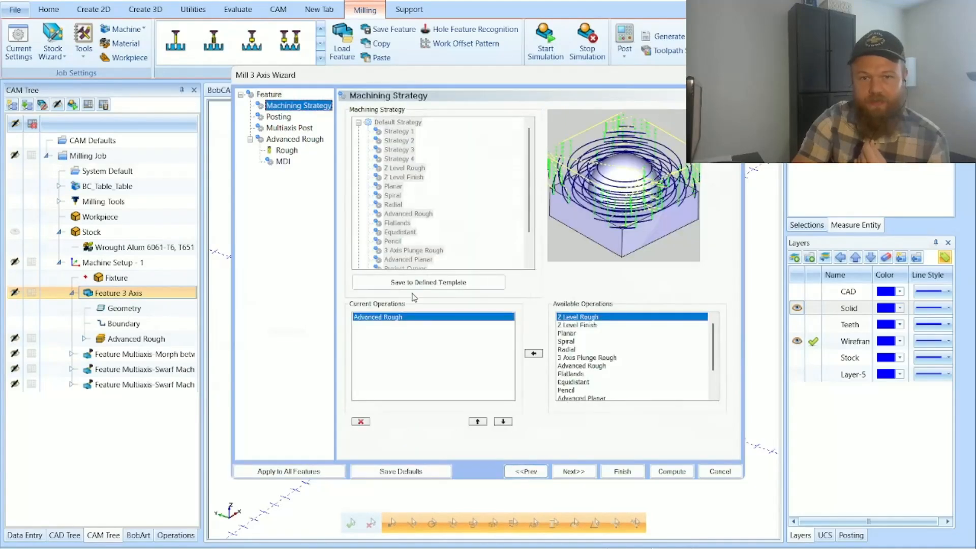
# Step: Review the Posting and Multiaxis Post settings of the Feature 3 Axis and continue to the Advanced Rough settings
pyautogui.click(581, 473)
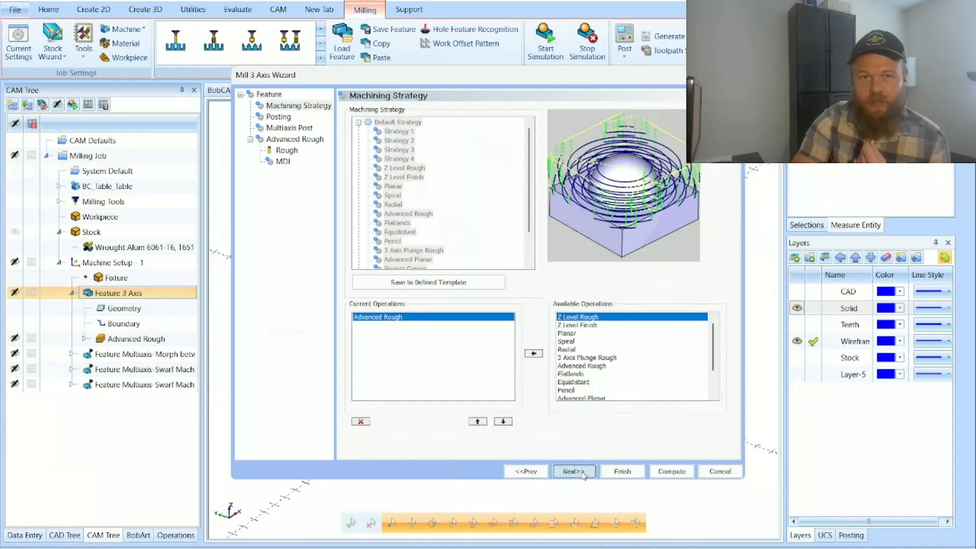
pyautogui.click(573, 471)
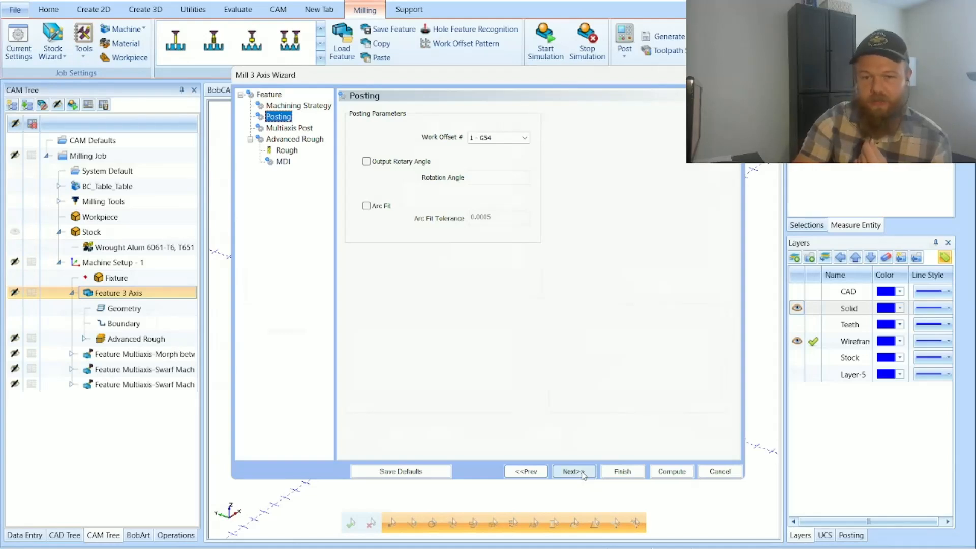
pyautogui.click(573, 472)
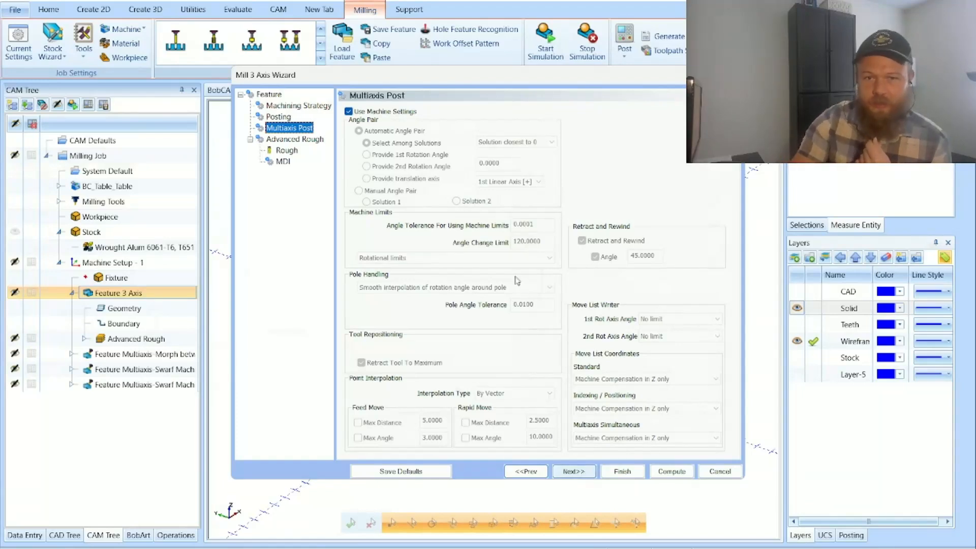
pyautogui.click(571, 472)
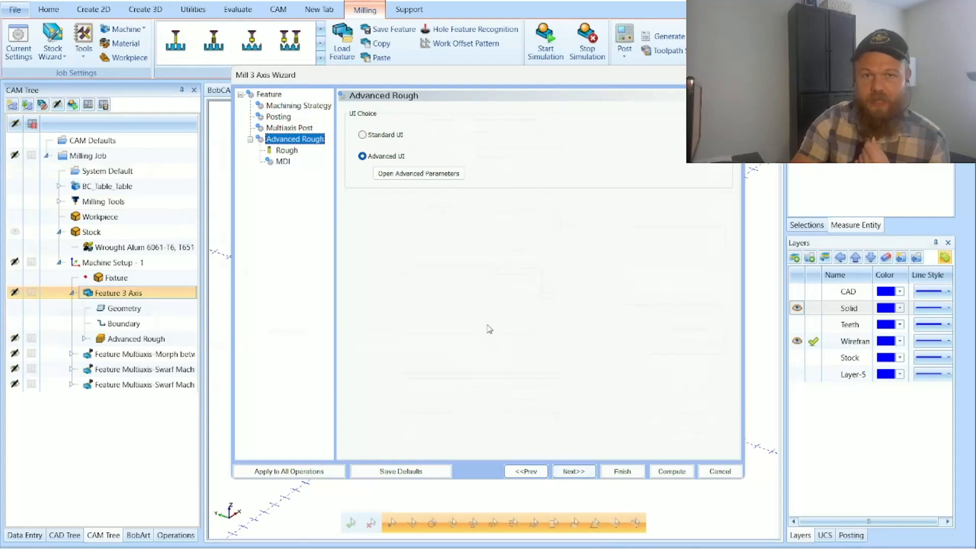
# Step: Switch Advanced Rough to the Standard UI and review its tool, pattern, parameter, lead and link settings
pyautogui.click(376, 139)
pyautogui.click(575, 472)
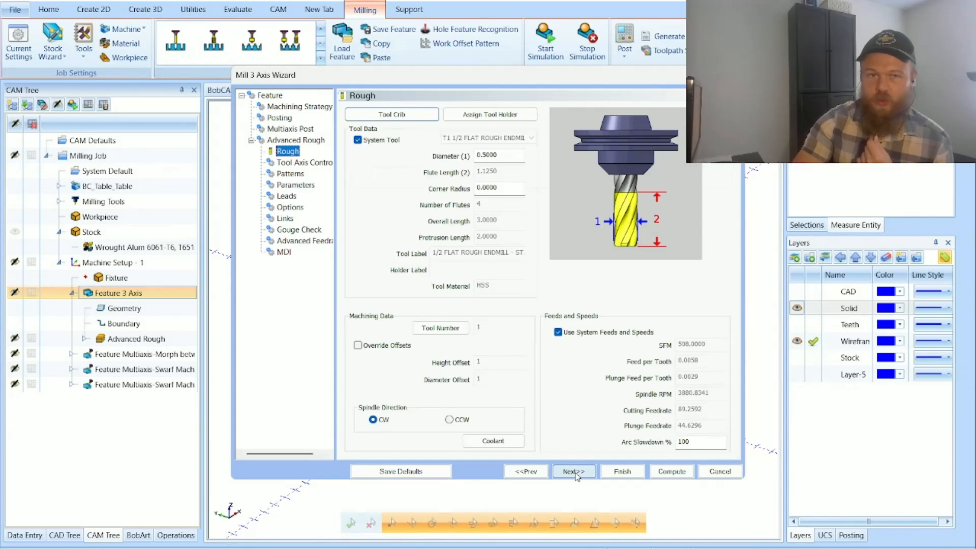
pyautogui.click(574, 472)
pyautogui.click(573, 472)
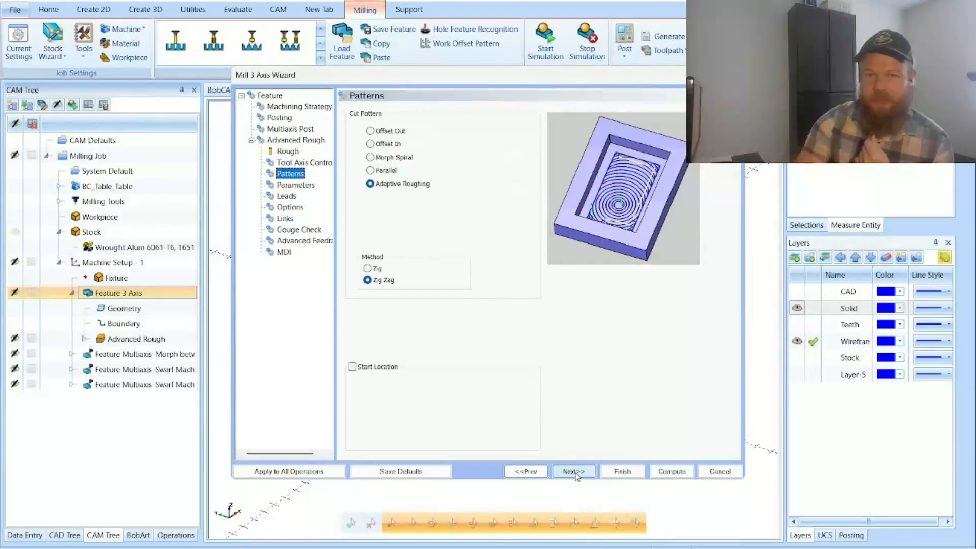
pyautogui.click(575, 472)
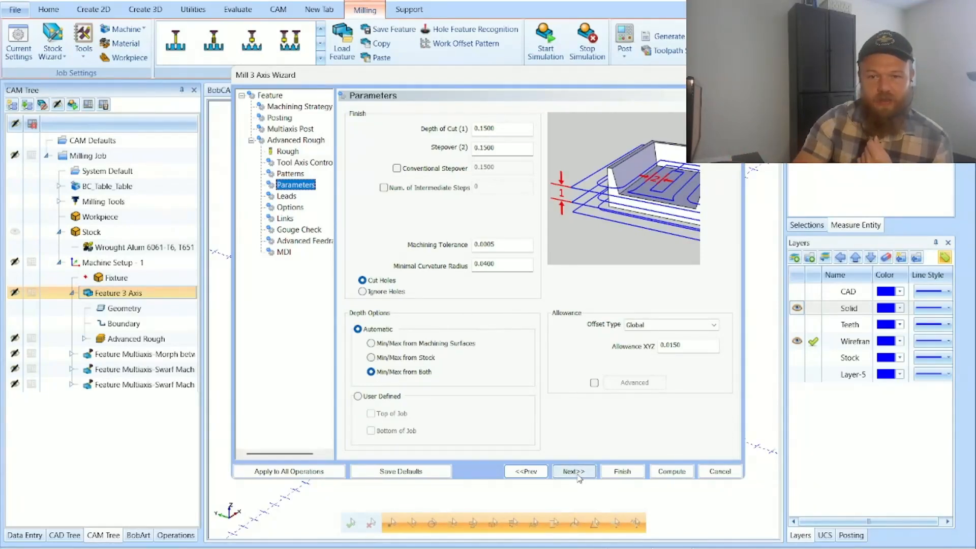
pyautogui.click(574, 472)
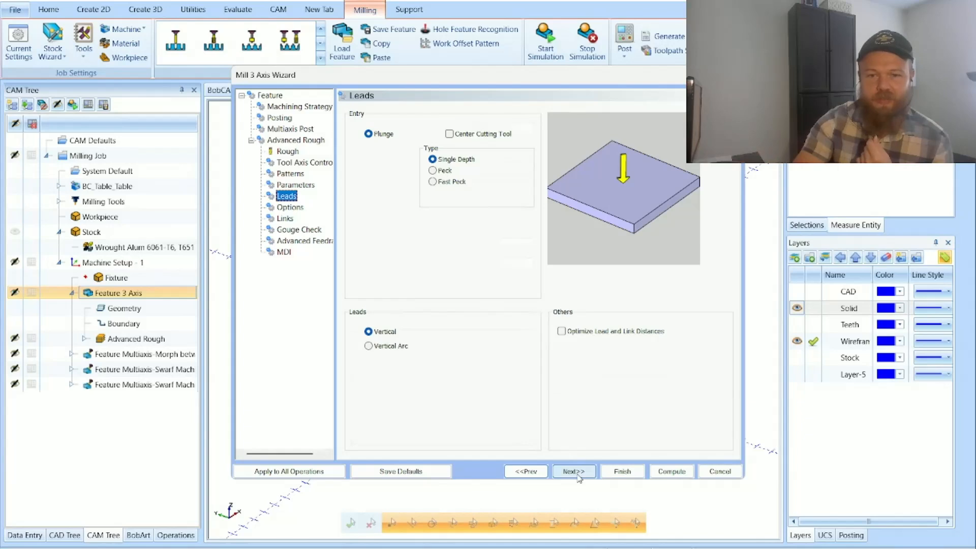
pyautogui.click(575, 472)
pyautogui.click(575, 472)
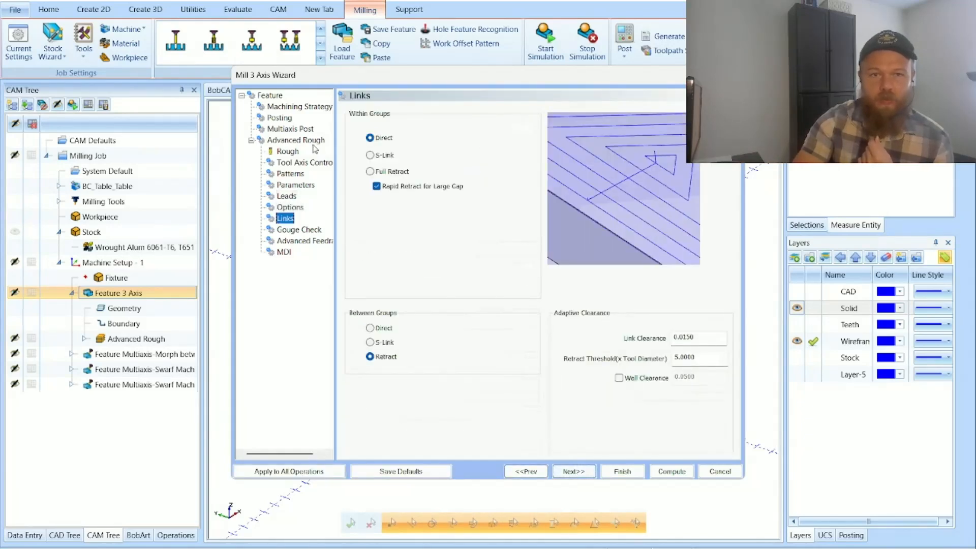
# Step: Return Advanced Rough to the Advanced UI and examine the feed rates in its advanced parameters
pyautogui.click(311, 140)
pyautogui.click(386, 156)
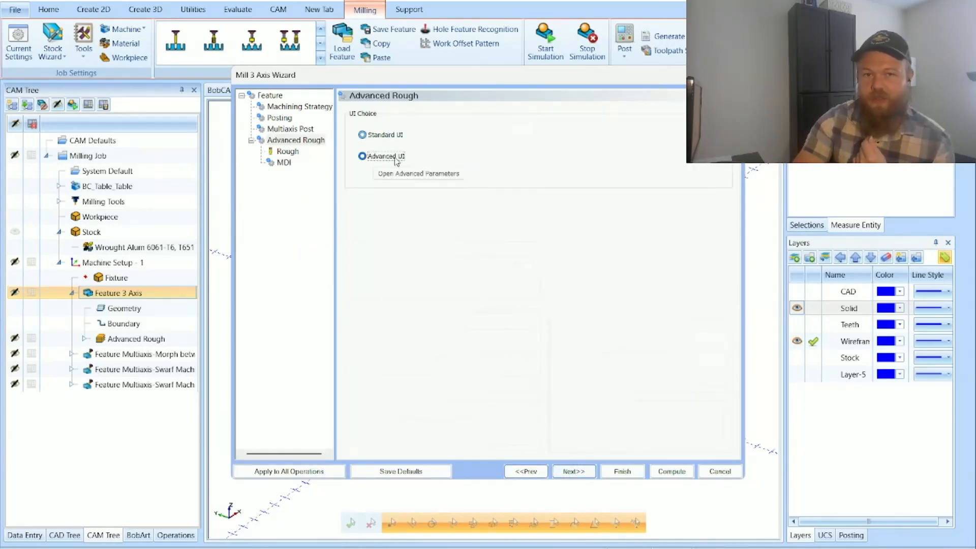
pyautogui.click(416, 174)
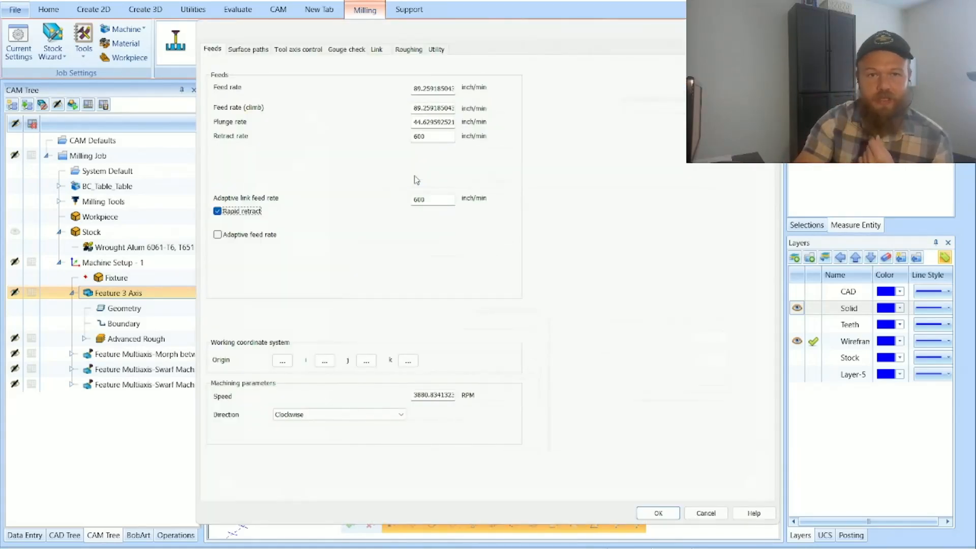
pyautogui.click(441, 88)
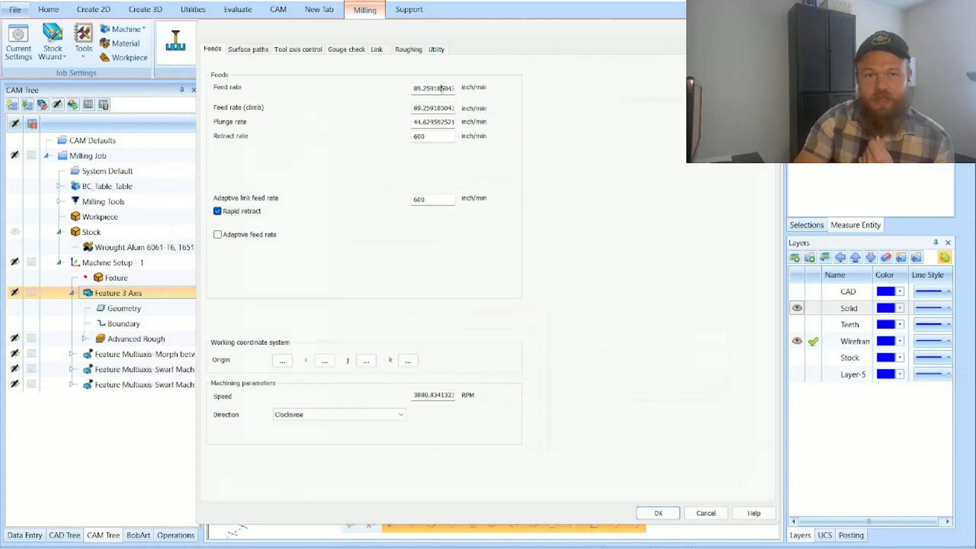
# Step: Examine the surface path settings of the roughing, including the maximum and desired stepover and the pattern type
pyautogui.click(258, 50)
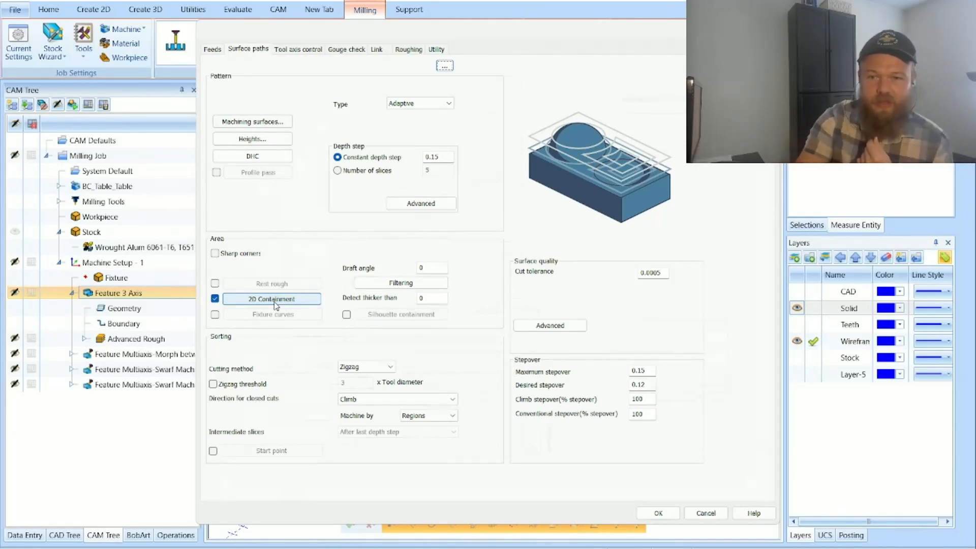
pyautogui.click(650, 371)
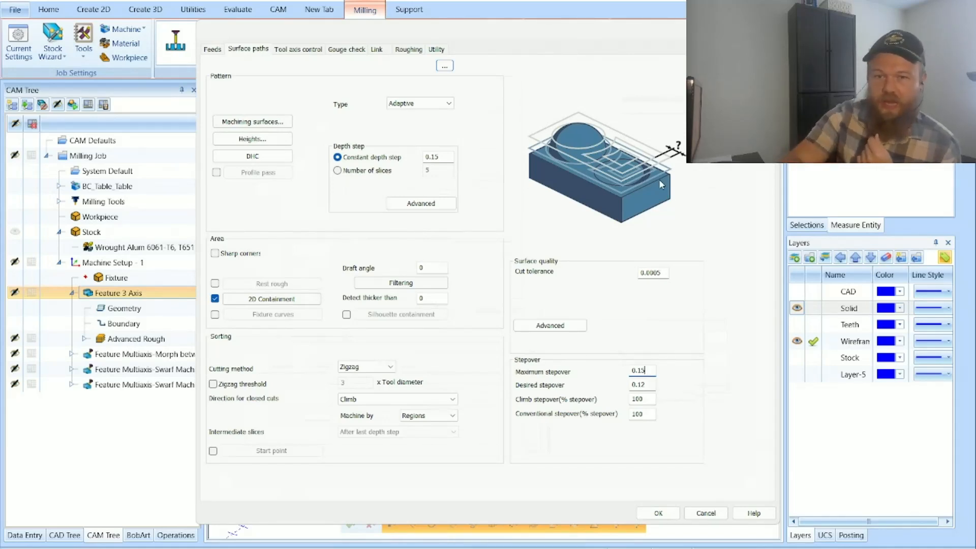
pyautogui.click(653, 385)
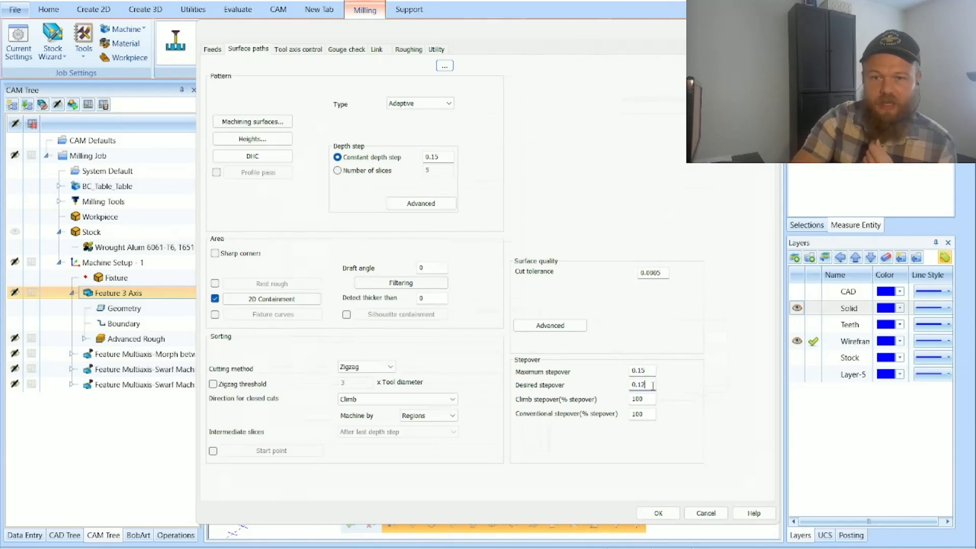
pyautogui.click(653, 372)
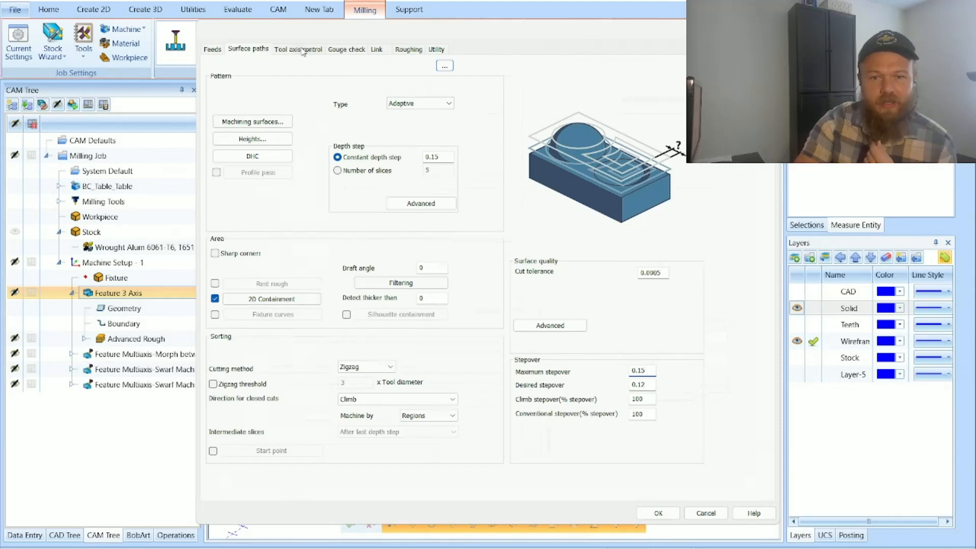
pyautogui.click(414, 103)
pyautogui.click(420, 106)
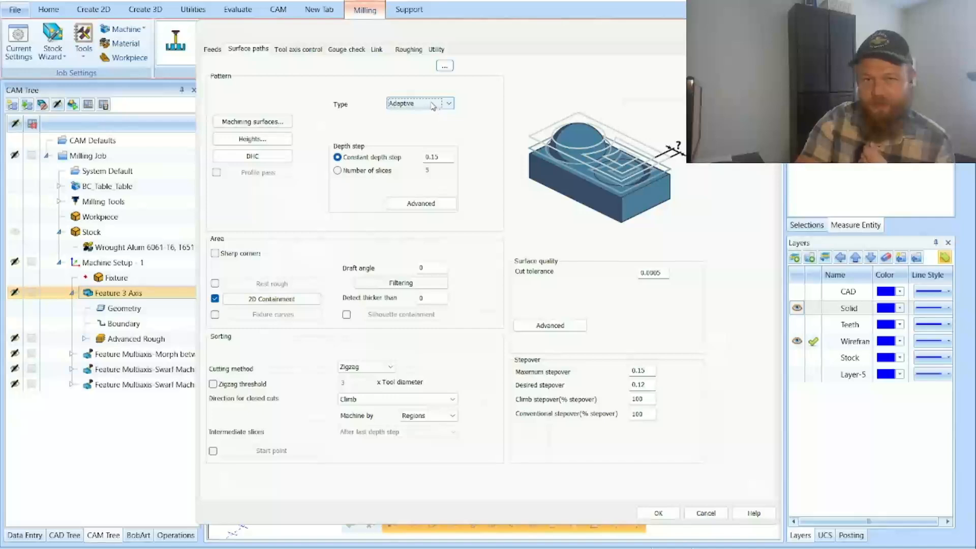
# Step: Check the tool axis control, gouge check and link settings, and accept the advanced parameters
pyautogui.click(295, 50)
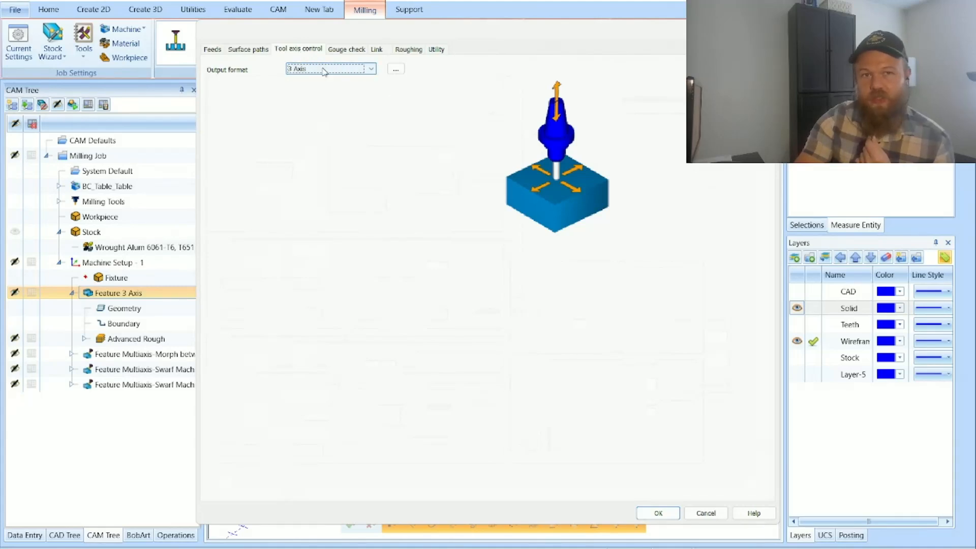
pyautogui.click(349, 51)
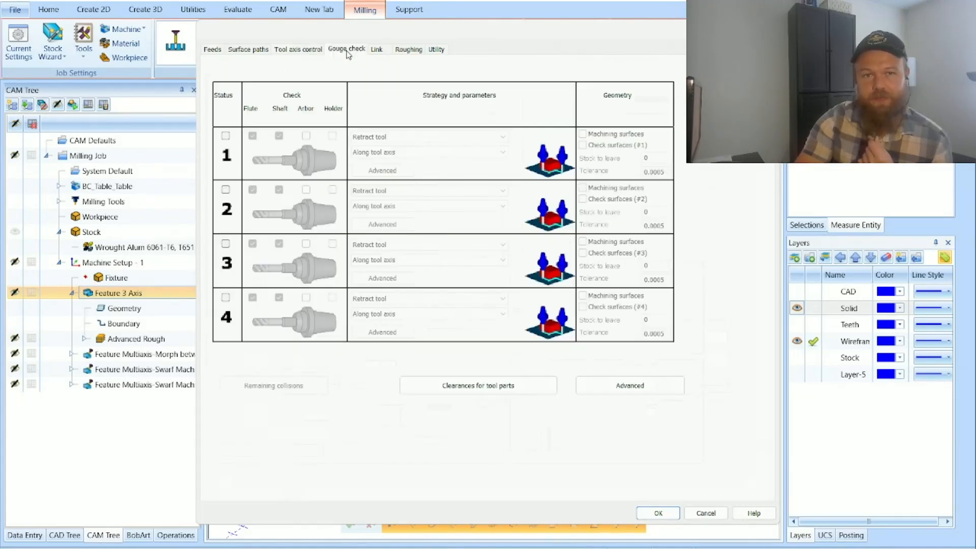
pyautogui.click(377, 50)
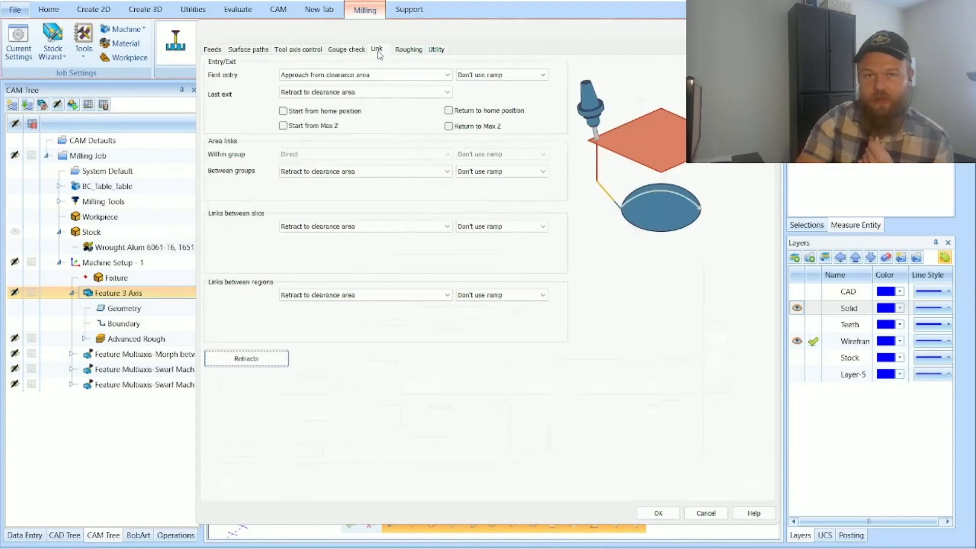
pyautogui.click(213, 49)
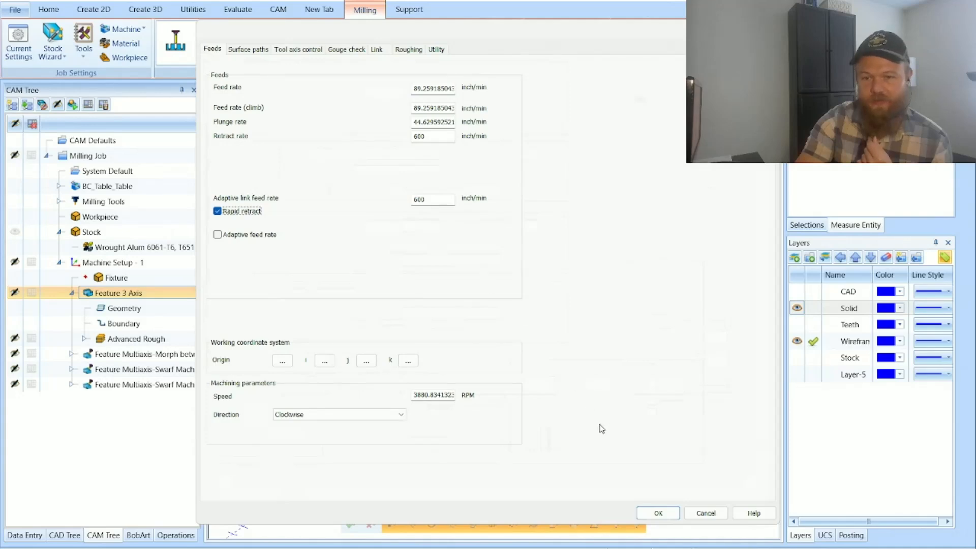
pyautogui.click(648, 512)
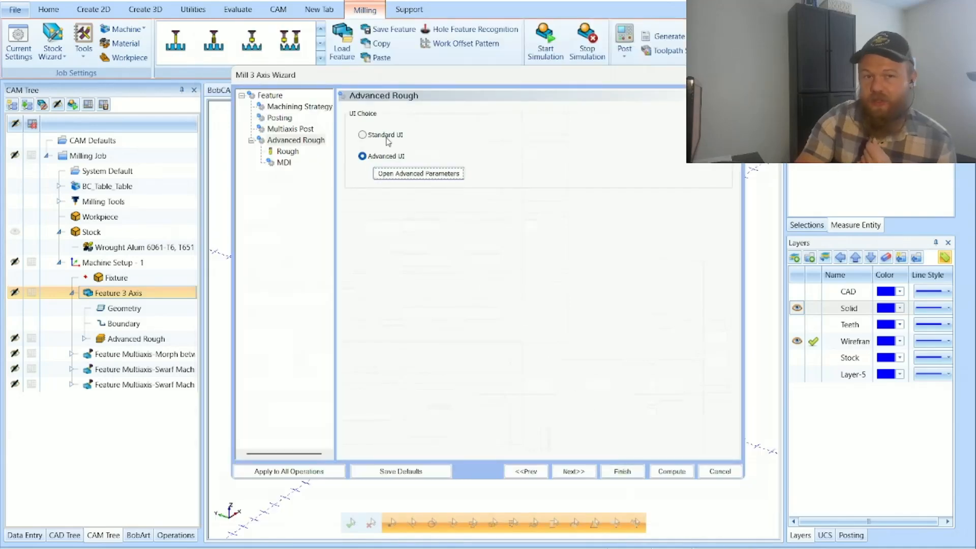
# Step: Review the roughing tool and the MDI task list, and finish the Feature 3 Axis wizard
pyautogui.click(580, 472)
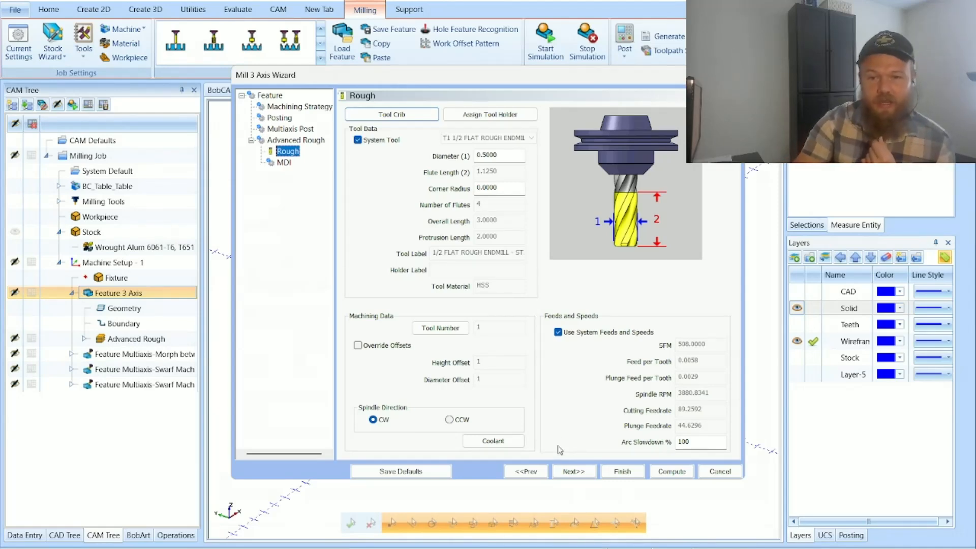
pyautogui.click(572, 471)
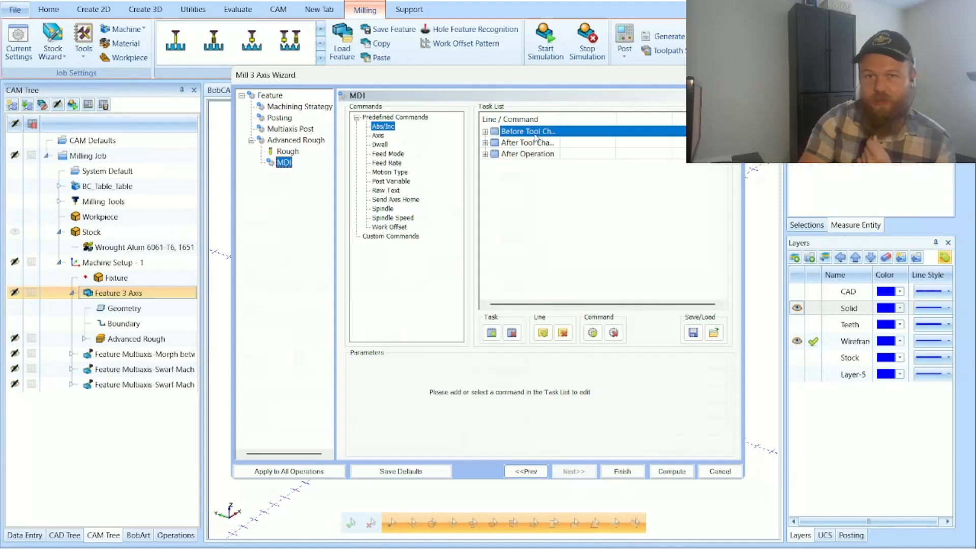
pyautogui.click(534, 158)
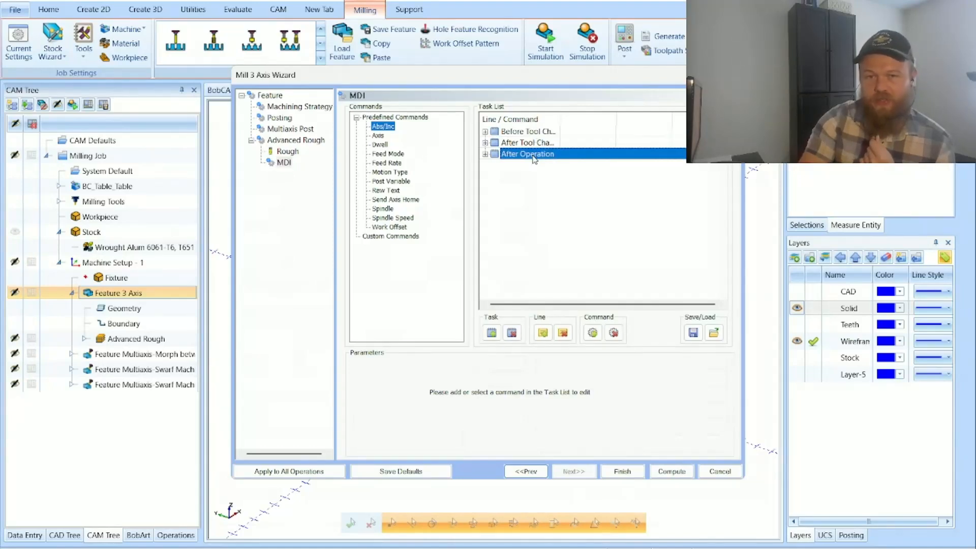
pyautogui.click(622, 471)
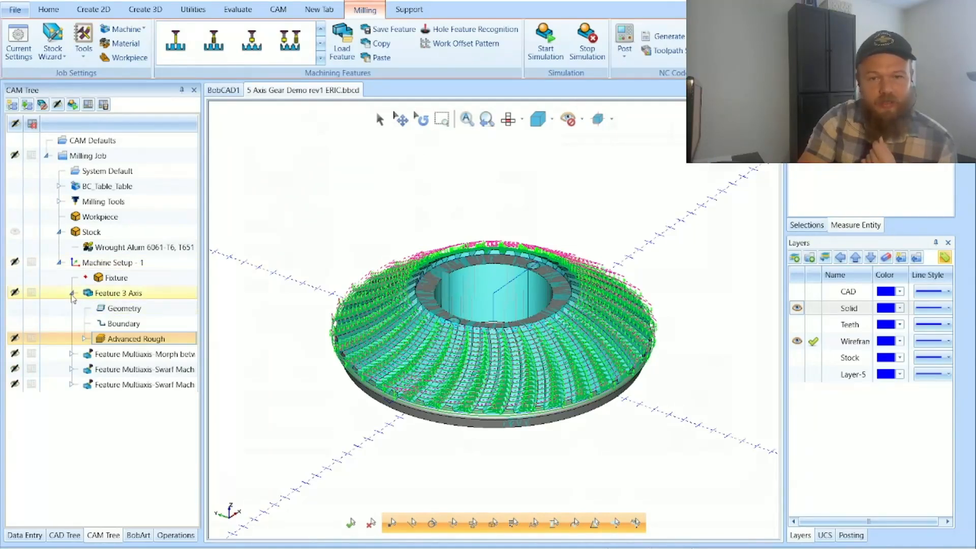
# Step: Collapse the Feature 3 Axis and display the Multiaxis Morph feature's toolpath to inspect it between the gear teeth
pyautogui.click(72, 294)
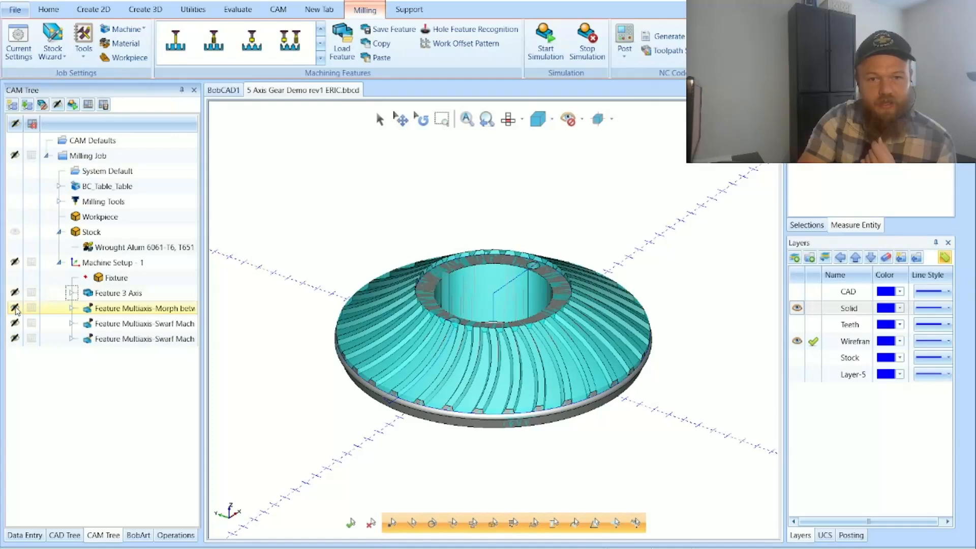
pyautogui.click(15, 308)
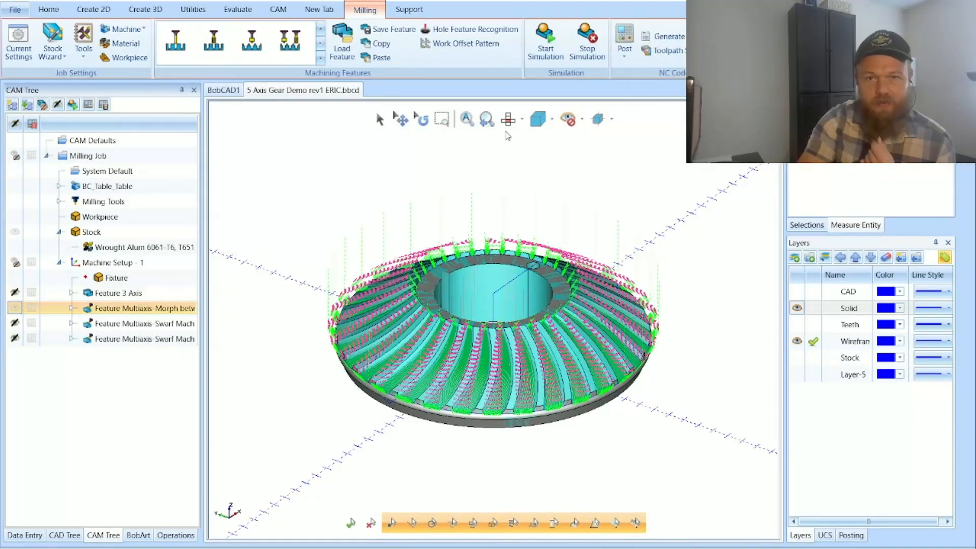
pyautogui.click(441, 119)
pyautogui.moveTo(422, 320); pyautogui.dragTo(542, 425)
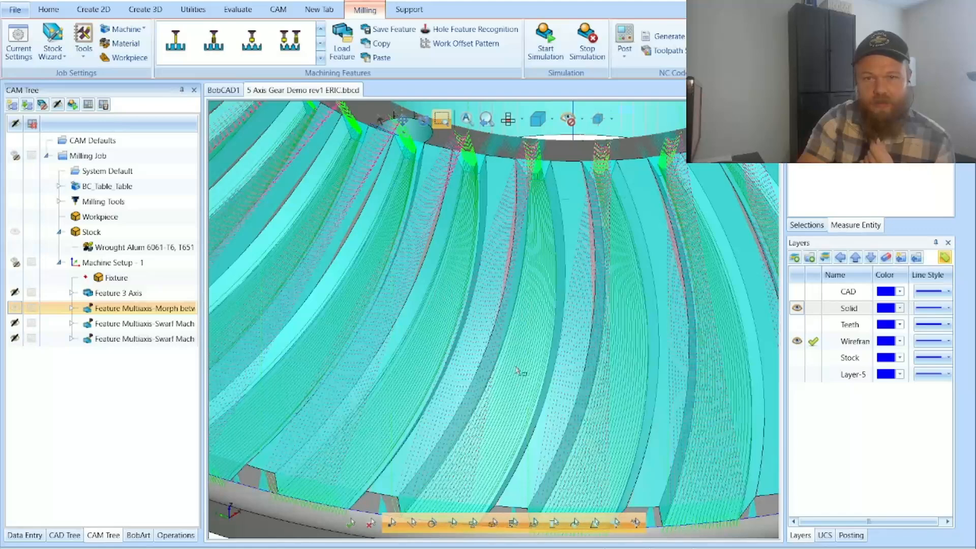
pyautogui.press('Escape')
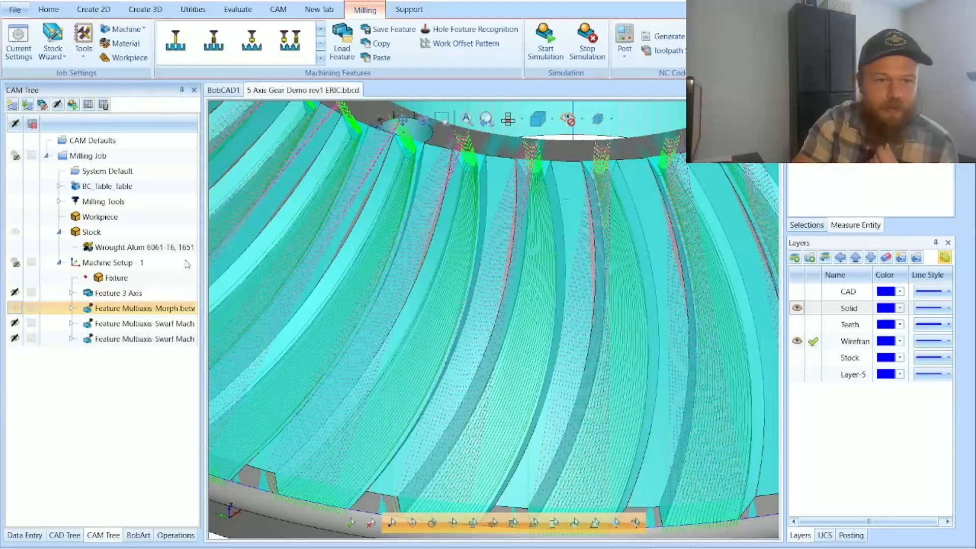
# Step: Expand the Multiaxis Morph feature and start a Backplot of its Morph between 2 curves operation
pyautogui.click(72, 308)
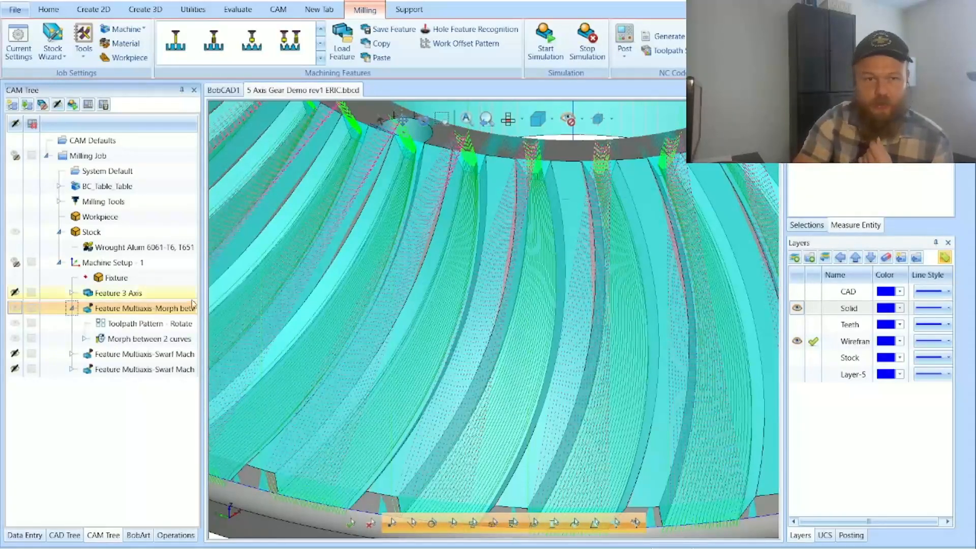
pyautogui.click(167, 338)
pyautogui.rightClick(168, 338)
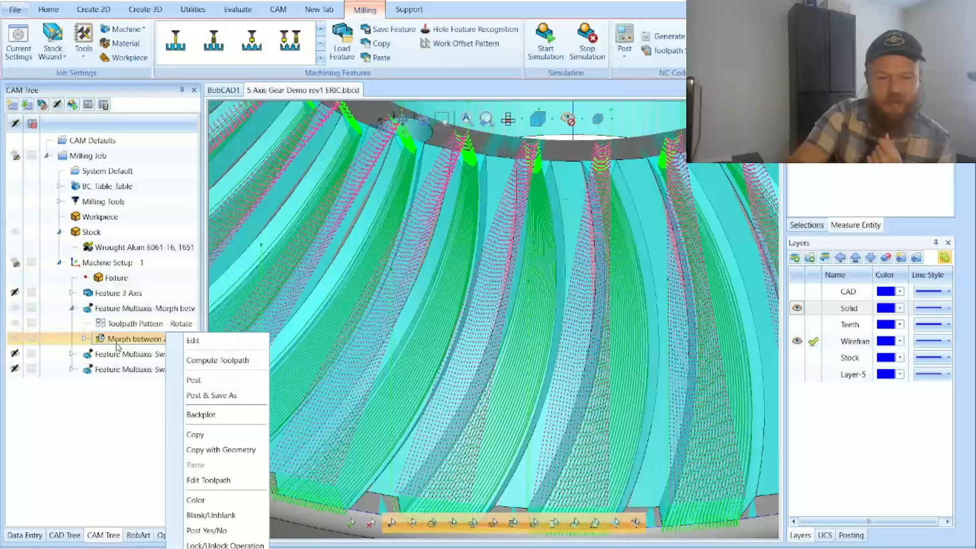
pyautogui.click(229, 414)
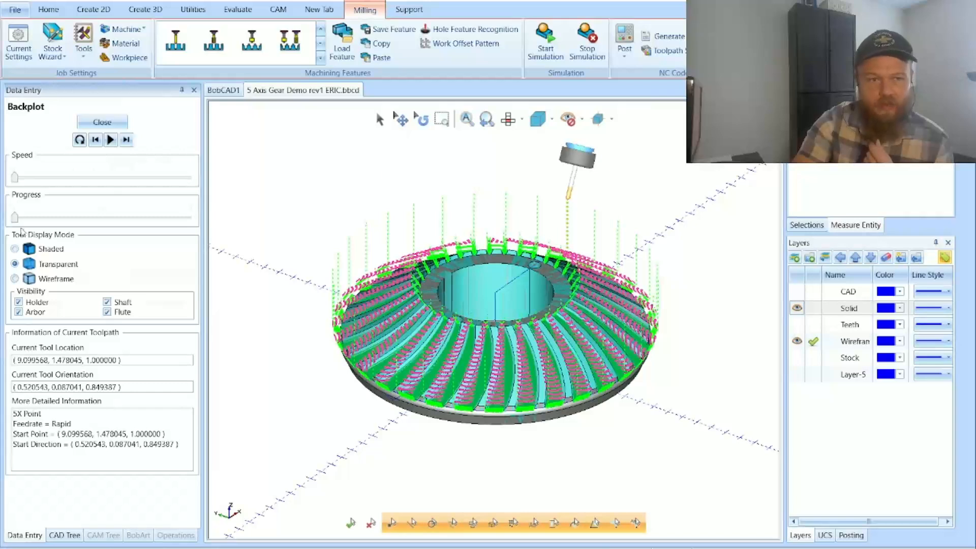
# Step: Set the backplot's tool display mode to Shaded and advance the tool through the first toolpath moves
pyautogui.click(30, 248)
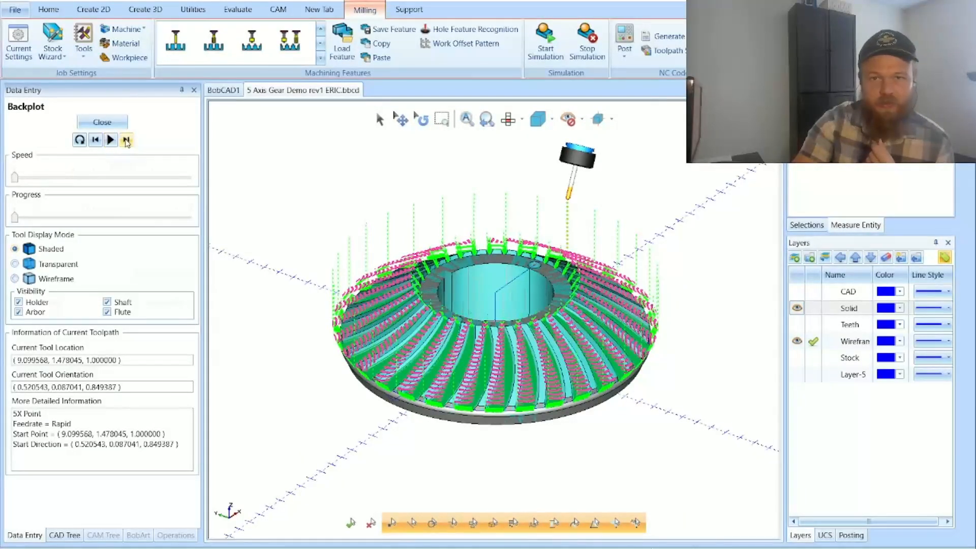
pyautogui.click(126, 140)
pyautogui.click(126, 139)
pyautogui.click(126, 140)
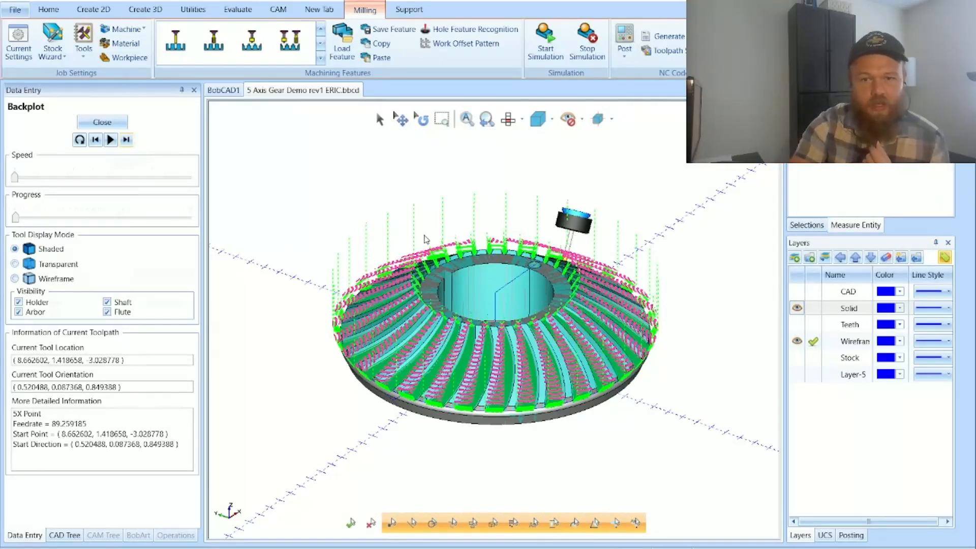
# Step: Orbit to see the tool between the gear teeth, play the Morph between 2 curves backplot at a higher speed, and close it
pyautogui.click(422, 119)
pyautogui.moveTo(561, 379); pyautogui.dragTo(511, 311)
pyautogui.moveTo(603, 324); pyautogui.dragTo(606, 338)
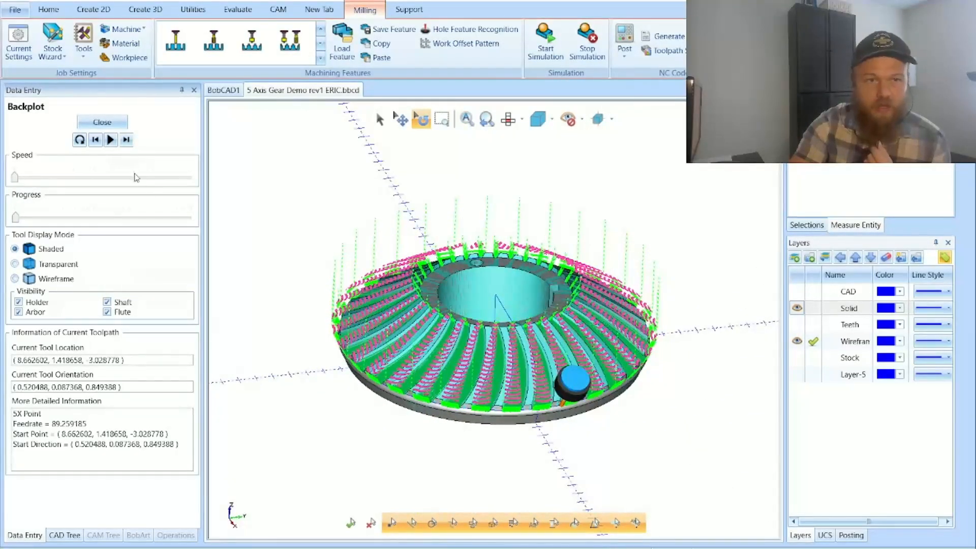
pyautogui.click(110, 140)
pyautogui.click(142, 178)
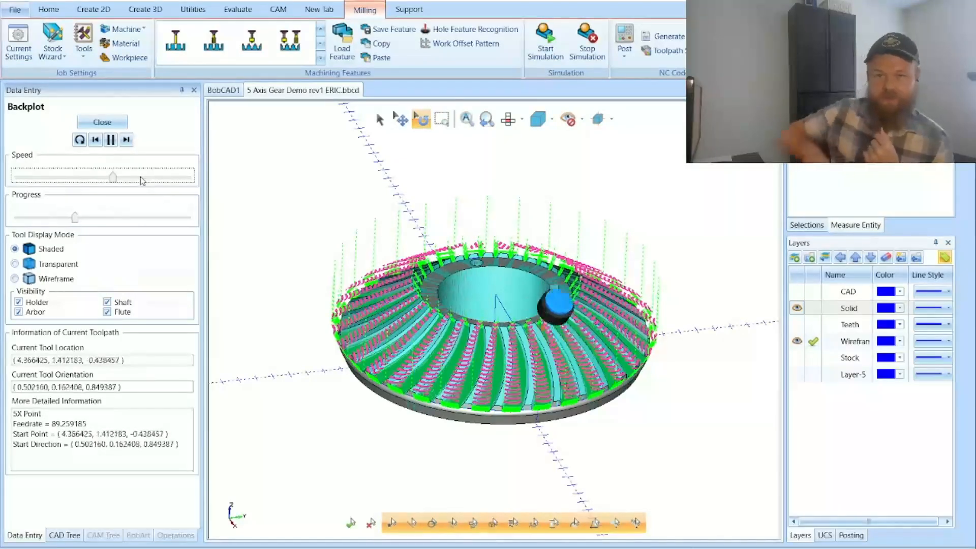
pyautogui.click(102, 122)
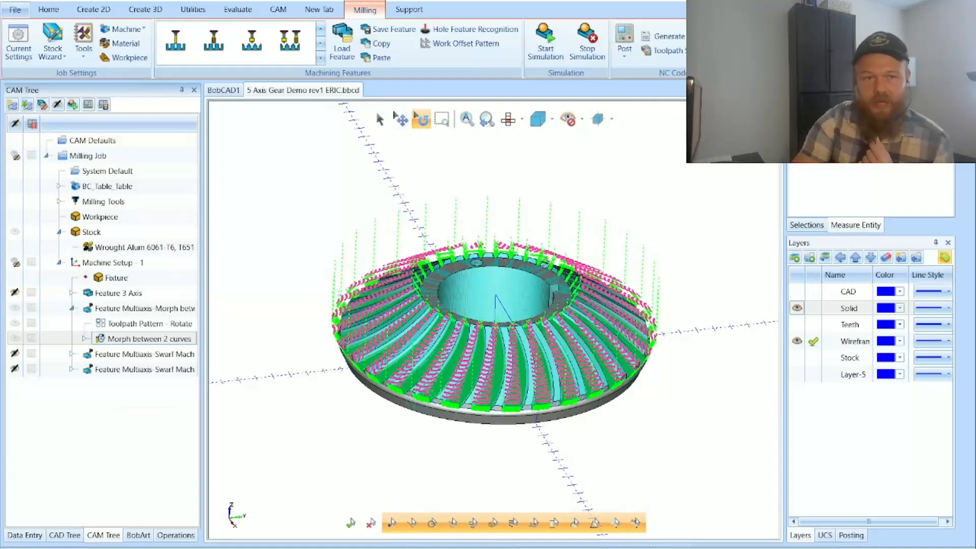
# Step: Hide the Multiaxis Morph feature's toolpath and start a new Mill Multiaxis feature under Machine Setup - 1
pyautogui.click(16, 308)
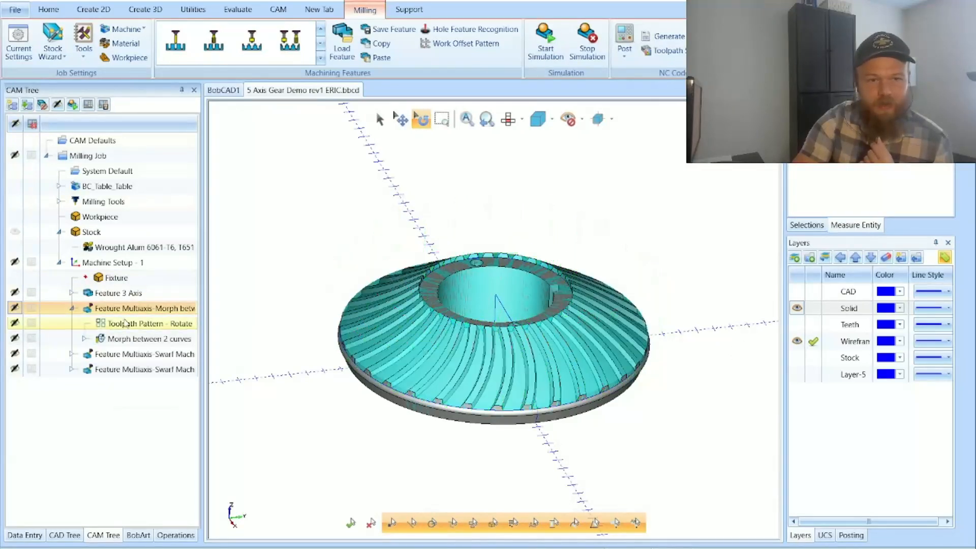
pyautogui.click(171, 268)
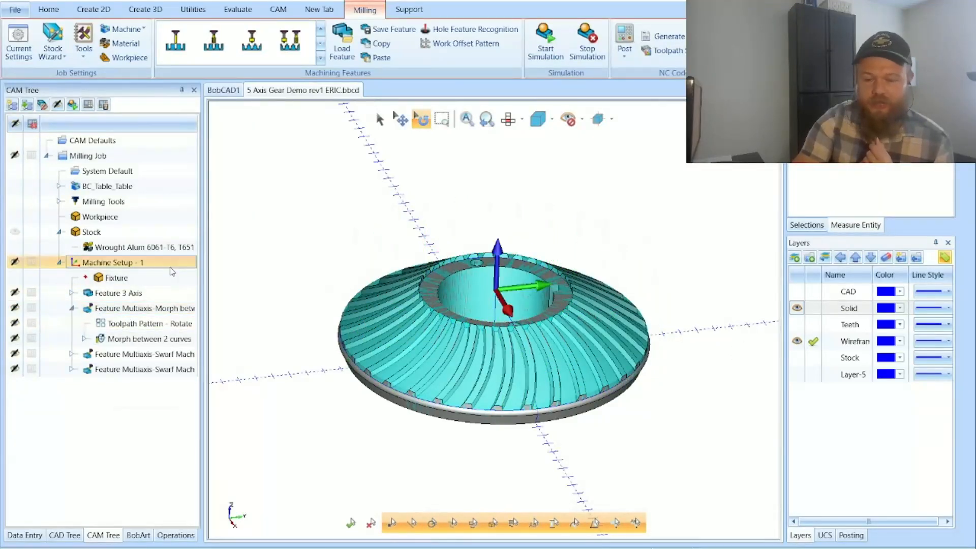
pyautogui.rightClick(172, 271)
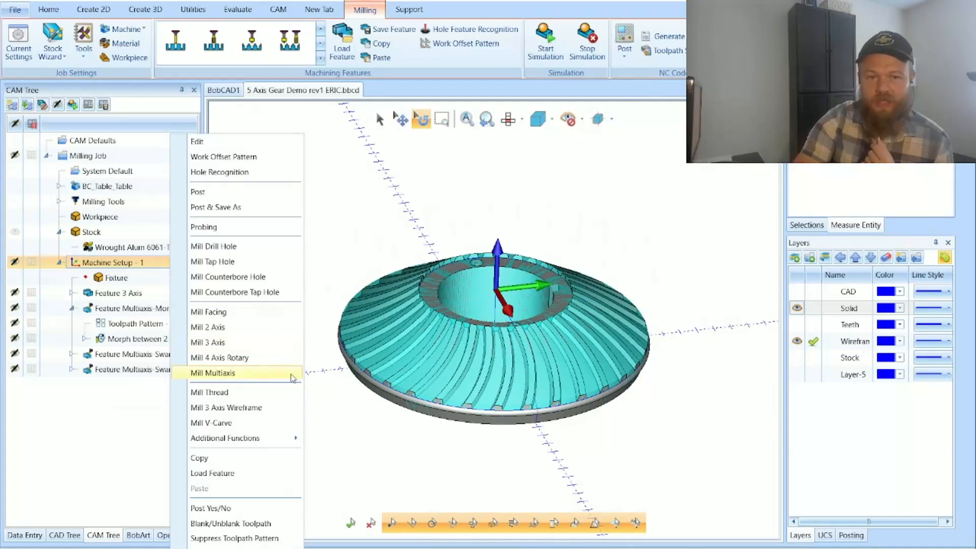
pyautogui.click(294, 373)
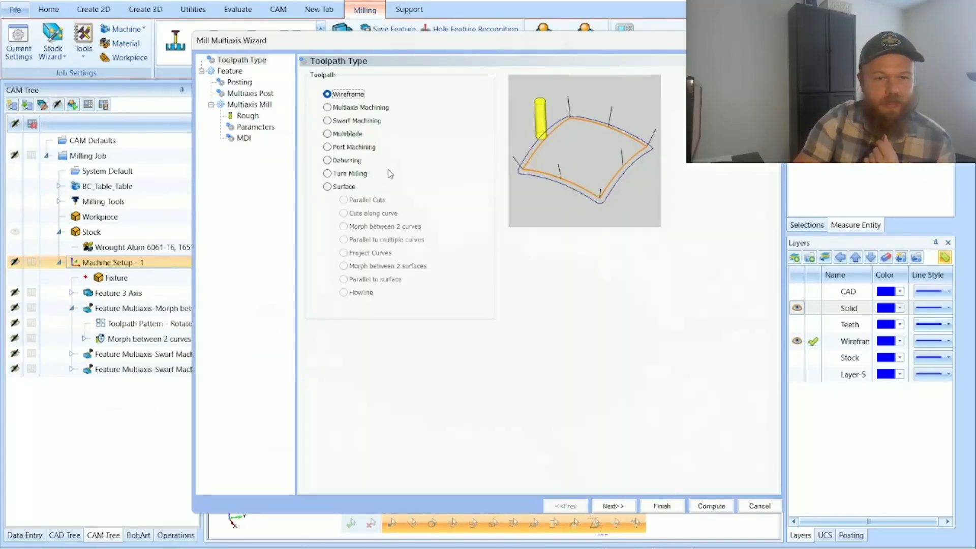
# Step: Compare the Wireframe, Multiaxis Machining, Swarf Machining, Multiblade and Deburring toolpath types using their preview images
pyautogui.click(336, 188)
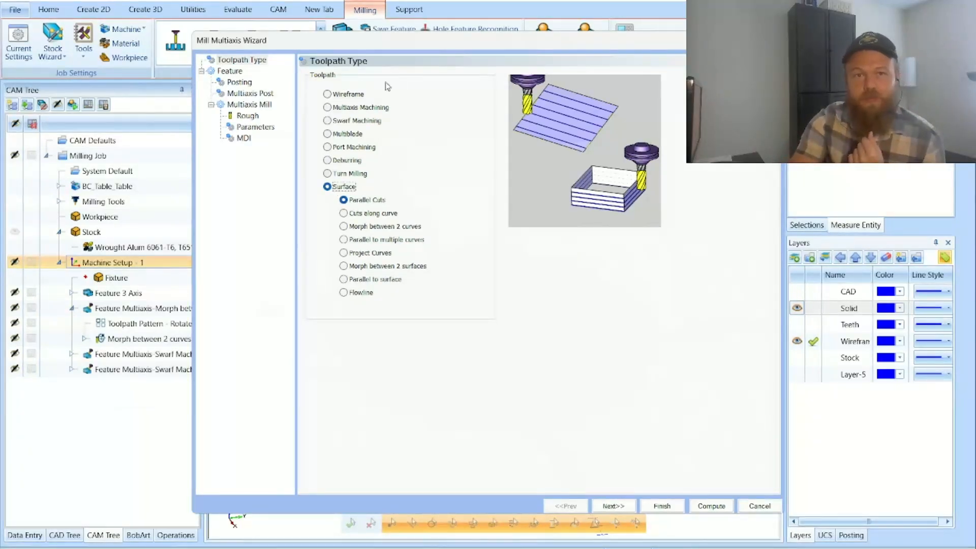
pyautogui.click(347, 95)
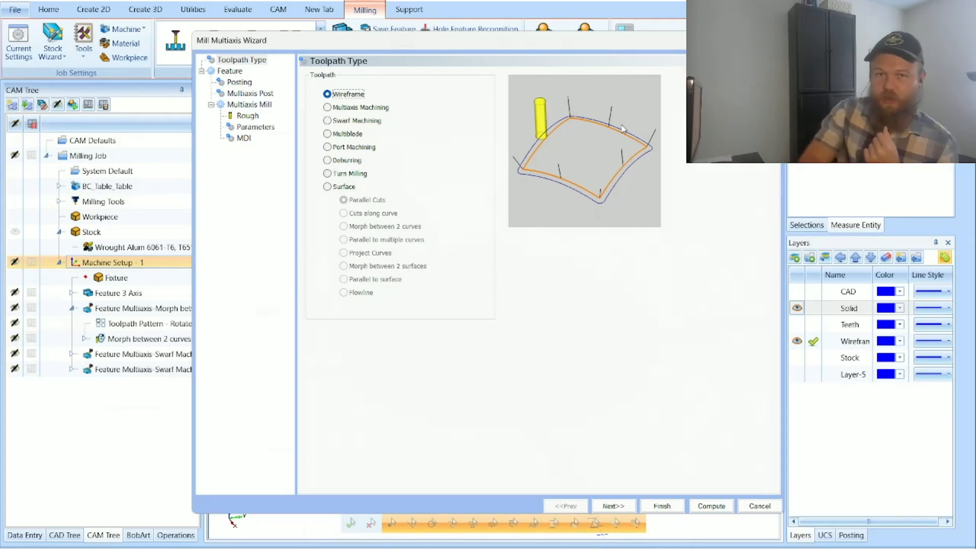
pyautogui.click(384, 111)
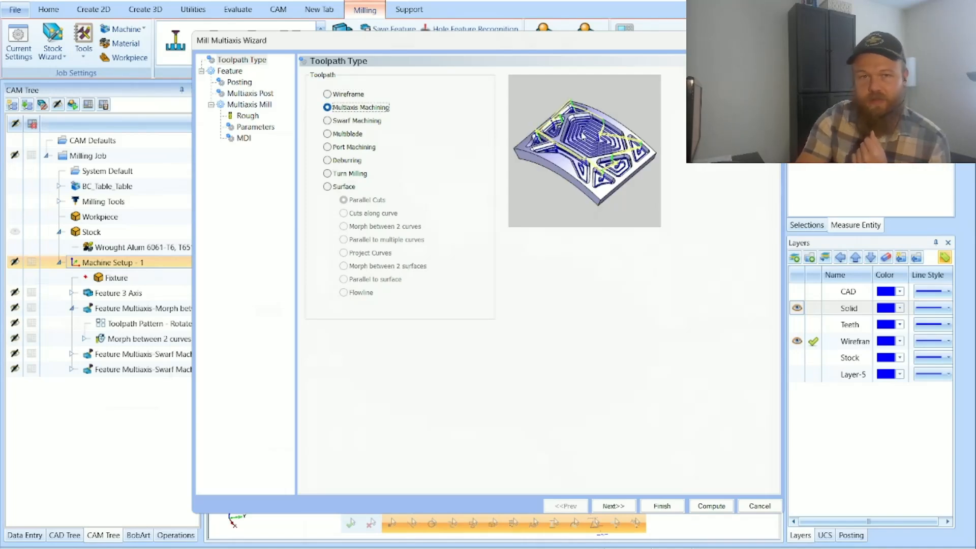
pyautogui.click(362, 126)
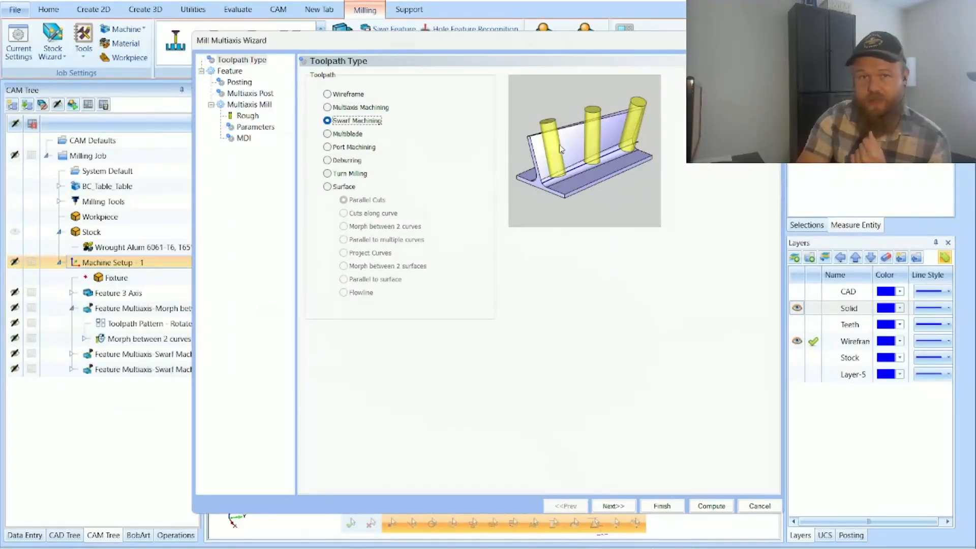
pyautogui.click(350, 135)
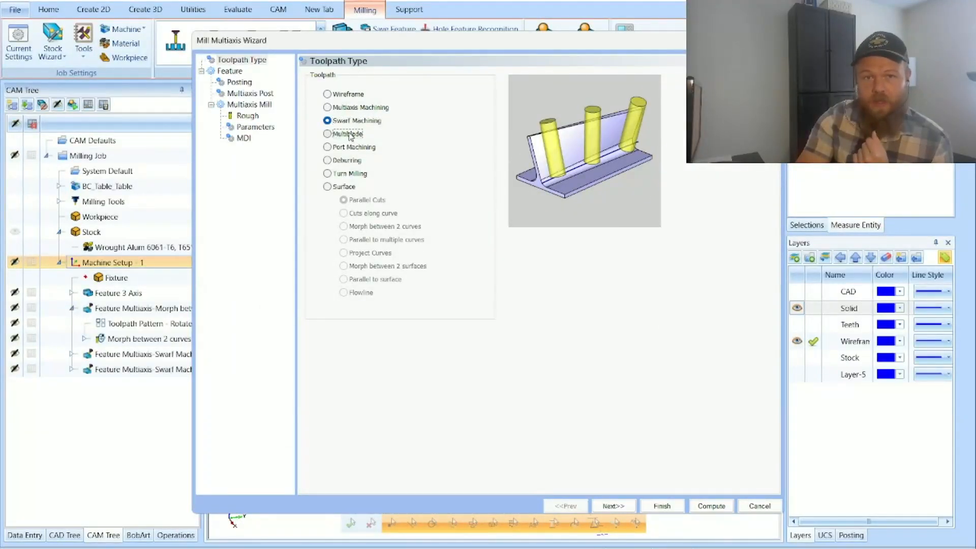
pyautogui.click(336, 161)
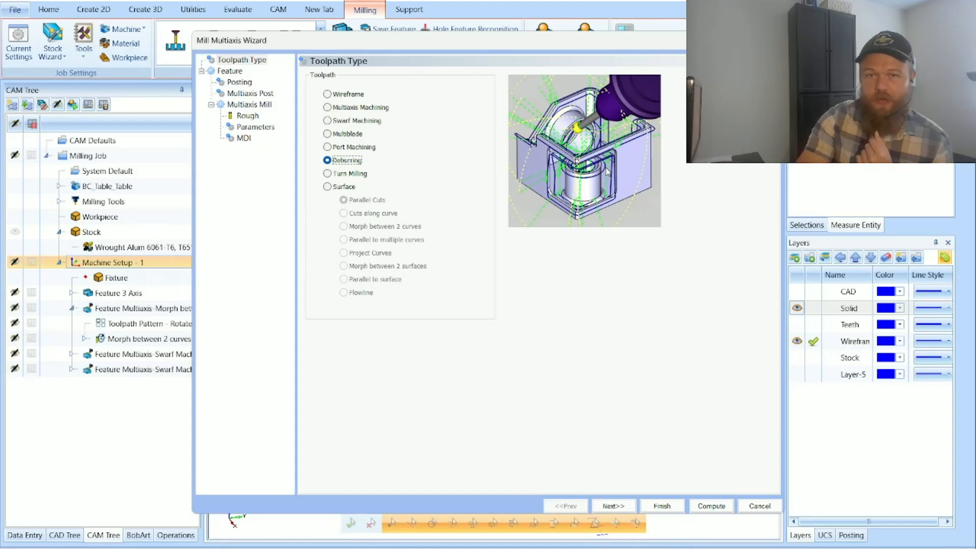
# Step: Compare the Surface toolpath options one by one, from Parallel Cuts through Flowline, using their preview images
pyautogui.click(342, 188)
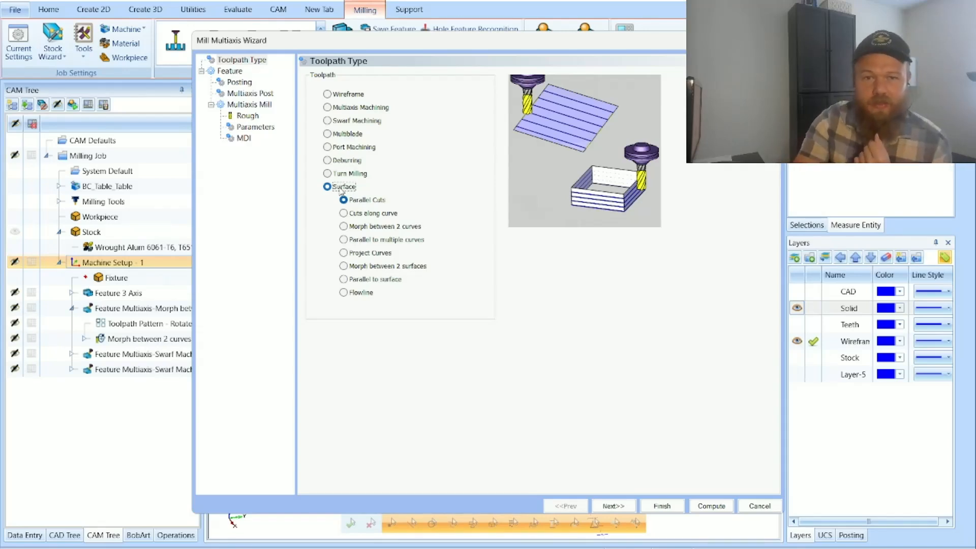
pyautogui.click(365, 201)
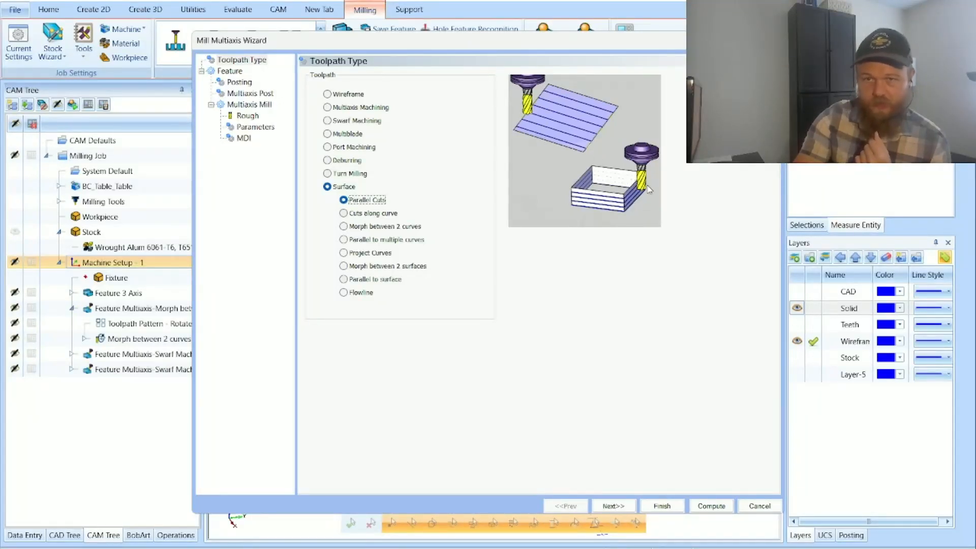
pyautogui.click(370, 215)
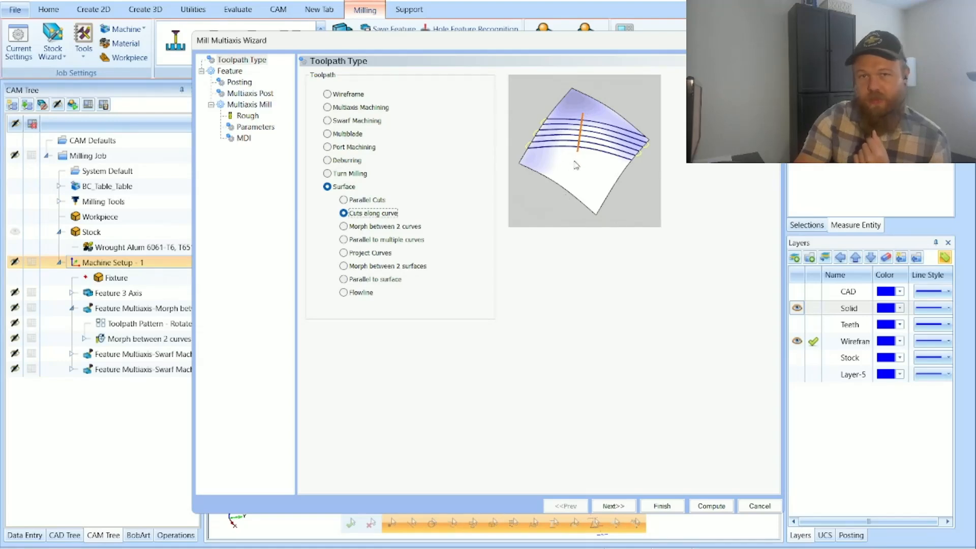
pyautogui.click(378, 230)
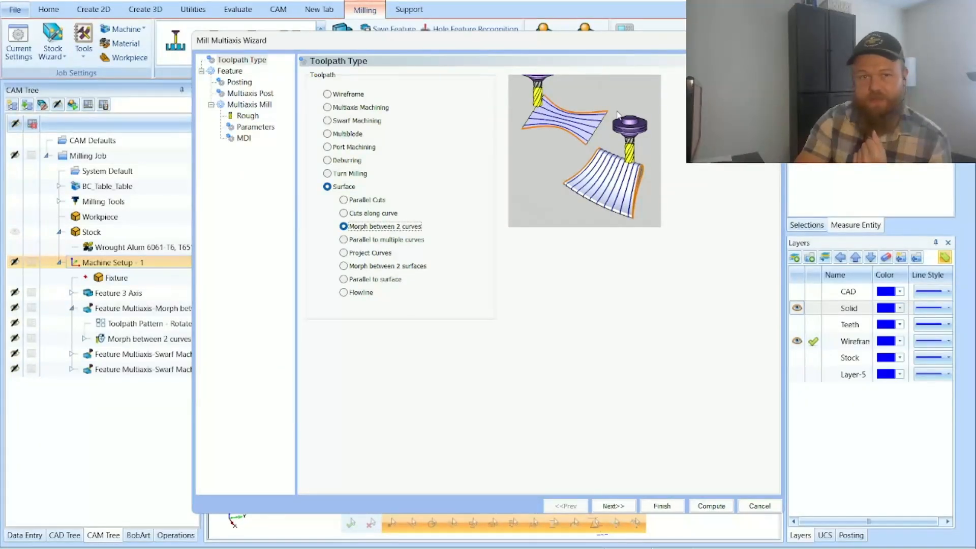
pyautogui.click(395, 241)
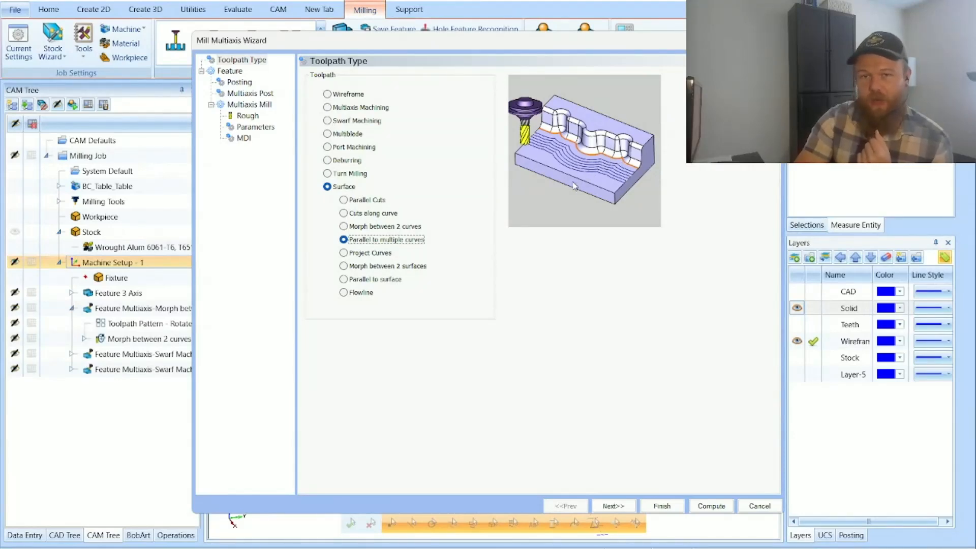
pyautogui.click(376, 253)
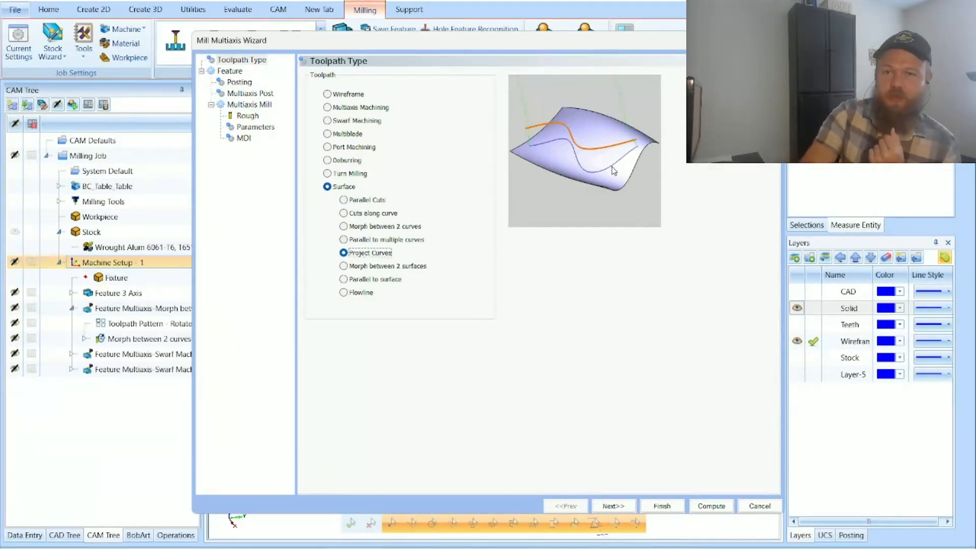
pyautogui.click(382, 267)
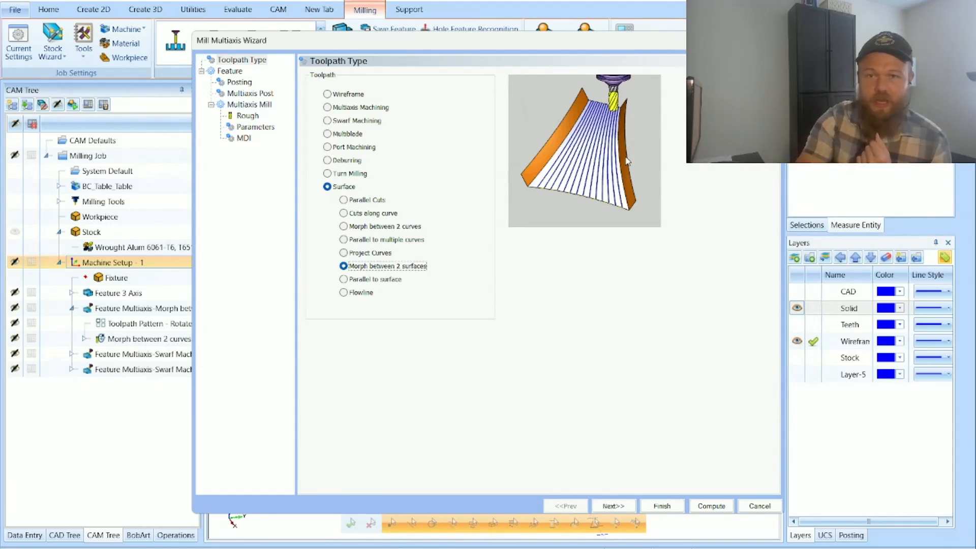
pyautogui.click(355, 280)
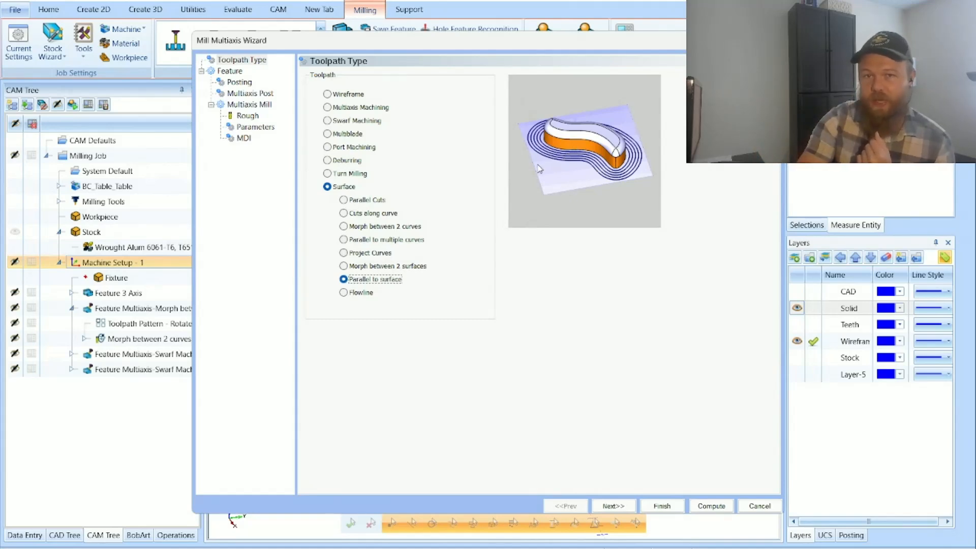
pyautogui.click(360, 294)
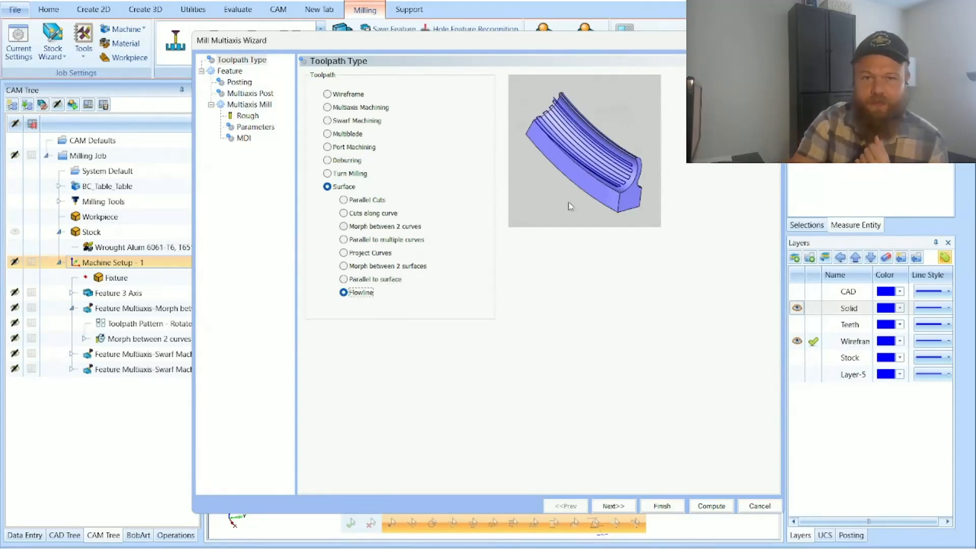
# Step: Choose the Surface toolpath Morph between 2 curves and advance through the posting settings to review the rough tool and tool crib
pyautogui.click(394, 228)
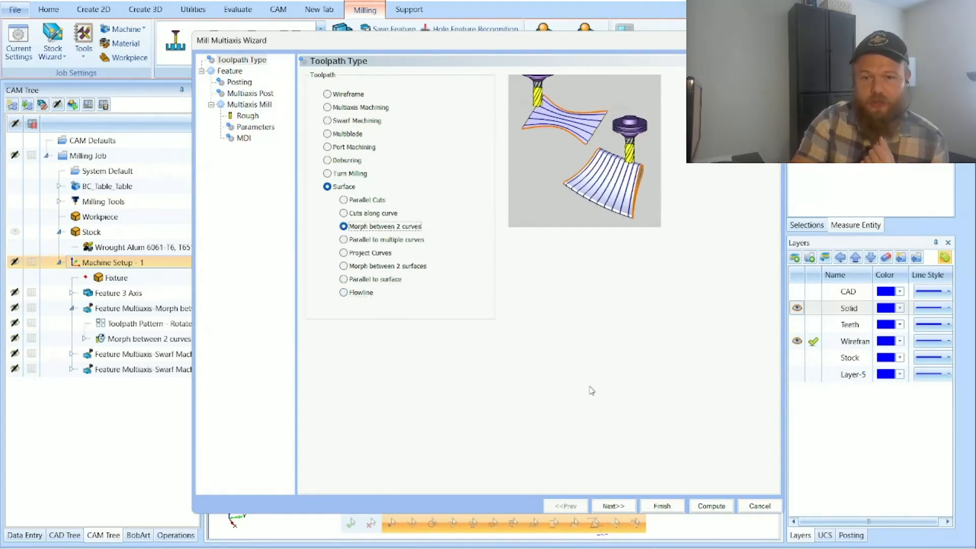
pyautogui.click(612, 505)
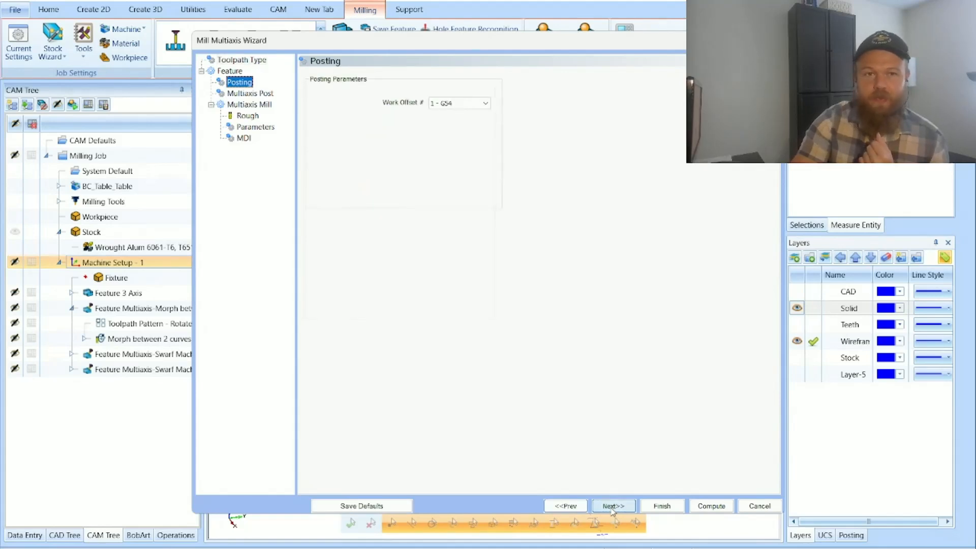
pyautogui.click(613, 506)
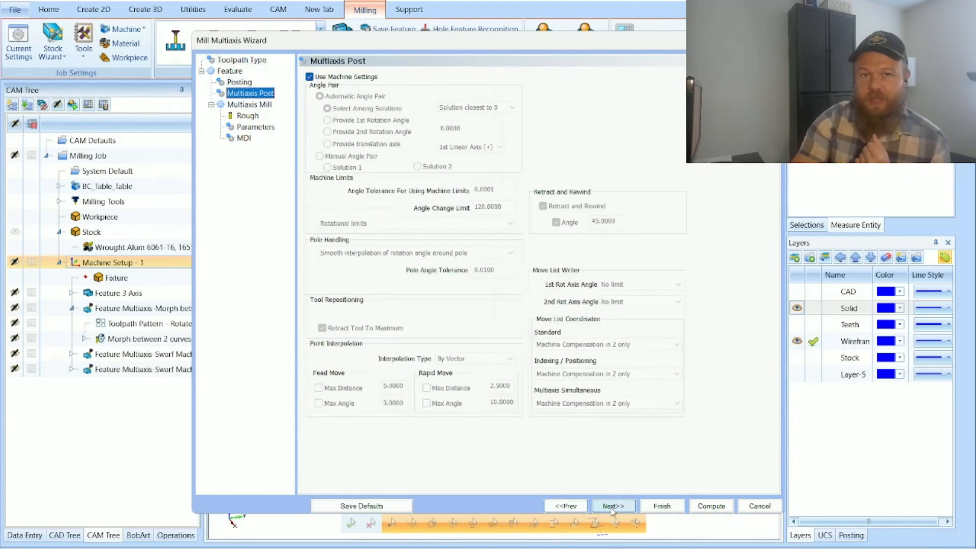
pyautogui.click(612, 508)
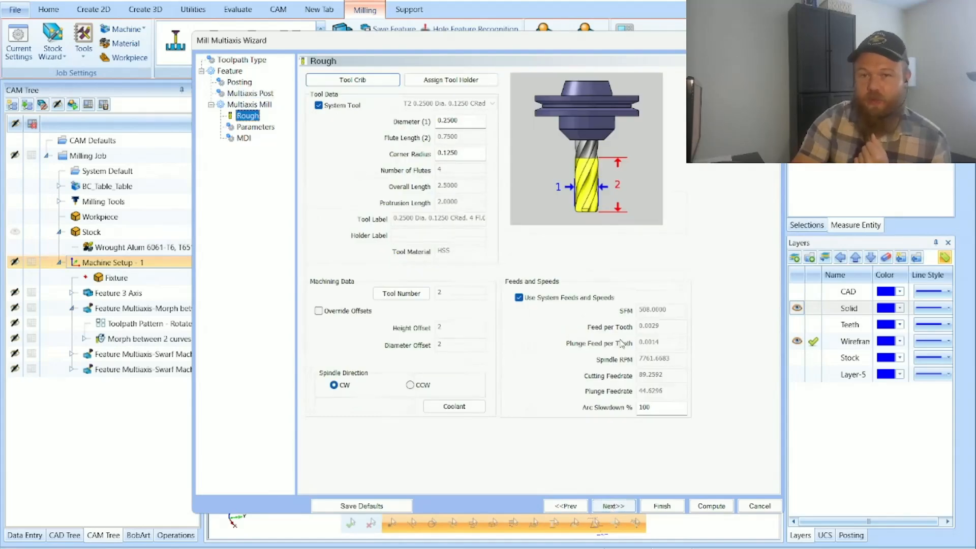
pyautogui.click(349, 81)
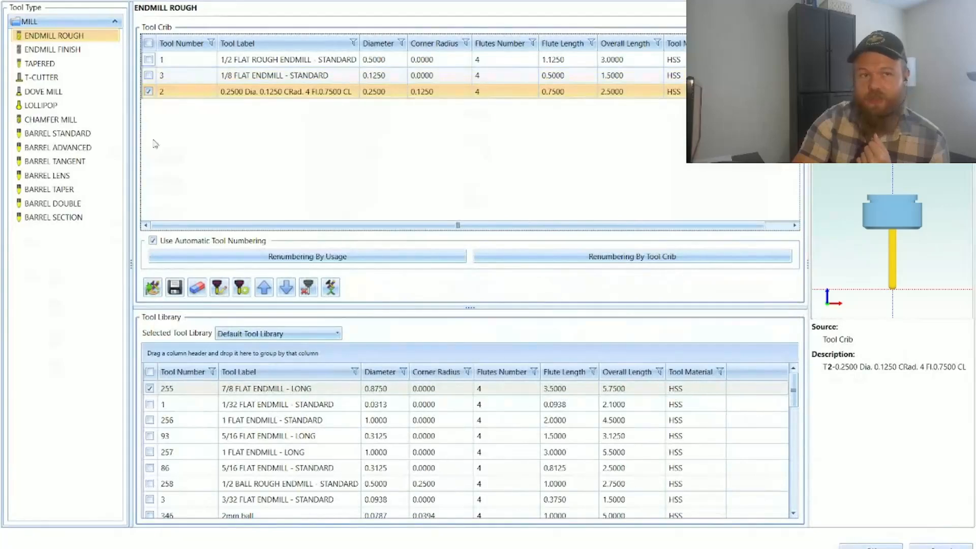
pyautogui.click(925, 546)
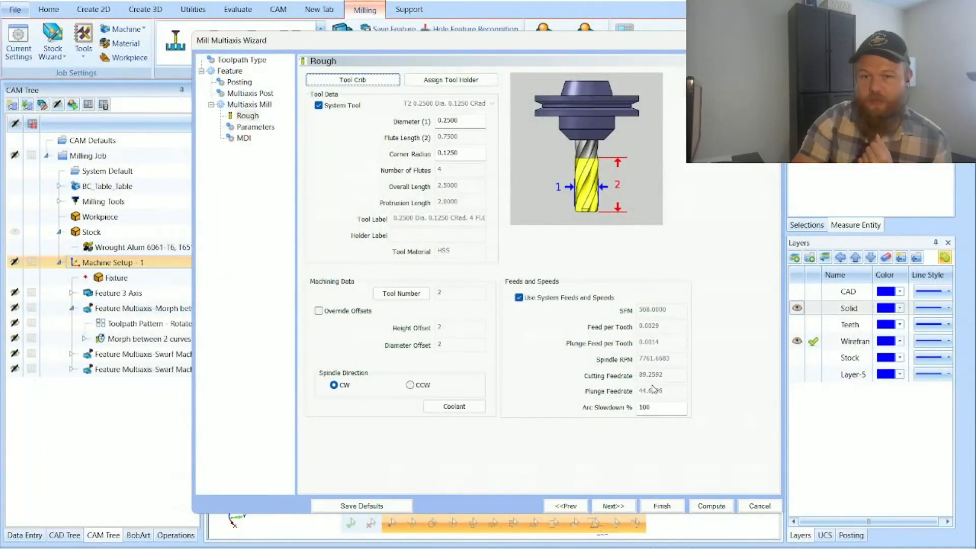
# Step: Continue to the surface path parameters and set the stepover's cusp height to 0.001
pyautogui.click(616, 508)
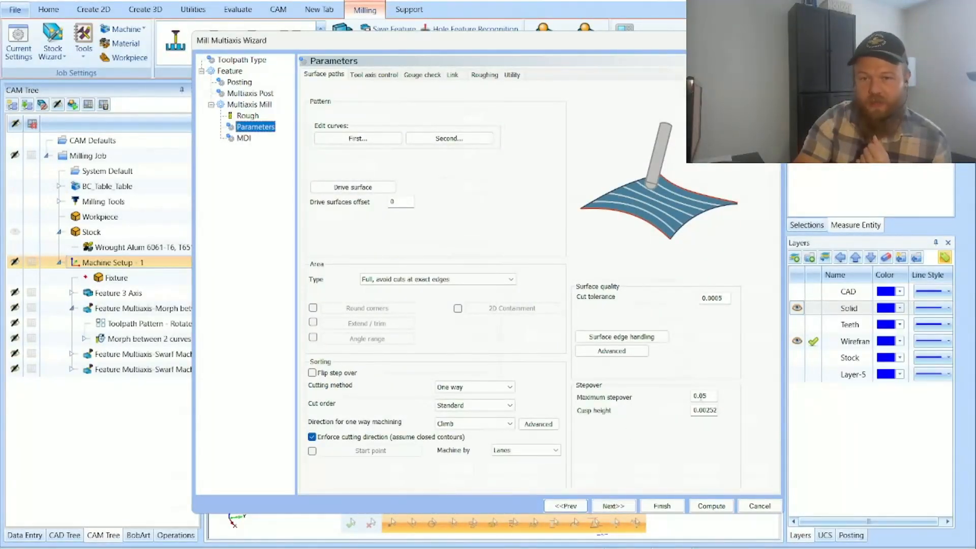
pyautogui.click(698, 397)
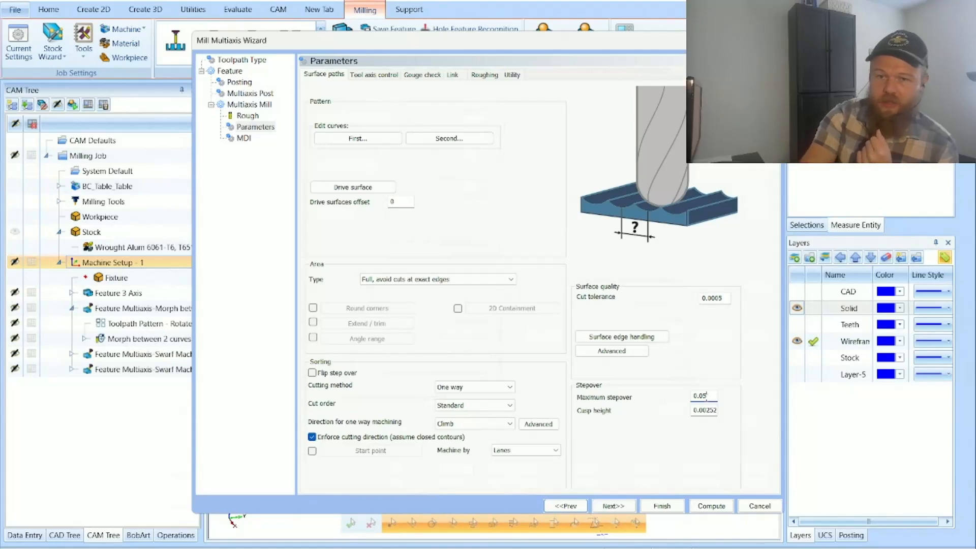
pyautogui.click(714, 412)
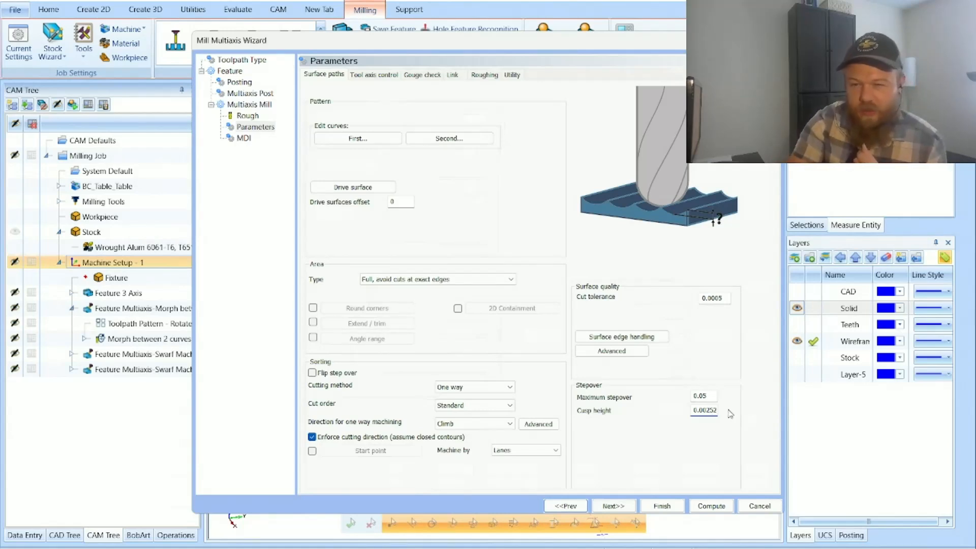
pyautogui.moveTo(708, 409); pyautogui.dragTo(717, 410)
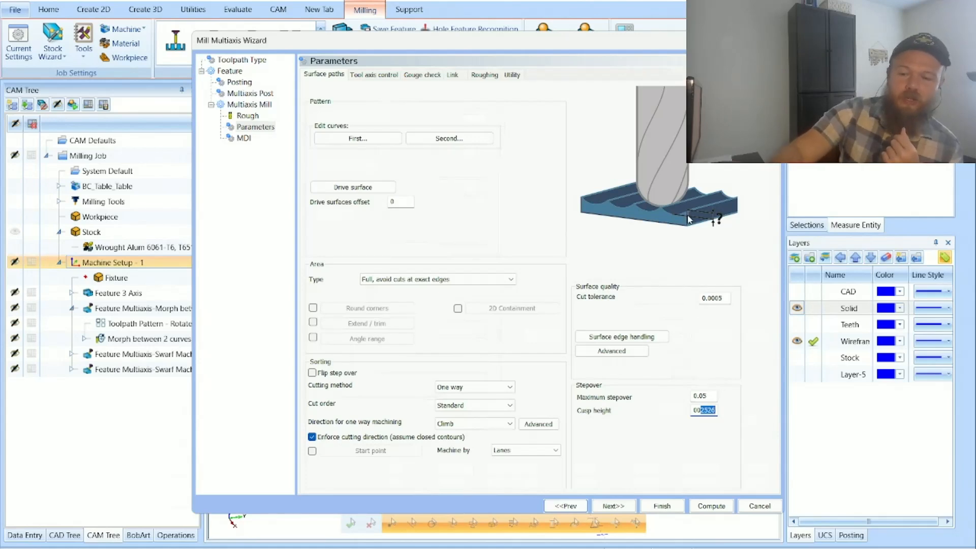
pyautogui.write('1')
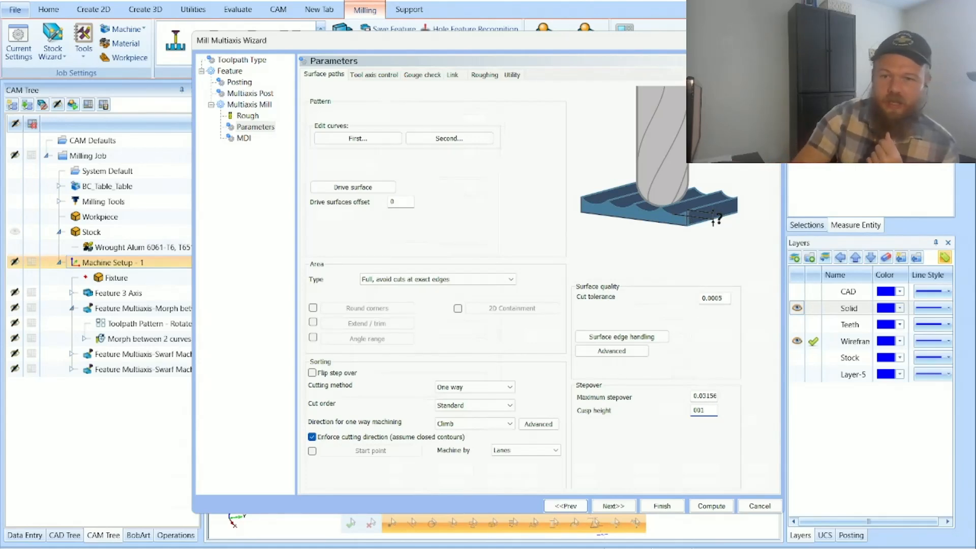
# Step: Examine what the maximum stepover and cusp height settings control using their preview images
pyautogui.click(716, 396)
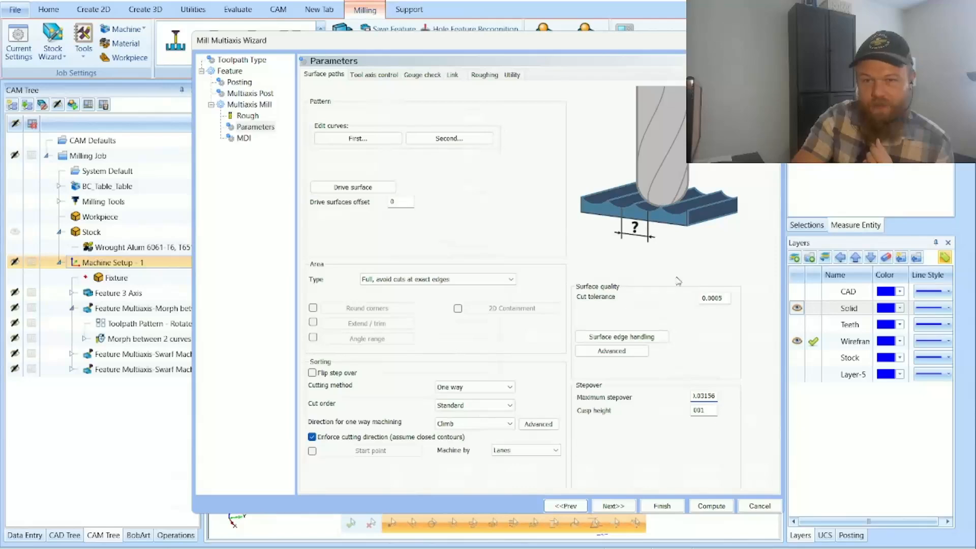
pyautogui.moveTo(714, 397); pyautogui.dragTo(670, 401)
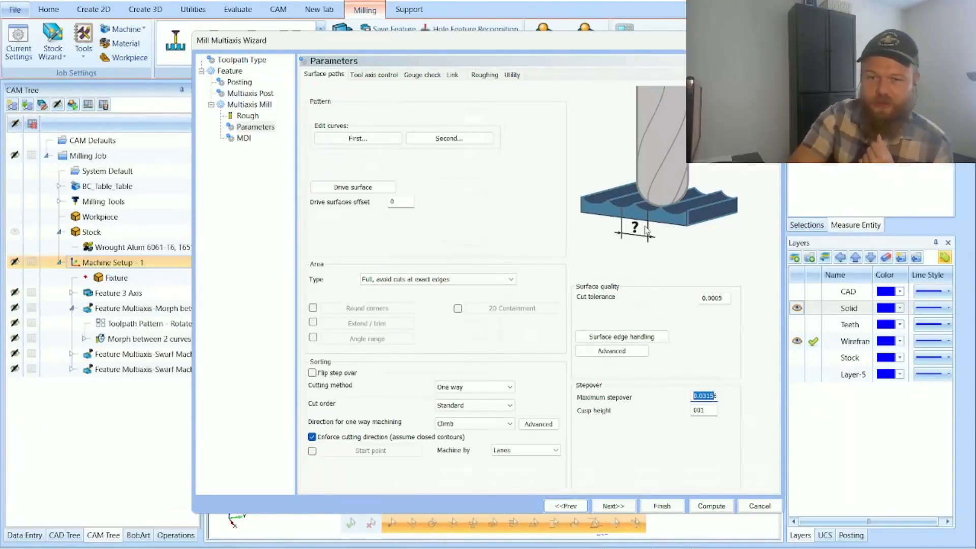
pyautogui.moveTo(711, 409); pyautogui.dragTo(693, 417)
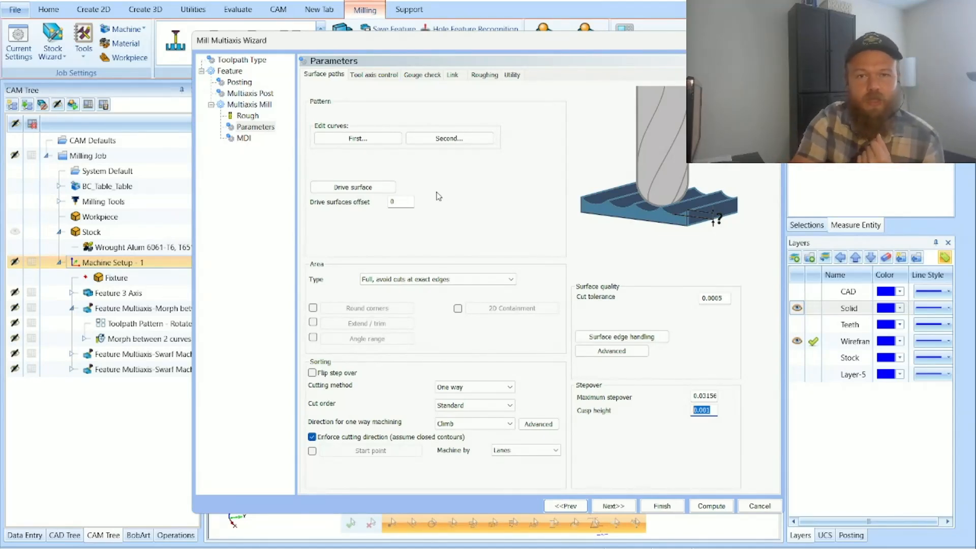
# Step: Review the tool axis control, gouge check and link parameters of the Morph between 2 curves toolpath
pyautogui.click(385, 80)
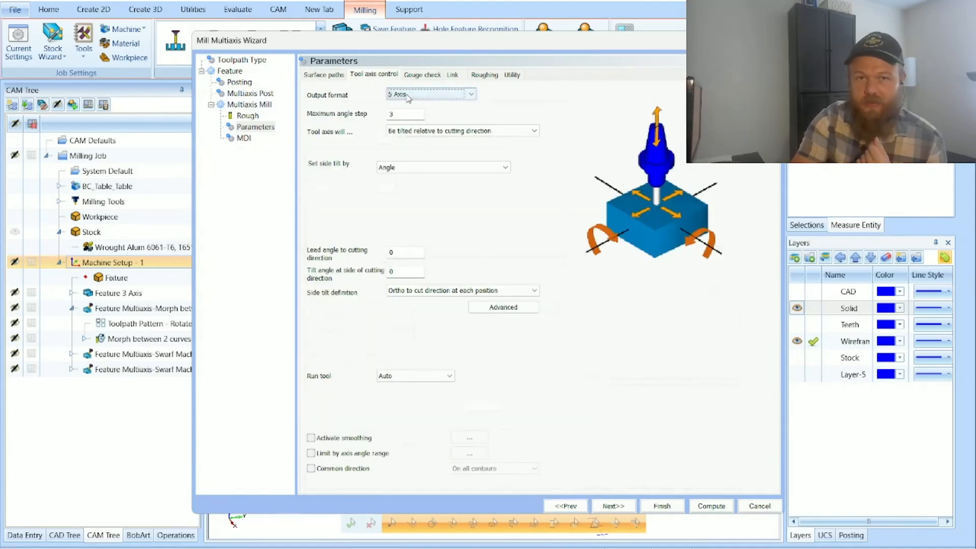
pyautogui.click(424, 77)
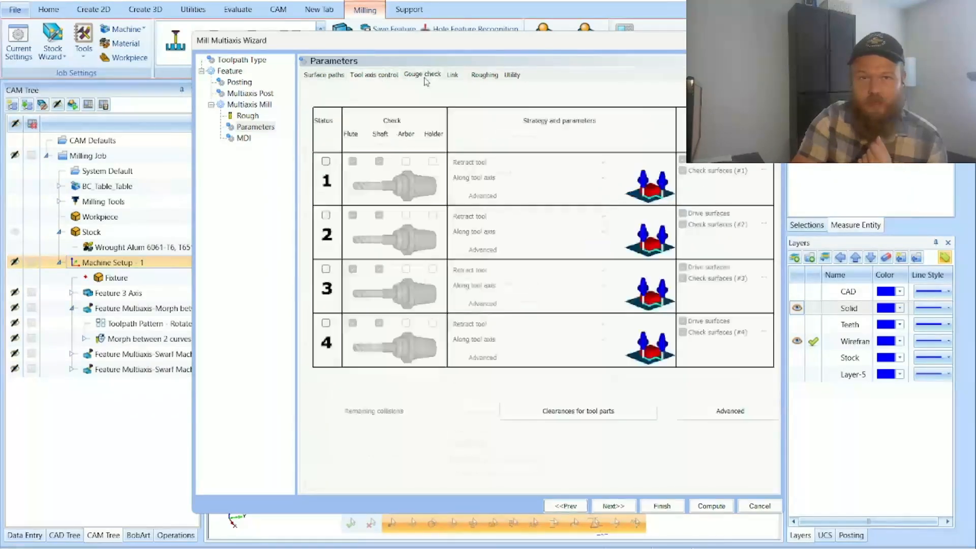
pyautogui.click(454, 77)
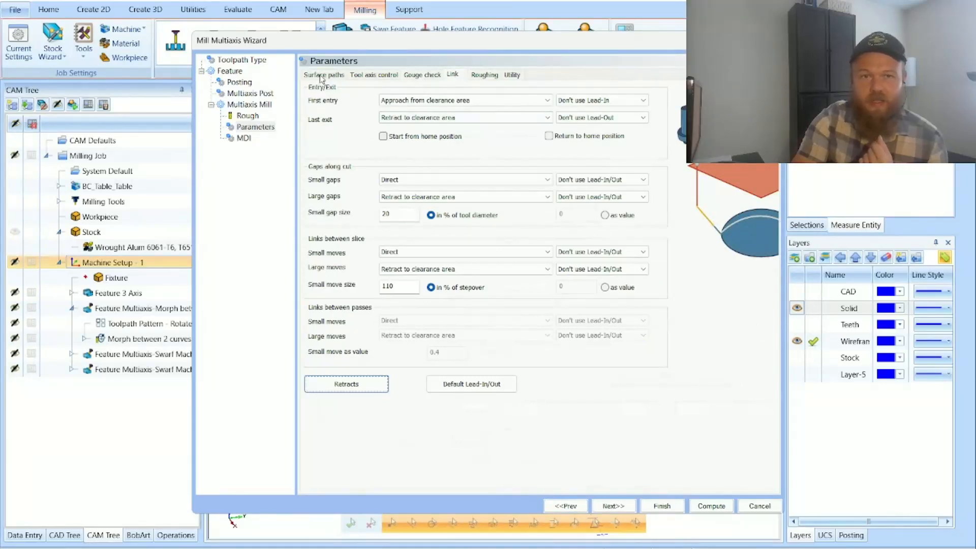
# Step: Temporarily enable Depth Cuts to examine its roughing and finishing pass number and spacing, then cancel and disable it
pyautogui.click(486, 77)
pyautogui.click(311, 258)
pyautogui.click(386, 259)
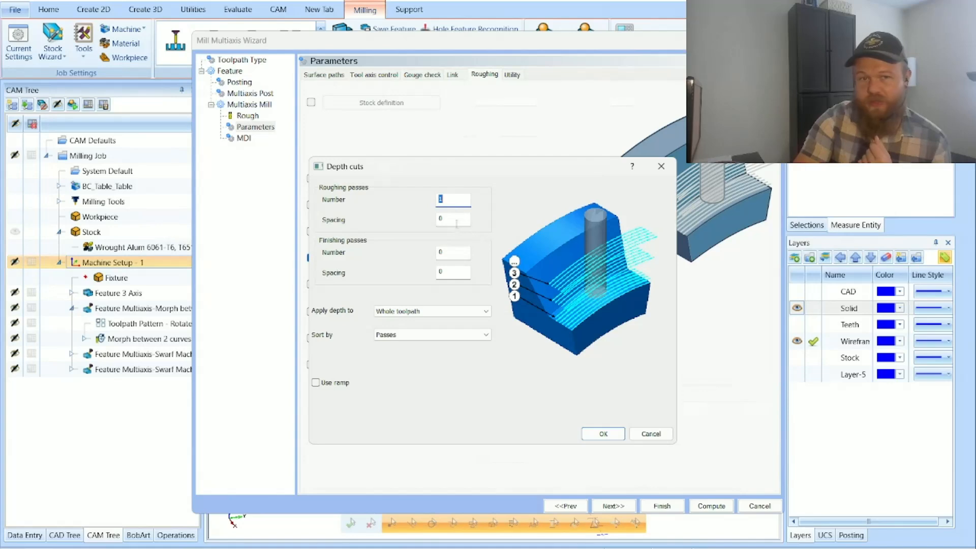
pyautogui.click(470, 224)
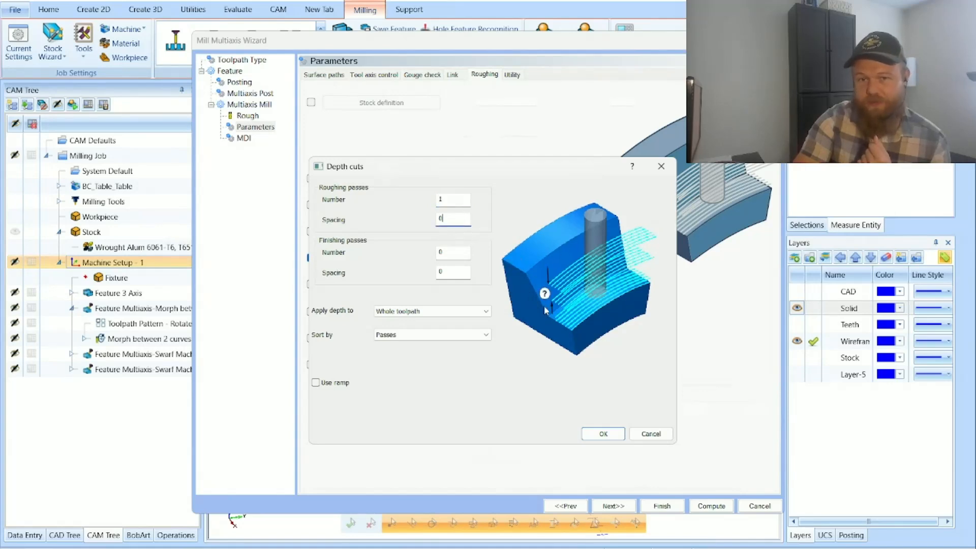
pyautogui.press('Tab')
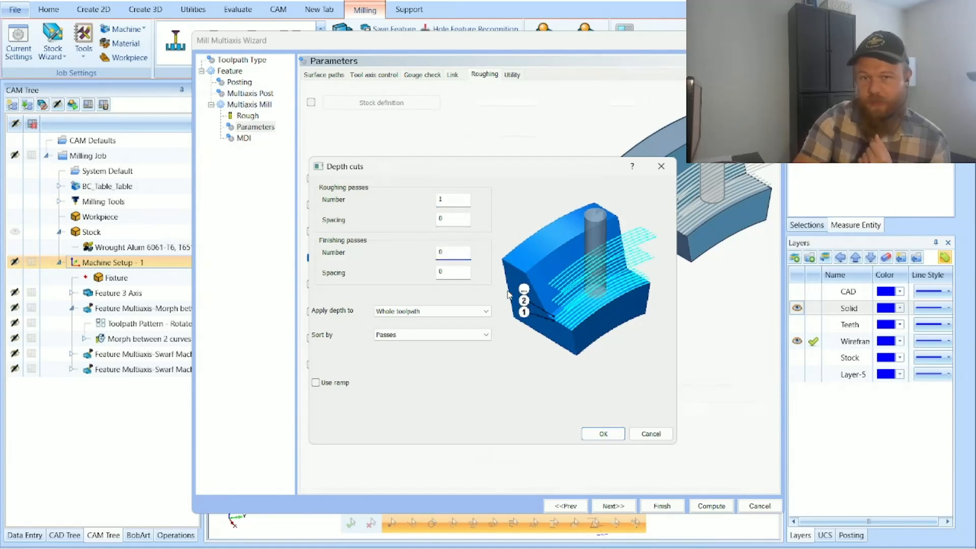
pyautogui.press('Tab')
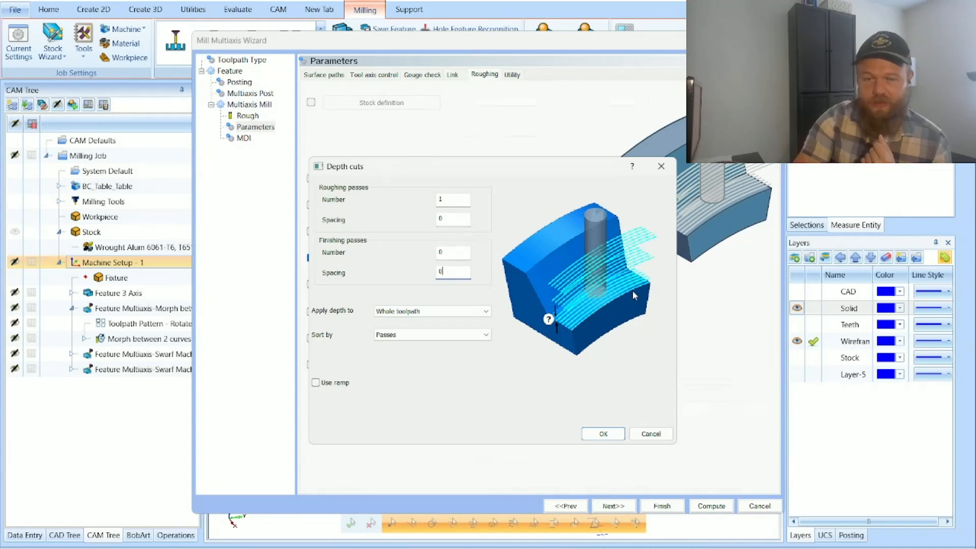
pyautogui.click(643, 435)
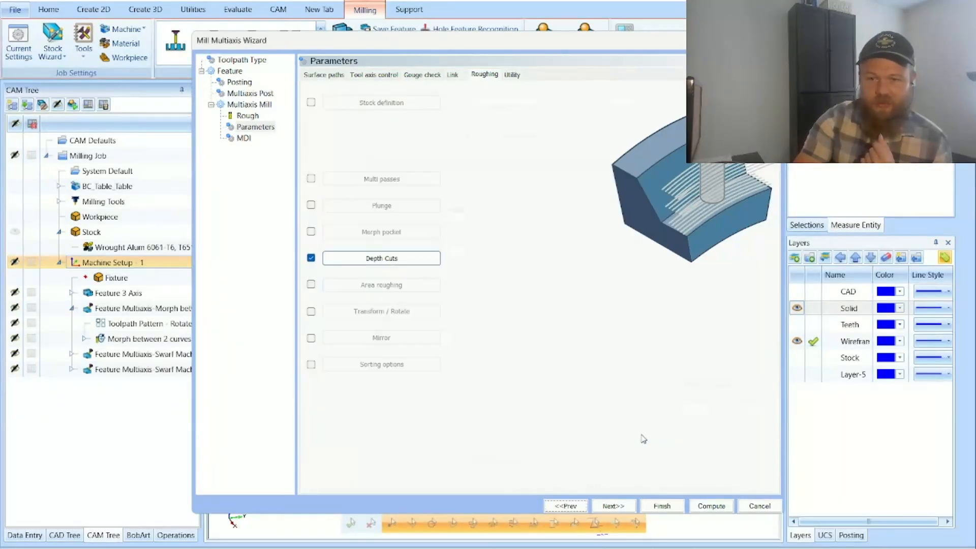
pyautogui.click(311, 258)
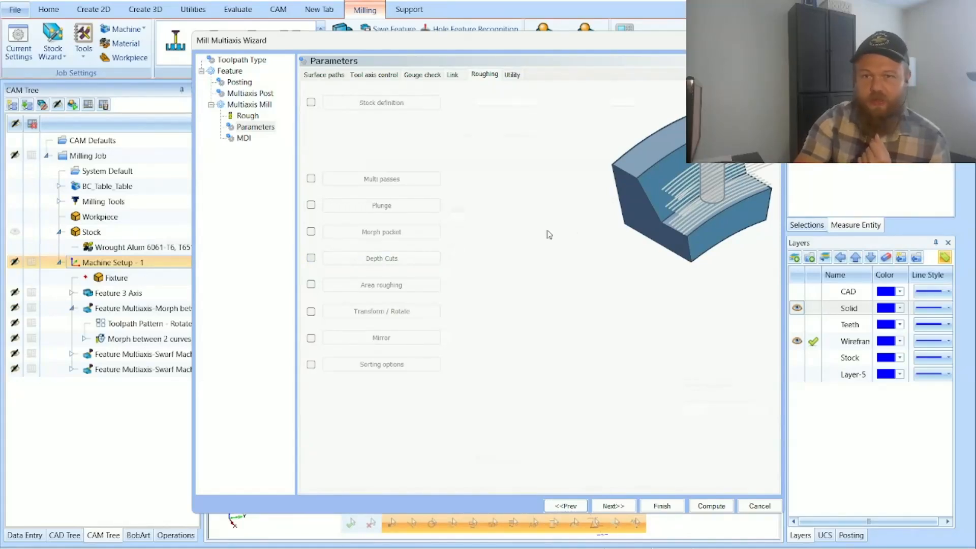
# Step: Start picking the first edge curve, hide the Solid layer, and show the Stock and Layer-5 layers
pyautogui.click(311, 73)
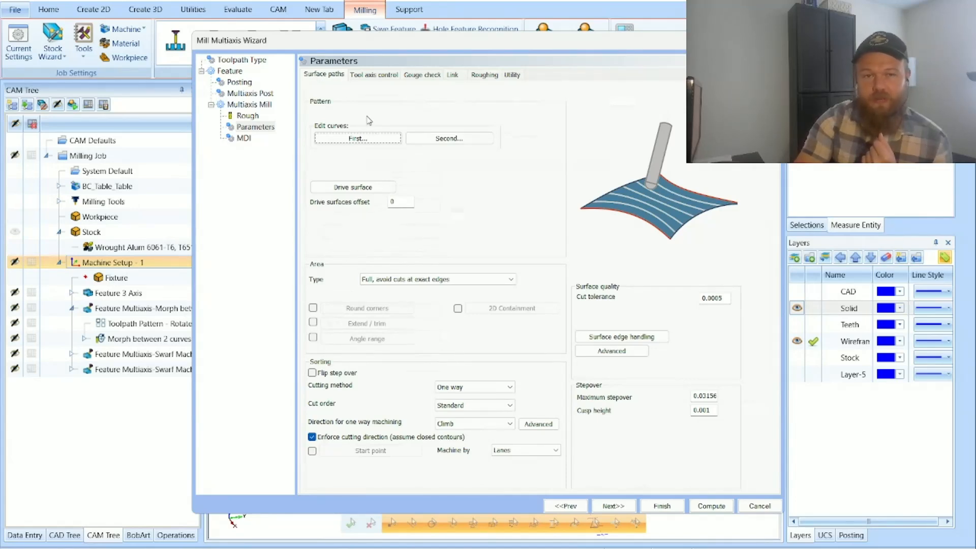
pyautogui.click(358, 138)
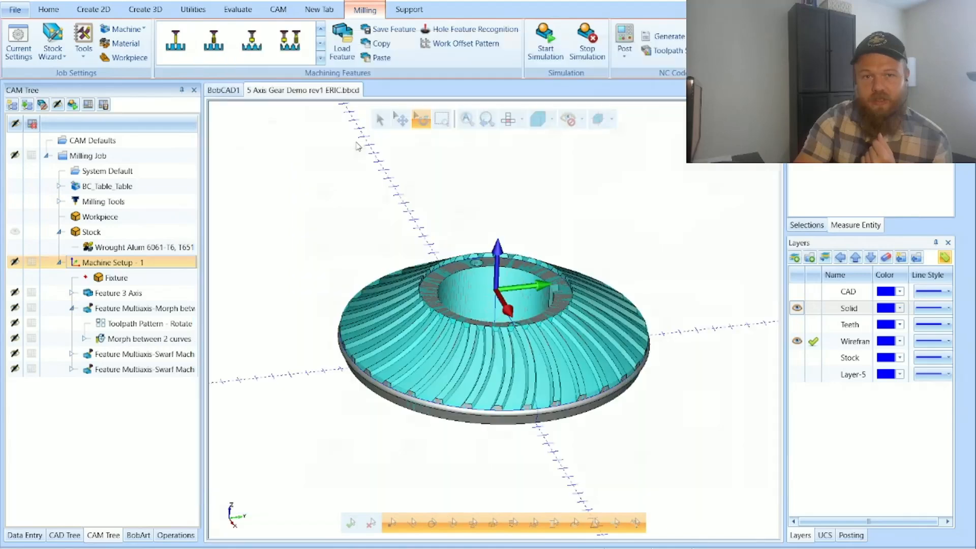
pyautogui.click(800, 535)
pyautogui.click(797, 309)
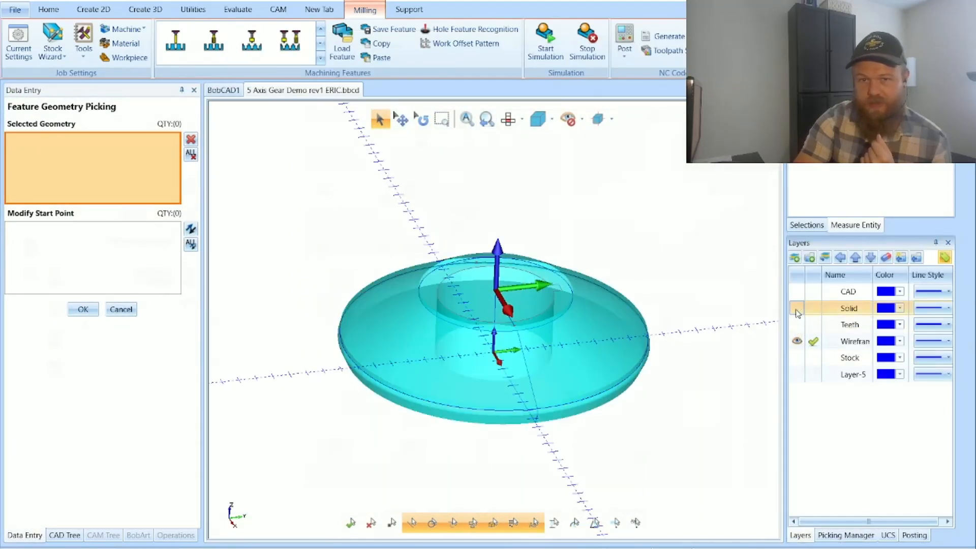
pyautogui.click(797, 324)
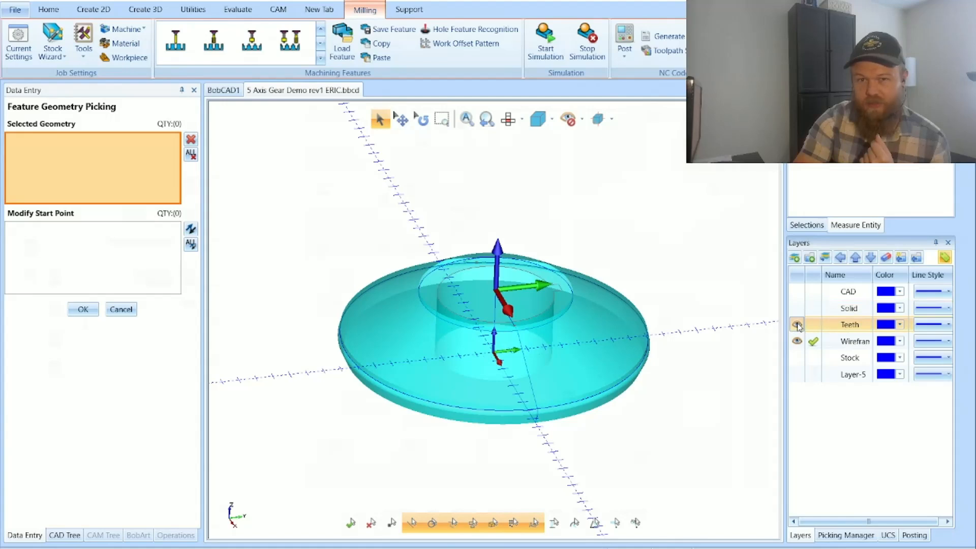
pyautogui.click(796, 292)
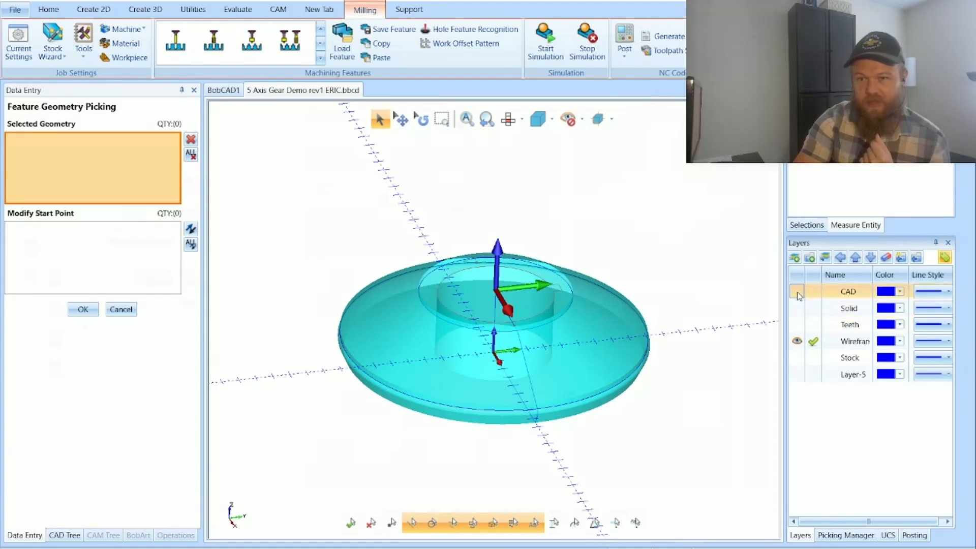
pyautogui.click(800, 357)
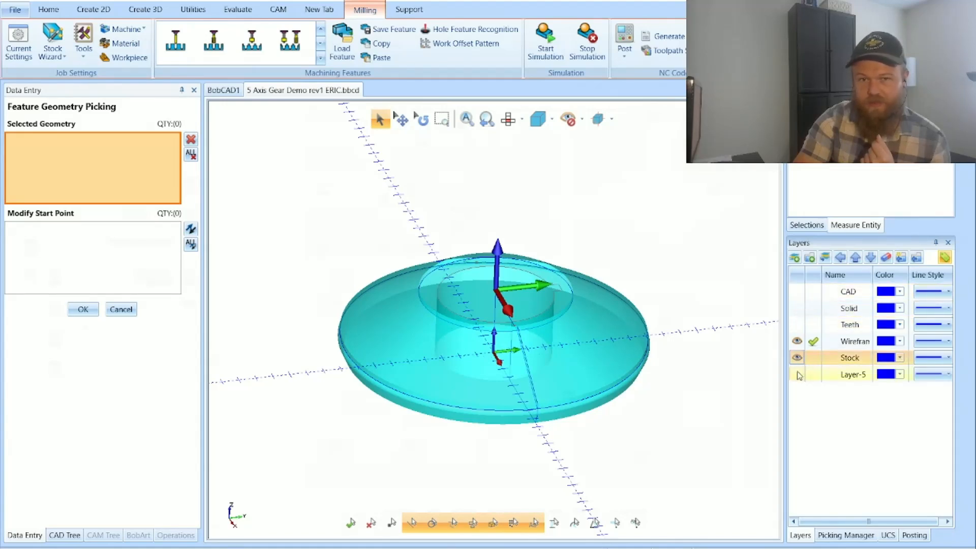
pyautogui.click(797, 374)
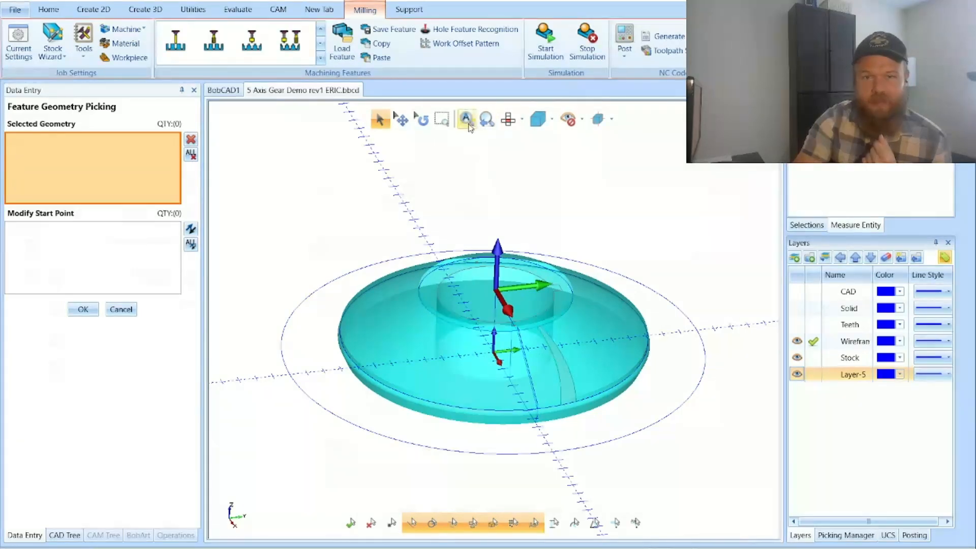
# Step: Examine the single tooth groove surface up close and close the first curve selection without picking geometry
pyautogui.click(441, 118)
pyautogui.moveTo(494, 308); pyautogui.dragTo(607, 430)
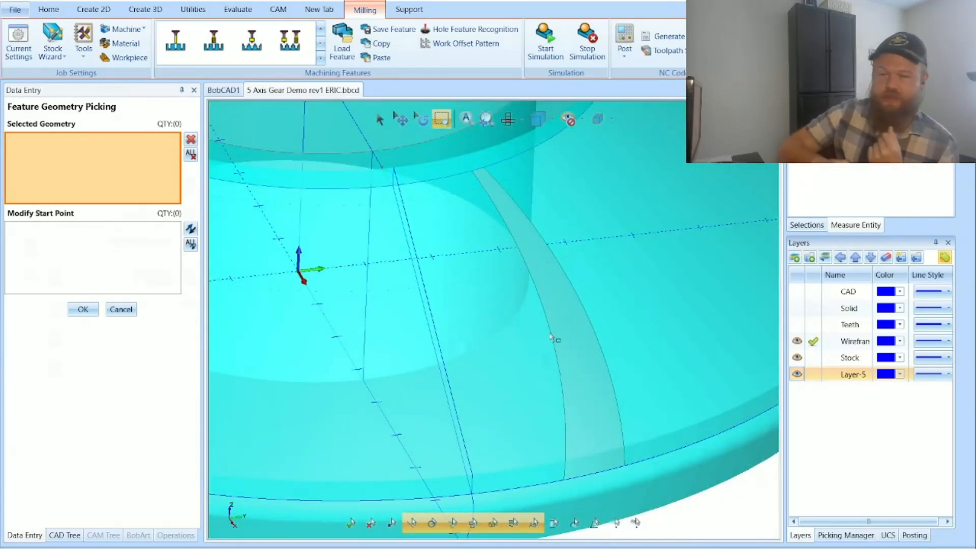
pyautogui.click(83, 309)
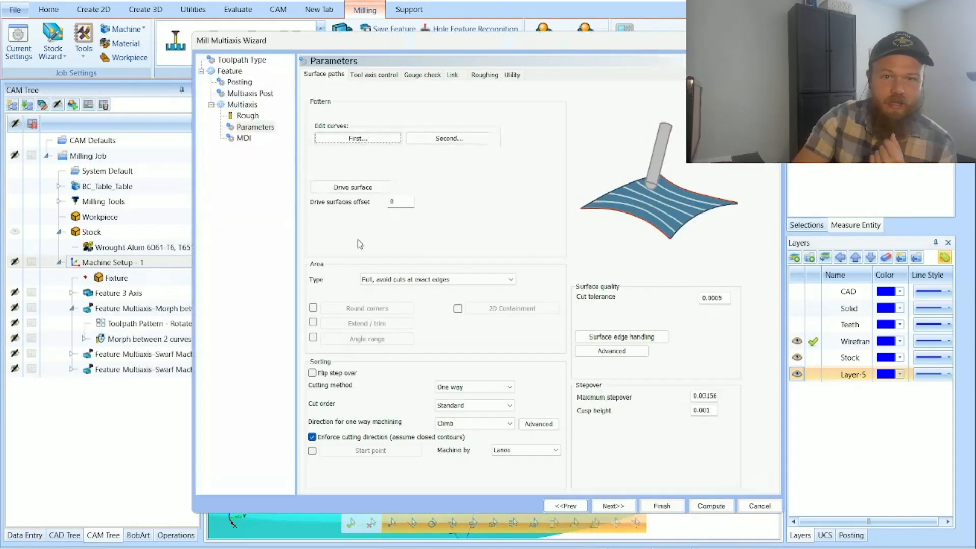
# Step: Look through the second curve and drive surface selections without picking geometry, then finish the wizard to add the feature
pyautogui.click(447, 139)
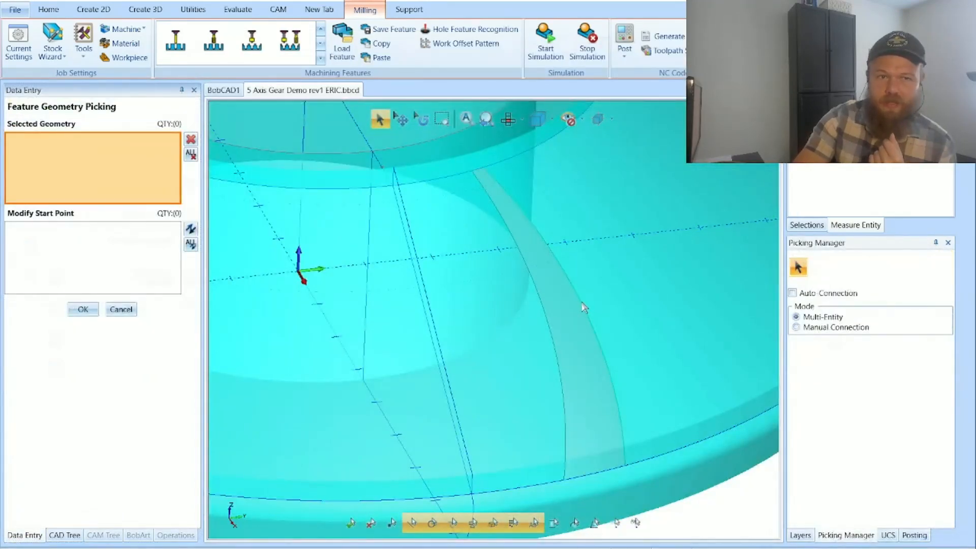
pyautogui.click(83, 309)
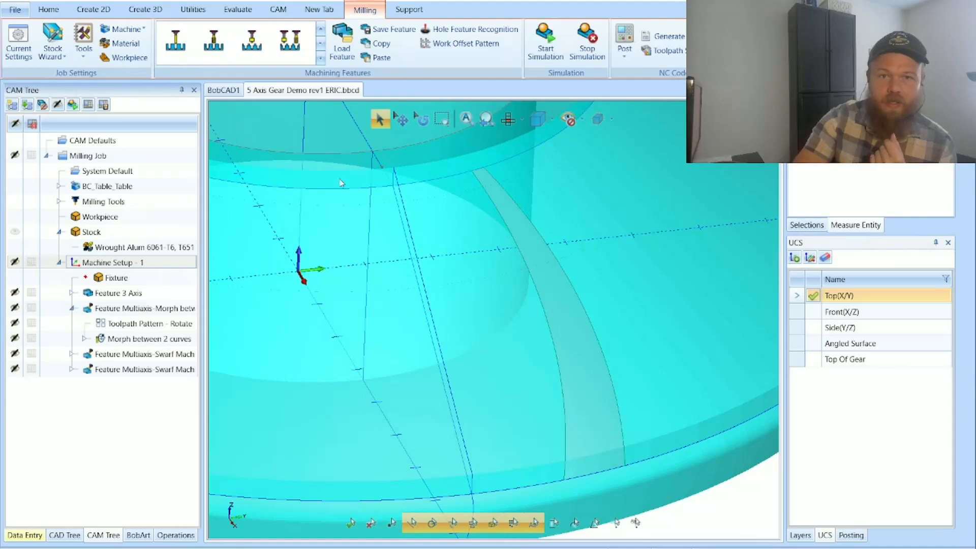
pyautogui.click(391, 189)
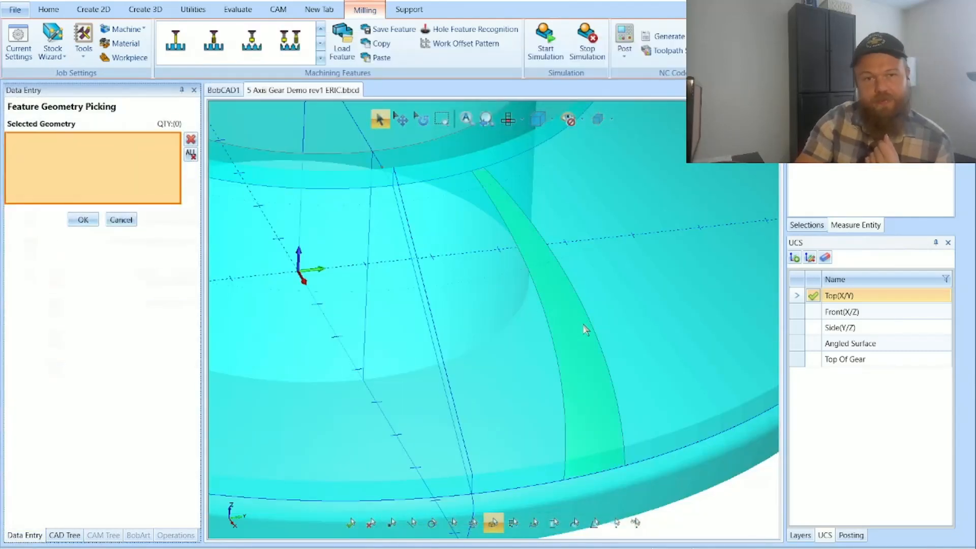
pyautogui.click(121, 220)
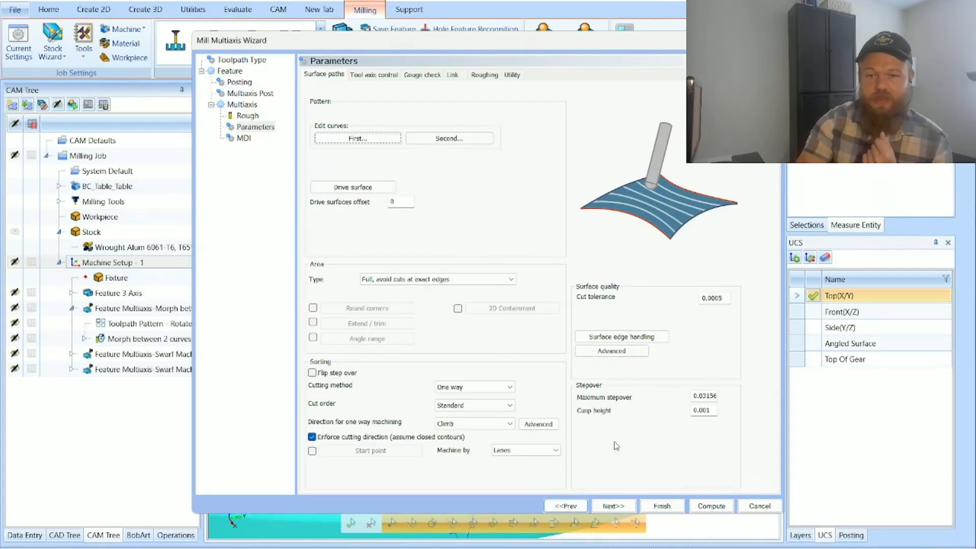
pyautogui.click(662, 506)
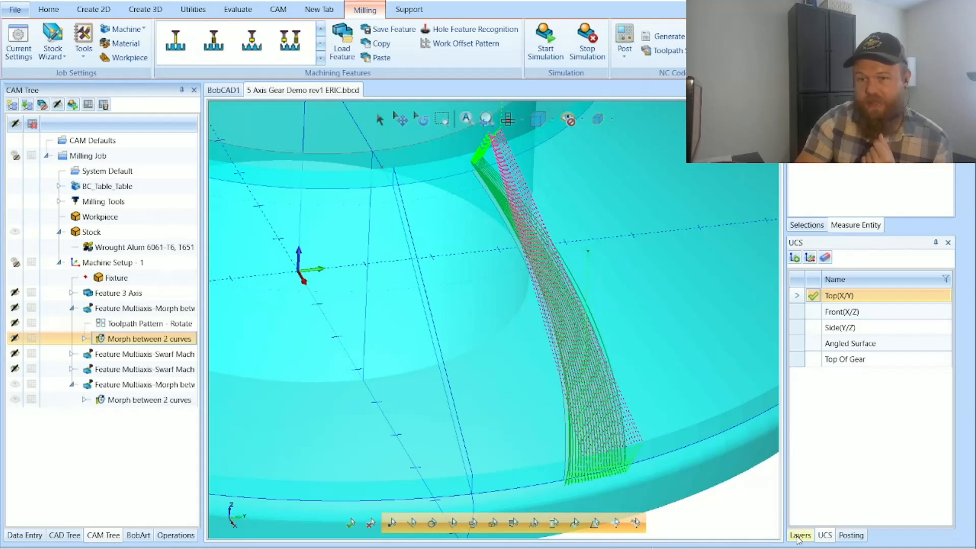
# Step: Show the Solid layer and leave the CAD layer hidden after briefly displaying it
pyautogui.click(800, 533)
pyautogui.click(797, 291)
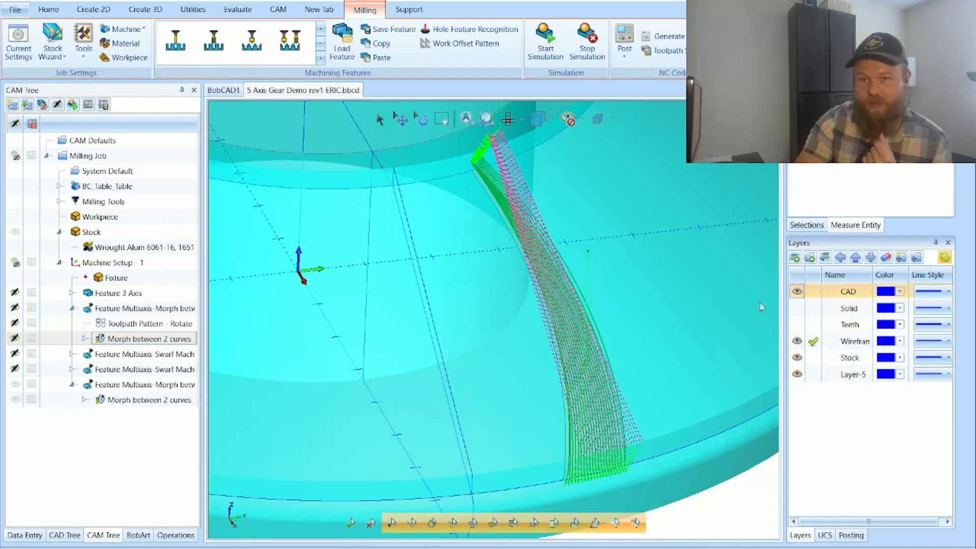
pyautogui.click(796, 308)
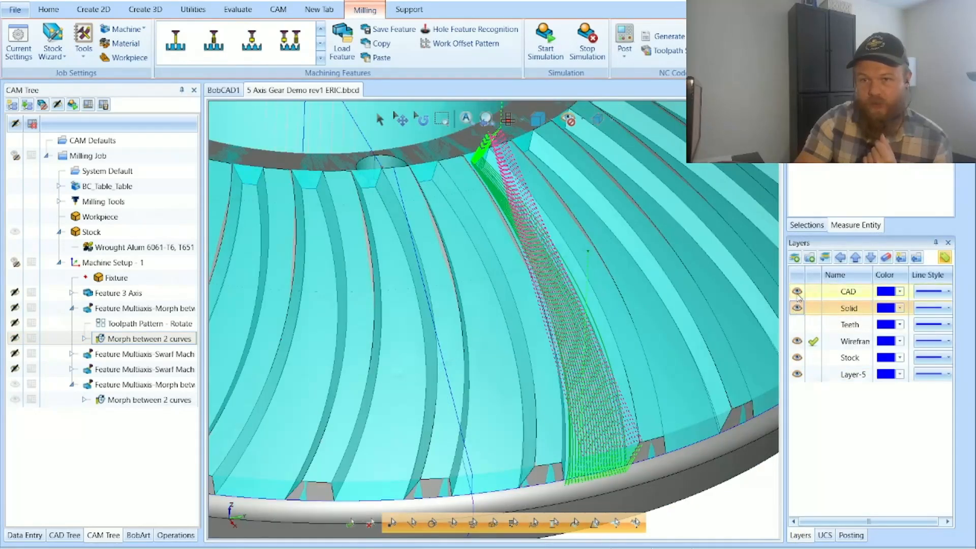
pyautogui.click(714, 341)
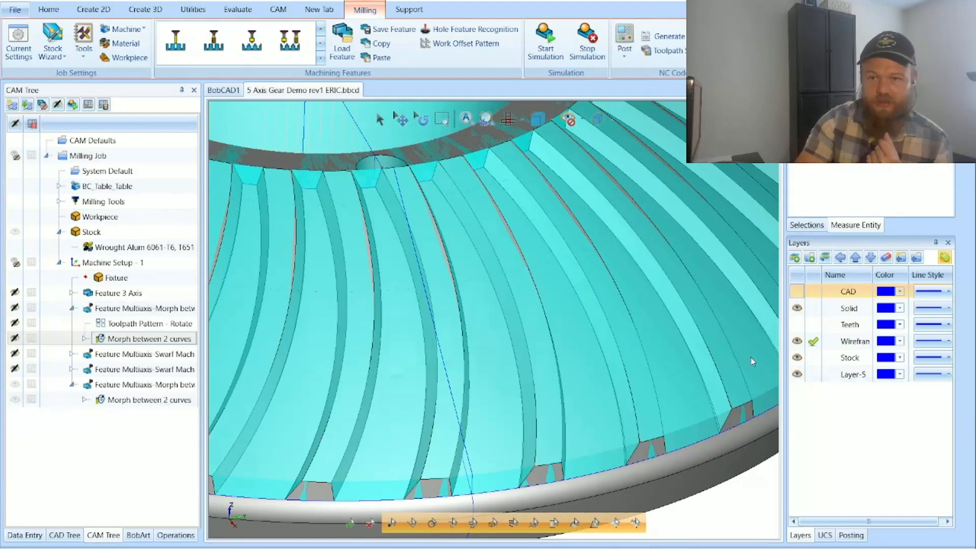
# Step: Compare the original Morph between 2 curves toolpath for one groove with its rotated pattern around the whole gear
pyautogui.click(153, 338)
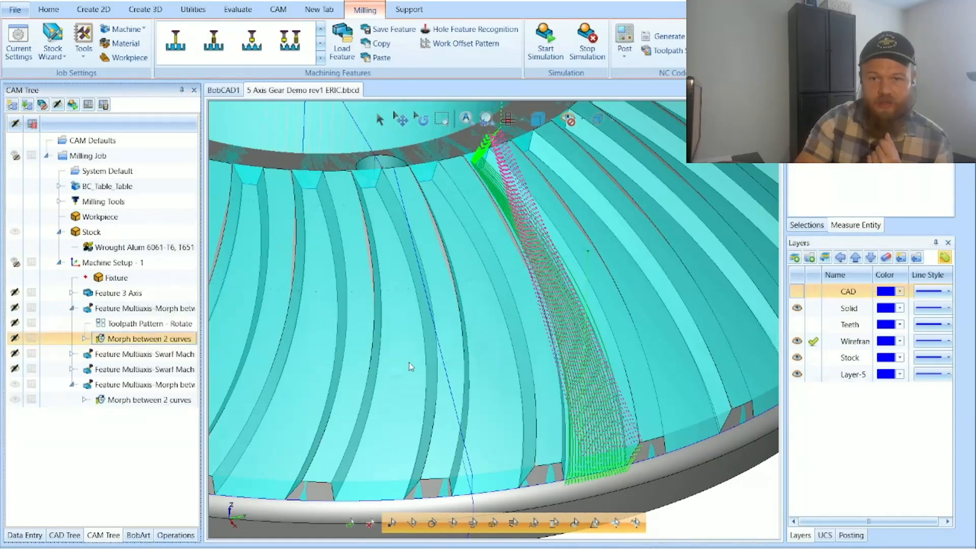
pyautogui.middleClick(445, 376)
pyautogui.middleClick(445, 375)
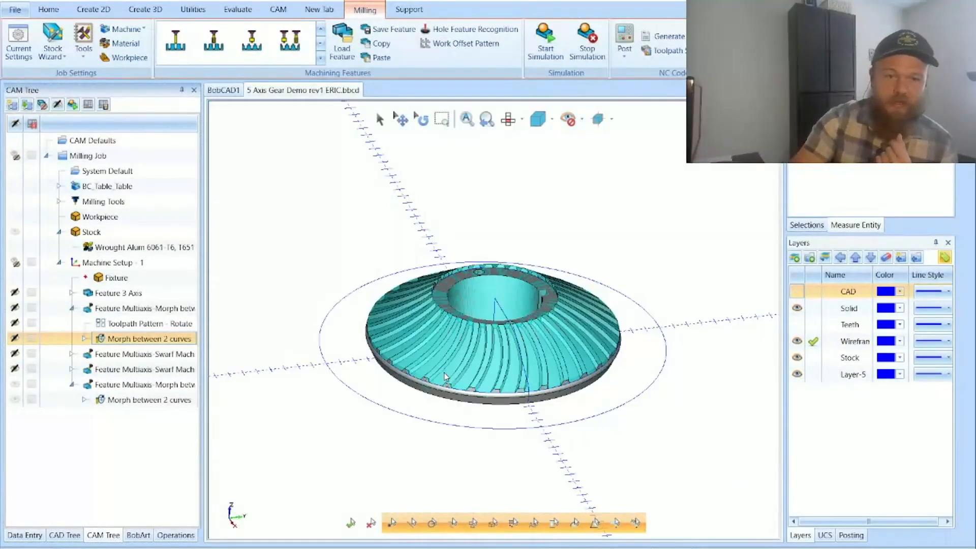
pyautogui.click(194, 324)
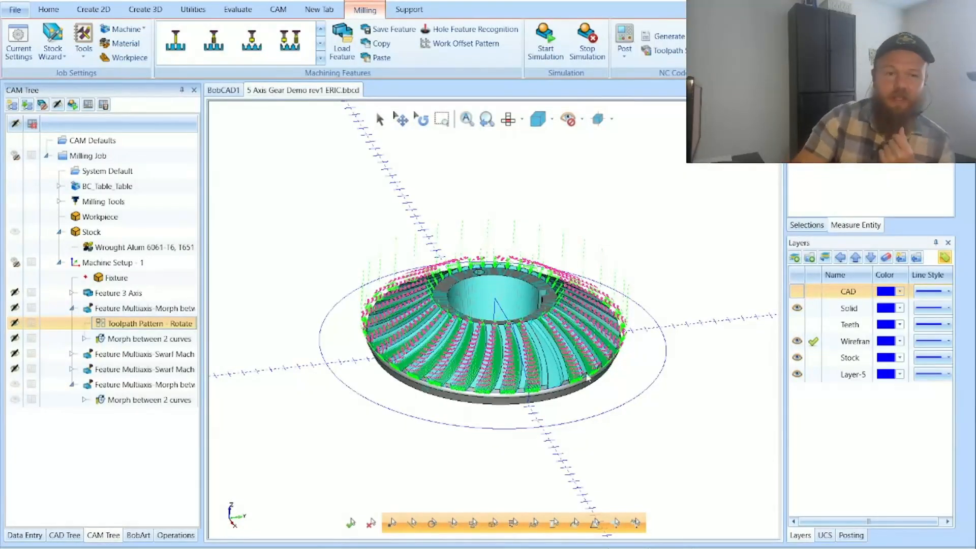
# Step: Look at the Rotate options of a new toolpath pattern for the first Morph between 2 curves feature without adding it
pyautogui.click(157, 308)
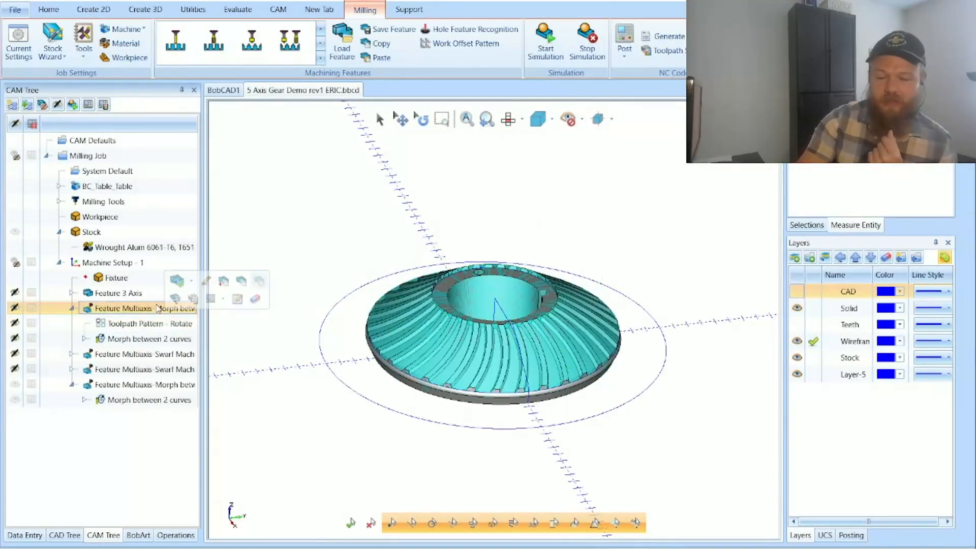
pyautogui.rightClick(158, 308)
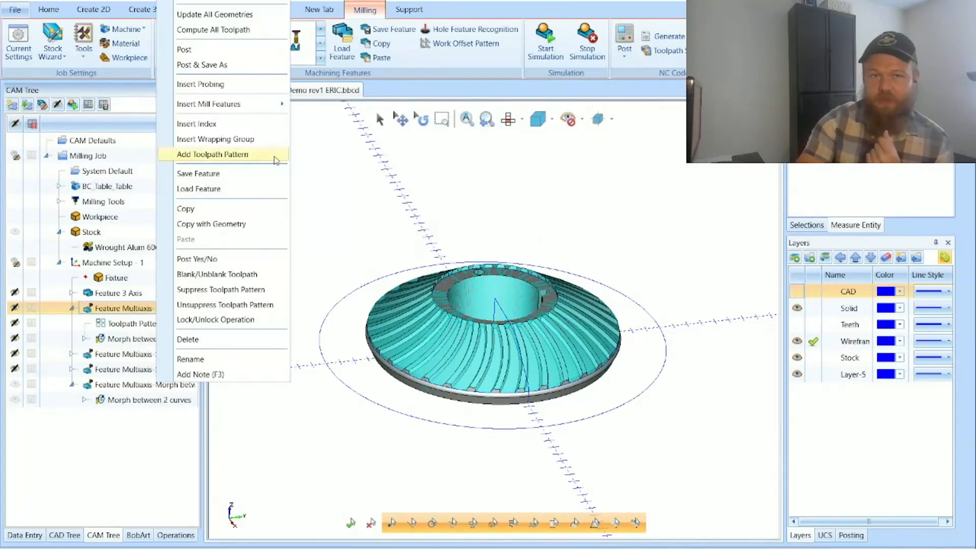
pyautogui.click(219, 154)
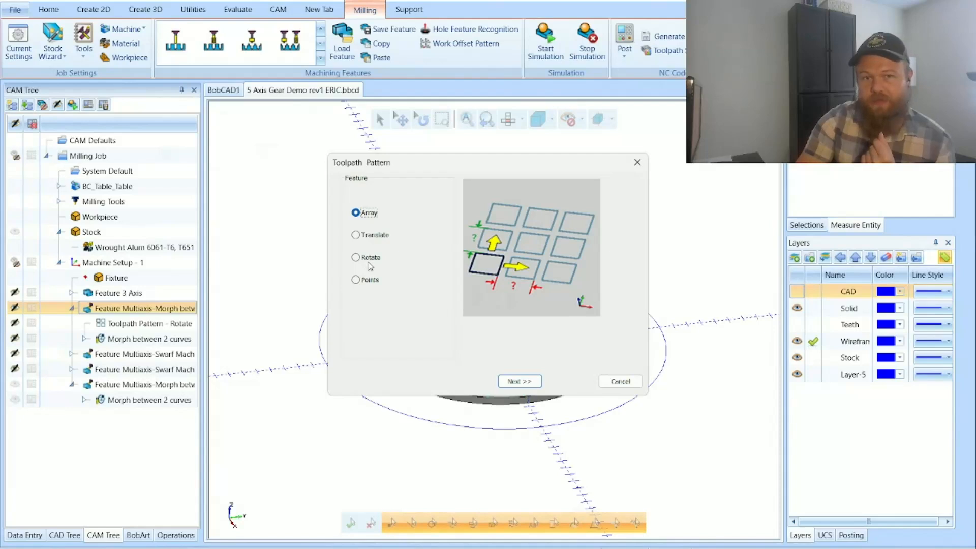
pyautogui.click(369, 257)
pyautogui.click(505, 381)
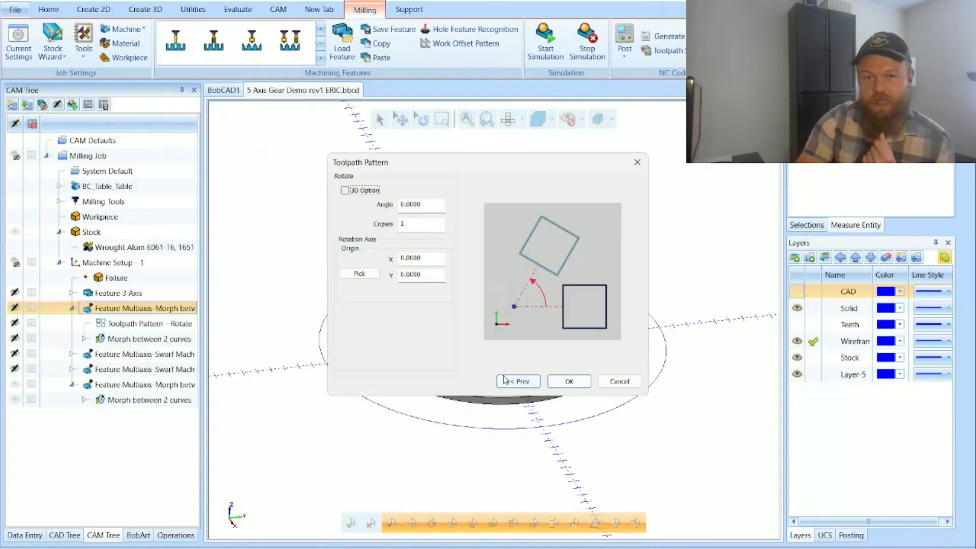
pyautogui.click(612, 379)
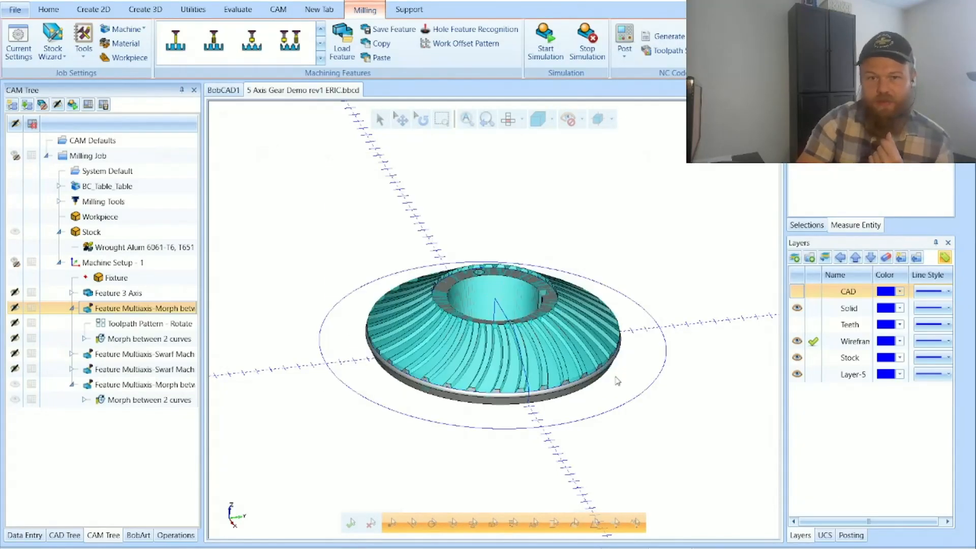
# Step: Set the angle of the Morph feature's existing Rotate toolpath pattern to 360/32, keeping 31 copies
pyautogui.doubleClick(123, 327)
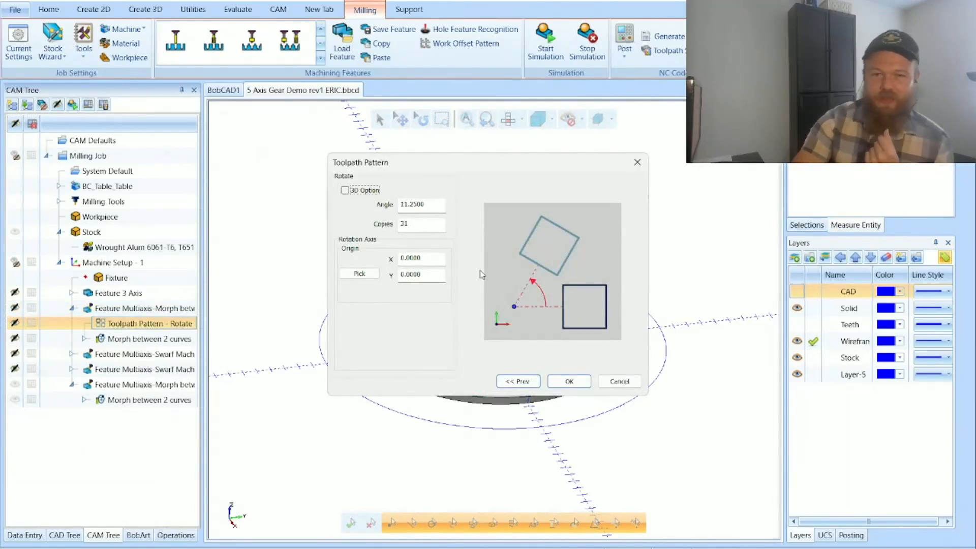
pyautogui.moveTo(422, 207); pyautogui.dragTo(381, 211)
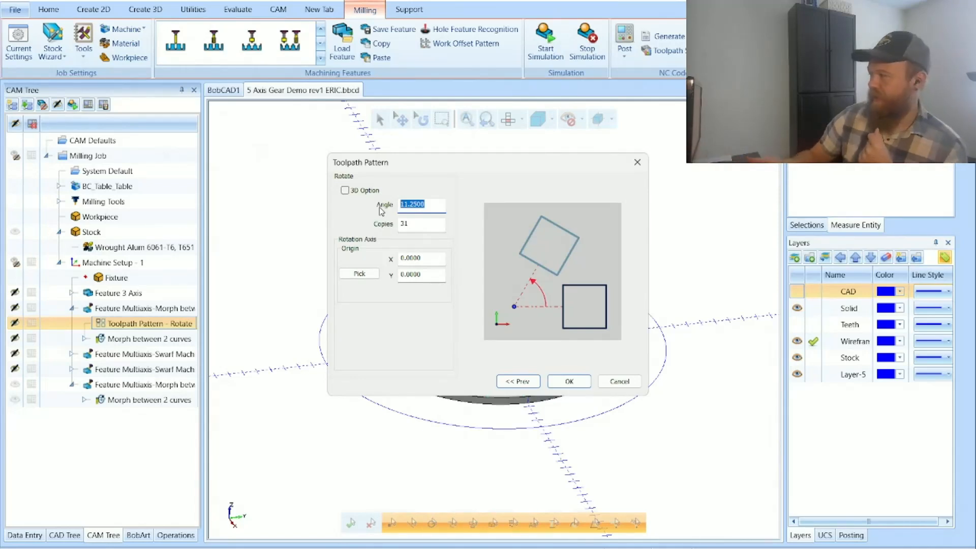
pyautogui.write('360')
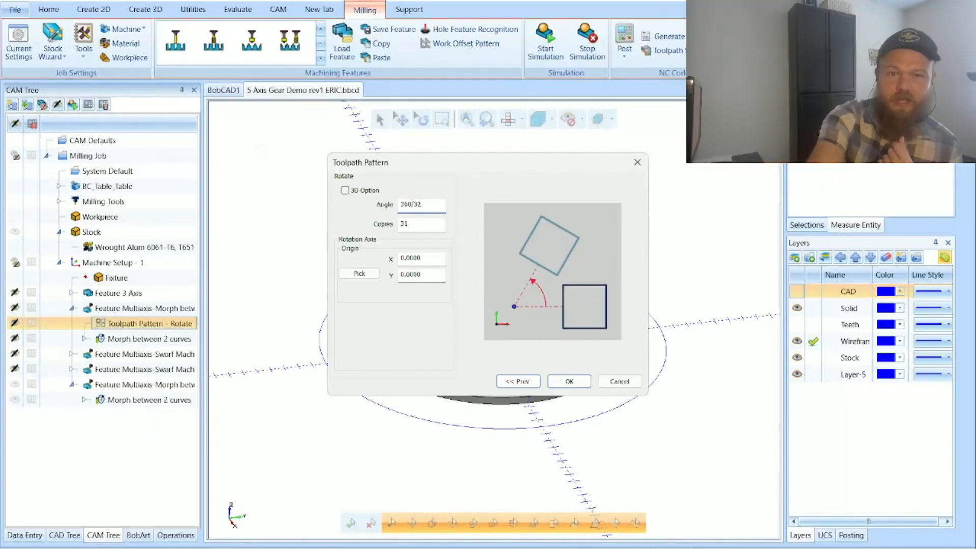
pyautogui.write('/32')
pyautogui.press('Tab')
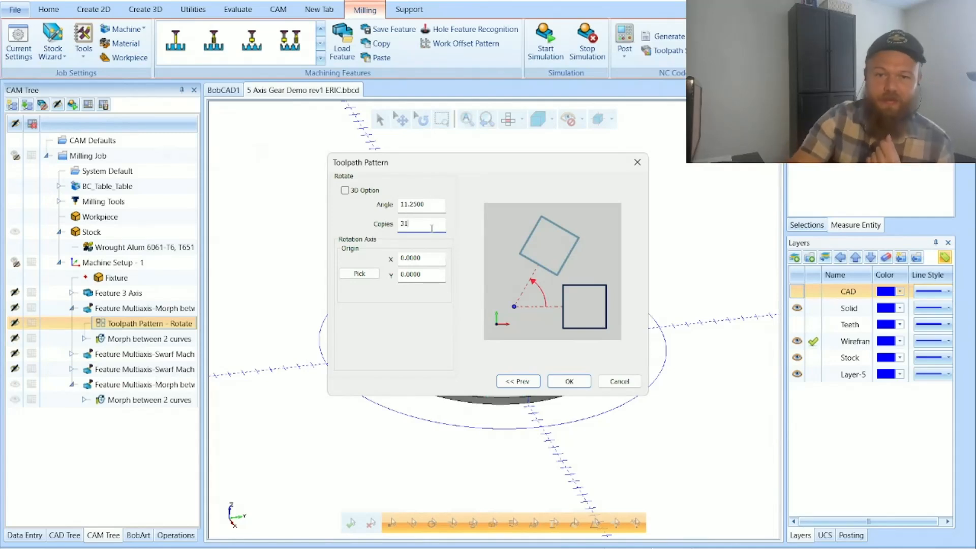
pyautogui.click(569, 382)
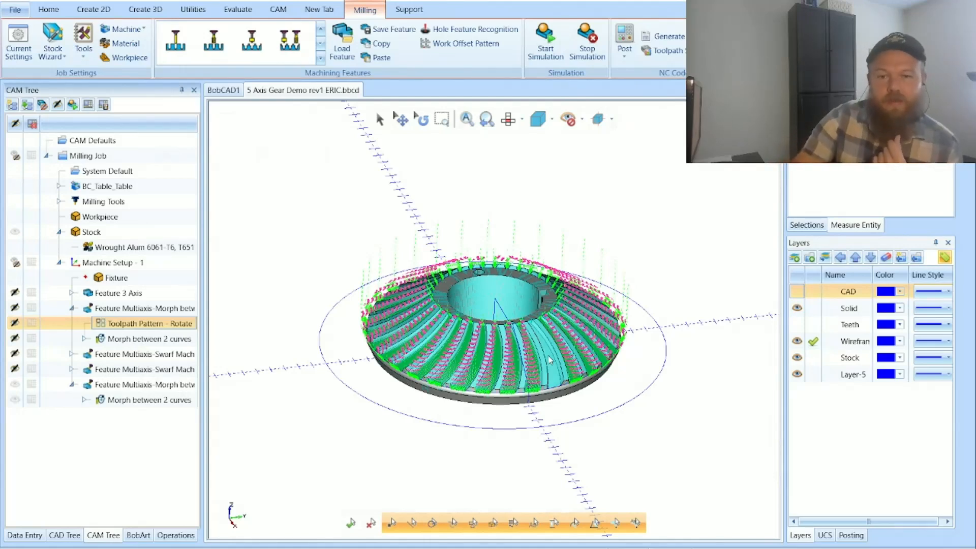
# Step: Check the single-groove Morph between 2 curves toolpath and its full rotated pattern, leaving the feature's toolpath hidden
pyautogui.click(152, 340)
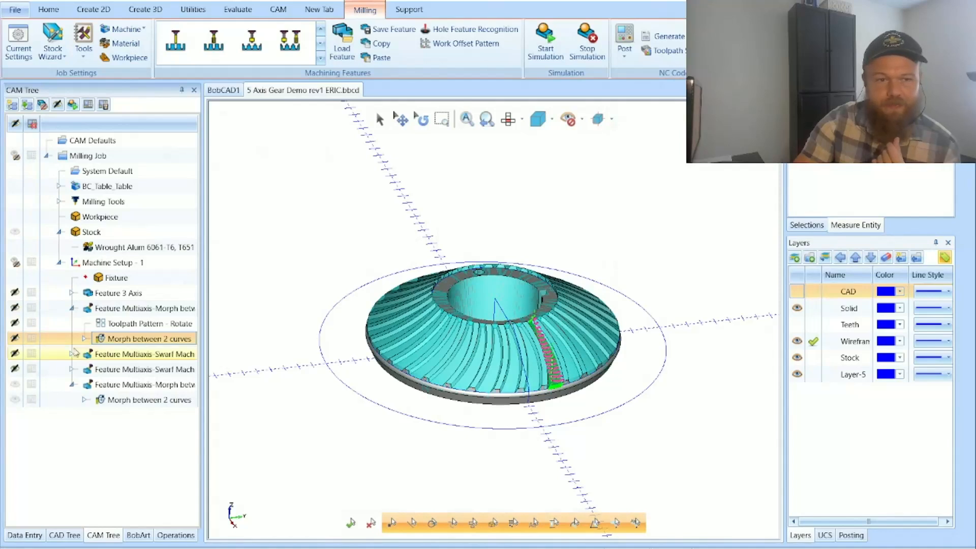
pyautogui.click(13, 309)
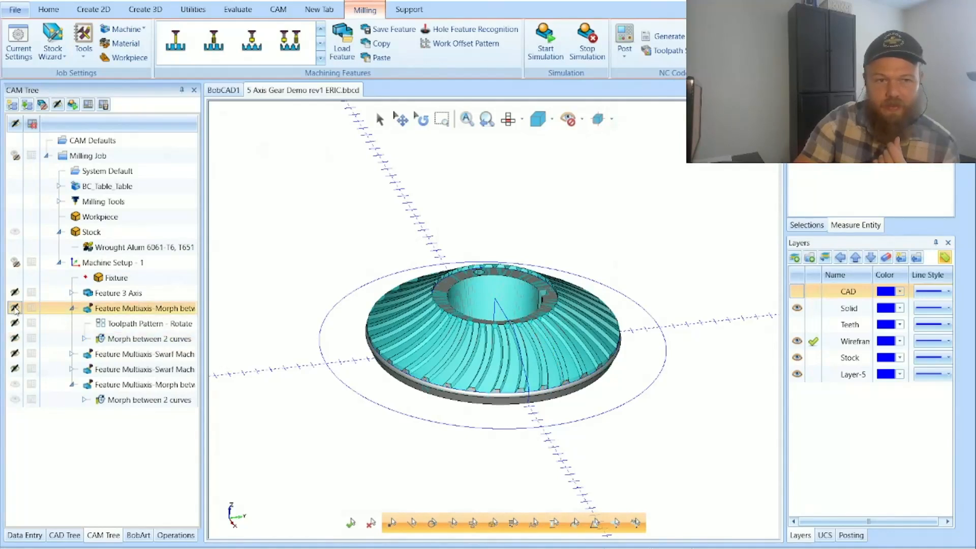
pyautogui.click(13, 309)
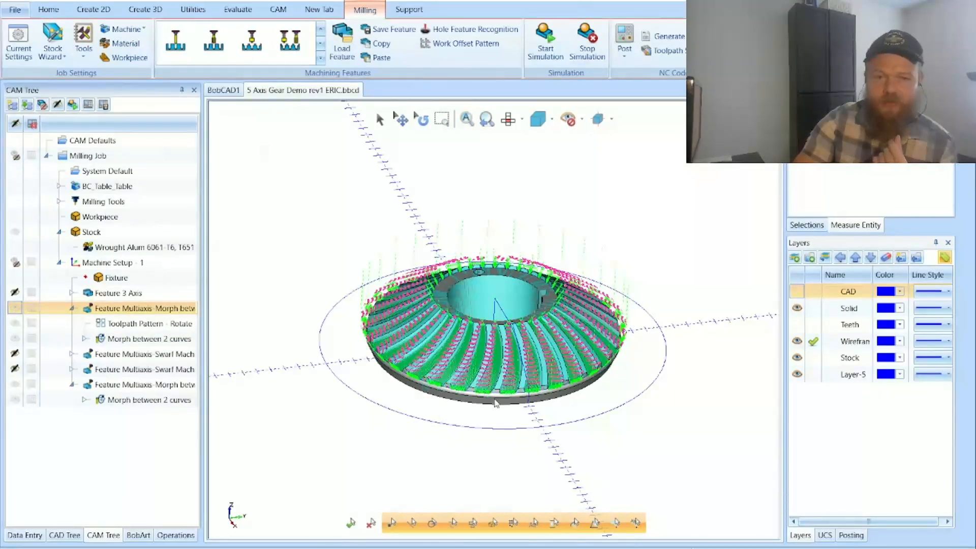
pyautogui.click(15, 309)
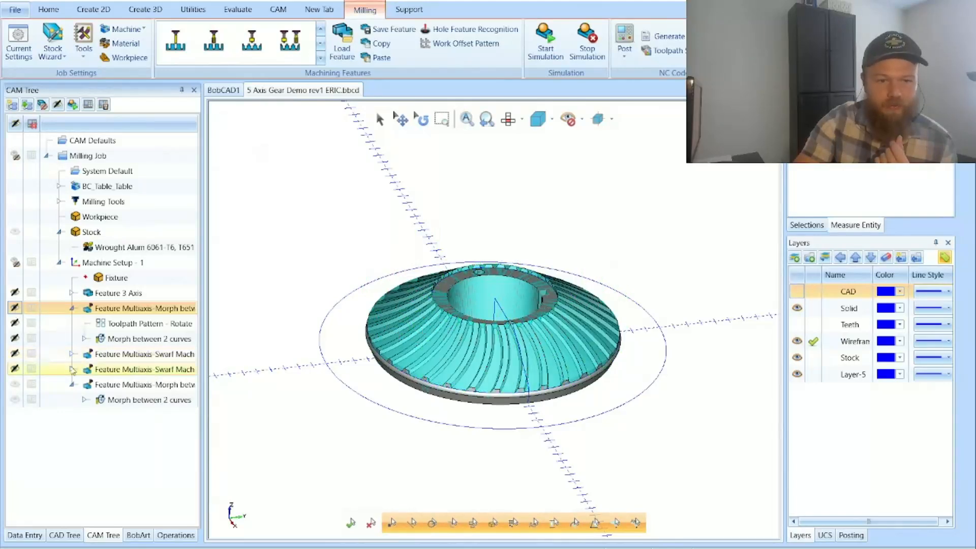
# Step: Hide the toolpath of the last Morph between 2 curves feature and turn off posting for both Swarf Machining features
pyautogui.click(15, 384)
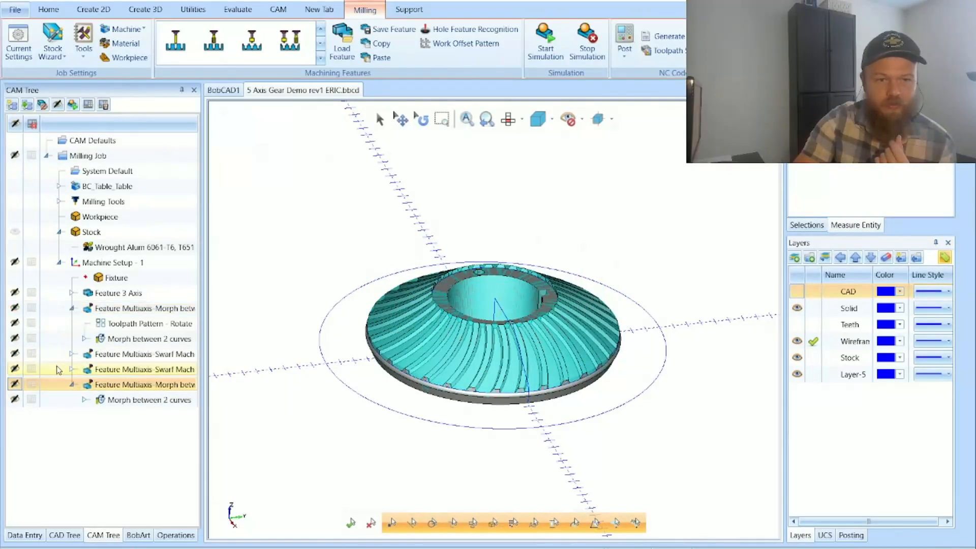
pyautogui.click(31, 369)
pyautogui.click(32, 355)
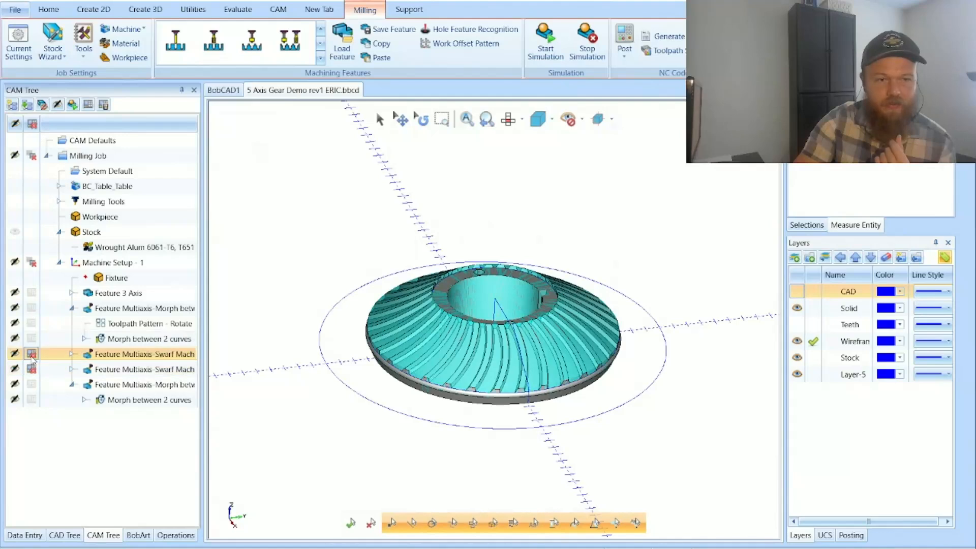
# Step: Delete the extra Morph between 2 curves feature at the end of Machine Setup - 1
pyautogui.click(110, 389)
pyautogui.press('Delete')
pyautogui.press('Return')
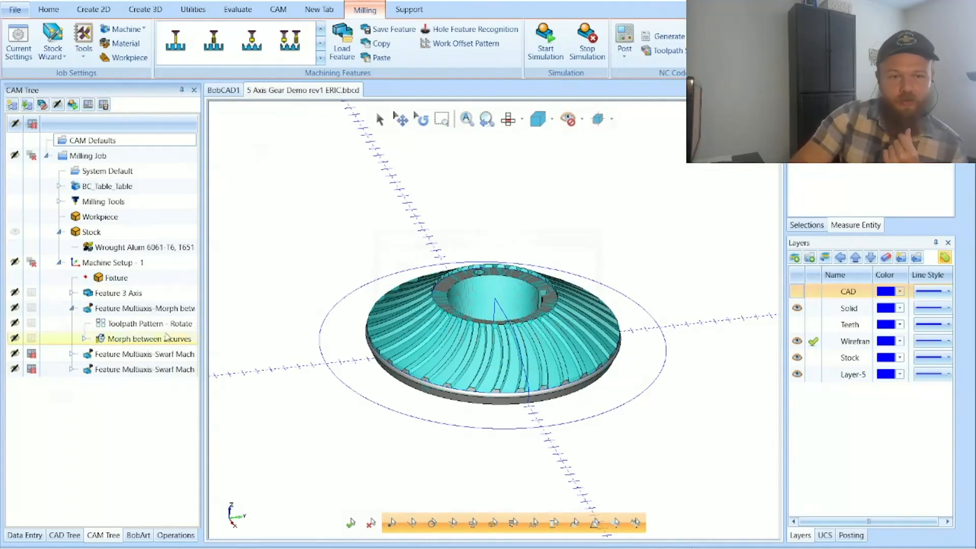
# Step: Review the Feature 3 Axis Advanced Rough toolpath, then the Morph between 2 curves toolpath for one groove and for the whole gear
pyautogui.click(72, 296)
pyautogui.click(71, 294)
pyautogui.click(125, 340)
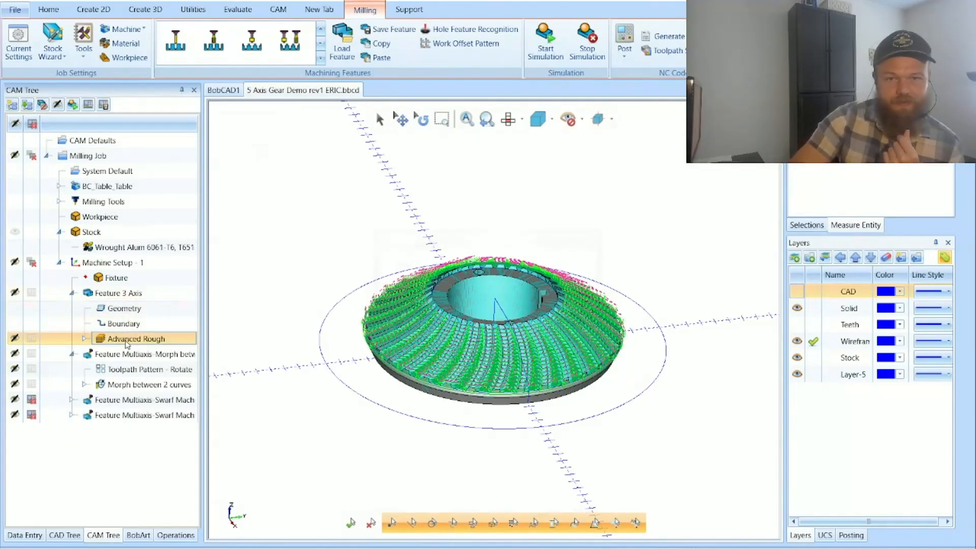
pyautogui.click(137, 385)
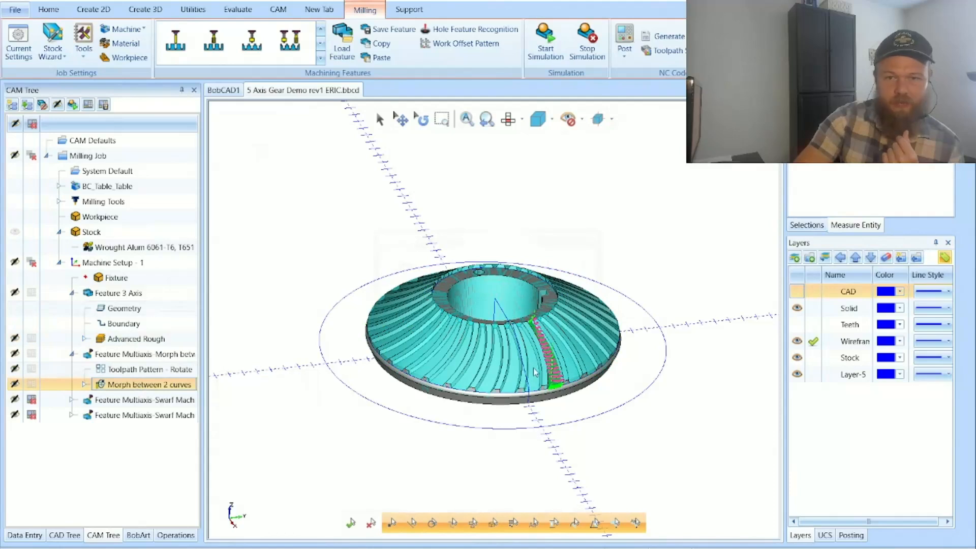
pyautogui.click(15, 353)
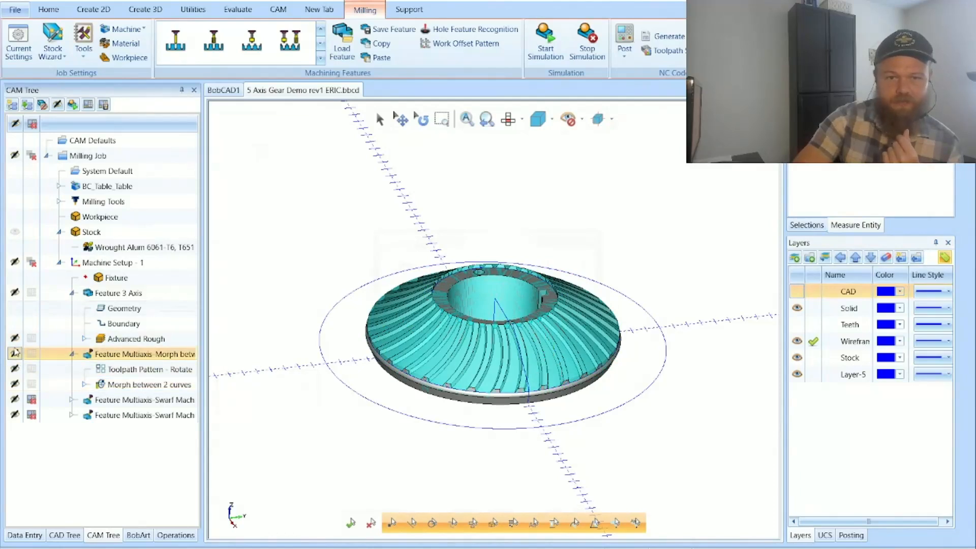
pyautogui.click(15, 353)
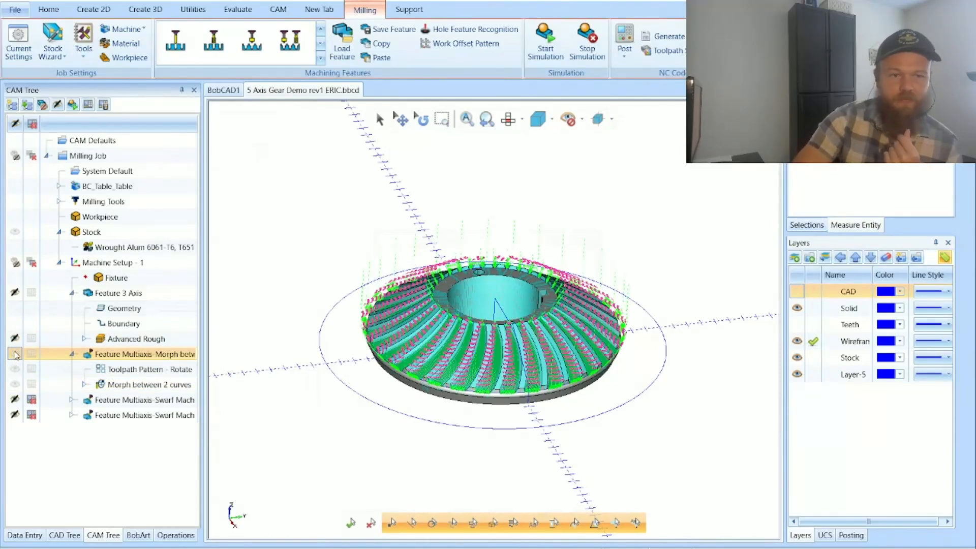
pyautogui.click(15, 354)
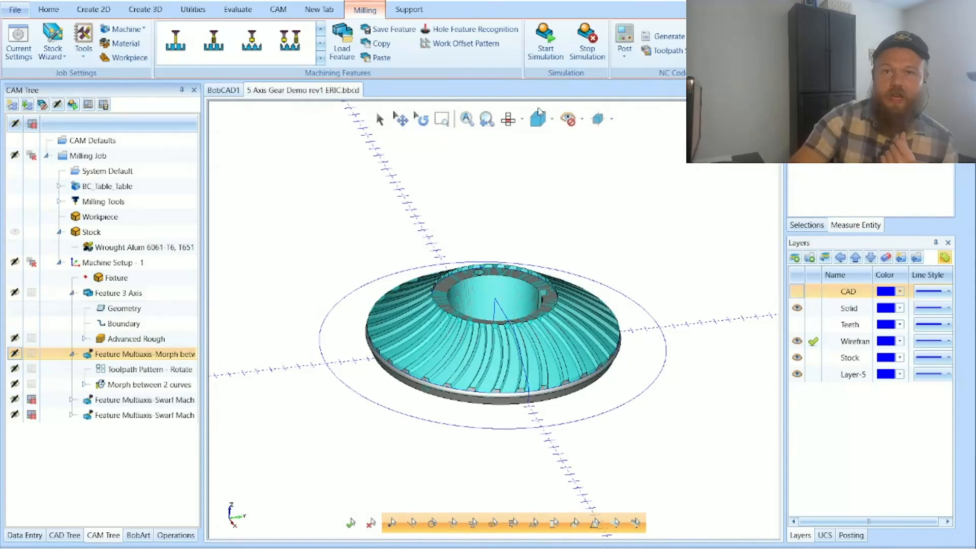
# Step: Launch the machine simulation, view the machine from the front, and run the job at a reduced simulation speed
pyautogui.click(540, 49)
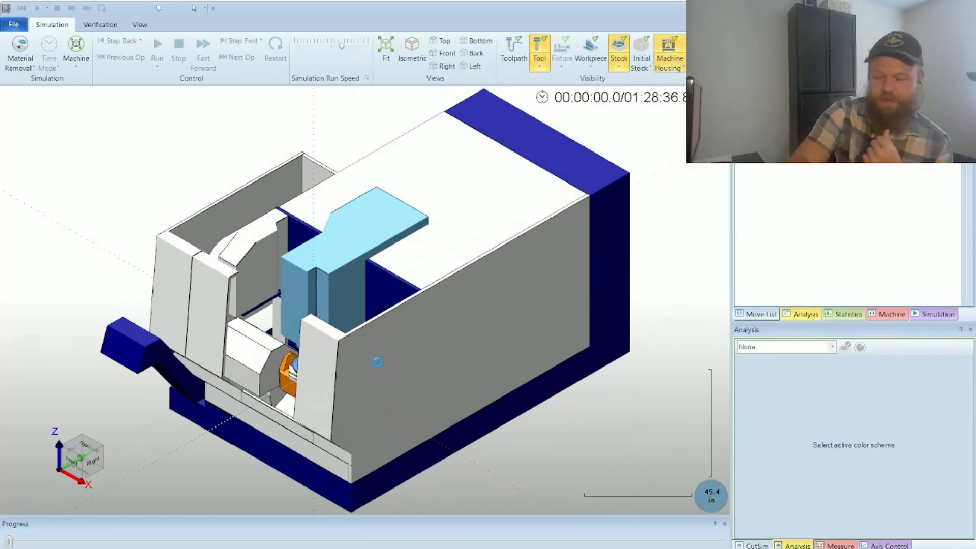
pyautogui.moveTo(377, 362); pyautogui.dragTo(451, 373, button='middle')
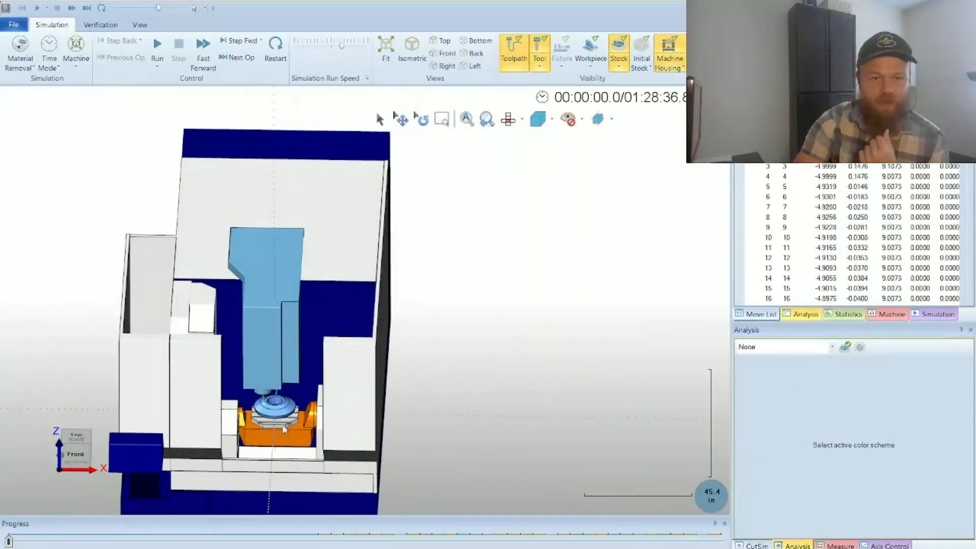
pyautogui.click(313, 45)
pyautogui.click(158, 46)
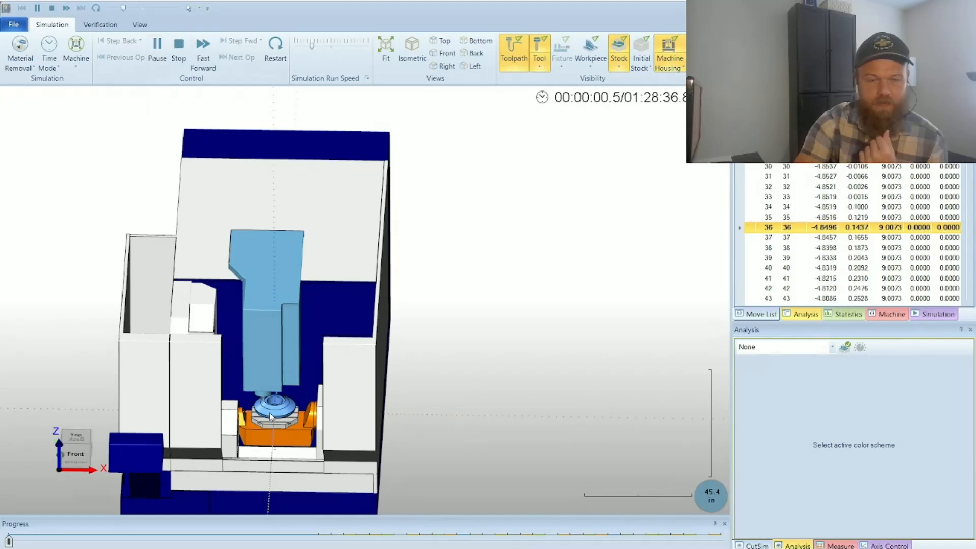
# Step: Adjust the simulation run speed up and down while the roughing operation plays, settling on a moderately fast speed
pyautogui.click(340, 48)
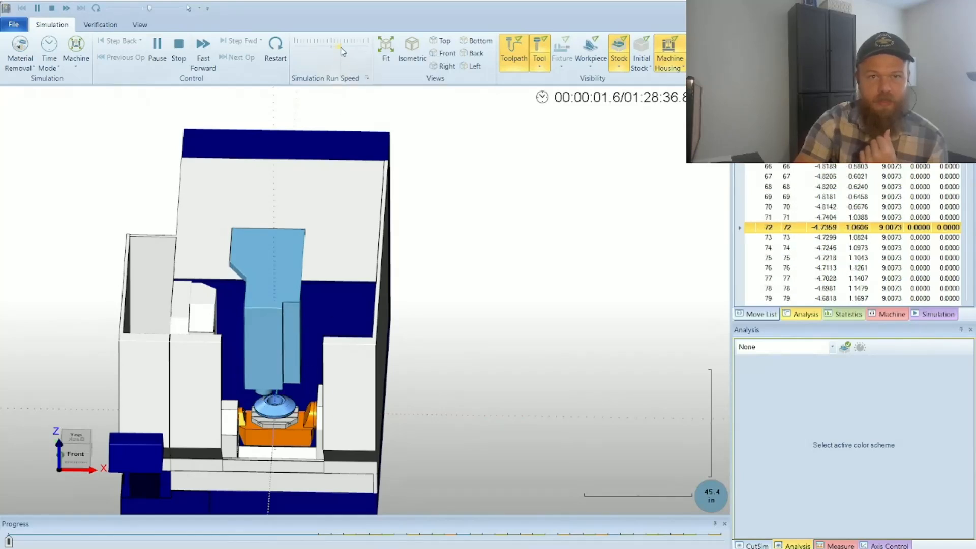
pyautogui.click(350, 47)
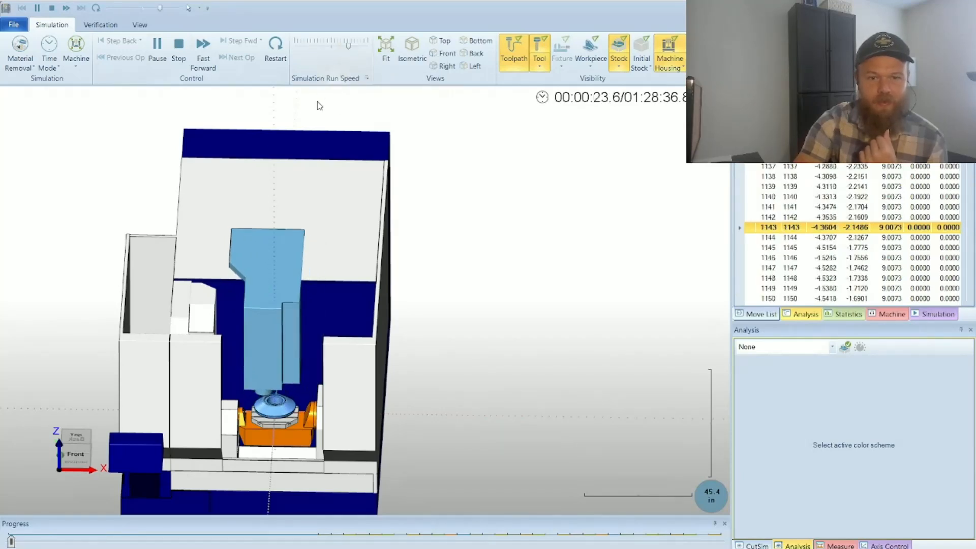
pyautogui.click(341, 52)
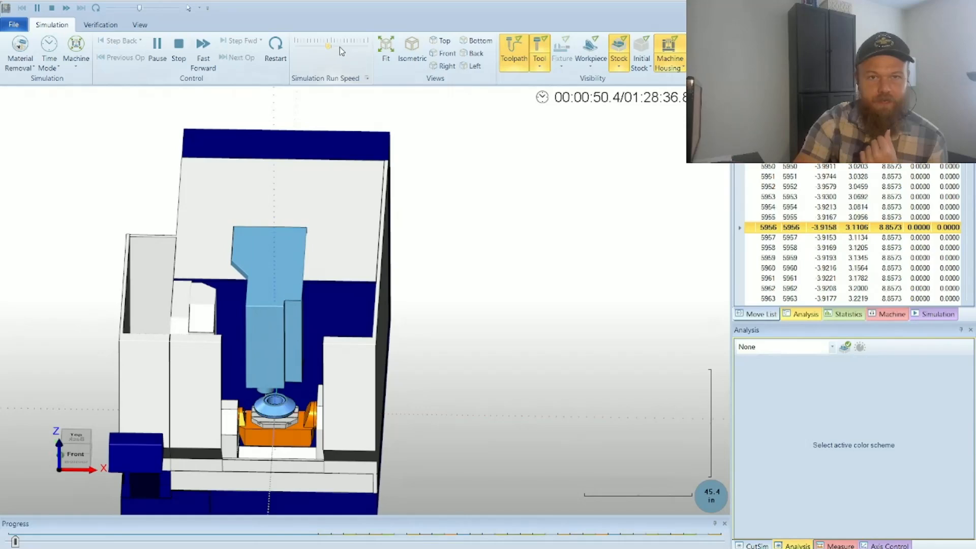
pyautogui.click(339, 47)
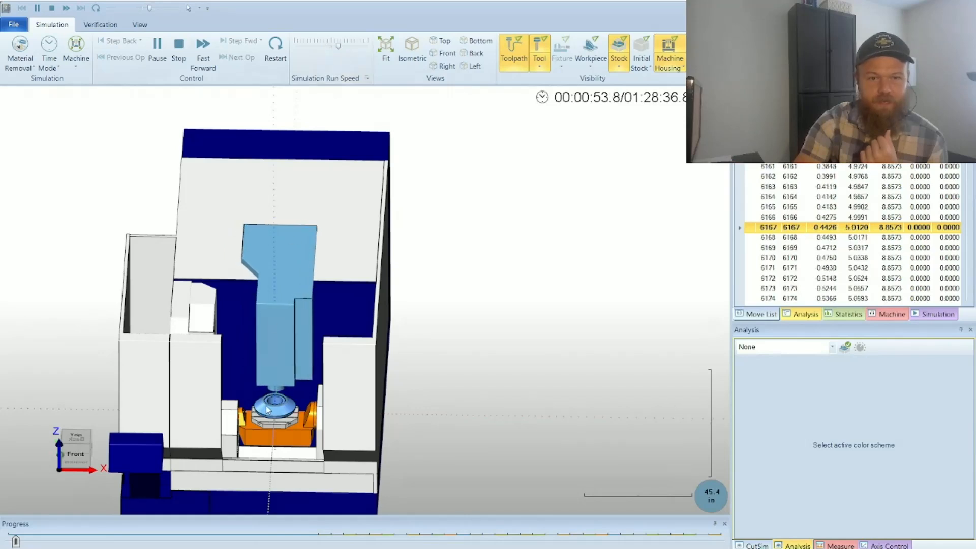
# Step: Switch the simulation to Workpiece/Stock mode, hide the toolpath, and raise the run speed to watch the roughing
pyautogui.click(78, 66)
pyautogui.click(98, 84)
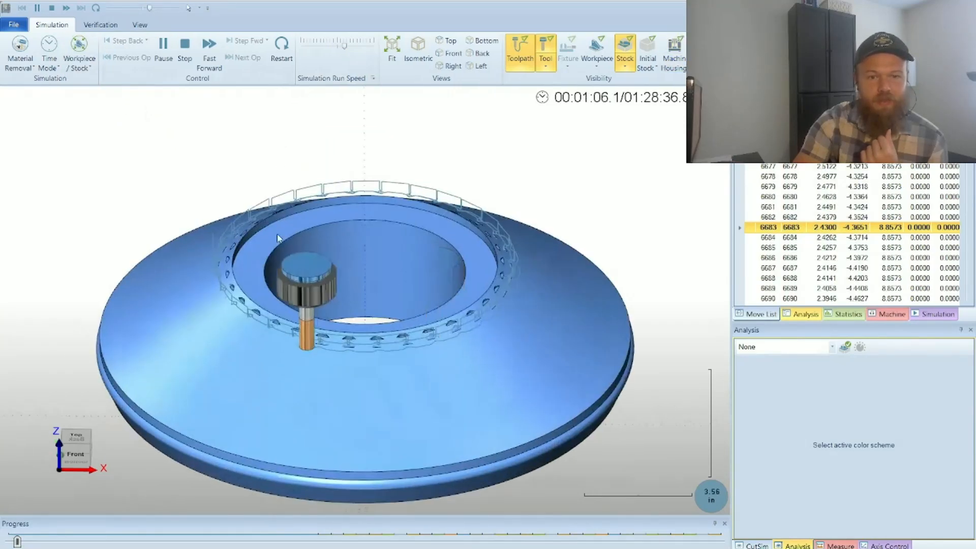
pyautogui.click(525, 66)
pyautogui.click(356, 47)
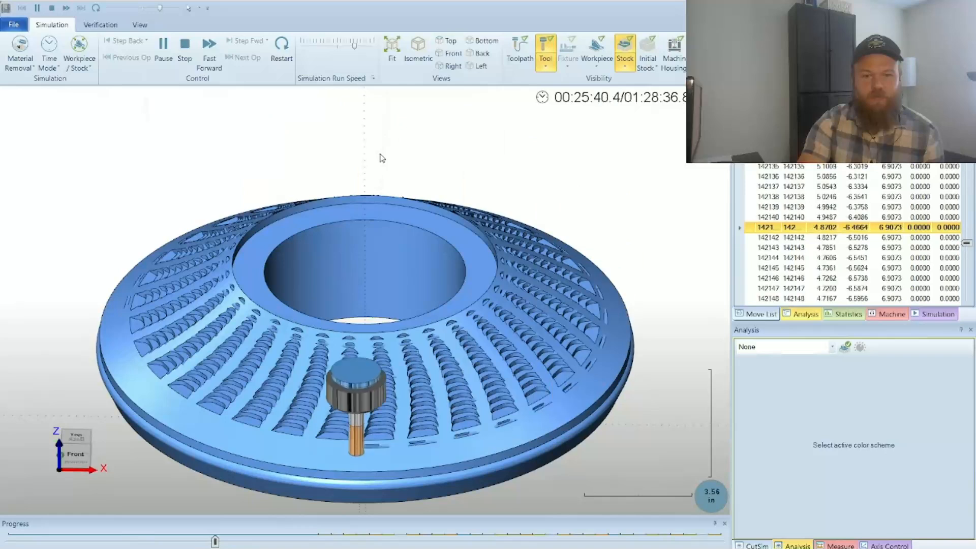
# Step: Pause the roughing and skip to the next operation, showing the simulation in Machine mode
pyautogui.click(161, 58)
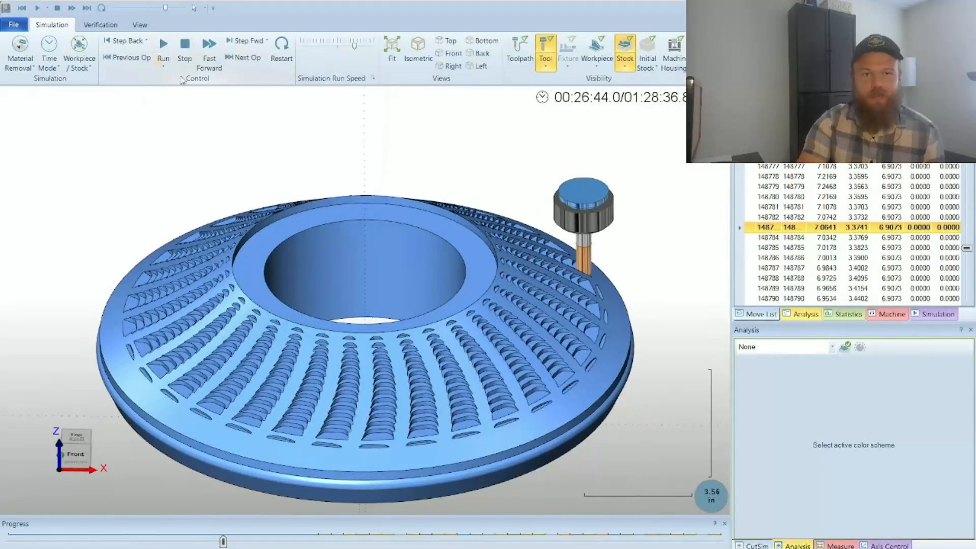
pyautogui.click(254, 59)
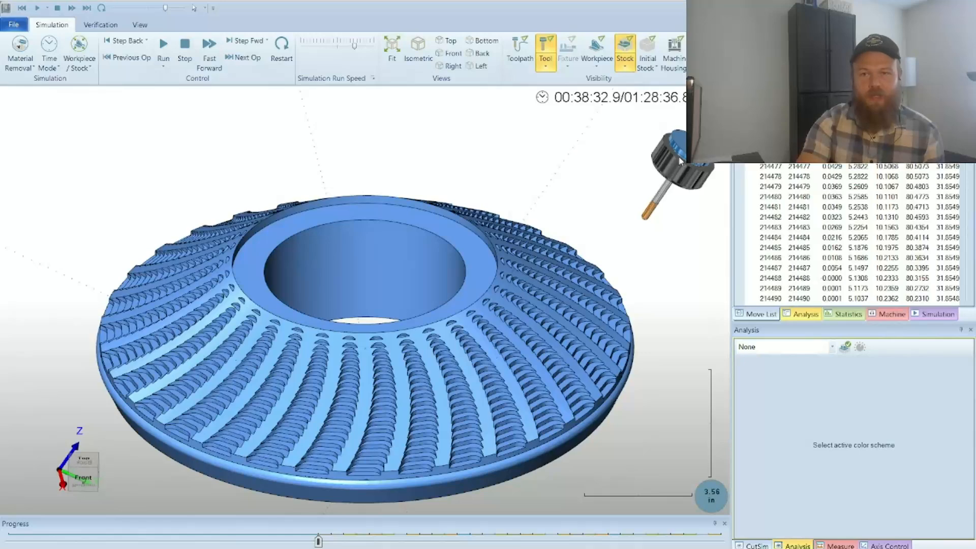
pyautogui.click(76, 70)
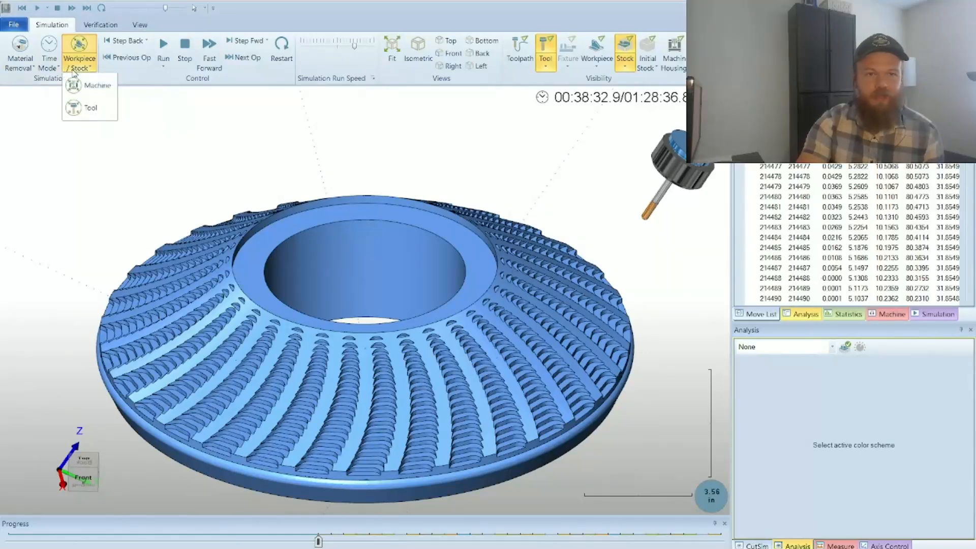
pyautogui.click(77, 86)
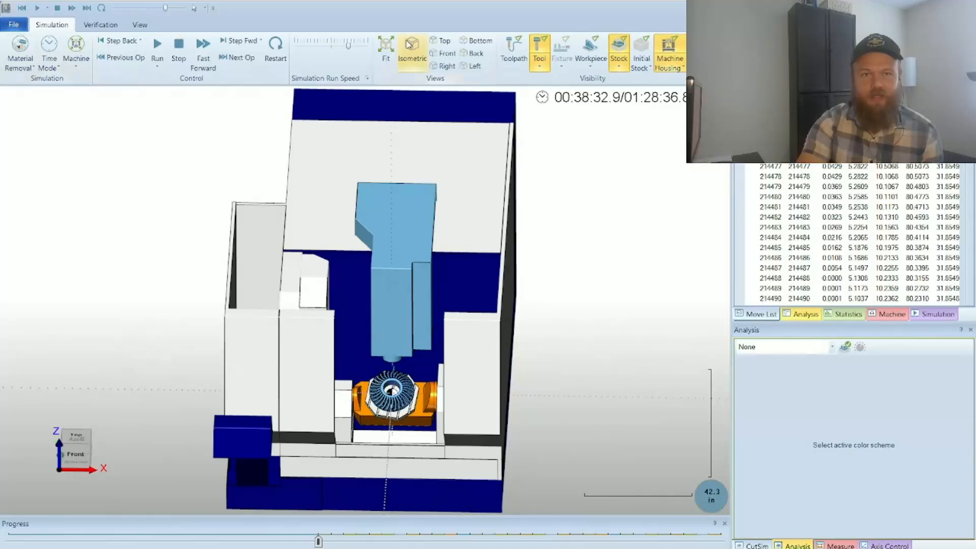
# Step: Run the 5-axis operations on the machine, raise the simulation run speed, and view the table motion from an angle
pyautogui.click(157, 45)
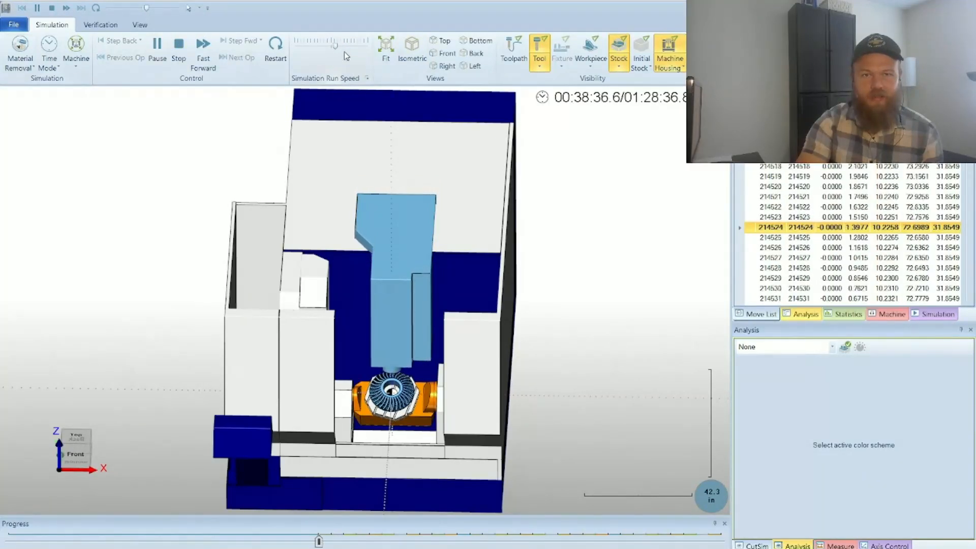
pyautogui.click(346, 46)
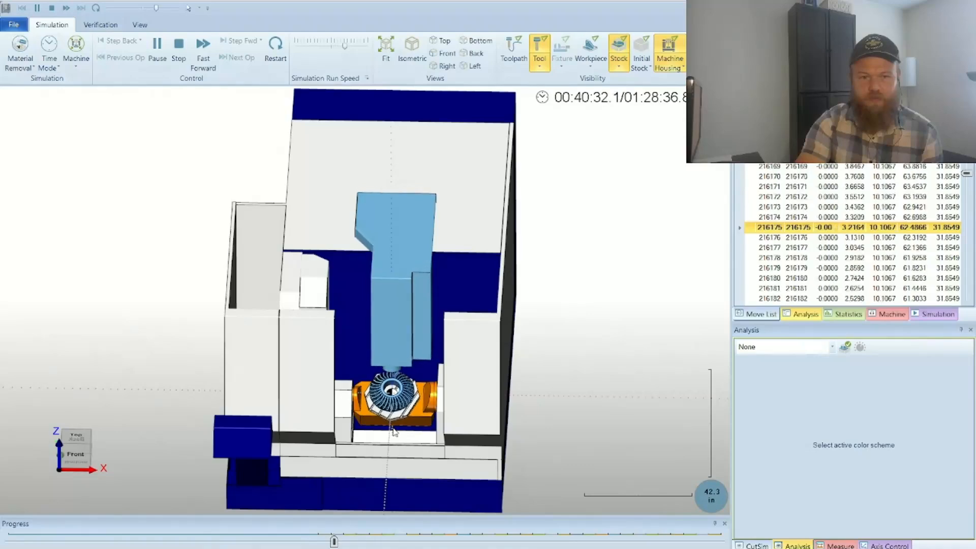
pyautogui.moveTo(392, 428); pyautogui.dragTo(440, 436, button='middle')
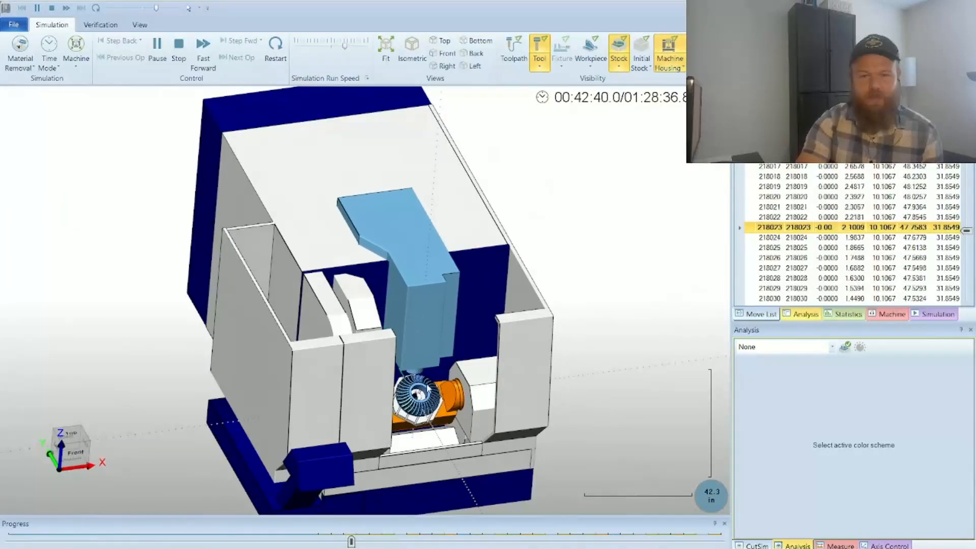
# Step: Reveal the CAM window behind the simulation, highlight the Morph between 2 curves toolpath on the gear, and return to the full-size simulation
pyautogui.click(139, 25)
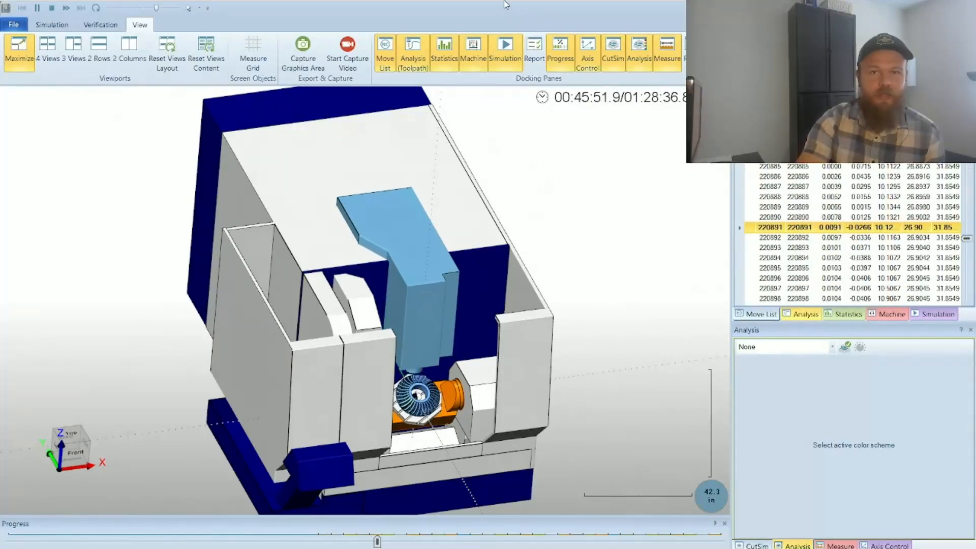
pyautogui.moveTo(504, 1); pyautogui.dragTo(827, 258)
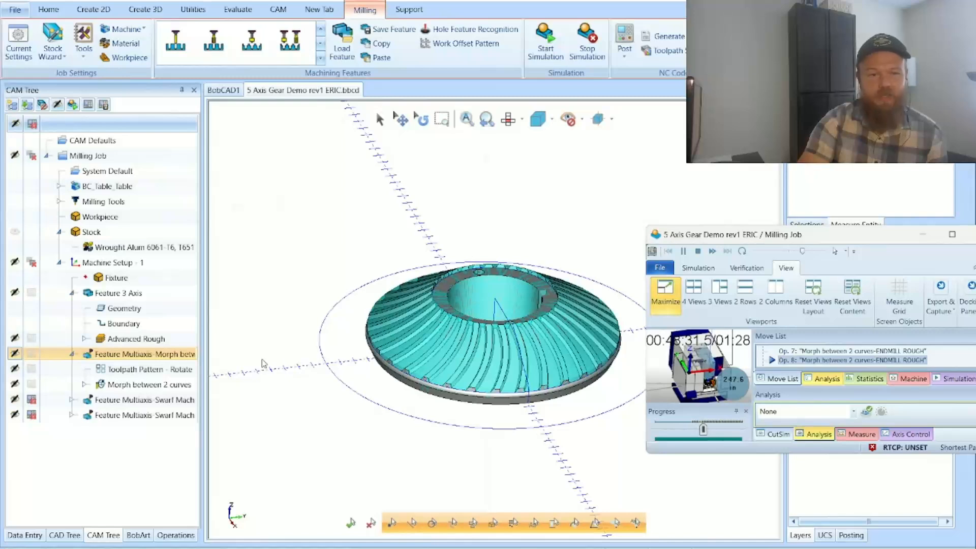
pyautogui.click(145, 384)
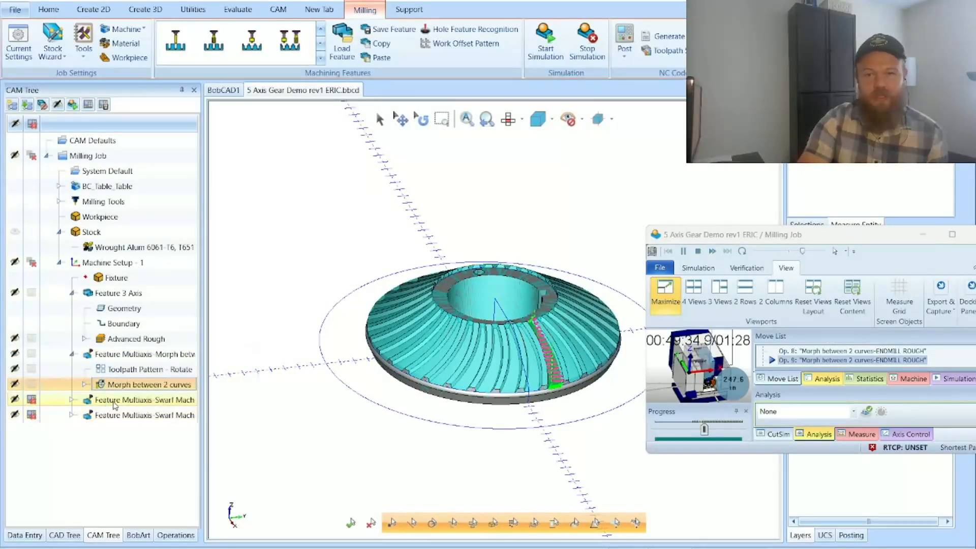
pyautogui.doubleClick(878, 237)
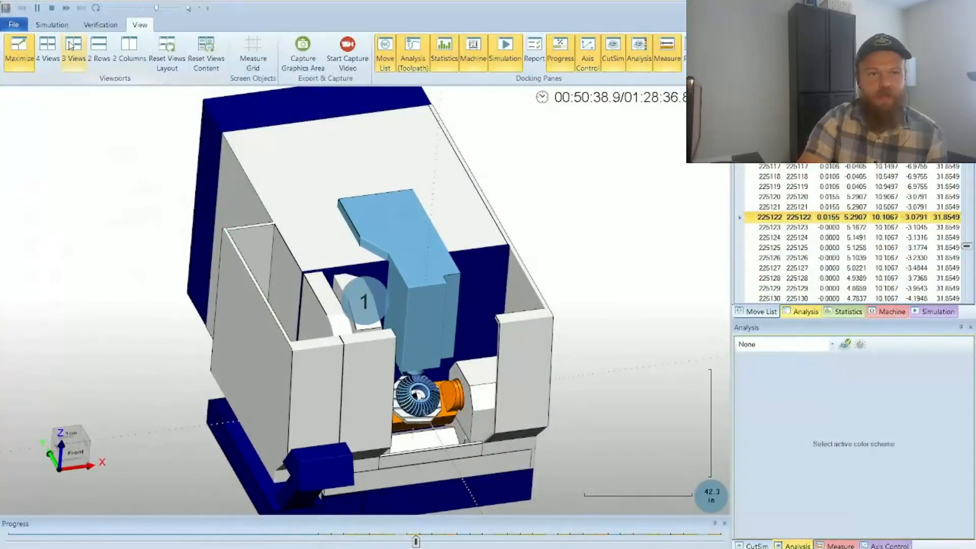
# Step: Switch the simulation to Workpiece/Stock mode, compare it with Tool mode, and go back to Workpiece/Stock
pyautogui.click(52, 24)
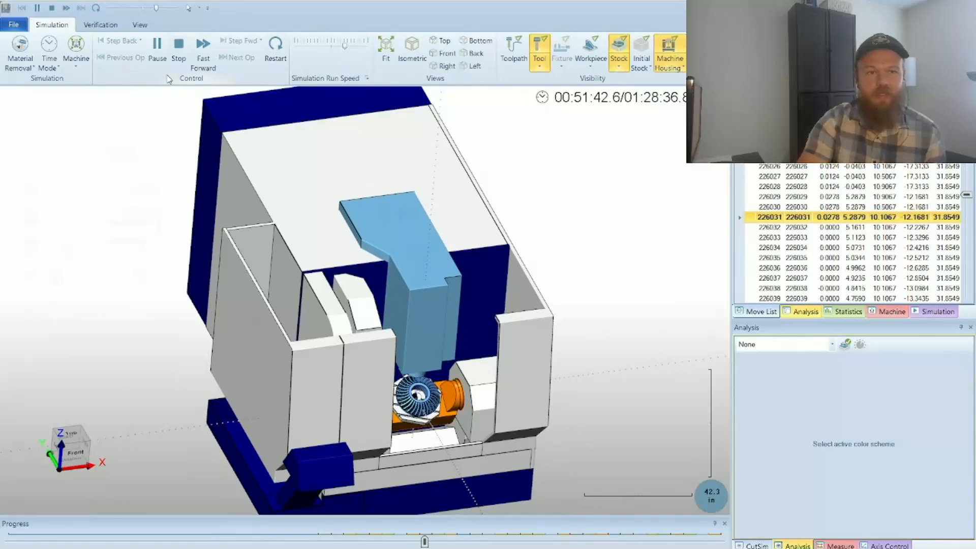
pyautogui.click(76, 51)
pyautogui.click(97, 82)
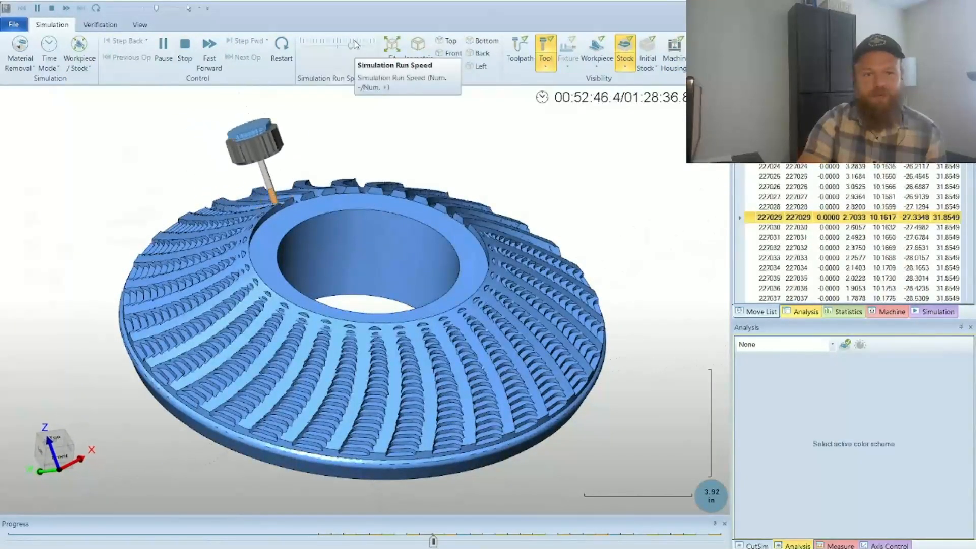
pyautogui.click(76, 64)
pyautogui.click(89, 103)
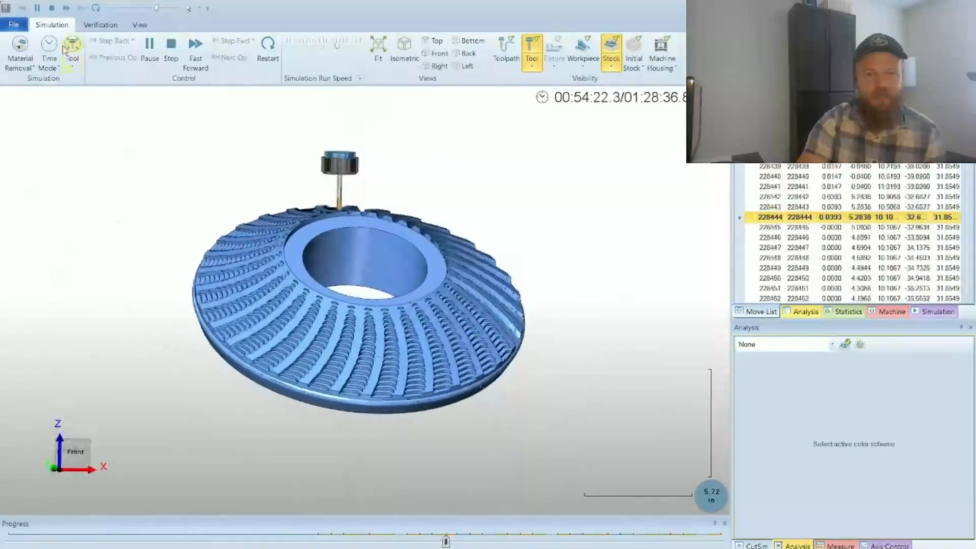
pyautogui.click(73, 61)
pyautogui.click(90, 106)
# Step: Examine the gear teeth up close and raise the run speed to play the remaining operations to the end
pyautogui.scroll(3, 224, 246)
pyautogui.moveTo(336, 386); pyautogui.dragTo(477, 276, button='middle')
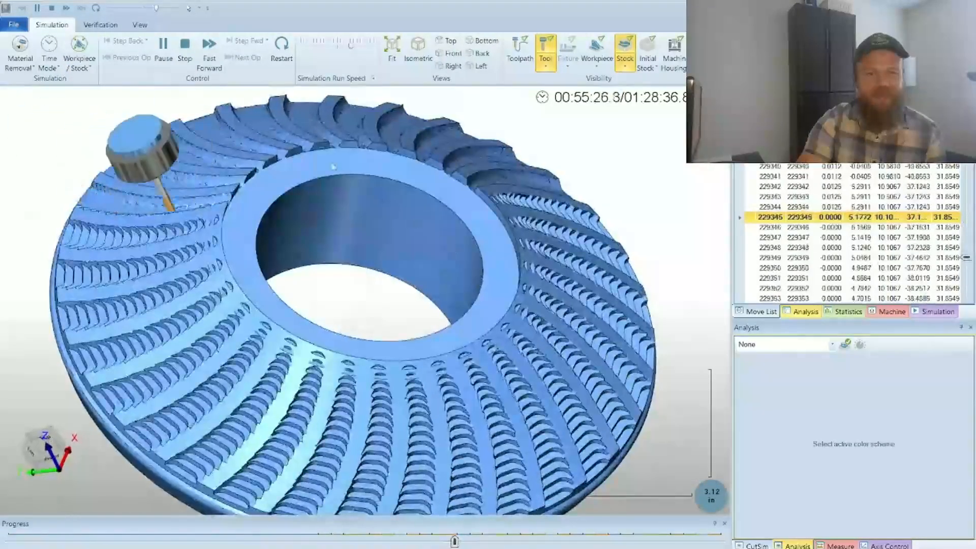
pyautogui.moveTo(351, 45); pyautogui.dragTo(361, 45)
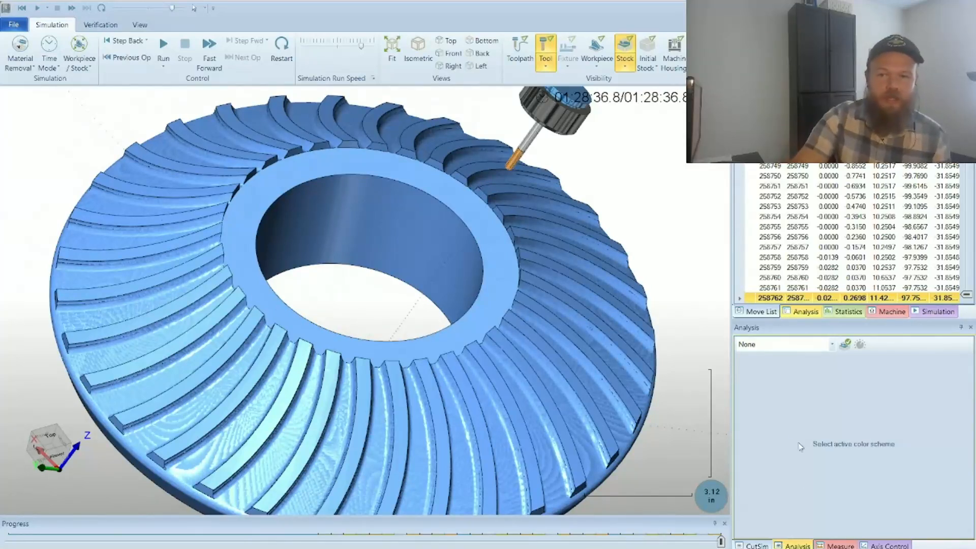
# Step: Set the analysis color scheme of the machined gear to Tool number
pyautogui.click(828, 346)
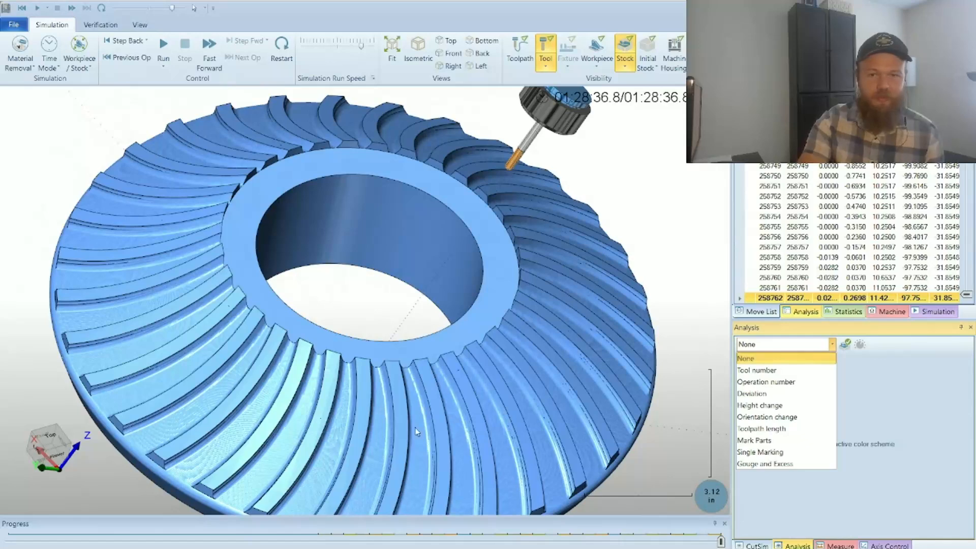
pyautogui.click(806, 370)
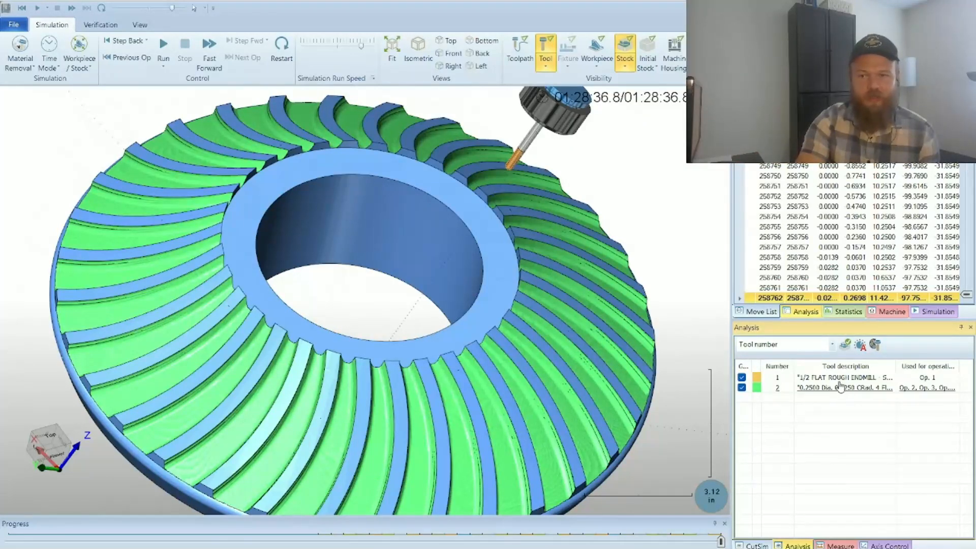
# Step: Color the gear by Operation number, review the operation list, and inspect the color choices for operation 20 without changing them
pyautogui.click(834, 349)
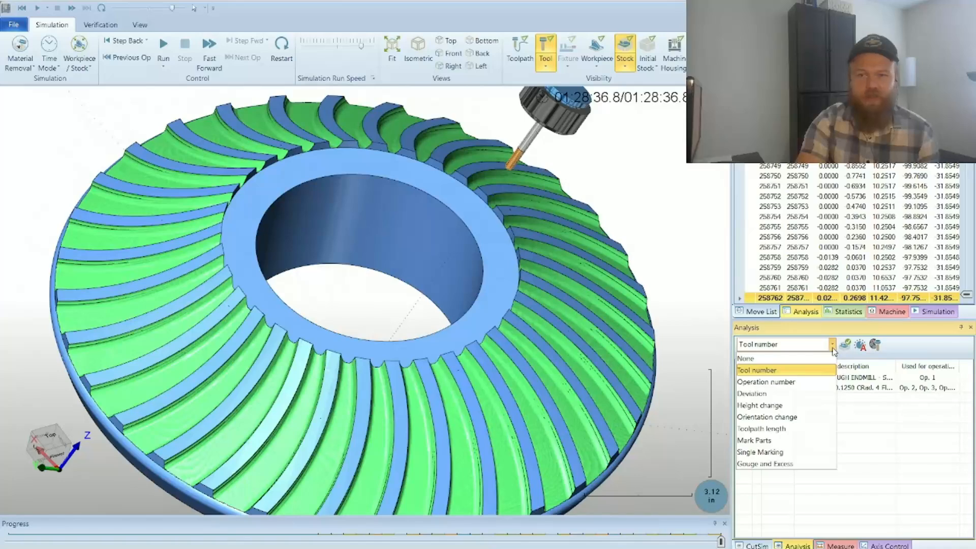
pyautogui.click(791, 384)
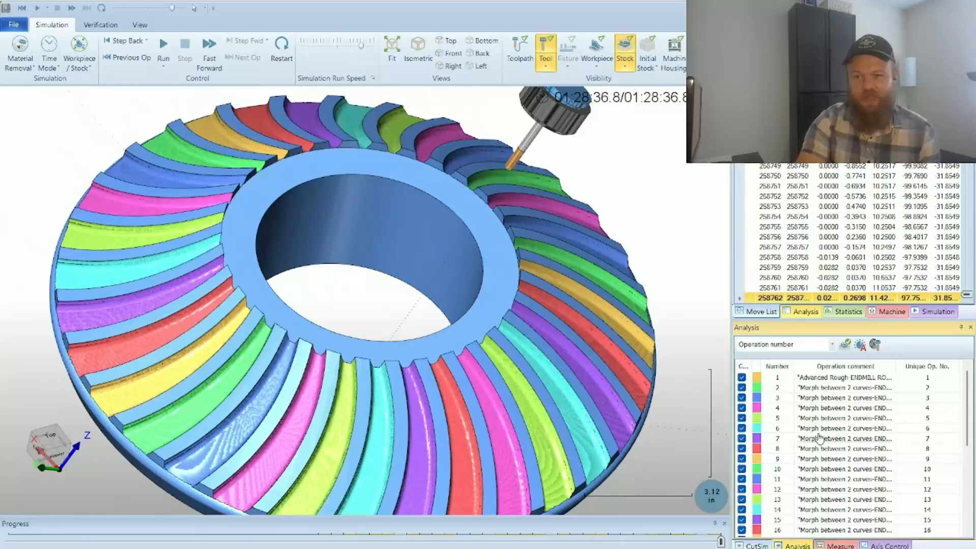
pyautogui.scroll(-5, 819, 438)
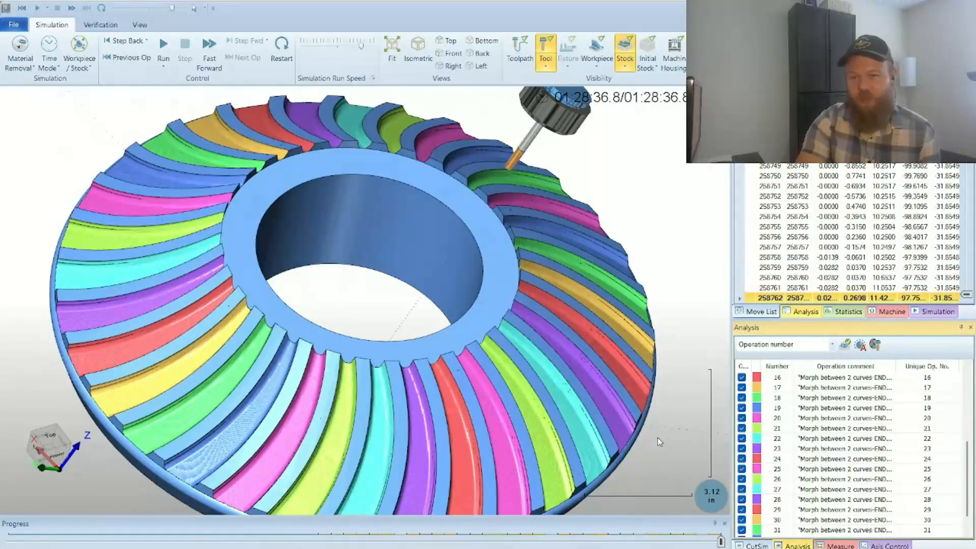
pyautogui.click(757, 417)
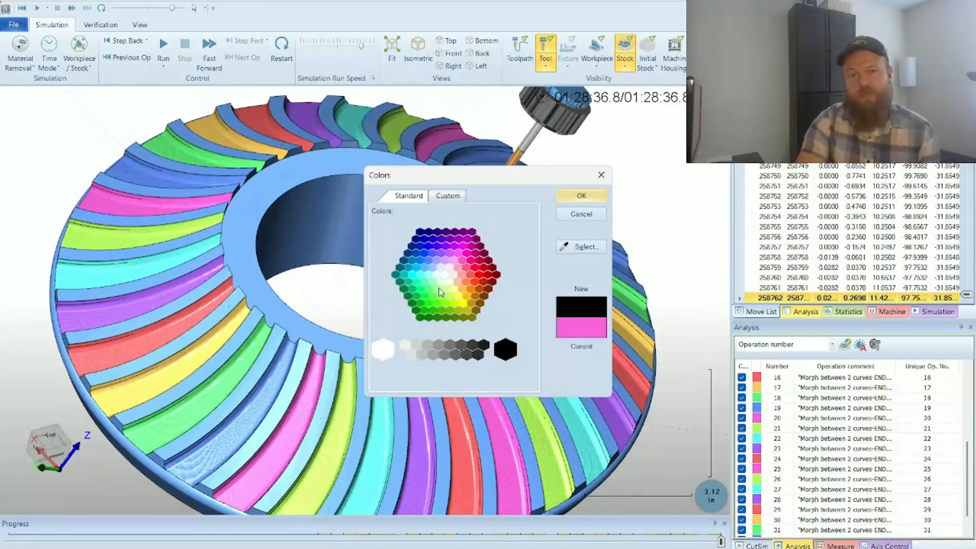
pyautogui.click(601, 174)
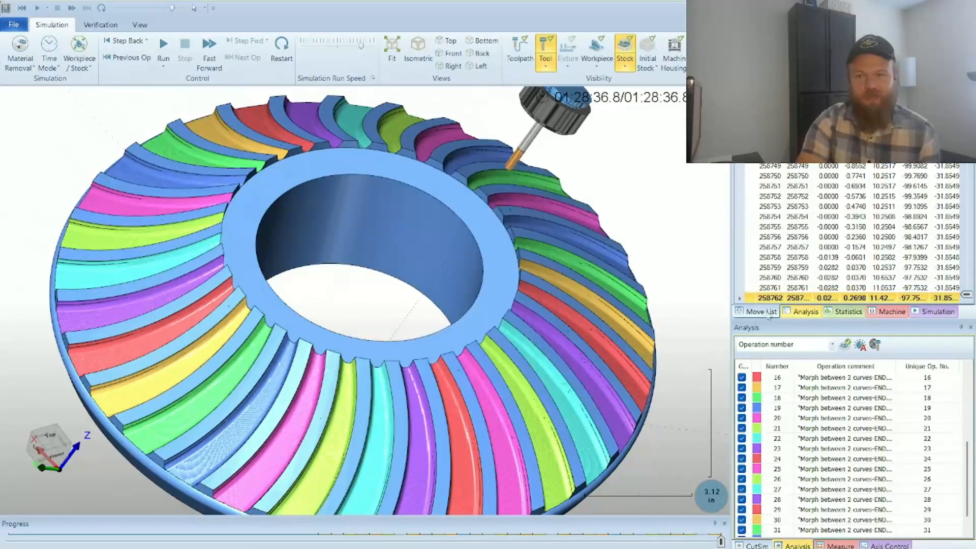
# Step: Set the analysis color scheme to Deviation and apply it to the machined gear
pyautogui.click(817, 345)
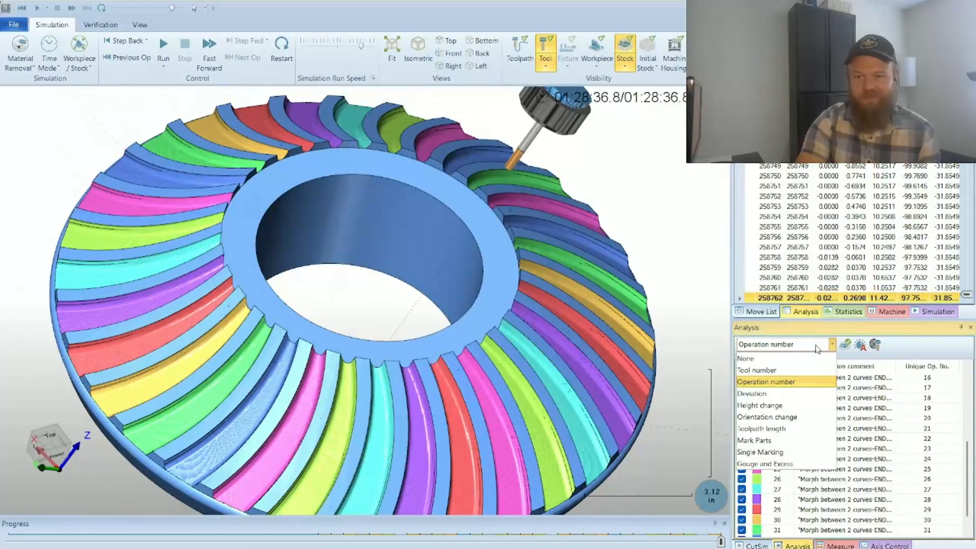
pyautogui.click(805, 395)
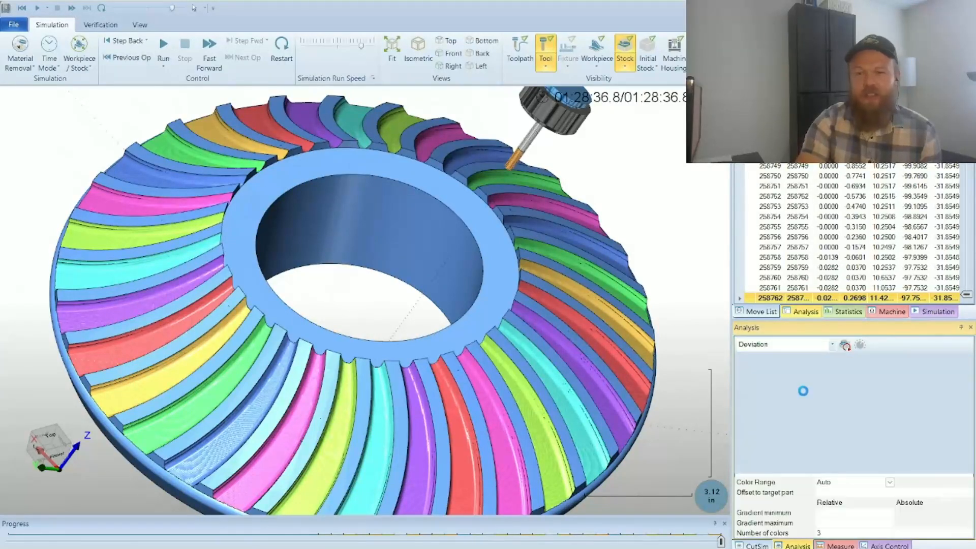
pyautogui.click(844, 345)
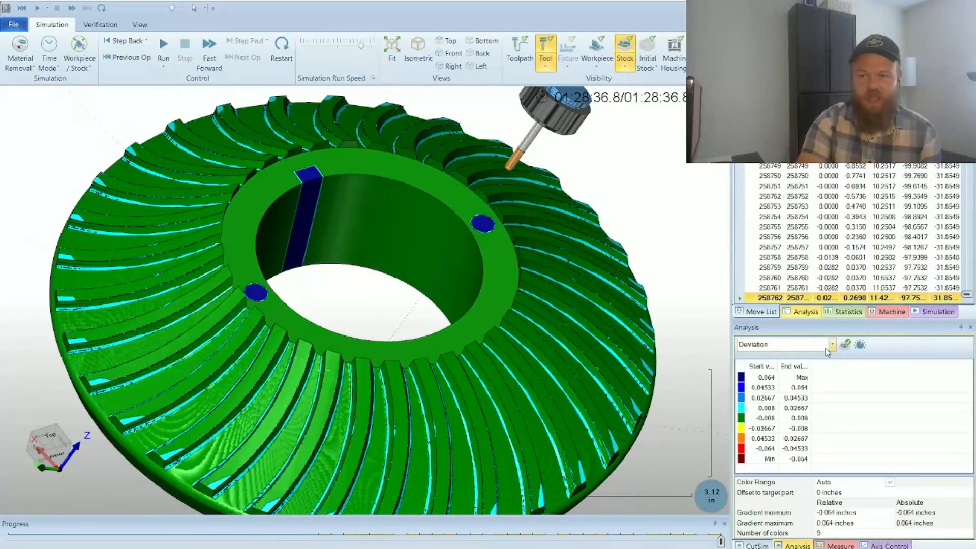
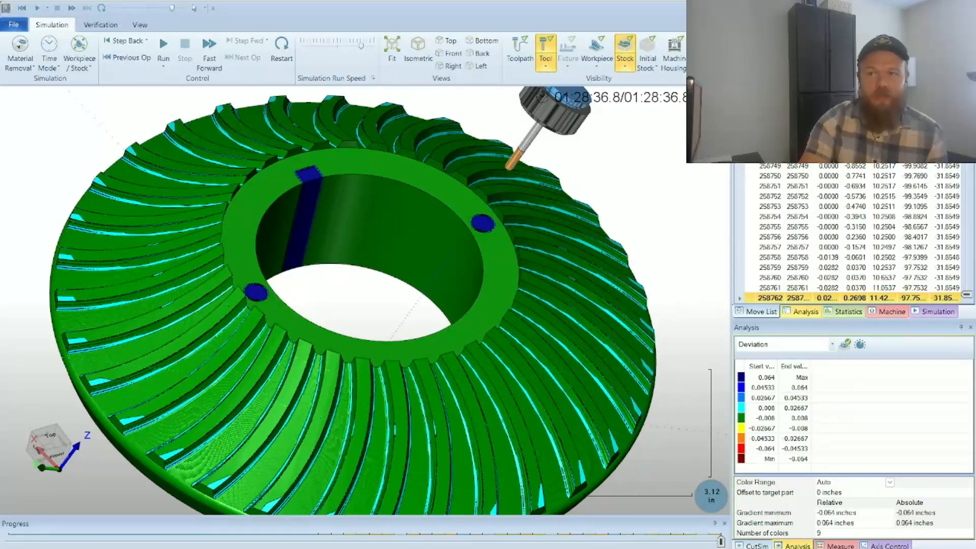
# Step: Switch to BobCAD-CAM and post the milling job to generate its NC program
pyautogui.hotkey('alt', 'Tab')
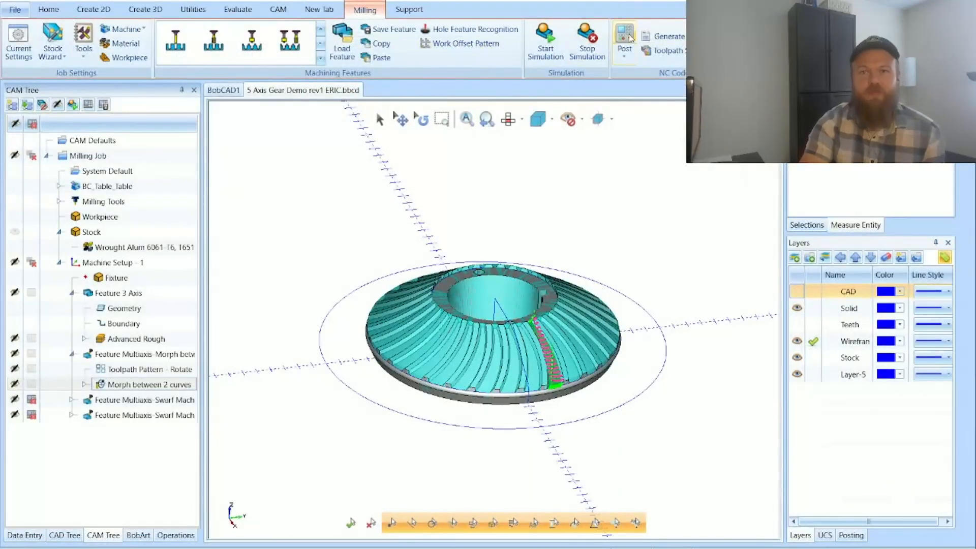
pyautogui.click(629, 38)
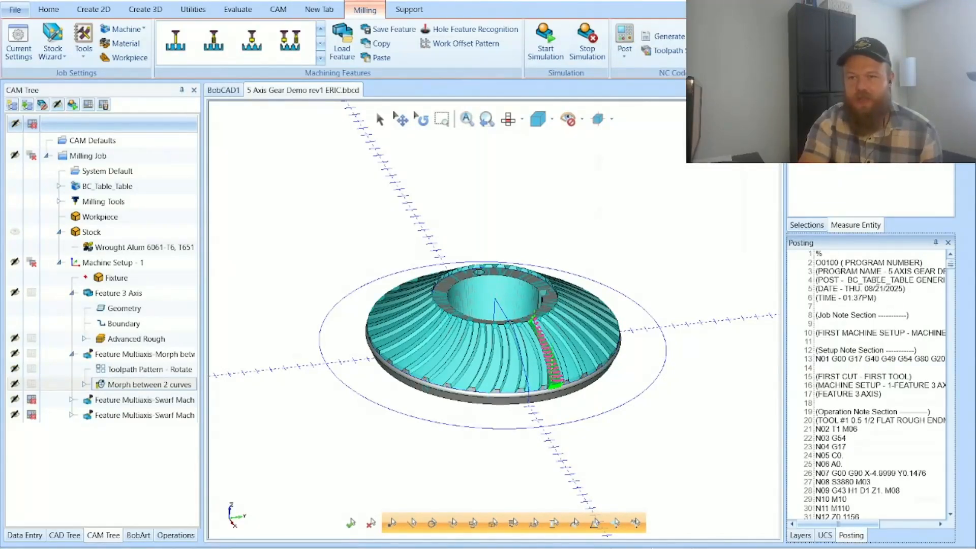
pyautogui.scroll(-20, 875, 365)
pyautogui.scroll(20, 875, 364)
pyautogui.scroll(7, 880, 454)
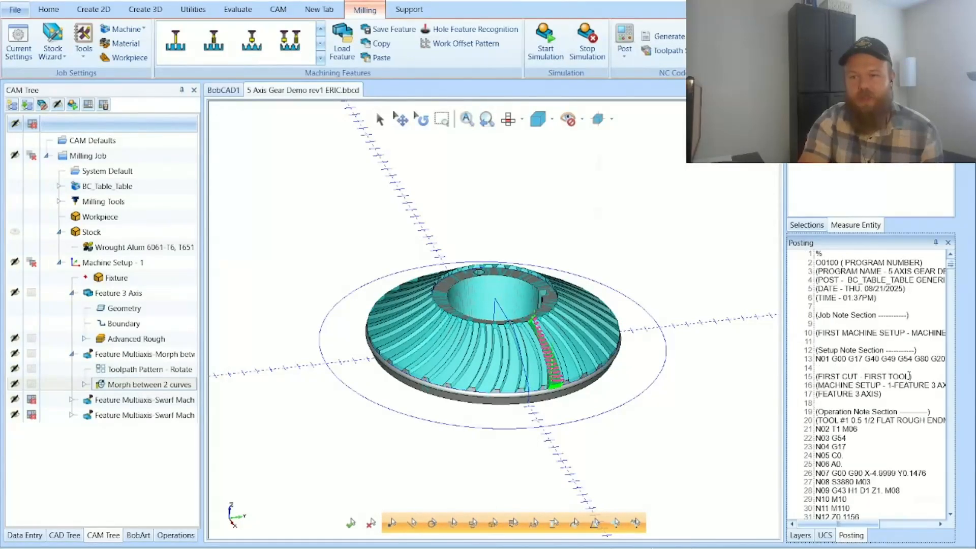
# Step: Search the posted program for "(" and step through the matches to the Morph between 2 curves section, closing the search
pyautogui.click(888, 402)
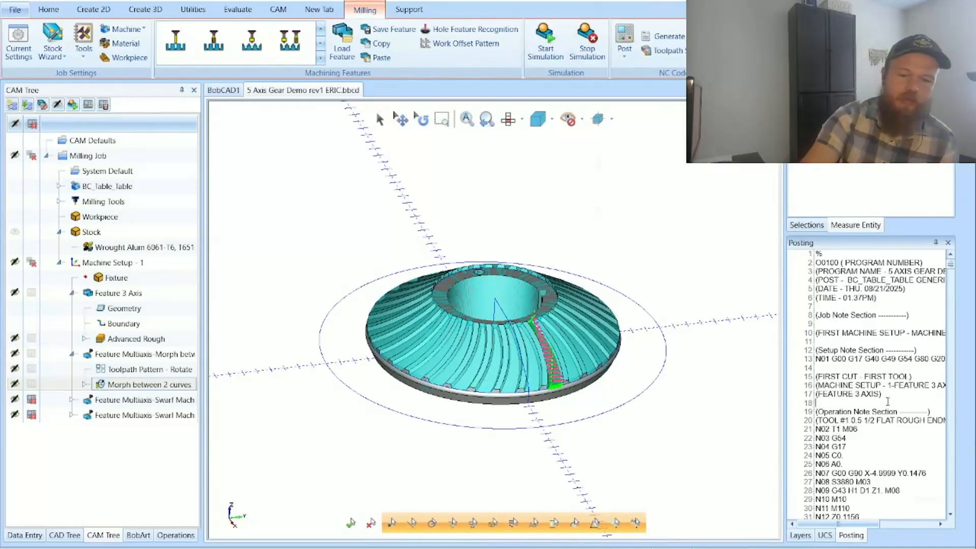
pyautogui.hotkey('ctrl', 'f')
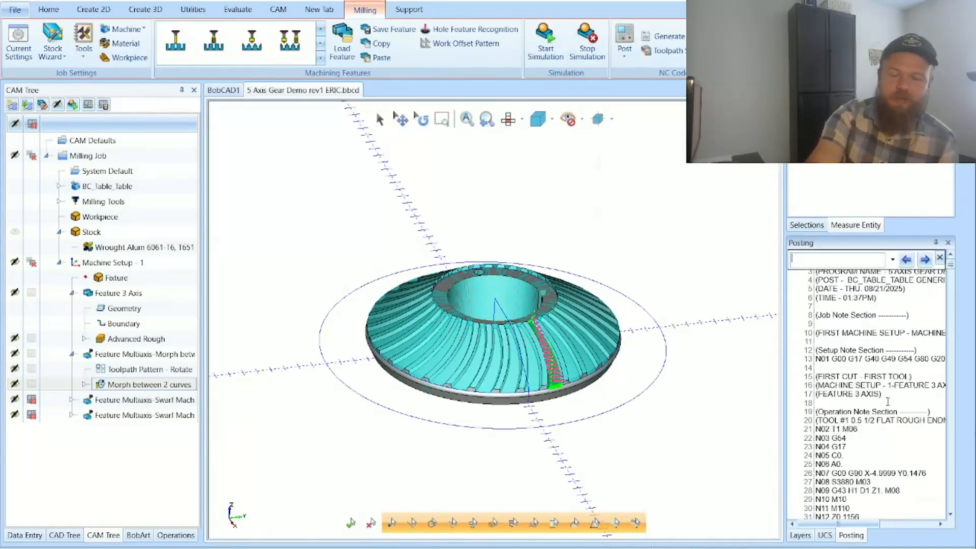
pyautogui.write('((')
pyautogui.press('BackSpace')
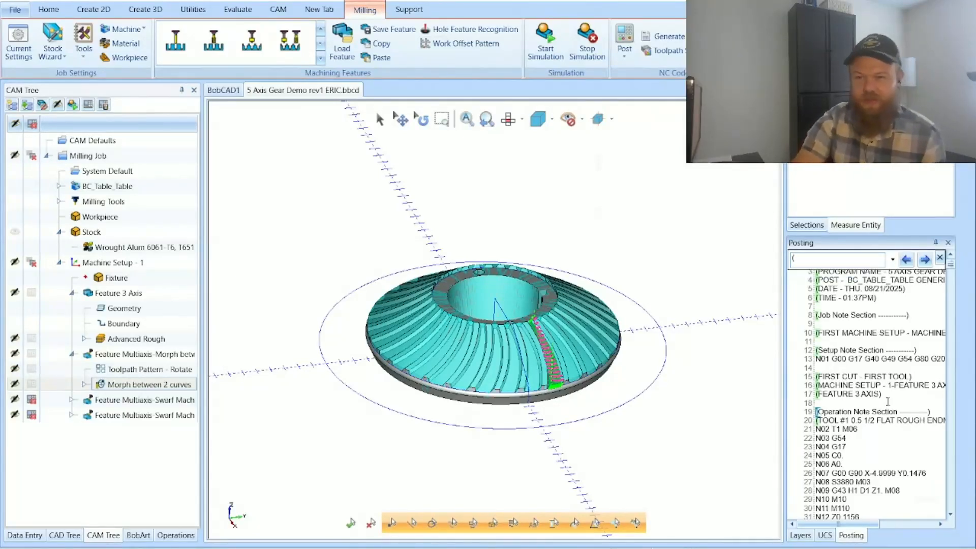
pyautogui.click(925, 259)
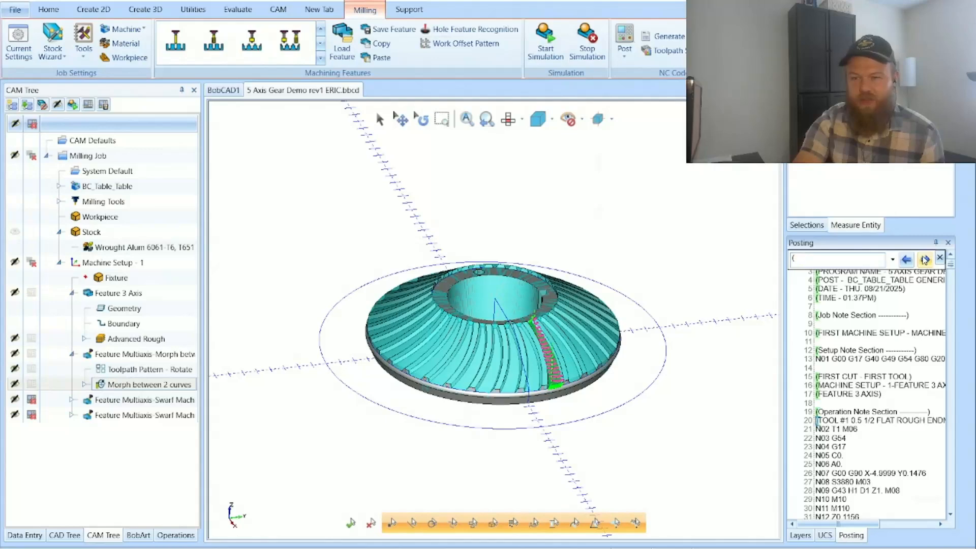
pyautogui.click(925, 260)
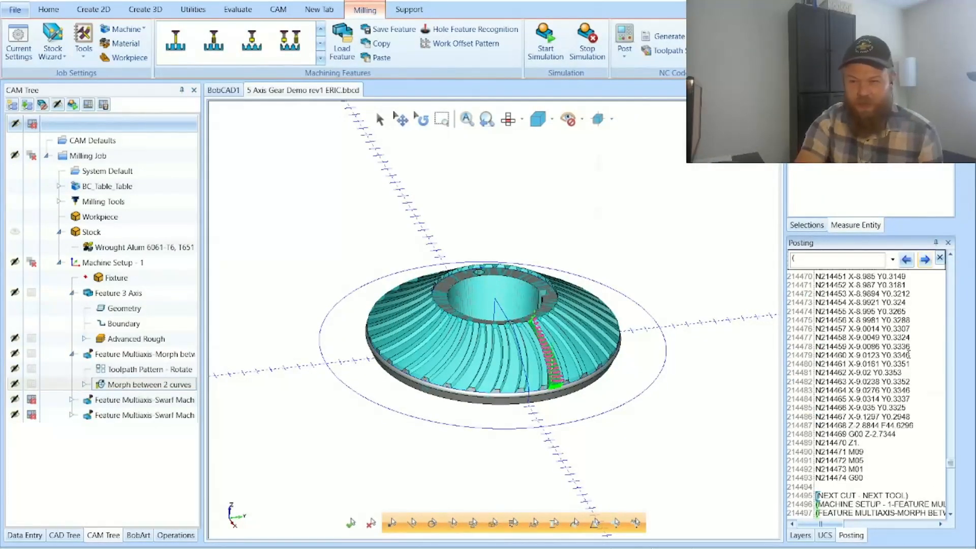
pyautogui.scroll(-3, 908, 354)
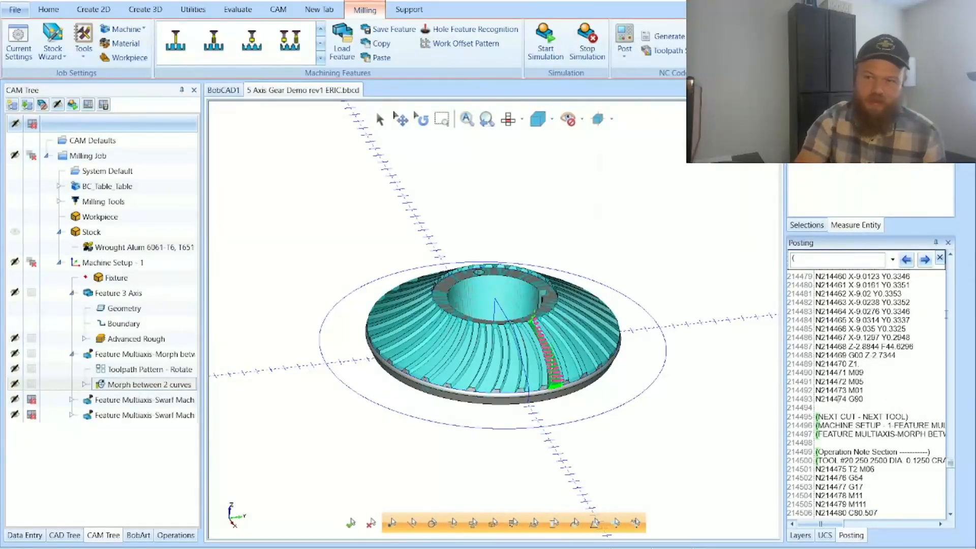
pyautogui.click(940, 258)
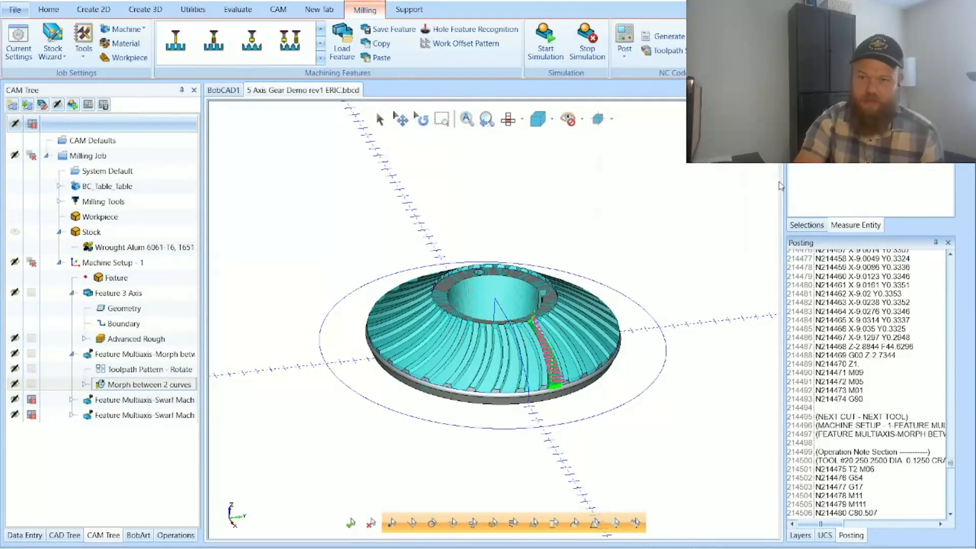
# Step: Widen the posted code pane to fit full lines and bring up the Morph between 2 curves moves
pyautogui.rightClick(643, 198)
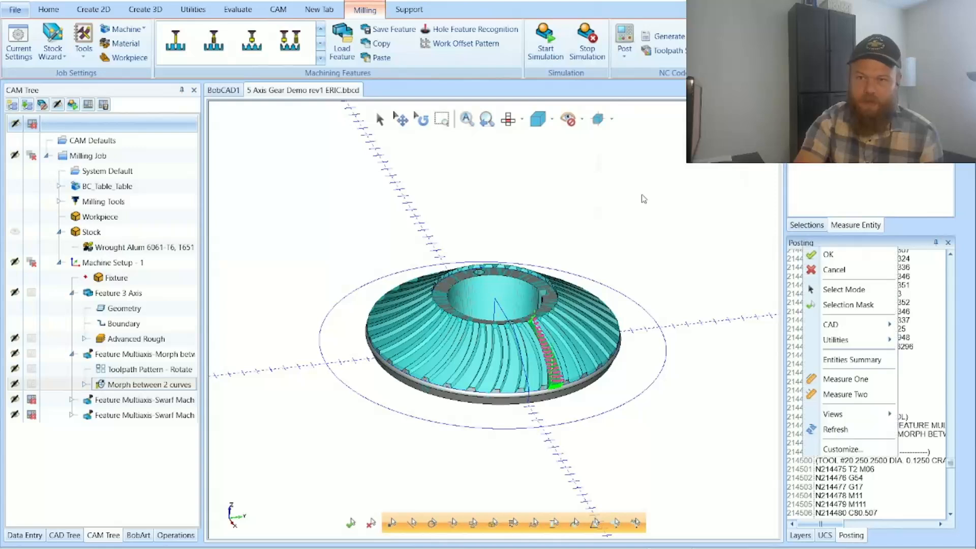
pyautogui.click(787, 185)
pyautogui.moveTo(788, 189); pyautogui.dragTo(660, 199)
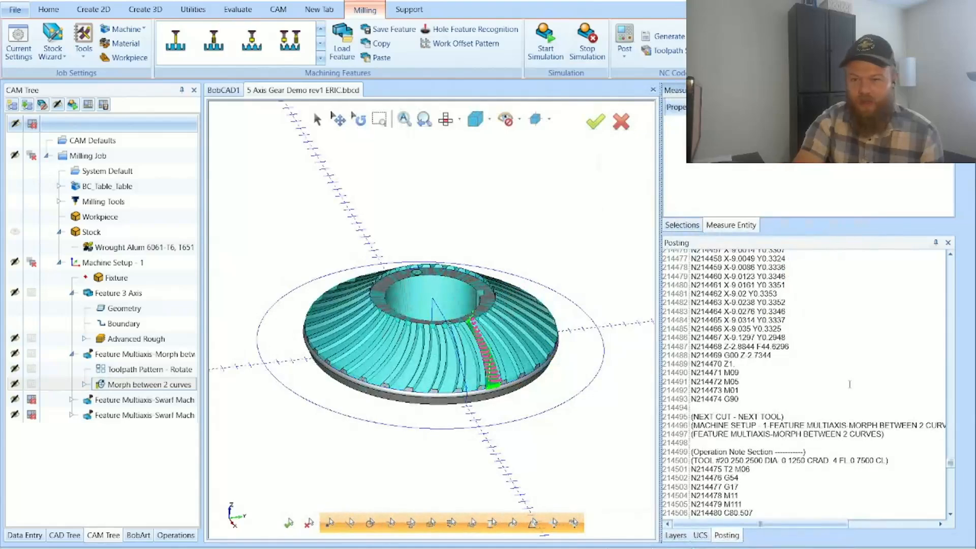
pyautogui.scroll(-9, 805, 386)
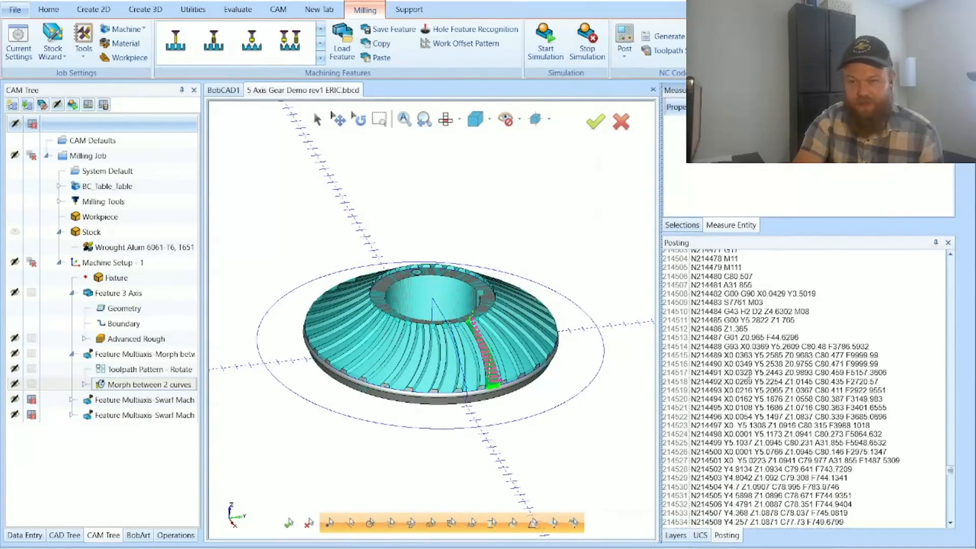
# Step: Examine the simultaneous 5-axis moves by highlighting the XYZ and C values in line N214489 and the C and A values in N214499
pyautogui.moveTo(722, 359); pyautogui.dragTo(815, 356)
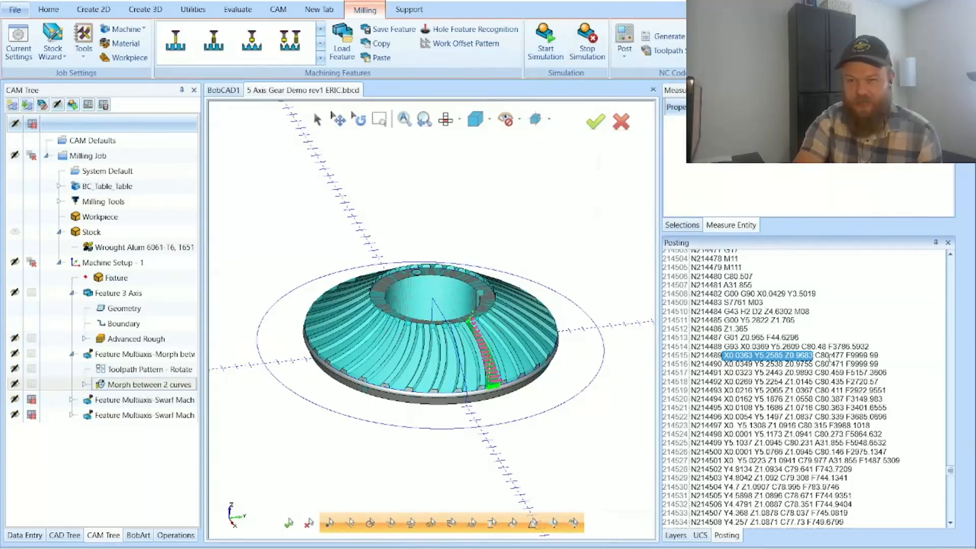
pyautogui.moveTo(845, 356); pyautogui.dragTo(818, 359)
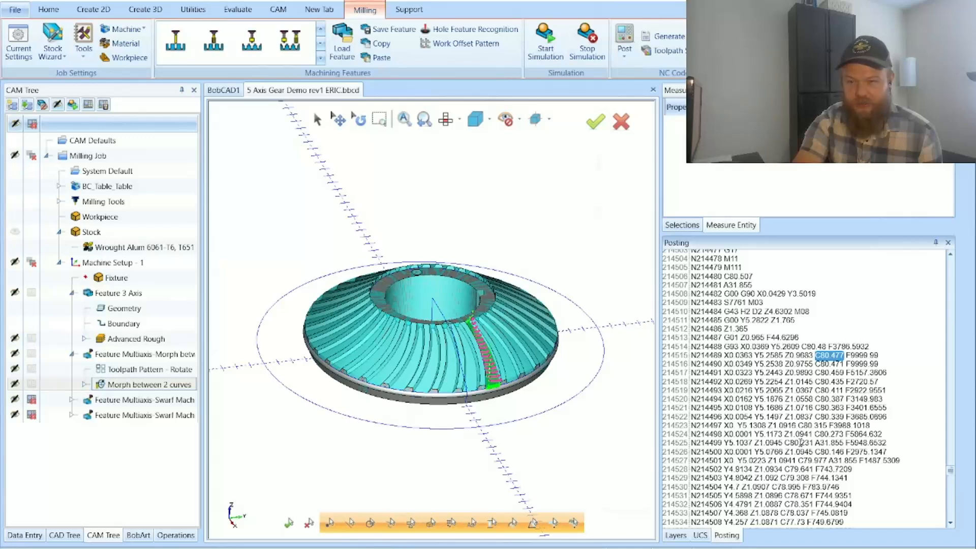
pyautogui.moveTo(813, 451); pyautogui.dragTo(824, 452)
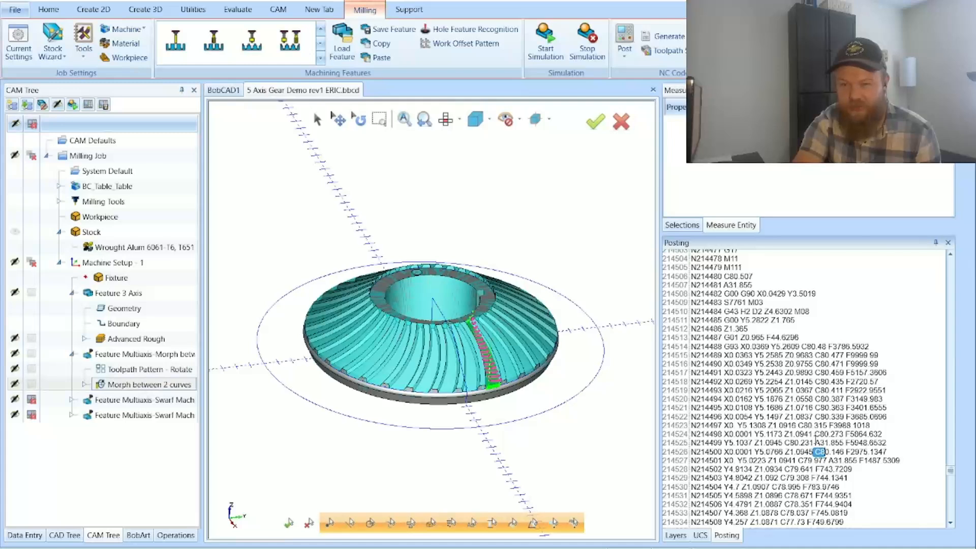
pyautogui.click(785, 443)
pyautogui.moveTo(785, 443); pyautogui.dragTo(815, 447)
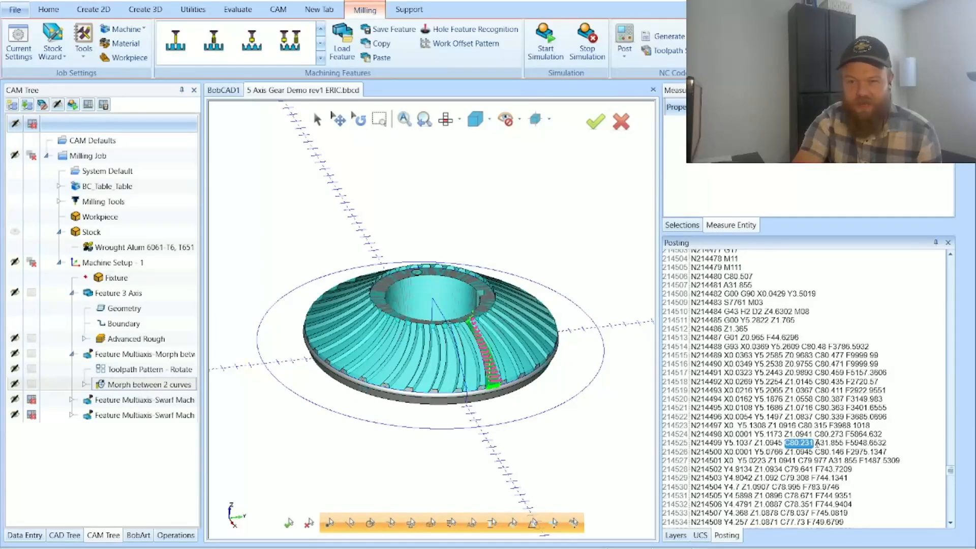
pyautogui.click(819, 443)
pyautogui.moveTo(819, 443); pyautogui.dragTo(846, 443)
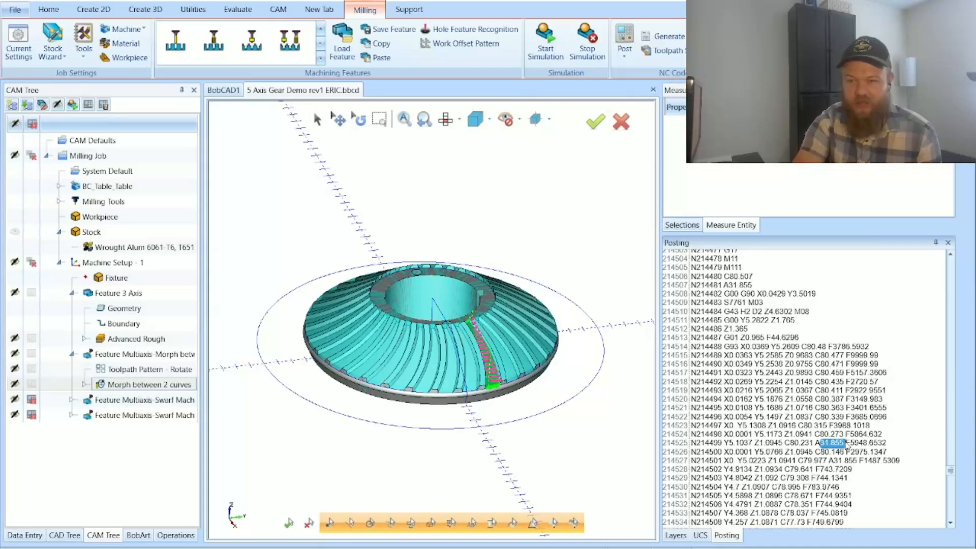
pyautogui.rightClick(846, 445)
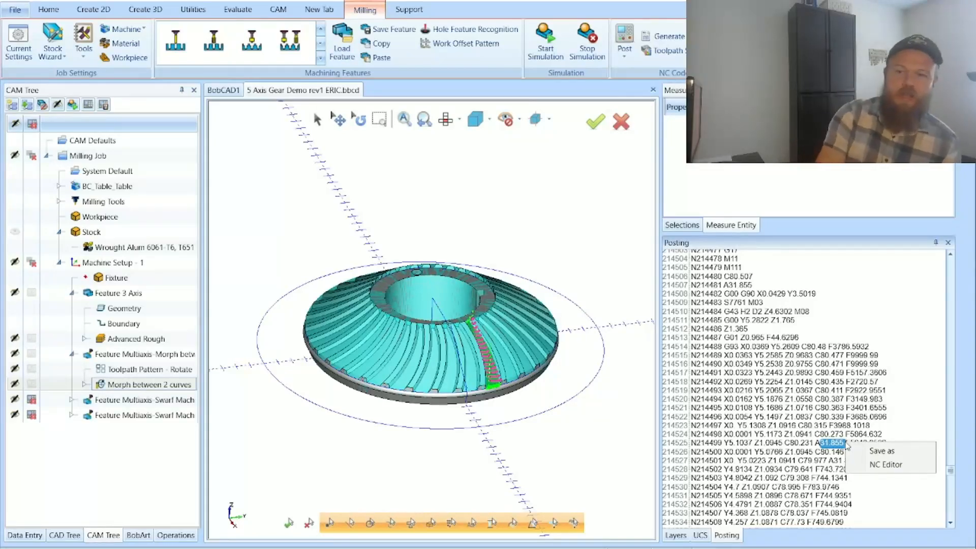
pyautogui.click(831, 440)
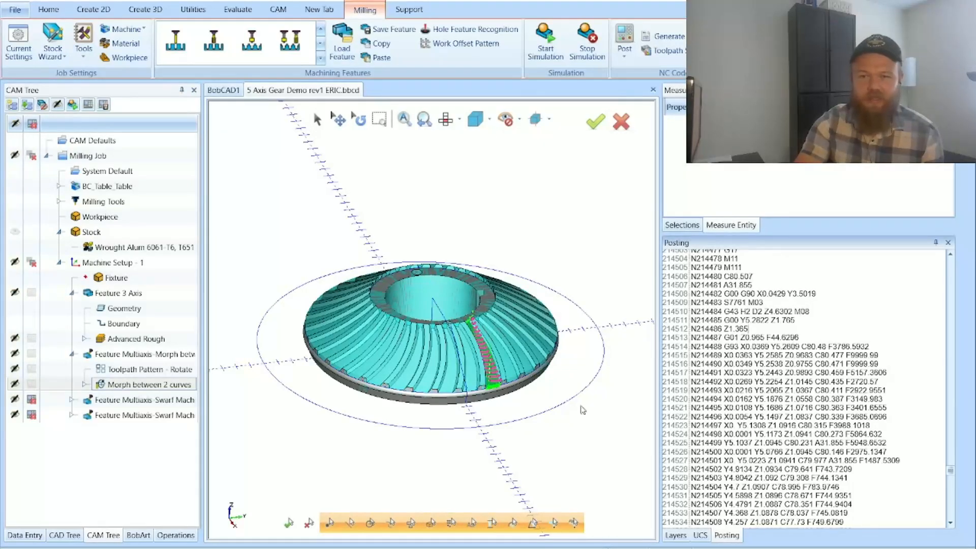
# Step: Narrow the posted code pane and turn posting back on for the two Swarf Machining features
pyautogui.moveTo(659, 329); pyautogui.dragTo(753, 335)
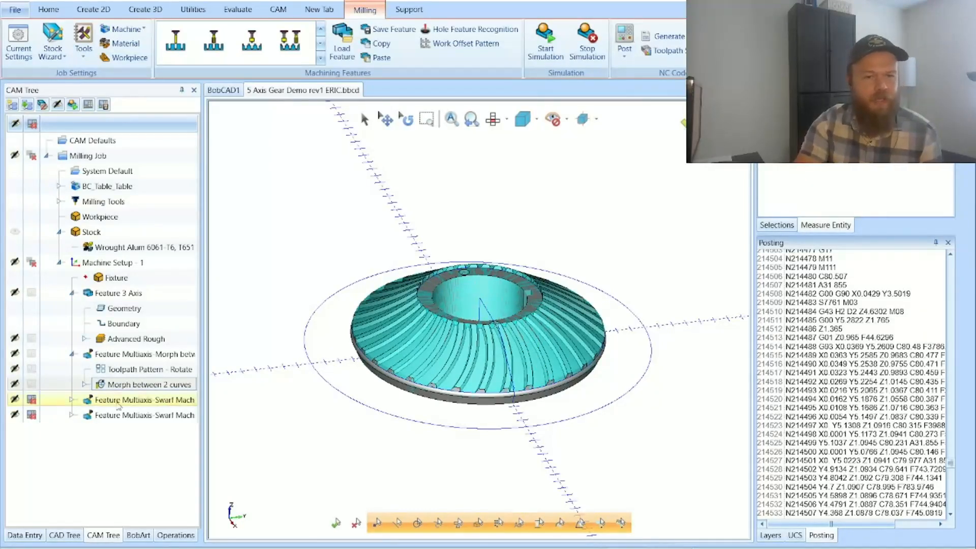
pyautogui.click(31, 400)
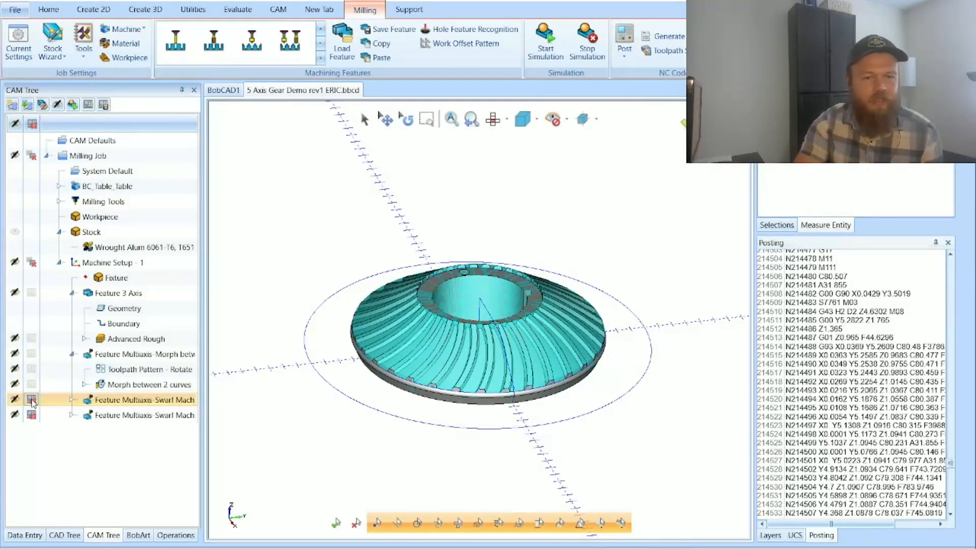
# Step: Open the first Swarf Machining feature for editing and preview the Multiblade, Port Machining and Turn Milling toolpath types, ending on Swarf Machining
pyautogui.doubleClick(120, 402)
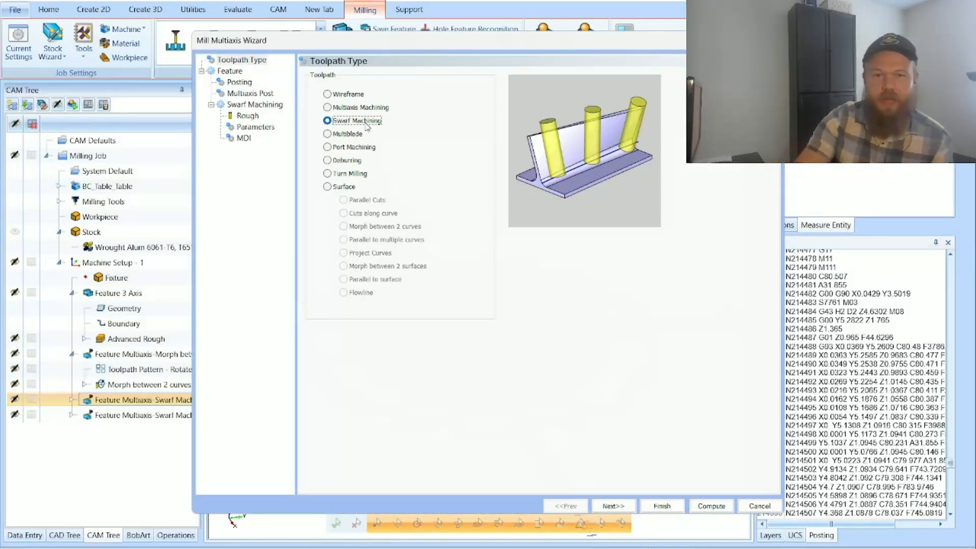
pyautogui.click(348, 134)
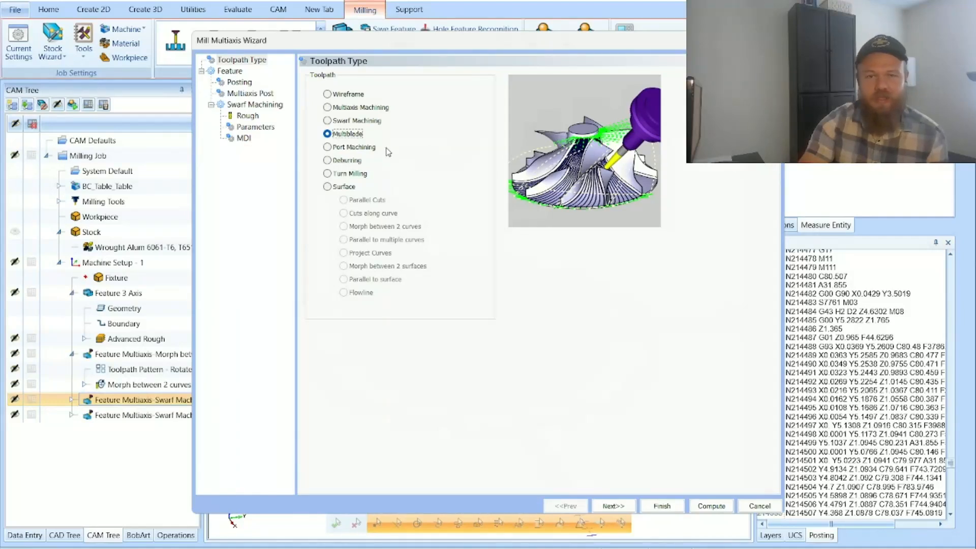
pyautogui.click(368, 148)
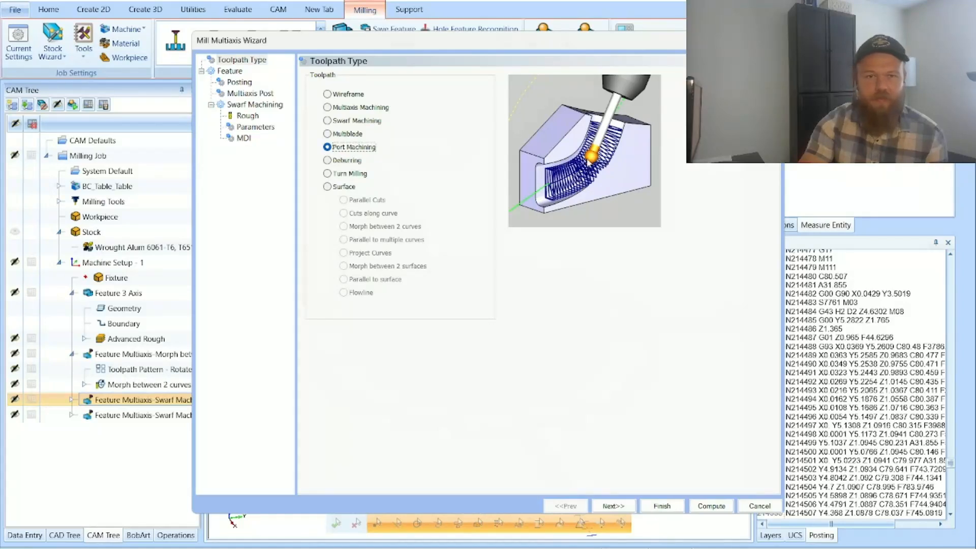
pyautogui.click(363, 175)
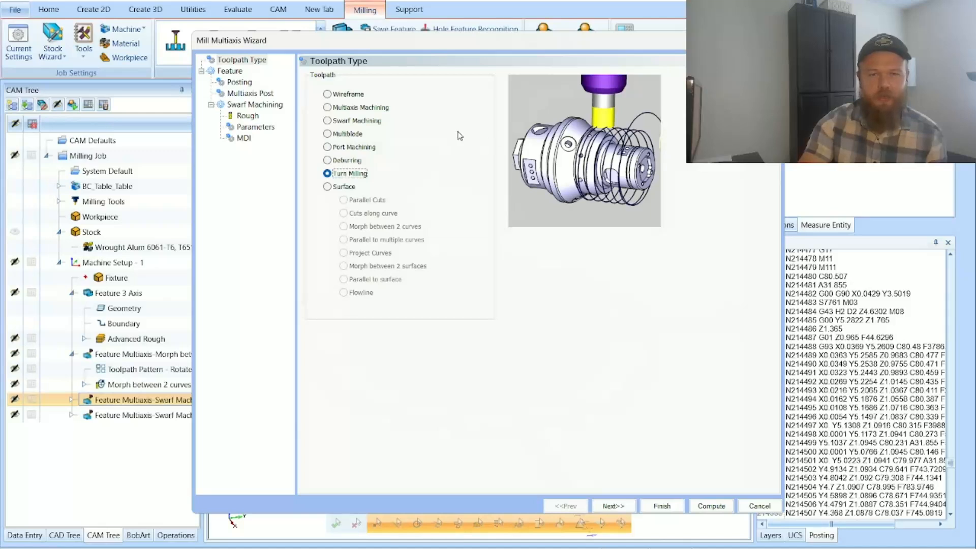
pyautogui.click(374, 150)
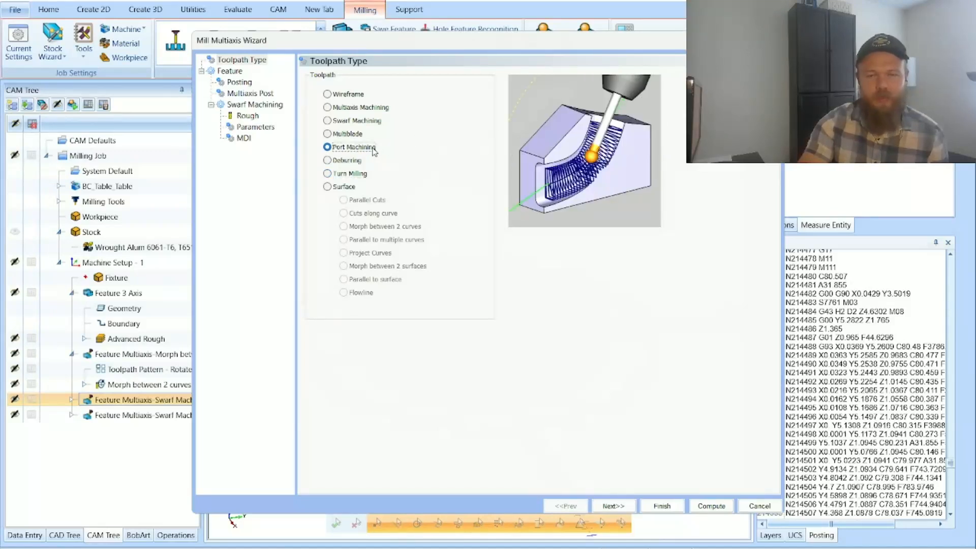
pyautogui.click(348, 134)
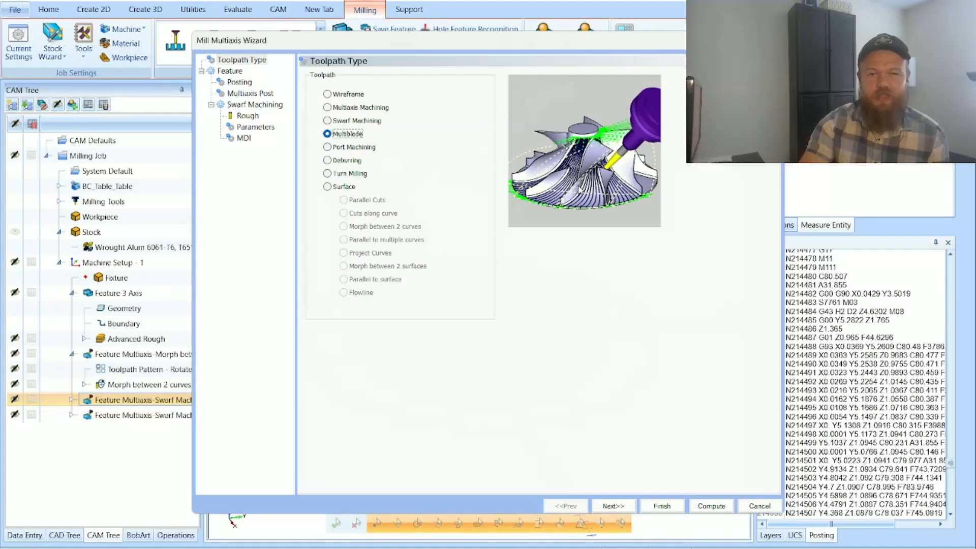
pyautogui.click(362, 148)
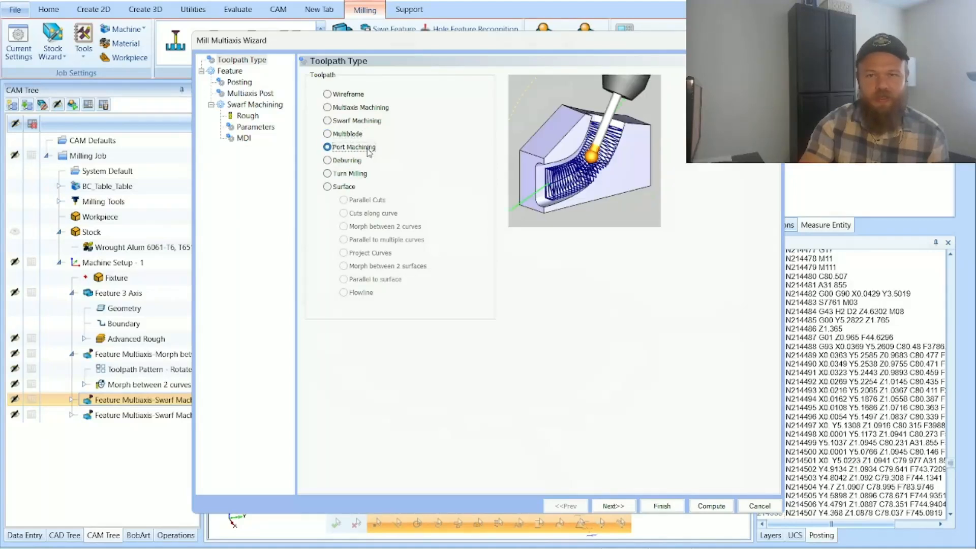
pyautogui.click(351, 135)
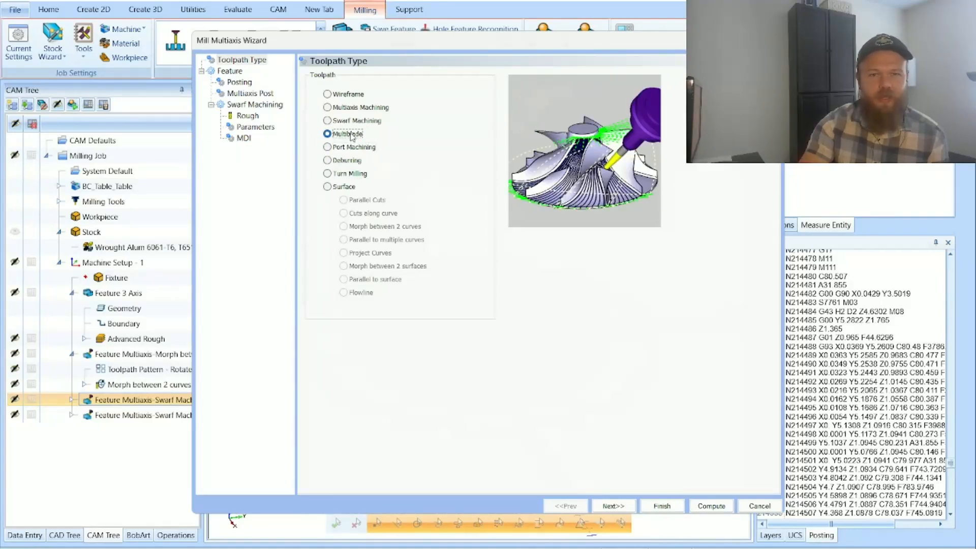
pyautogui.click(352, 124)
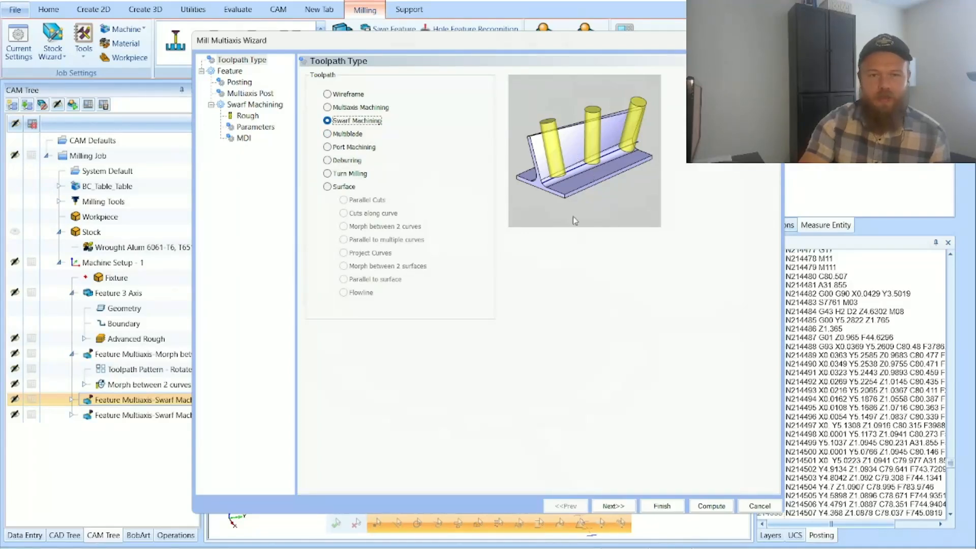
# Step: Review the Swarf feature's work offset, Multiaxis Post and Rough tool settings, proceeding to its surface path parameters
pyautogui.click(615, 506)
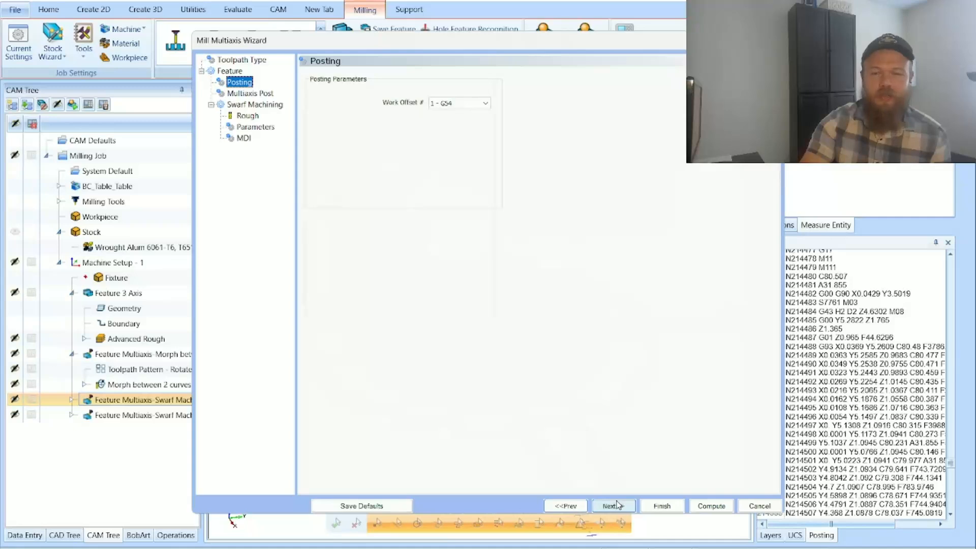
pyautogui.click(612, 505)
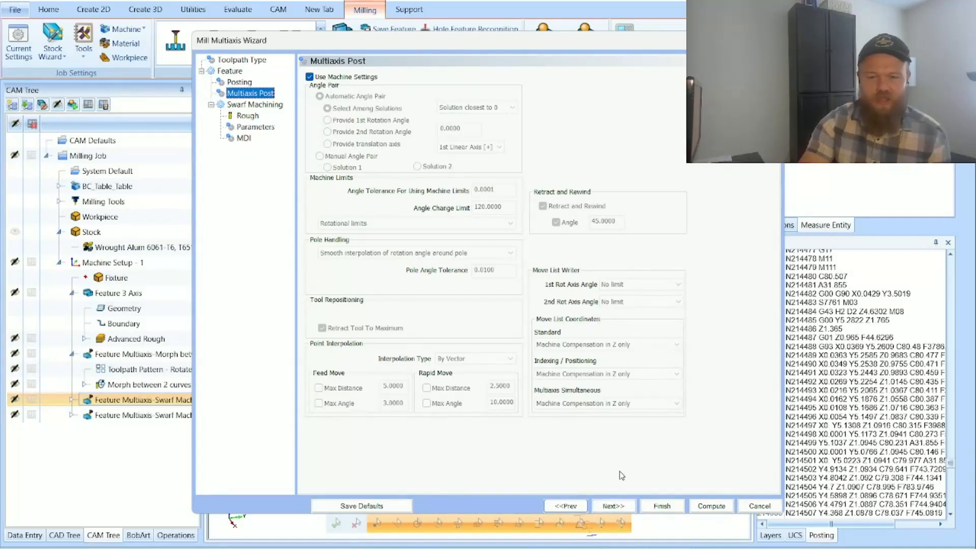
pyautogui.click(612, 506)
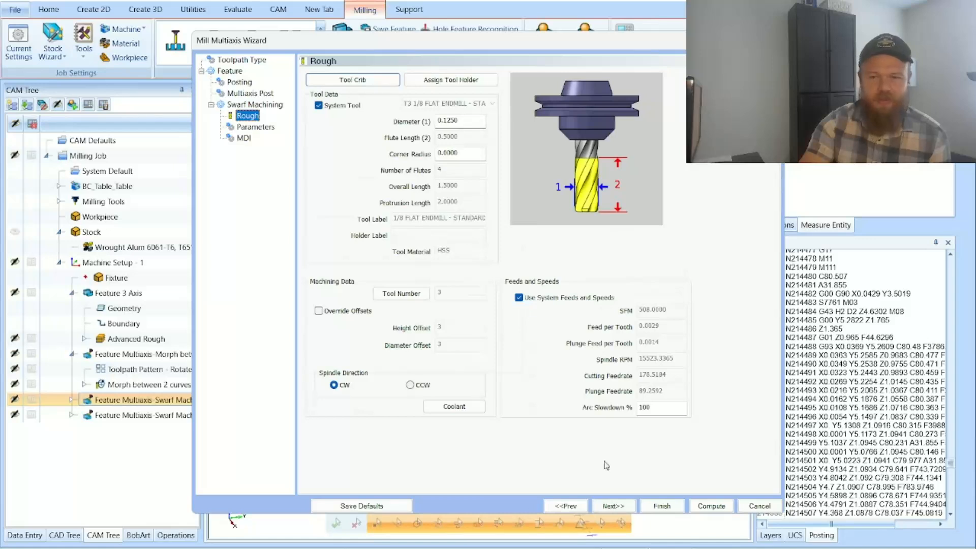
pyautogui.click(613, 506)
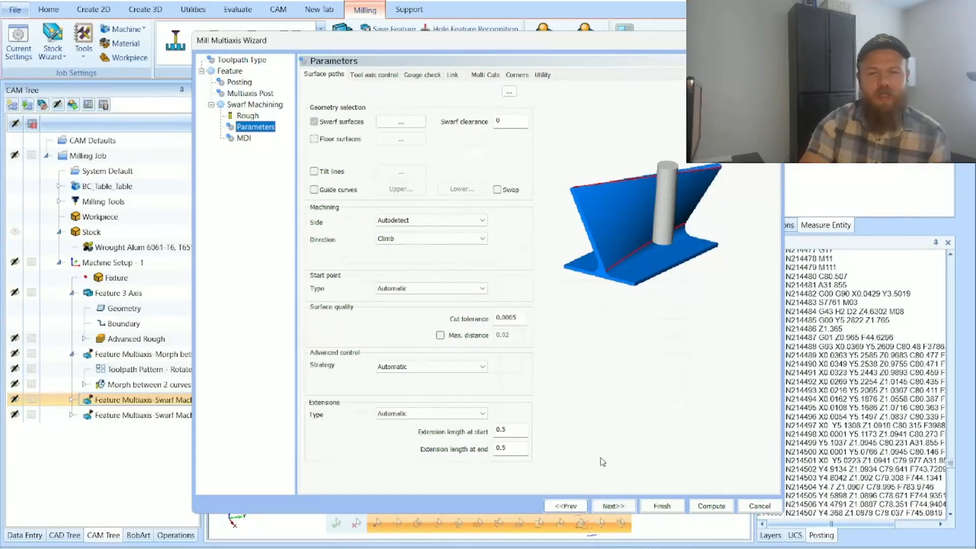
# Step: Open the swarf surface selection, hide the Stock layer and make Layer-5 active with the Solid and Wireframe layers shown
pyautogui.click(392, 124)
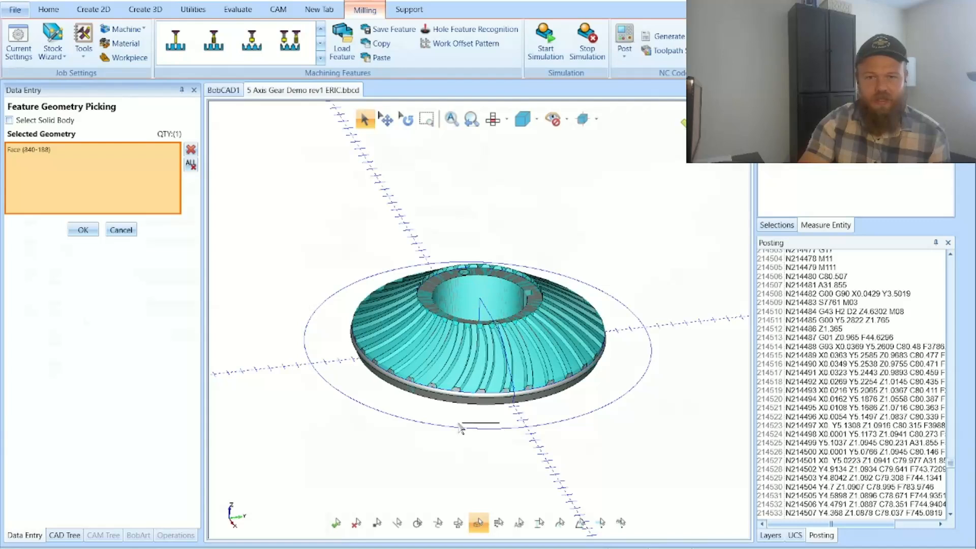
pyautogui.click(770, 535)
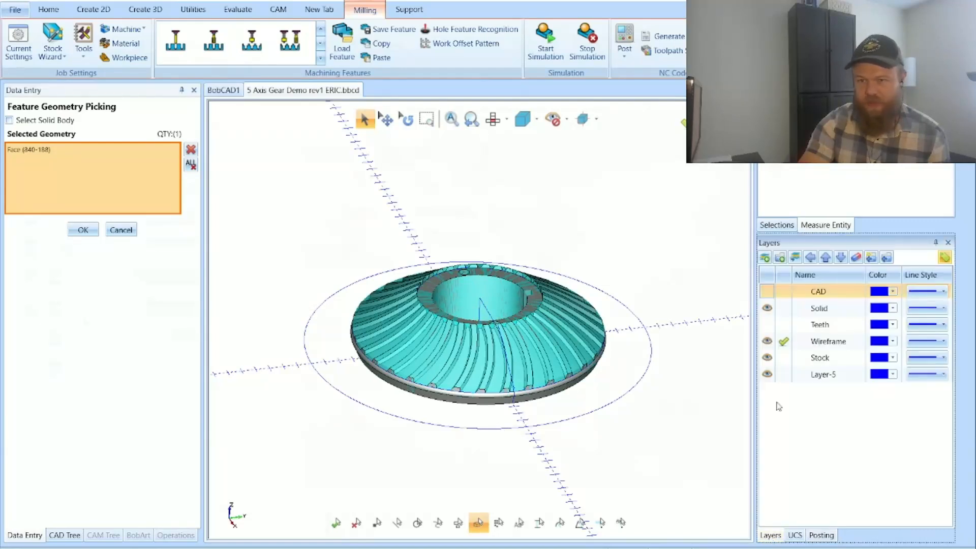
pyautogui.click(767, 357)
pyautogui.click(766, 308)
pyautogui.click(783, 374)
pyautogui.click(767, 345)
pyautogui.click(767, 342)
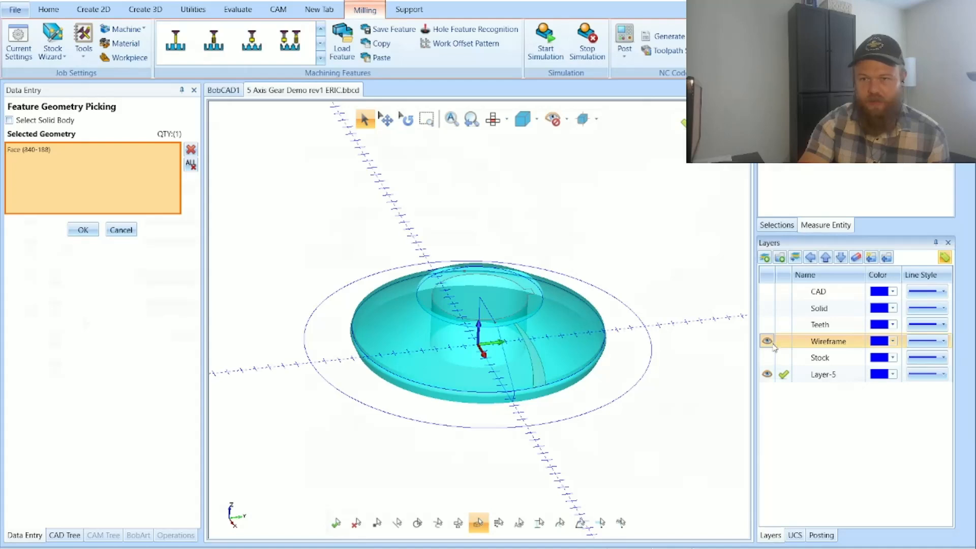
pyautogui.click(767, 324)
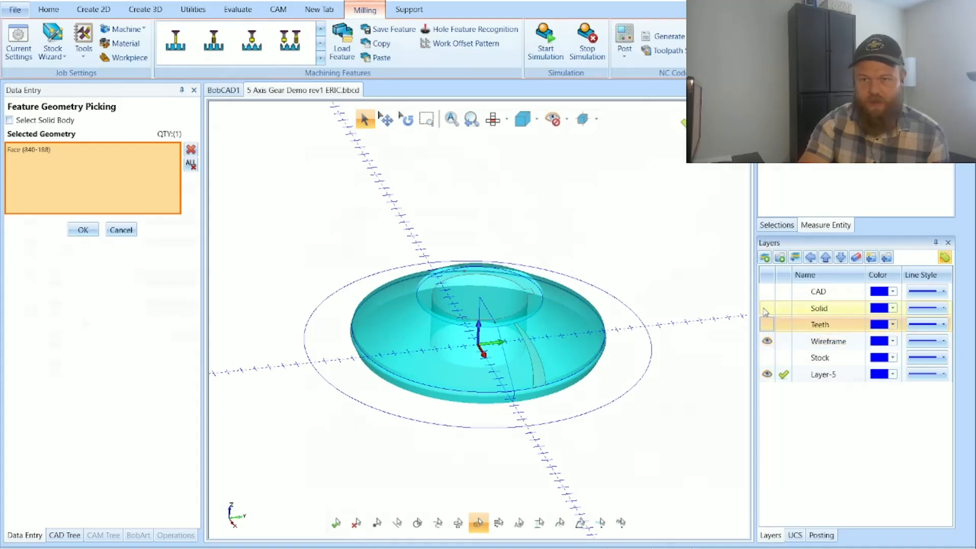
pyautogui.click(766, 308)
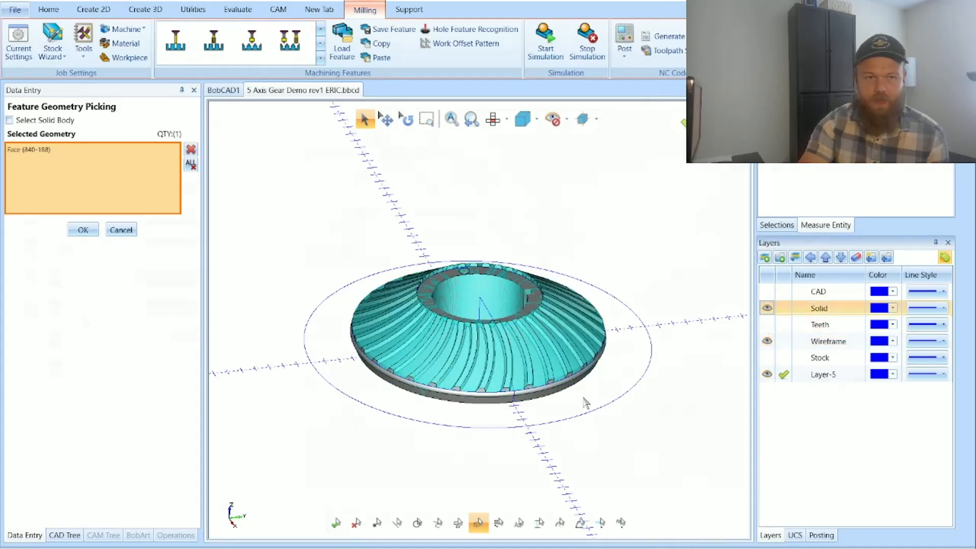
# Step: Examine the selected swarf face on the gear tooth up close and leave the geometry selection without changing it
pyautogui.click(44, 149)
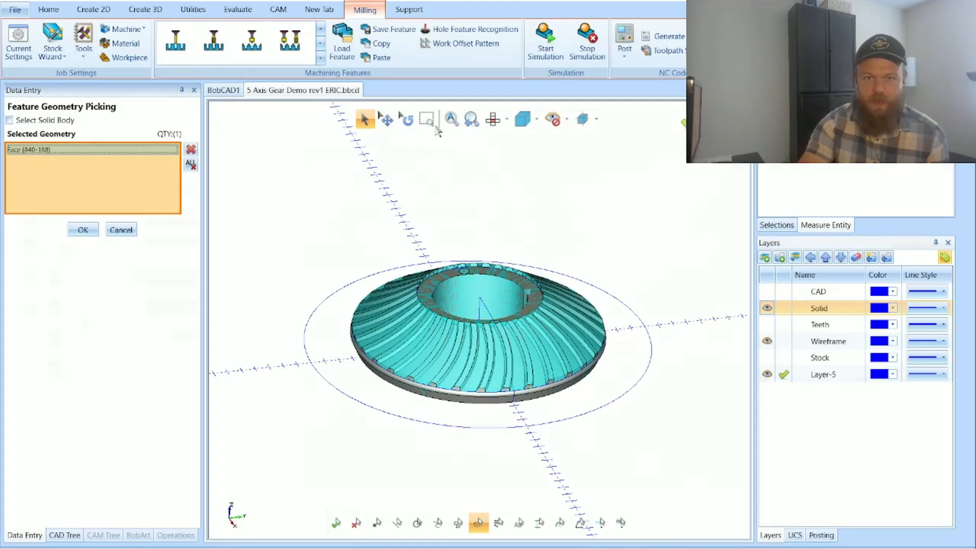
pyautogui.click(406, 119)
pyautogui.moveTo(622, 433); pyautogui.dragTo(569, 430)
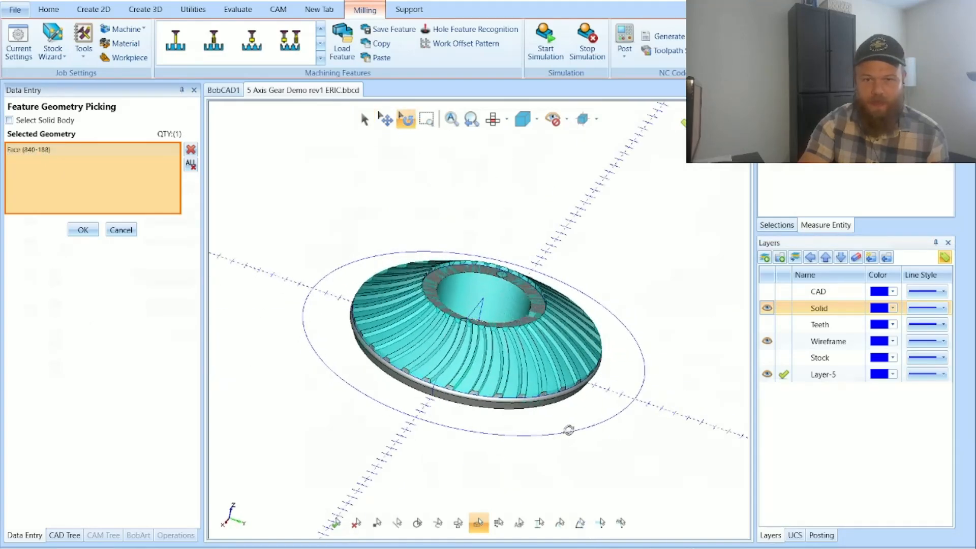
pyautogui.moveTo(554, 365); pyautogui.dragTo(510, 356)
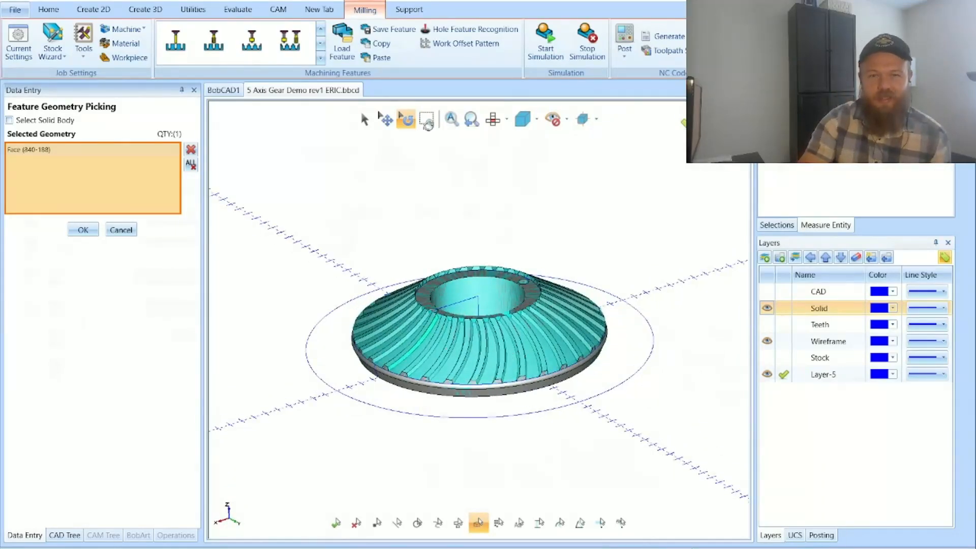
pyautogui.click(426, 119)
pyautogui.moveTo(371, 310); pyautogui.dragTo(466, 391)
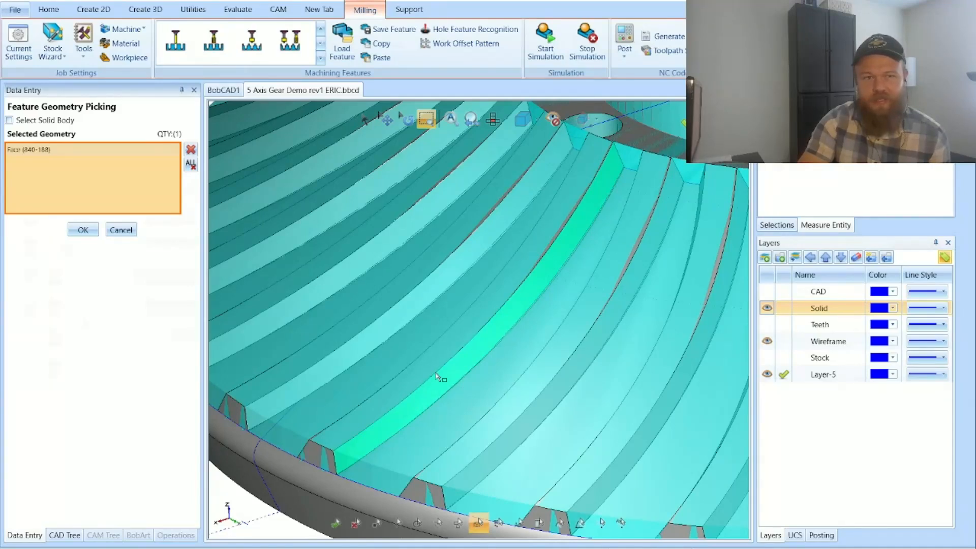
pyautogui.click(121, 232)
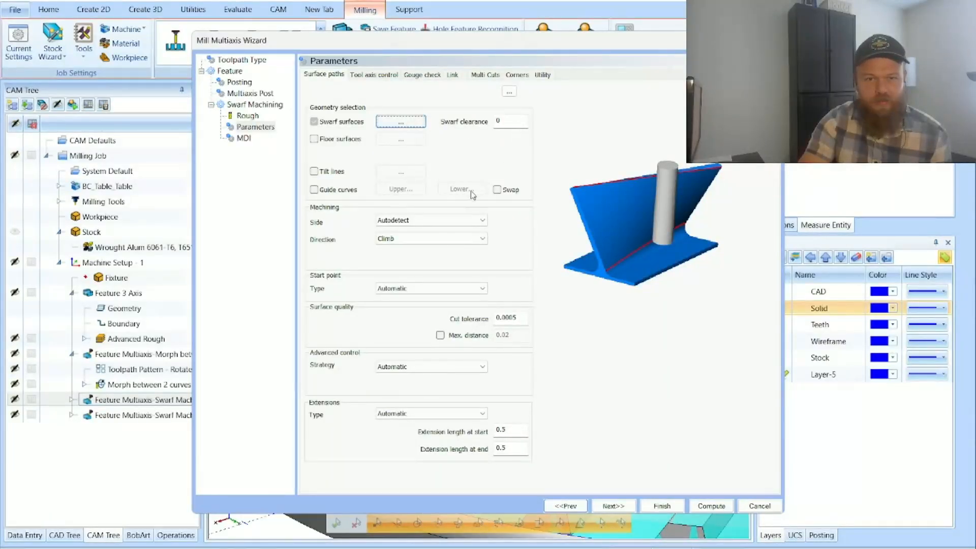
# Step: Review the surface path settings for machining side, cut tolerance and extension length at start
pyautogui.click(426, 222)
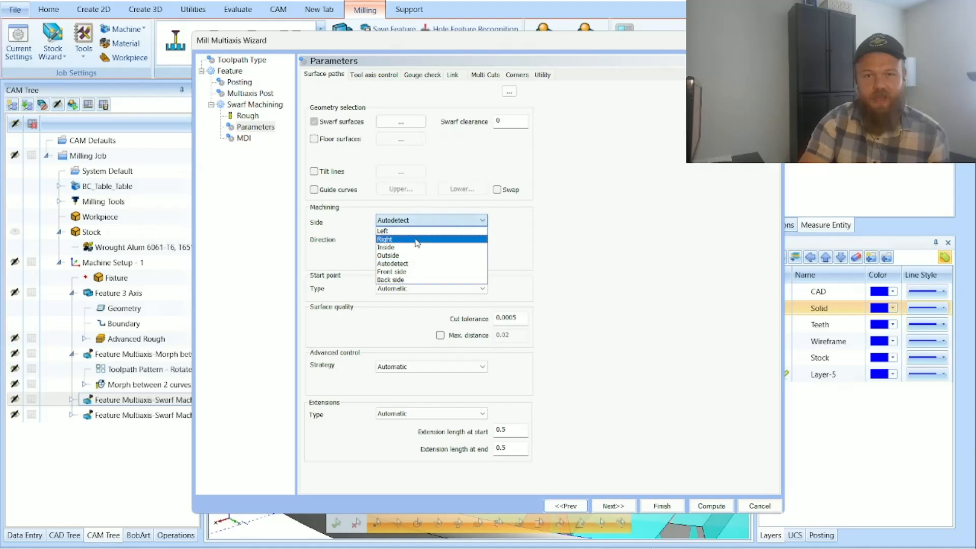
pyautogui.click(589, 238)
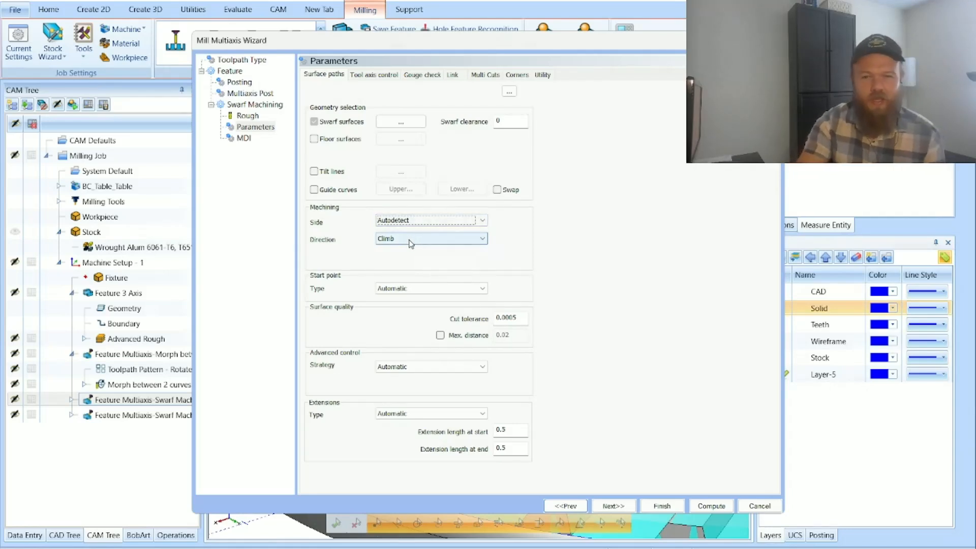
pyautogui.click(515, 319)
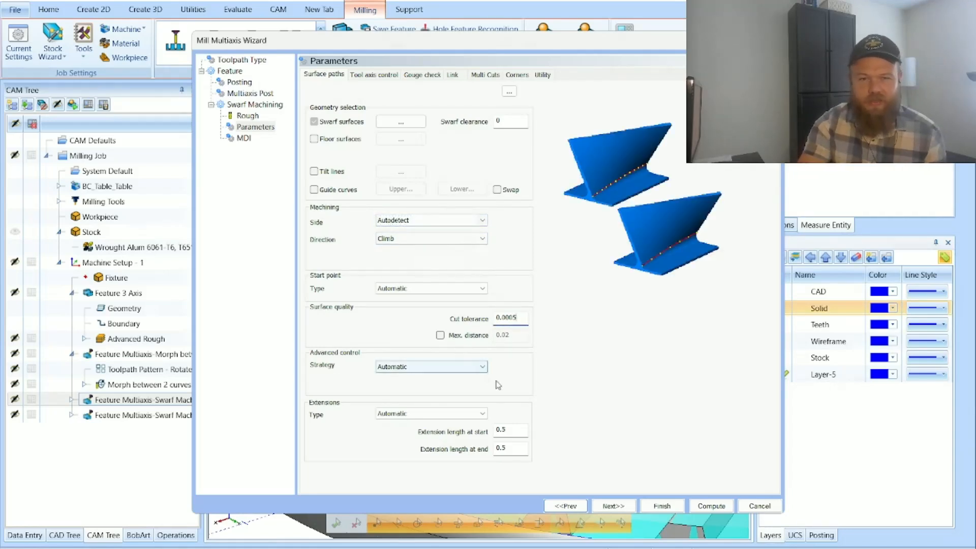
pyautogui.click(523, 428)
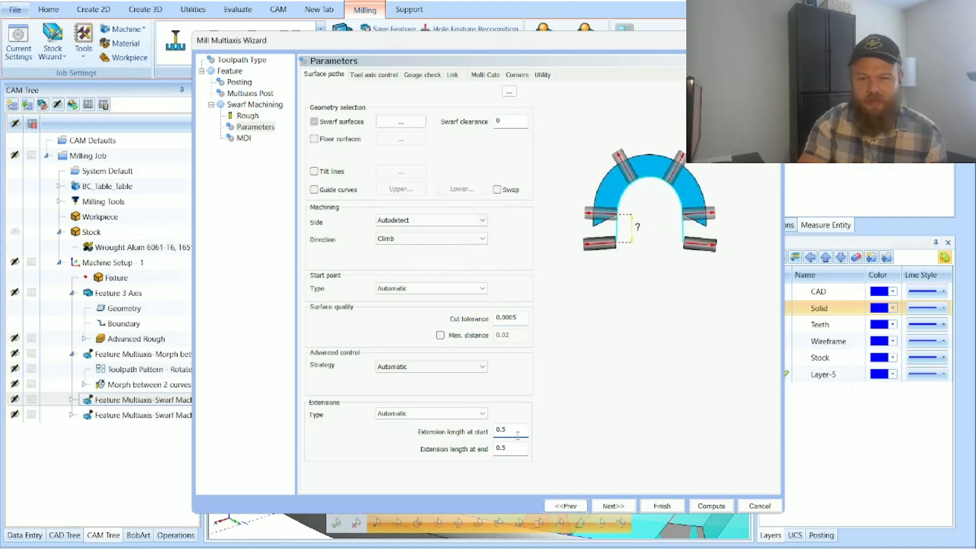
pyautogui.moveTo(519, 433); pyautogui.dragTo(479, 432)
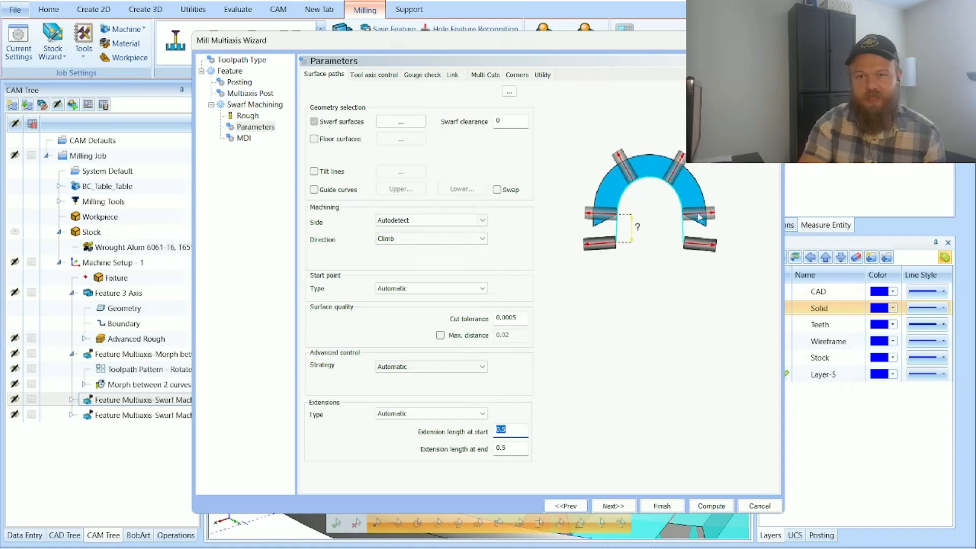
# Step: Review the swarf parameters for tool axis control, gouge check, link, multi cuts and corners in turn
pyautogui.click(374, 75)
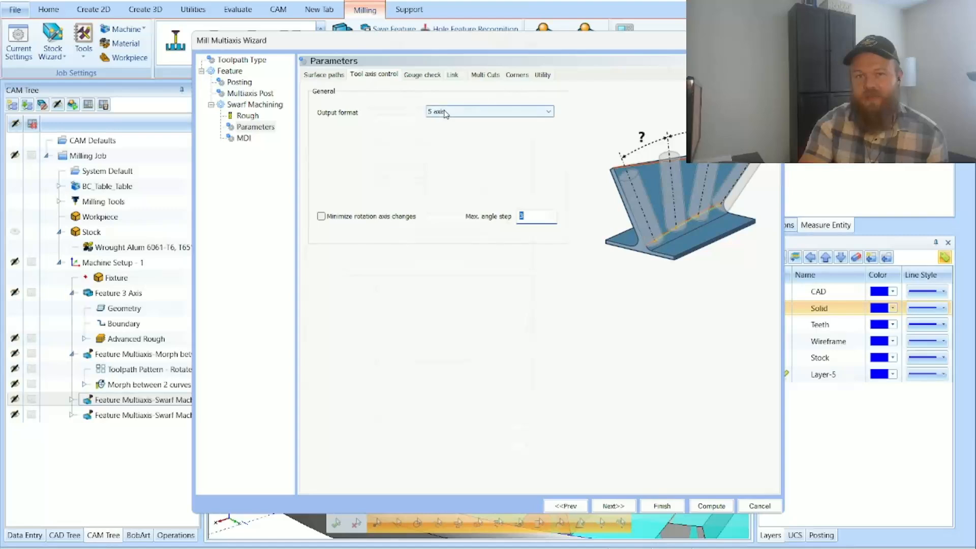
pyautogui.click(421, 75)
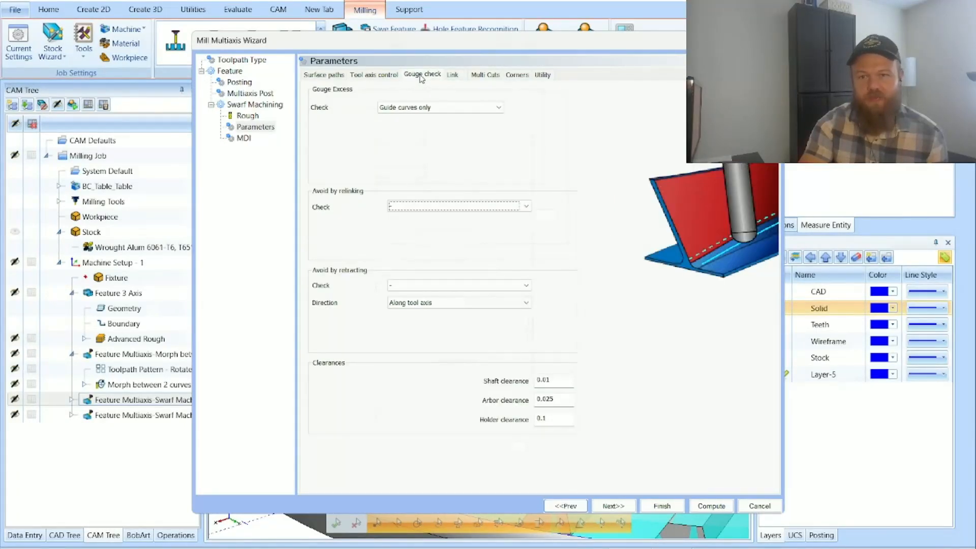
pyautogui.click(452, 75)
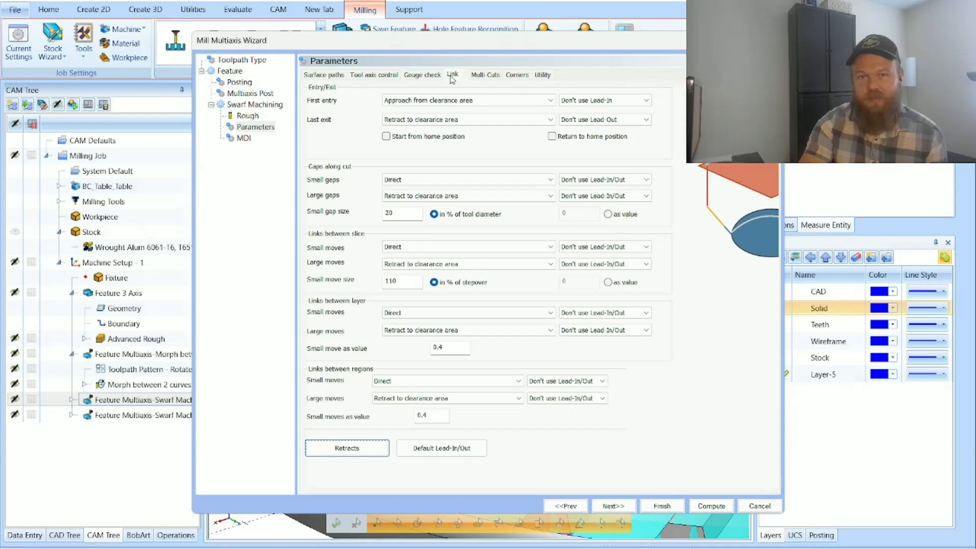
pyautogui.click(485, 74)
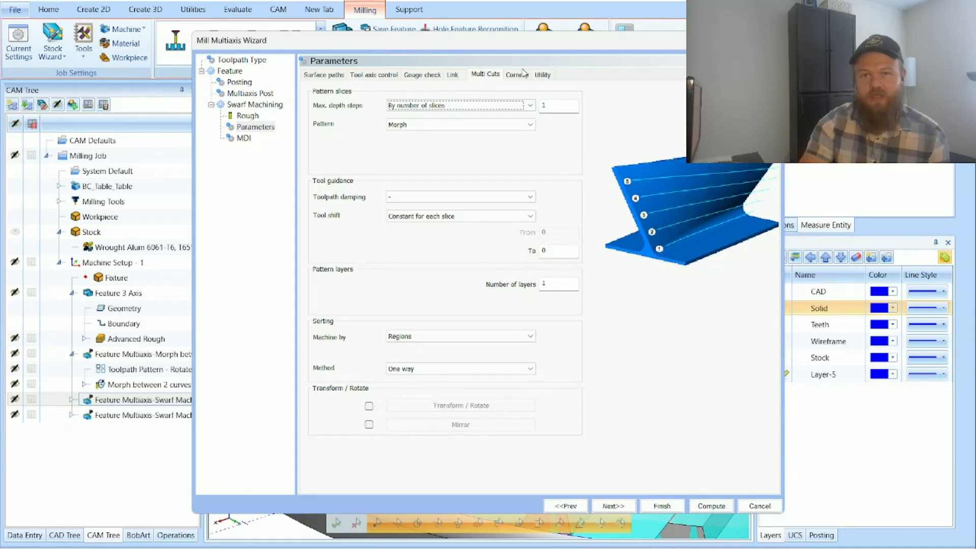
pyautogui.click(518, 75)
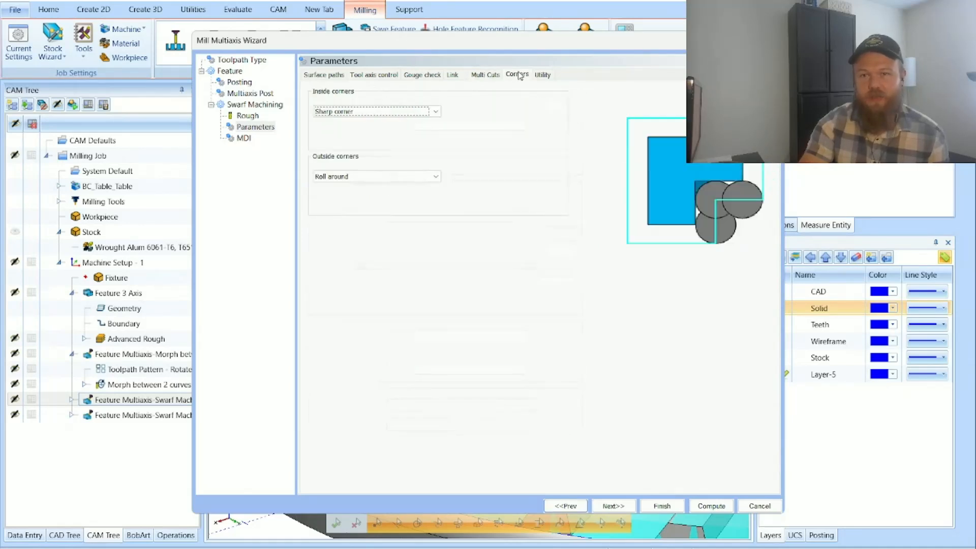
# Step: Preview the Loop option for outside corners and set the option back to Roll around
pyautogui.click(421, 177)
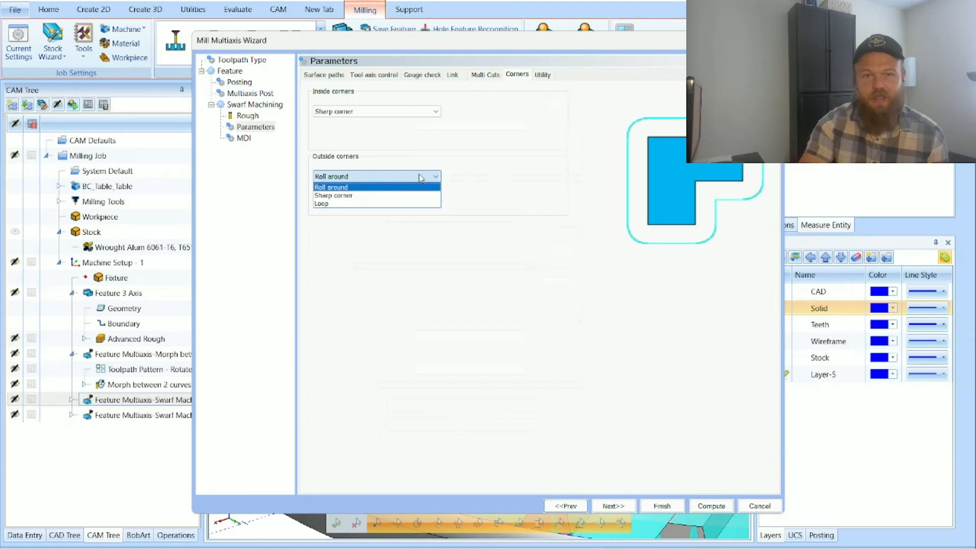
pyautogui.click(412, 192)
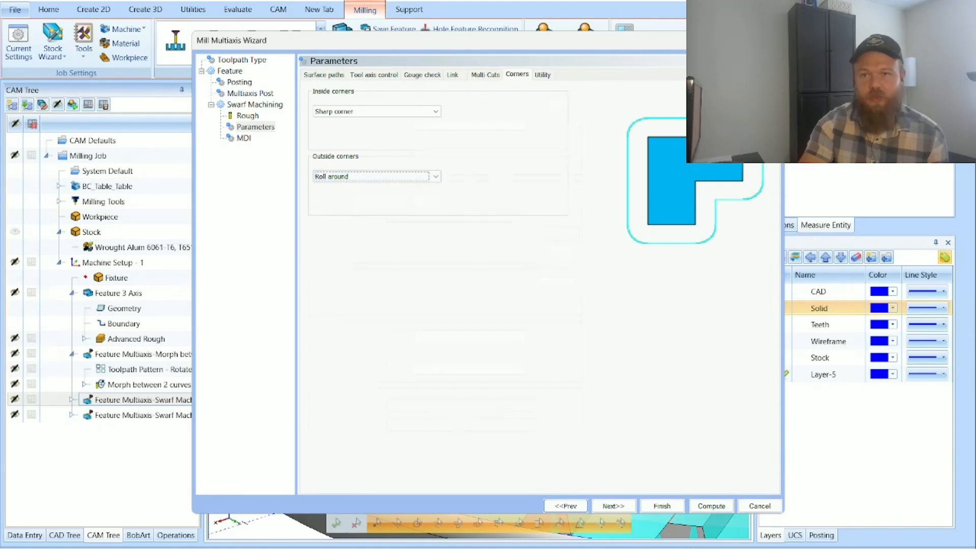
pyautogui.click(400, 178)
pyautogui.click(399, 204)
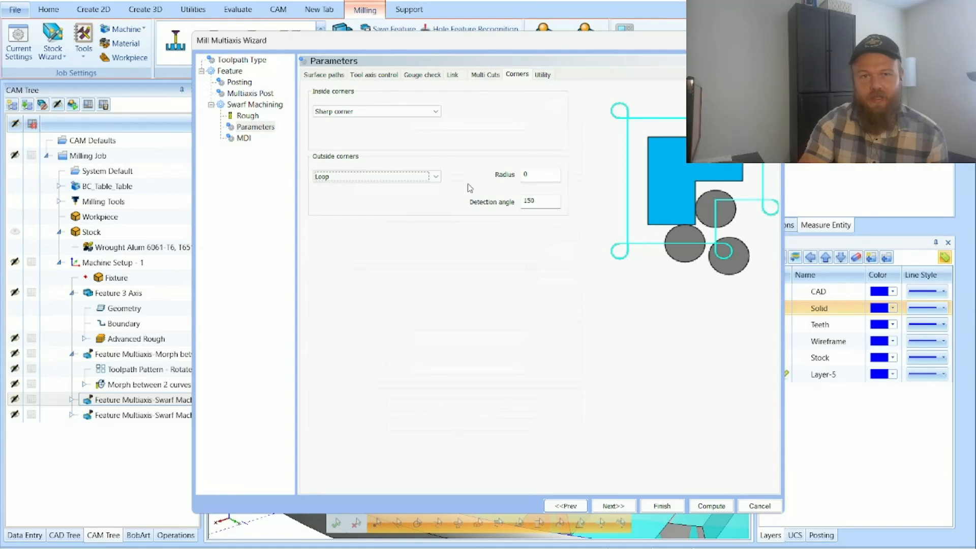
pyautogui.click(435, 177)
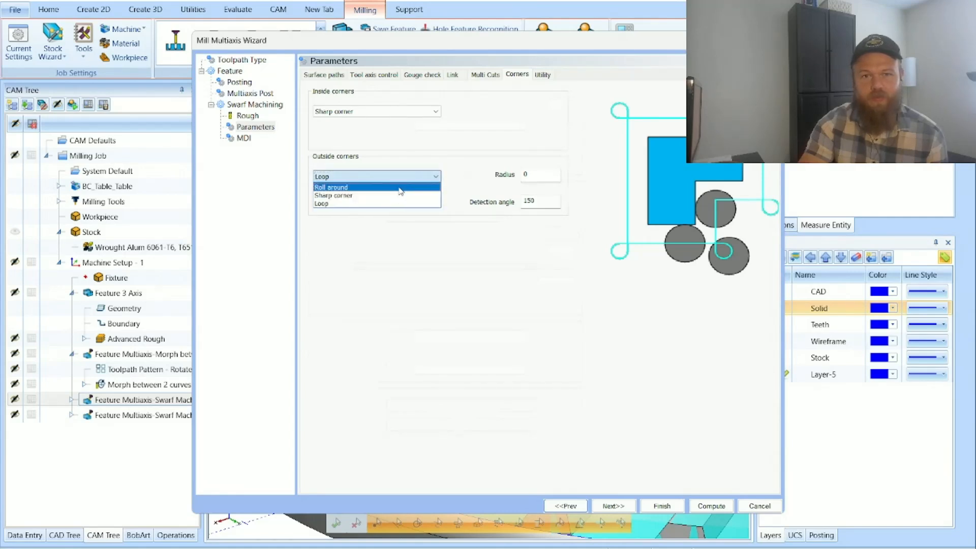
pyautogui.click(423, 193)
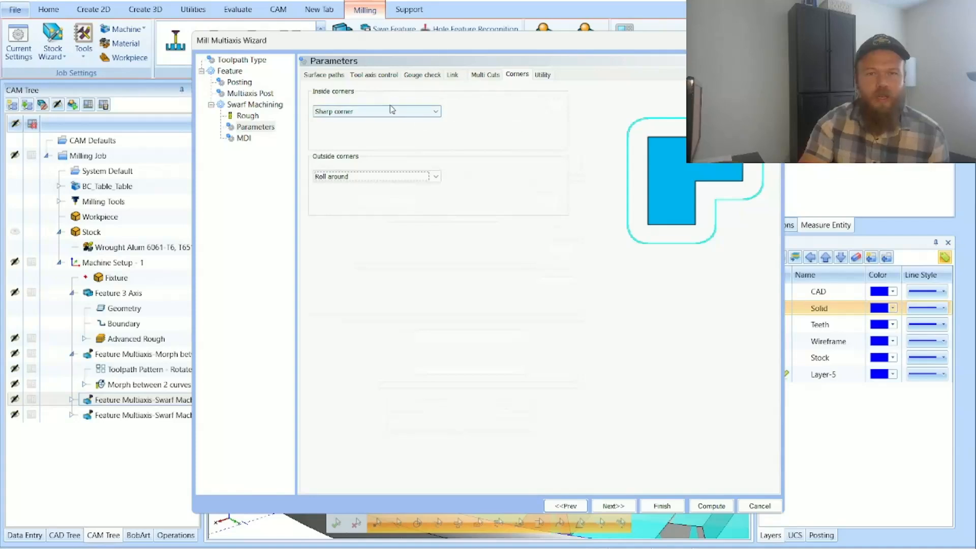
# Step: Return to the surface path settings, proceed to the MDI page and finish editing the Swarf feature
pyautogui.click(330, 77)
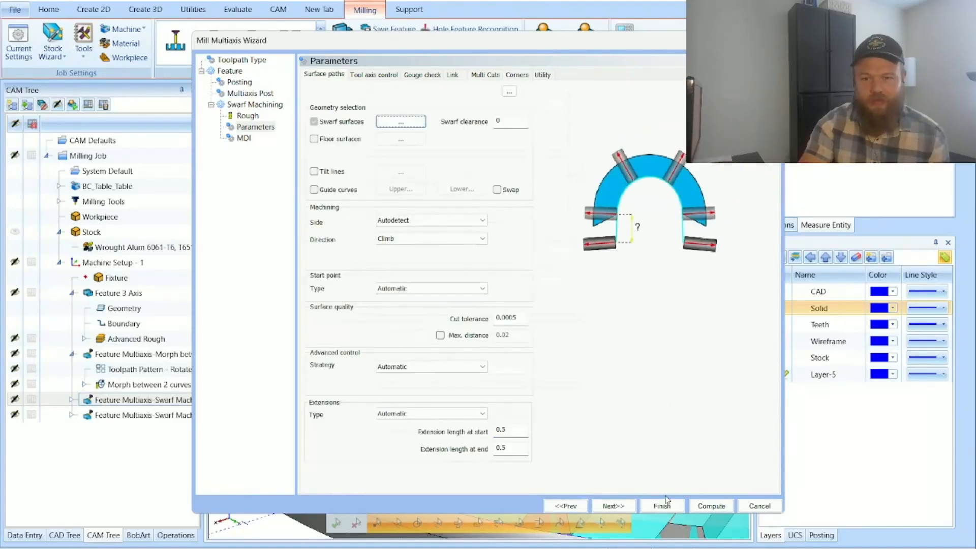
pyautogui.click(613, 506)
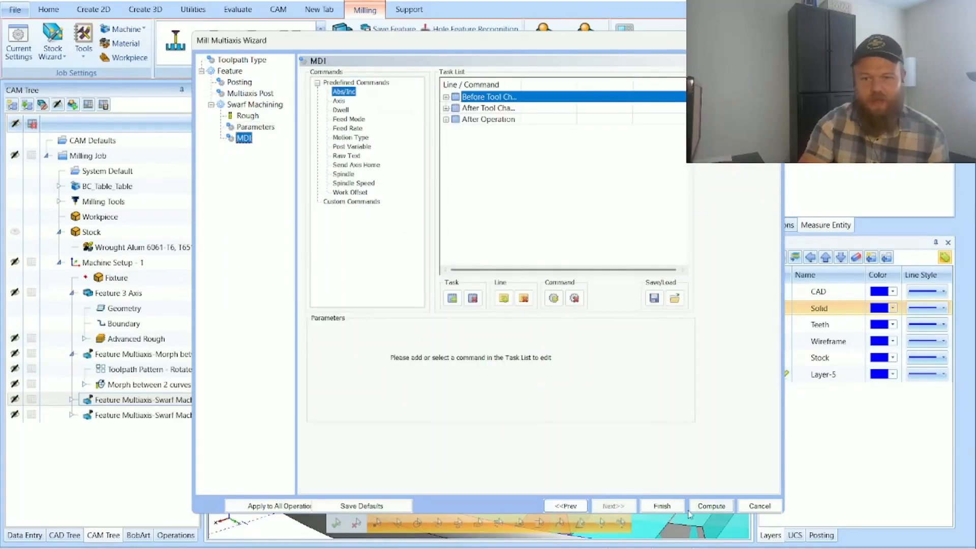
pyautogui.click(662, 505)
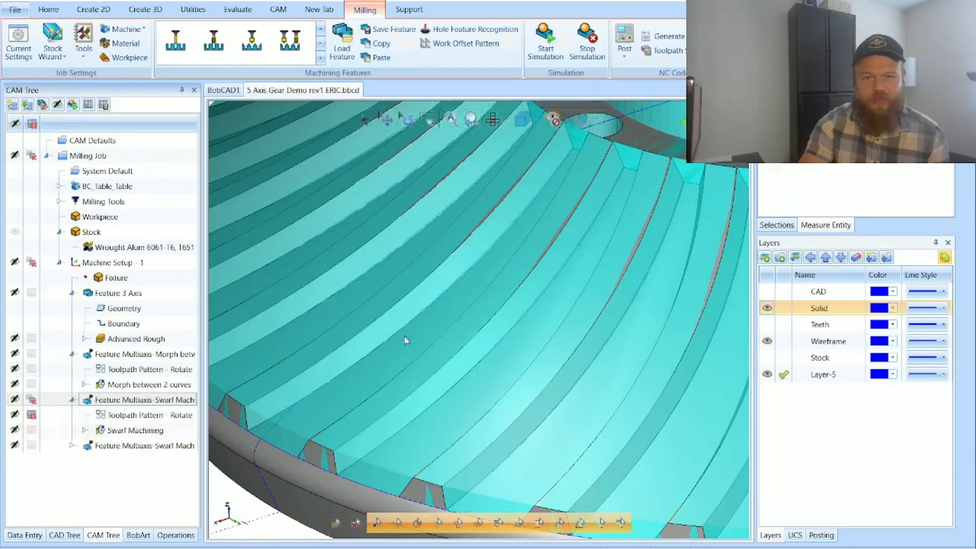
# Step: Highlight the first feature's Swarf Machining toolpath and start its backplot with a close view of the gear teeth
pyautogui.click(135, 430)
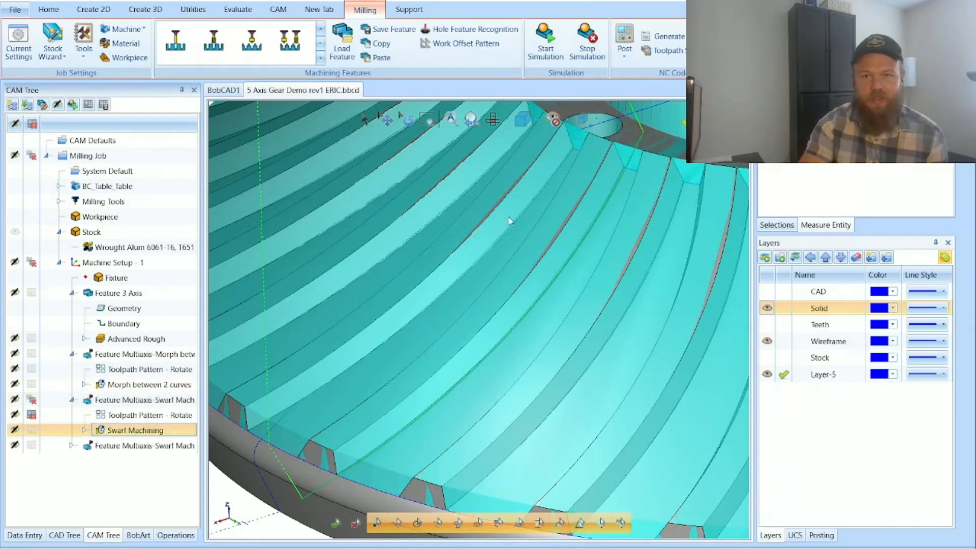
pyautogui.click(490, 190)
pyautogui.middleClick(486, 190)
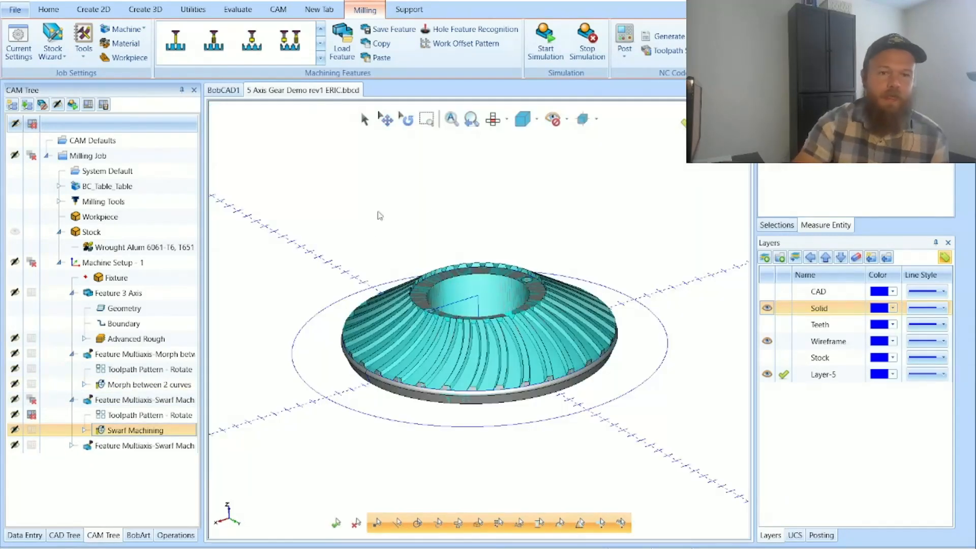
pyautogui.rightClick(177, 437)
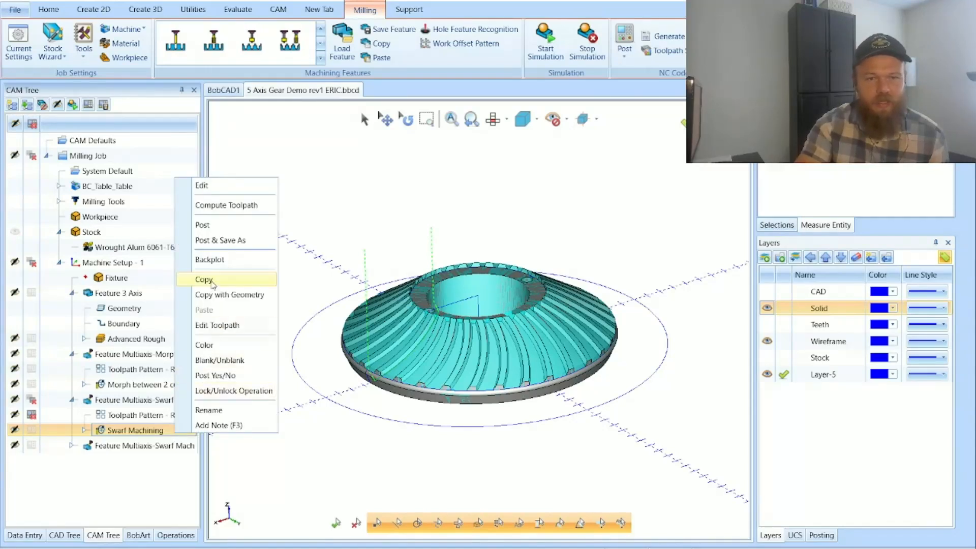
pyautogui.click(231, 269)
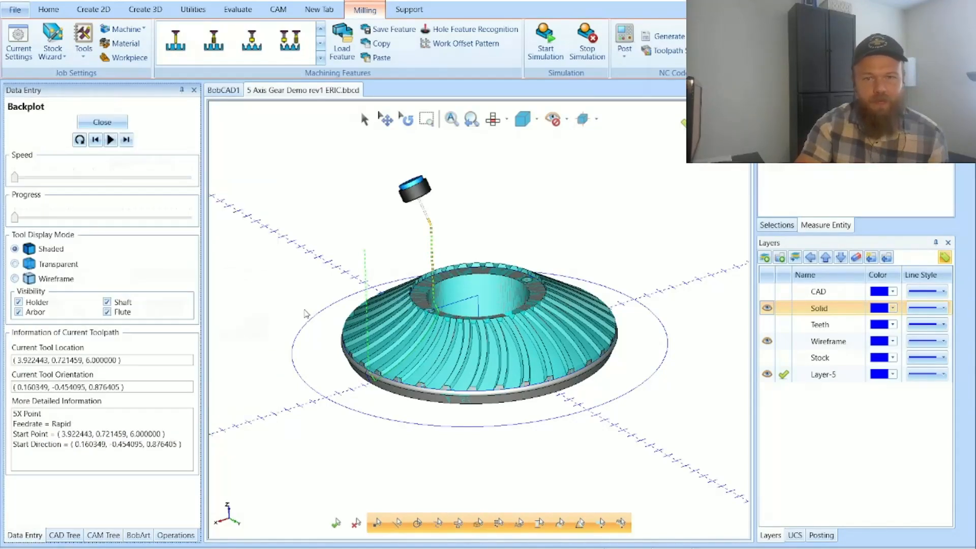
pyautogui.click(426, 120)
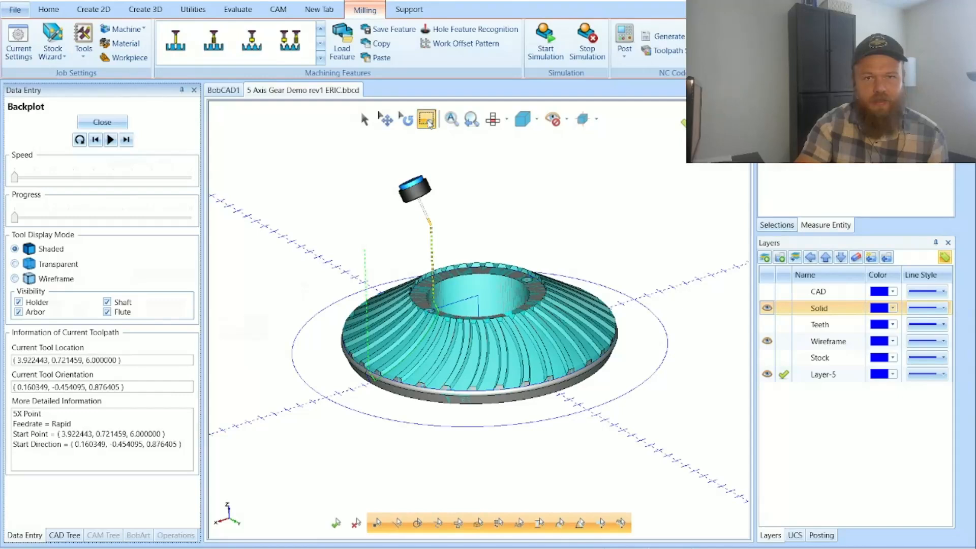
pyautogui.moveTo(322, 291); pyautogui.dragTo(484, 439)
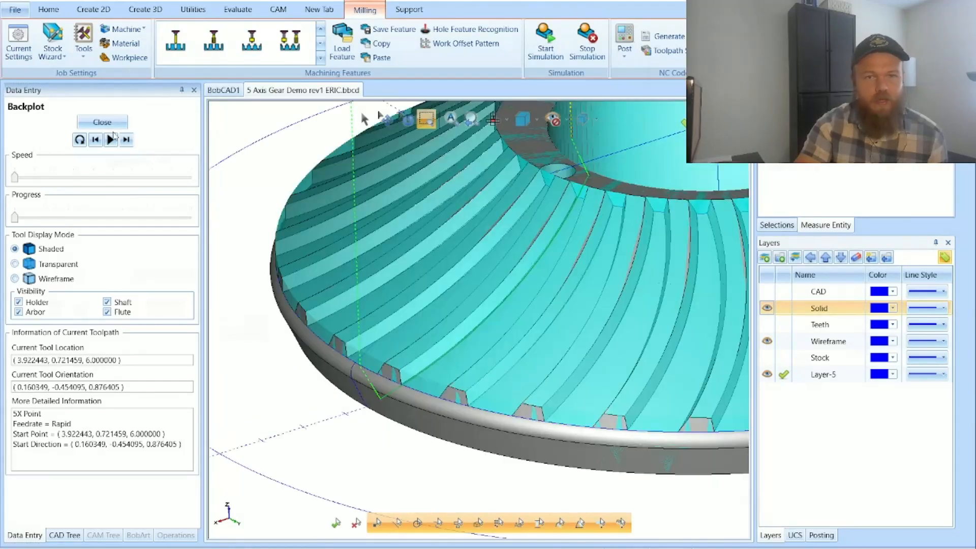
# Step: Step the backplot forward move by move to follow the tool entering and cutting along the gear tooth
pyautogui.click(126, 141)
pyautogui.click(126, 140)
pyautogui.click(126, 140)
pyautogui.click(126, 140)
pyautogui.click(126, 140)
pyautogui.click(126, 140)
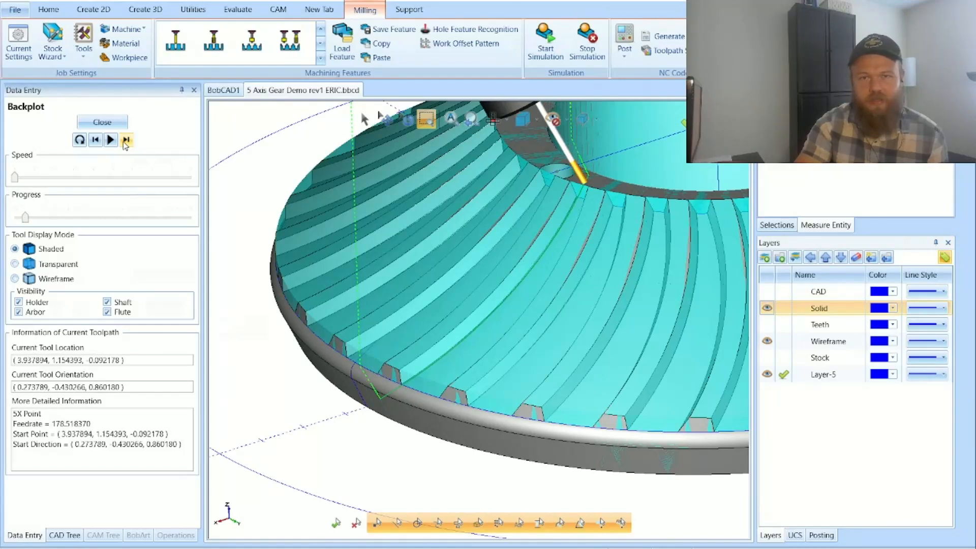
pyautogui.click(126, 140)
pyautogui.click(126, 141)
pyautogui.click(126, 140)
pyautogui.click(126, 140)
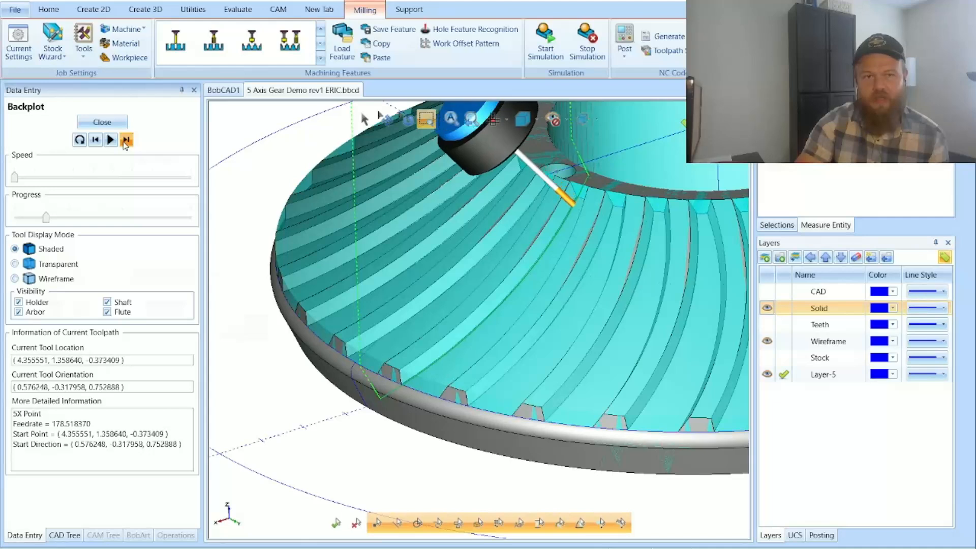
pyautogui.click(126, 141)
# Step: Play the rest of the swarf backplot at a higher speed and close the backplot
pyautogui.click(126, 140)
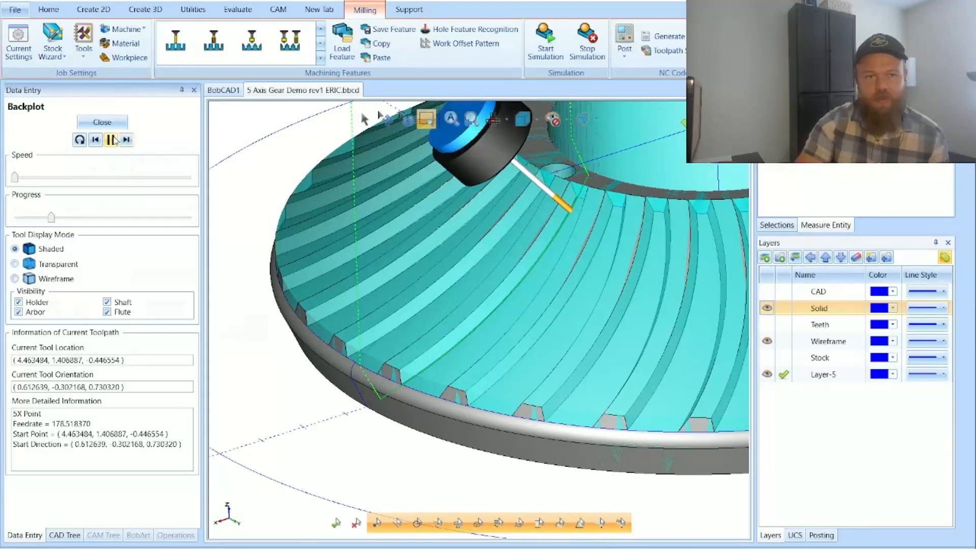
pyautogui.click(95, 178)
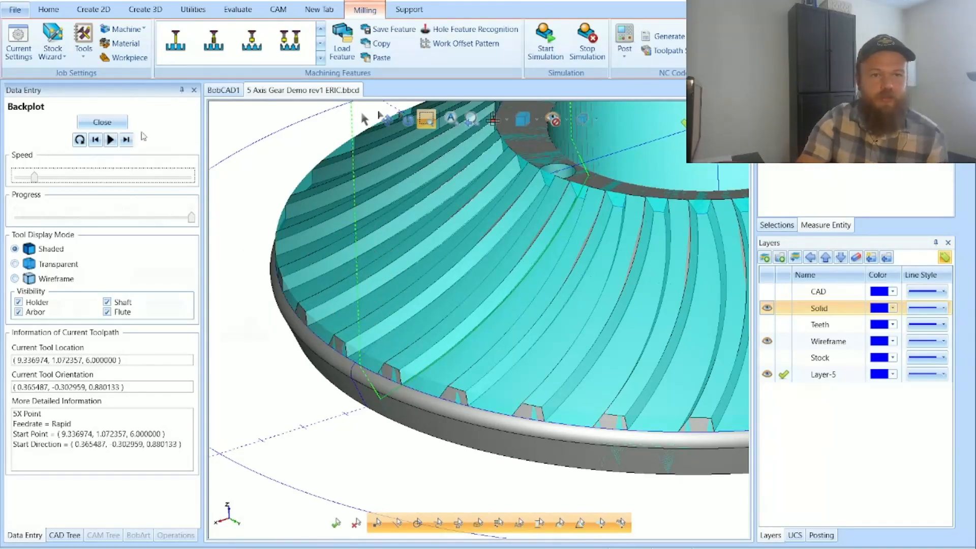
pyautogui.click(102, 122)
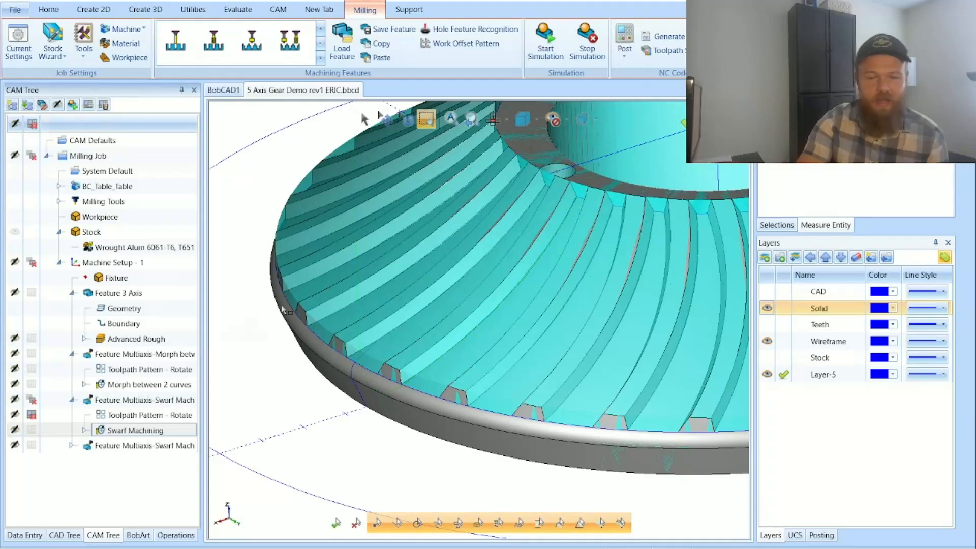
# Step: Highlight the Morph between 2 curves feature's rotated toolpaths and its single source toolpath on the whole gear, and collapse the feature
pyautogui.hotkey('ctrl', 'f')
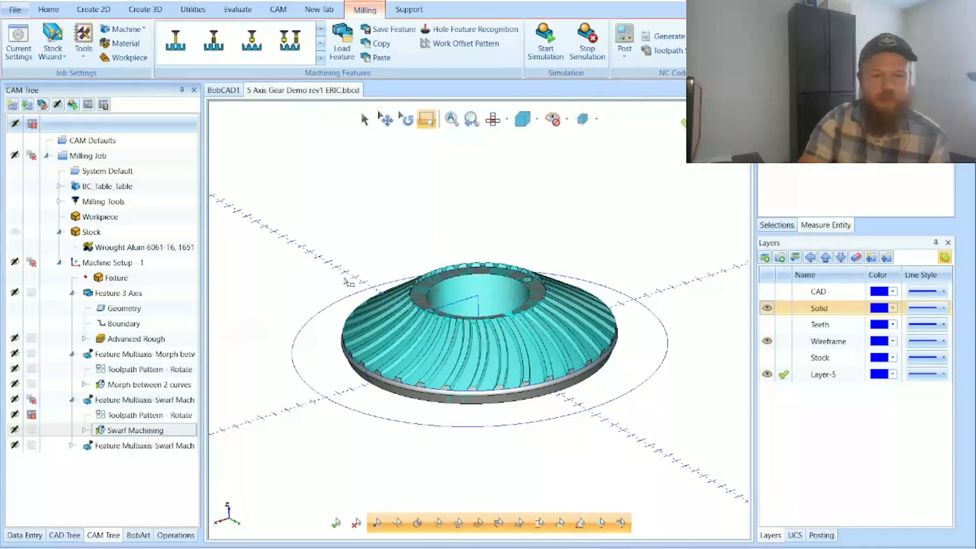
pyautogui.click(148, 376)
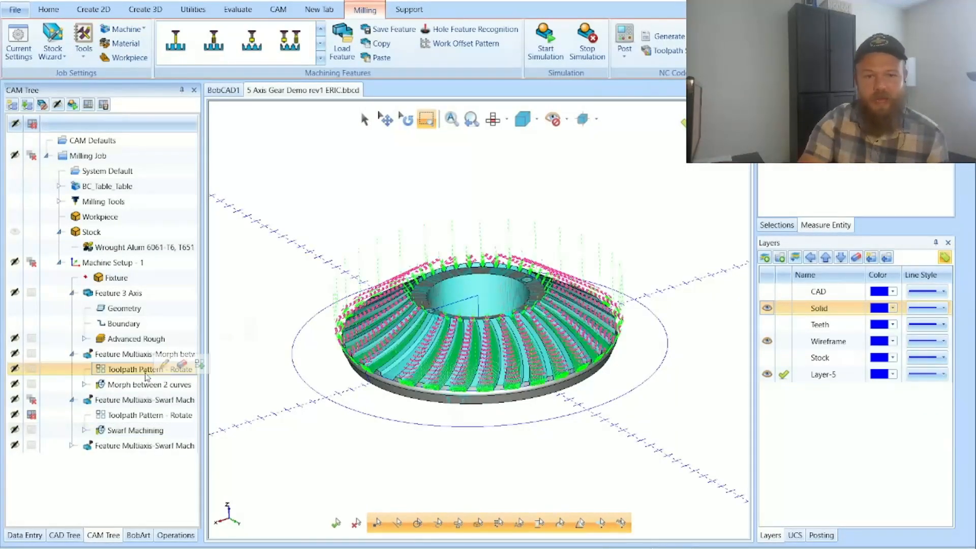
pyautogui.click(146, 384)
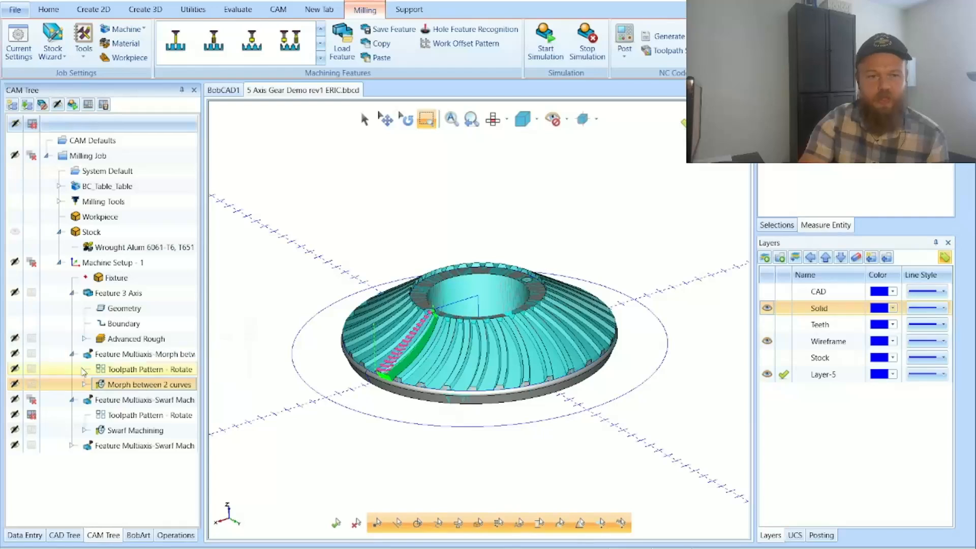
pyautogui.click(72, 354)
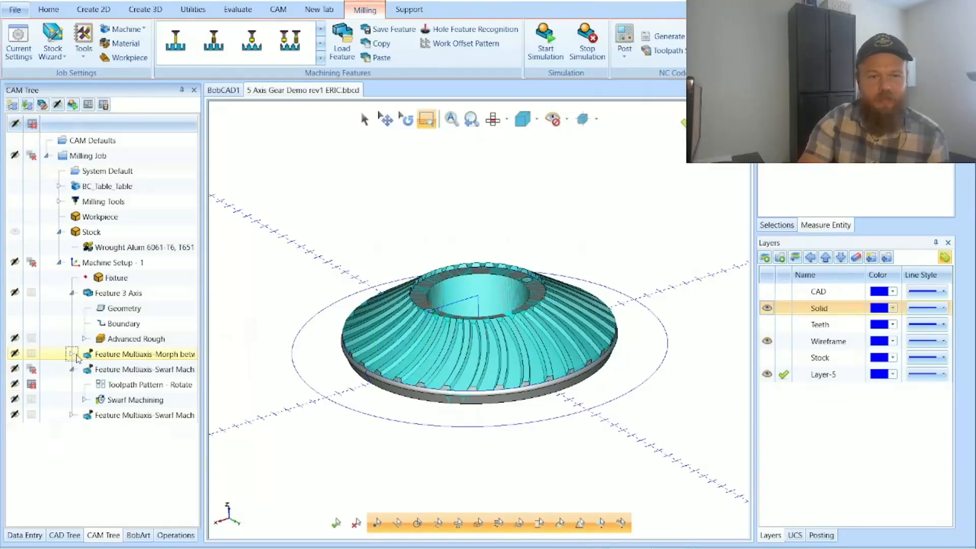
# Step: Preview the Rotate options for adding a toolpath pattern to the first Swarf feature, and cancel without adding one
pyautogui.rightClick(116, 375)
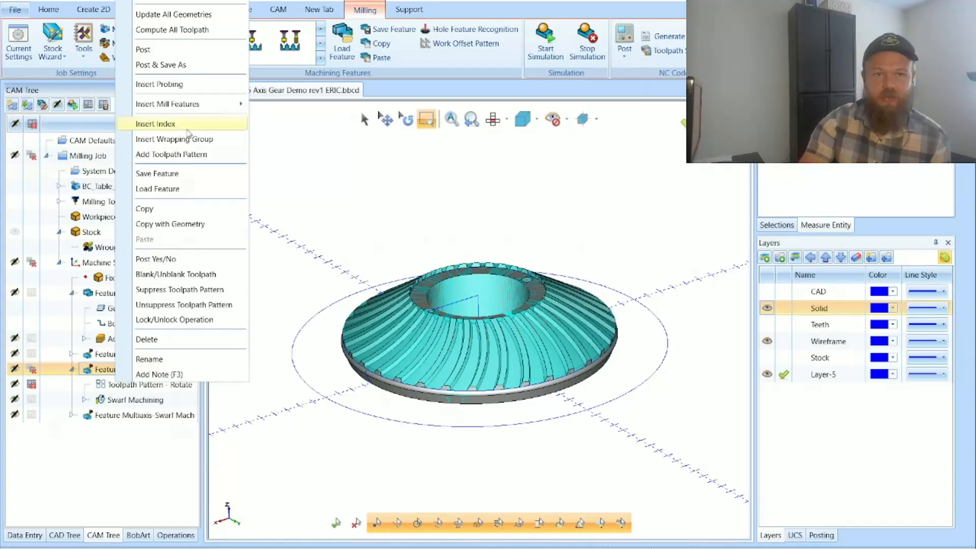
pyautogui.click(175, 154)
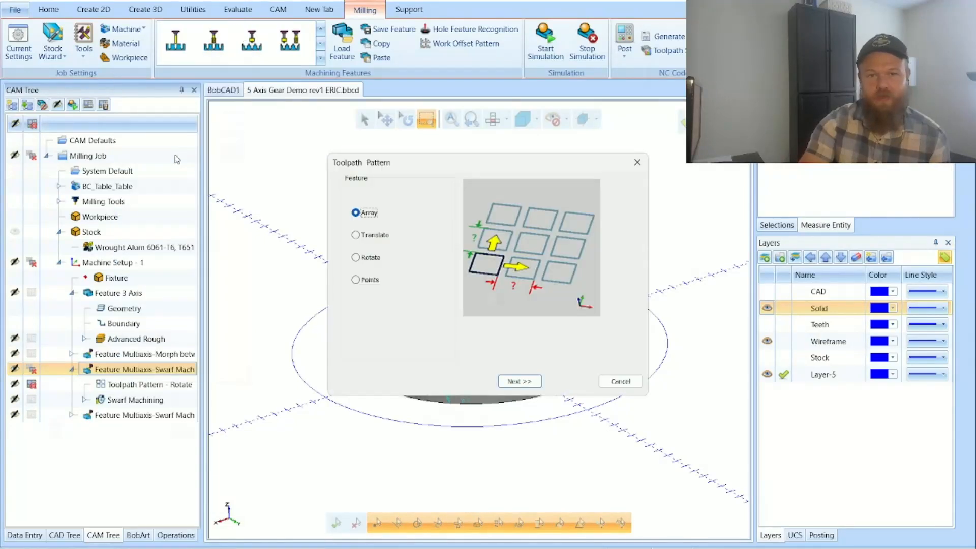
pyautogui.click(356, 258)
pyautogui.click(524, 380)
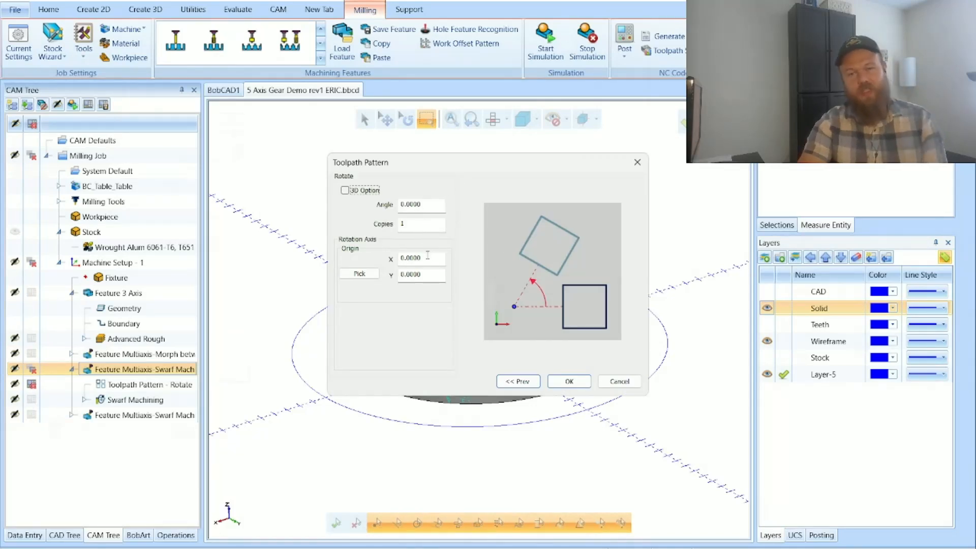
pyautogui.click(615, 382)
# Step: Inspect the gear's centre as rotation origin and review the angle and copies of the first Swarf feature's existing rotate pattern
pyautogui.click(491, 120)
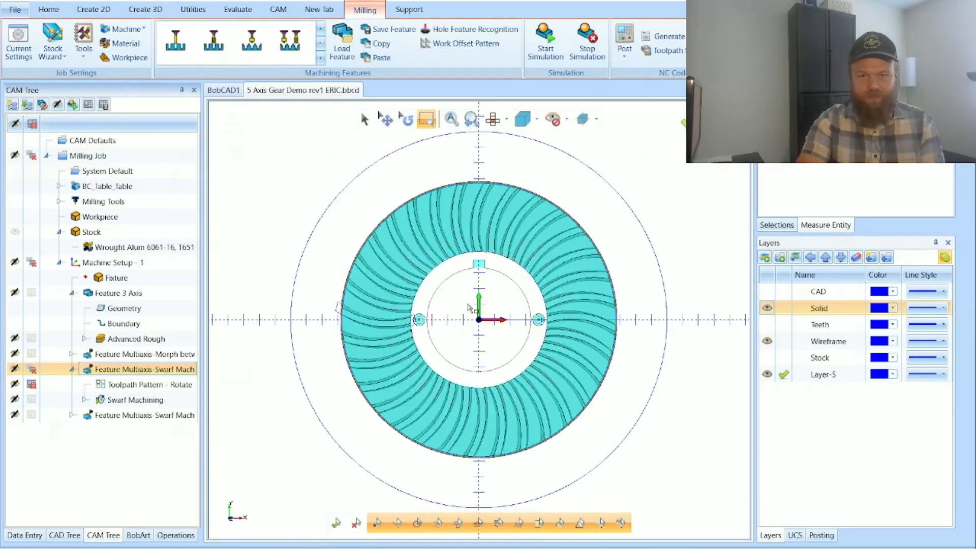
pyautogui.click(477, 316)
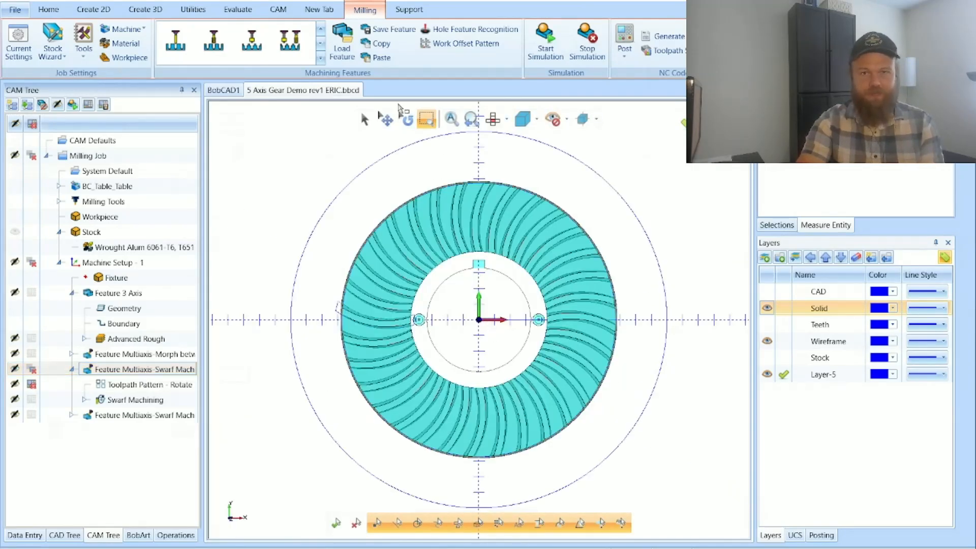
pyautogui.click(407, 120)
pyautogui.moveTo(580, 395); pyautogui.dragTo(583, 334)
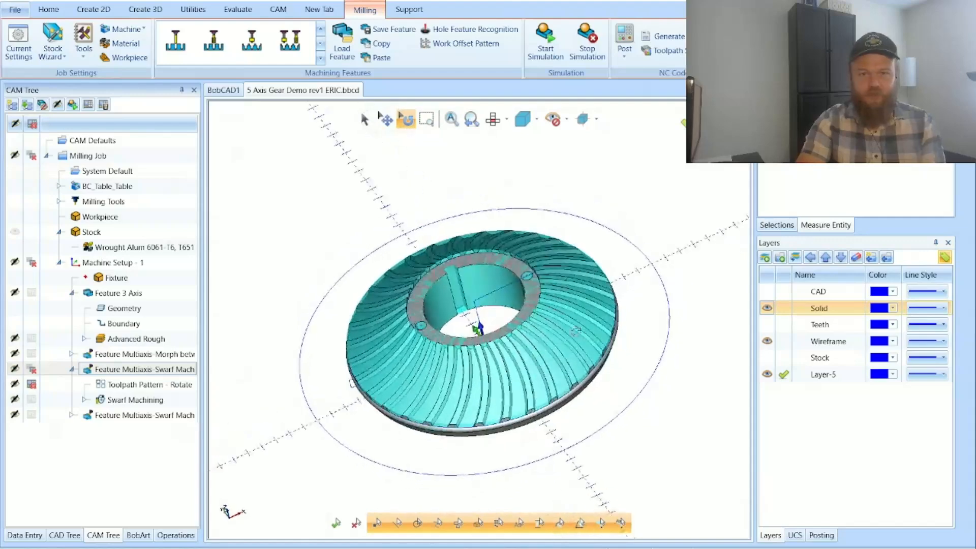
pyautogui.moveTo(479, 328); pyautogui.dragTo(480, 301)
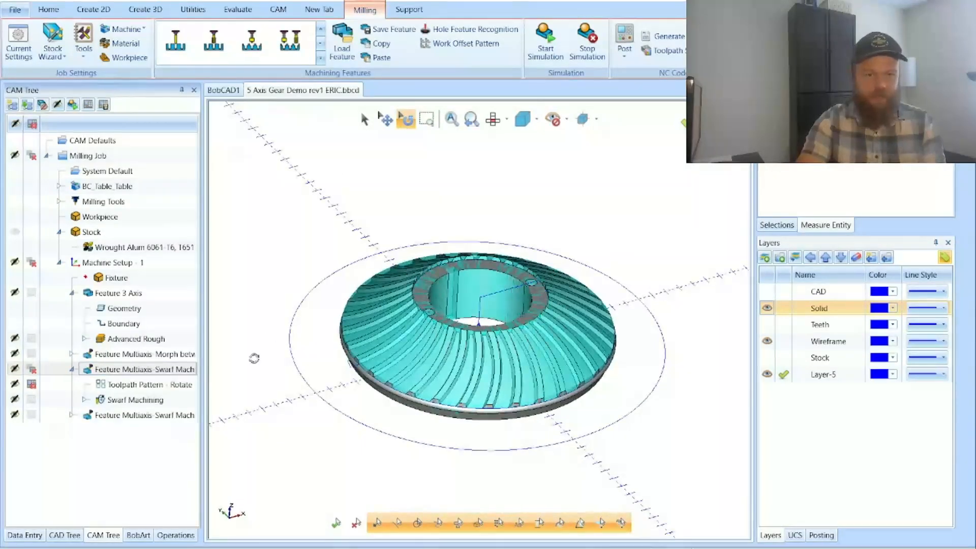
pyautogui.click(135, 399)
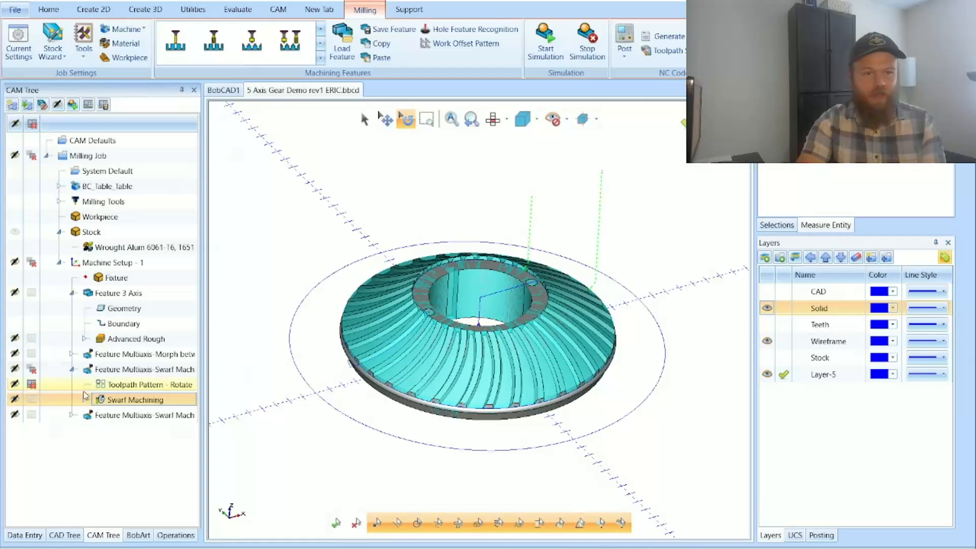
pyautogui.doubleClick(126, 385)
pyautogui.click(438, 207)
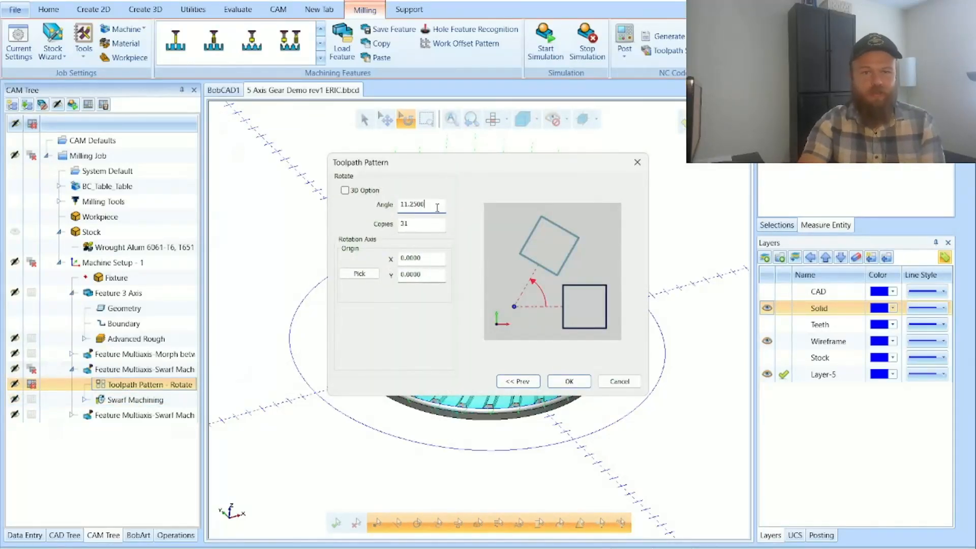
pyautogui.click(555, 379)
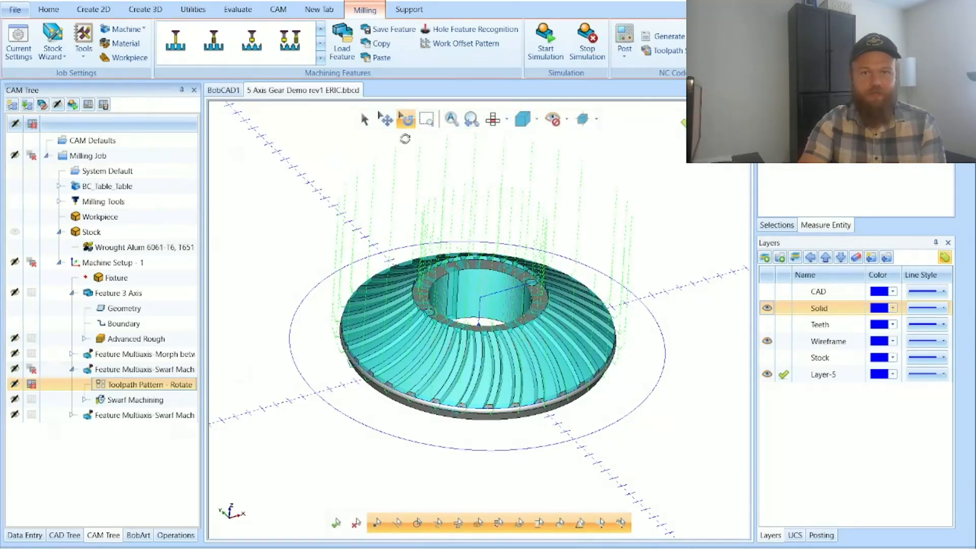
# Step: Highlight the first Swarf feature's rotated toolpaths close up on the gear teeth and hide the stock
pyautogui.click(427, 119)
pyautogui.moveTo(401, 304); pyautogui.dragTo(539, 448)
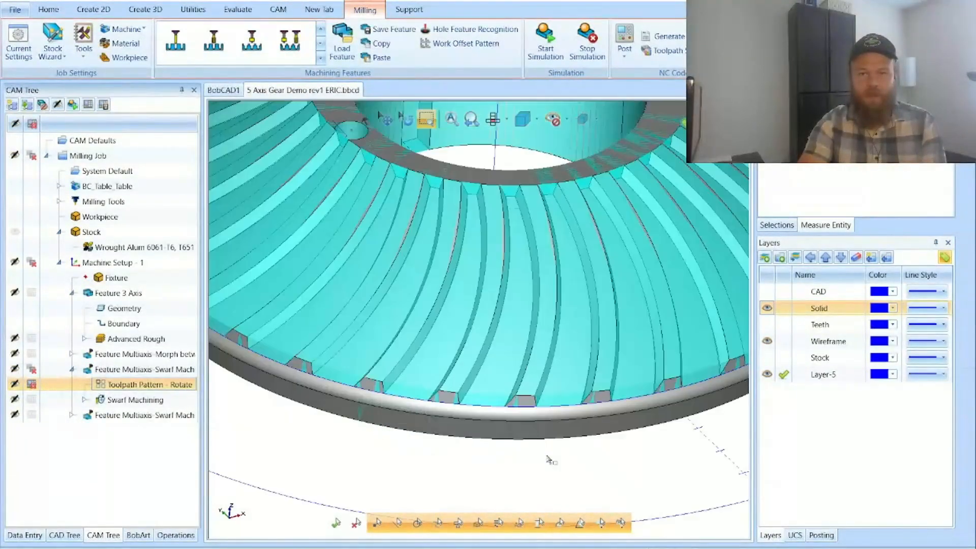
pyautogui.click(117, 369)
pyautogui.click(117, 386)
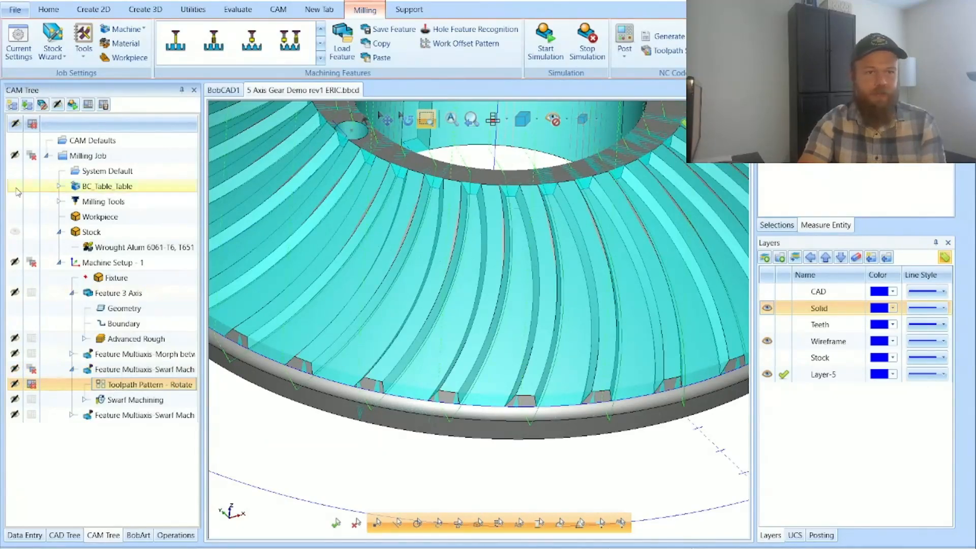
pyautogui.click(15, 232)
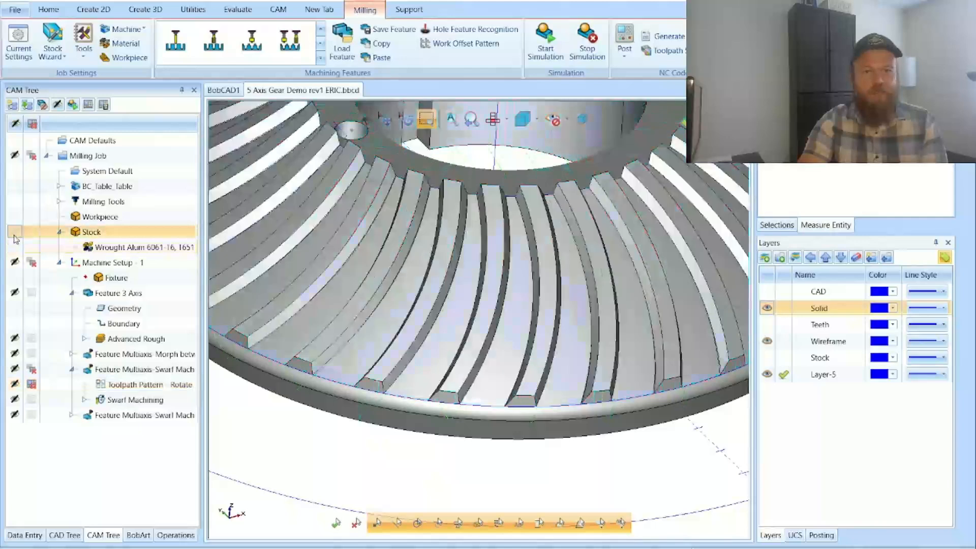
# Step: Cycle the status of the first Swarf feature's rotate pattern until its marker is cleared, and highlight the pattern
pyautogui.click(32, 385)
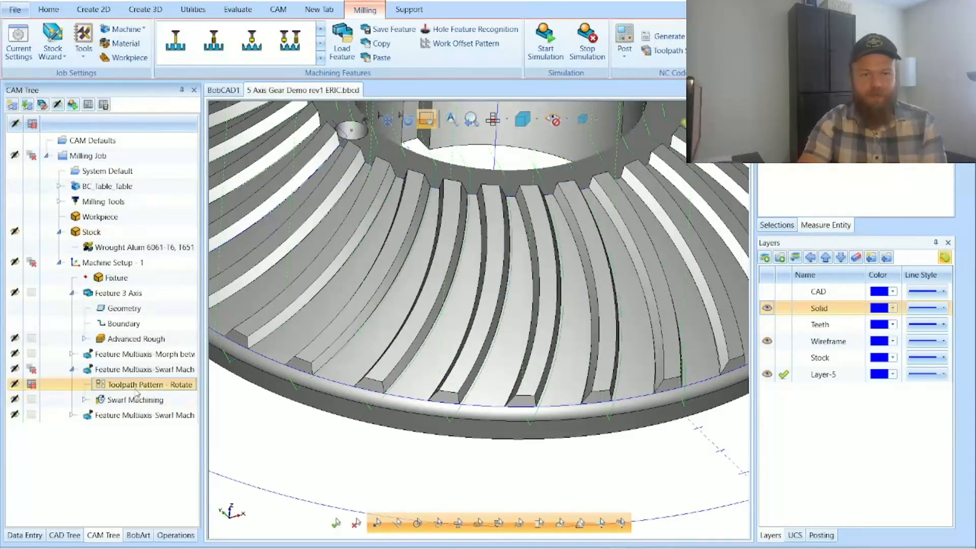
pyautogui.click(33, 385)
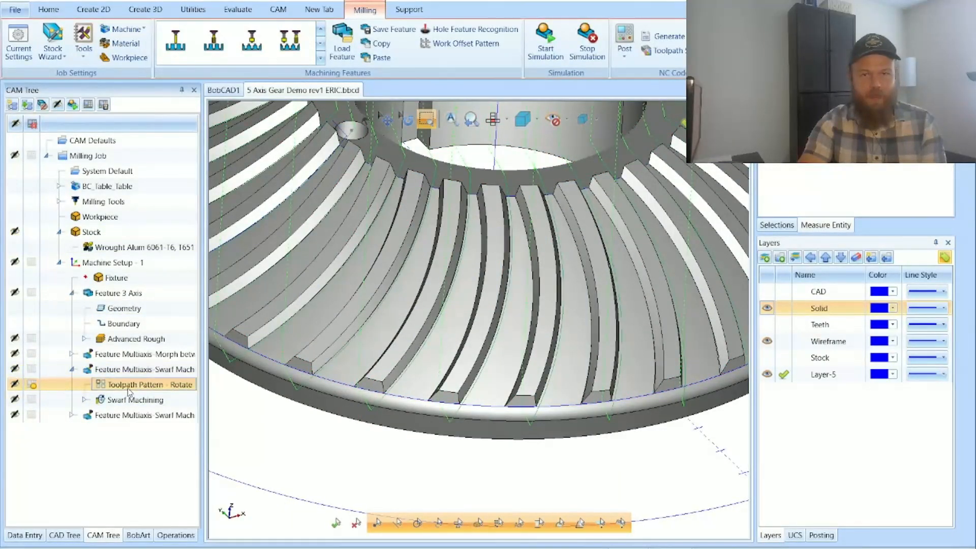
pyautogui.click(35, 388)
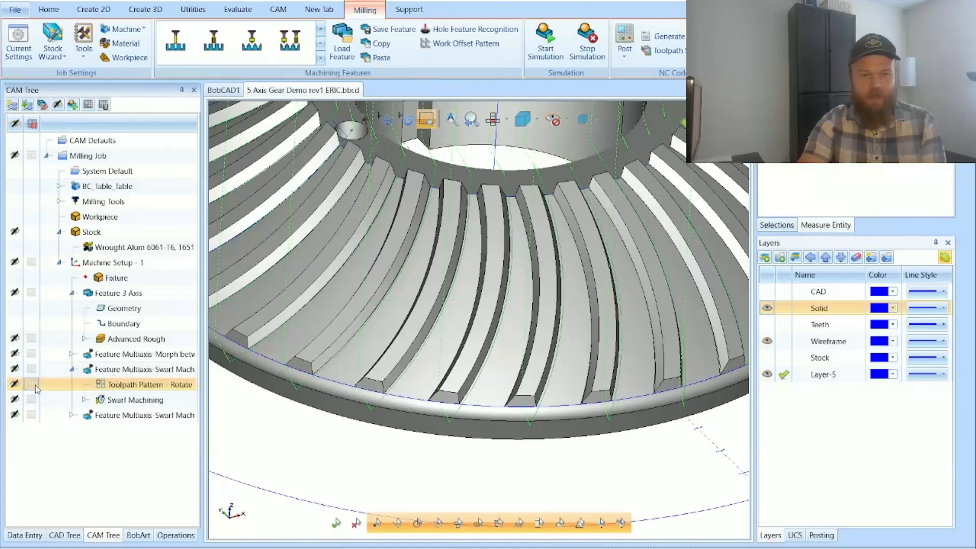
pyautogui.click(122, 385)
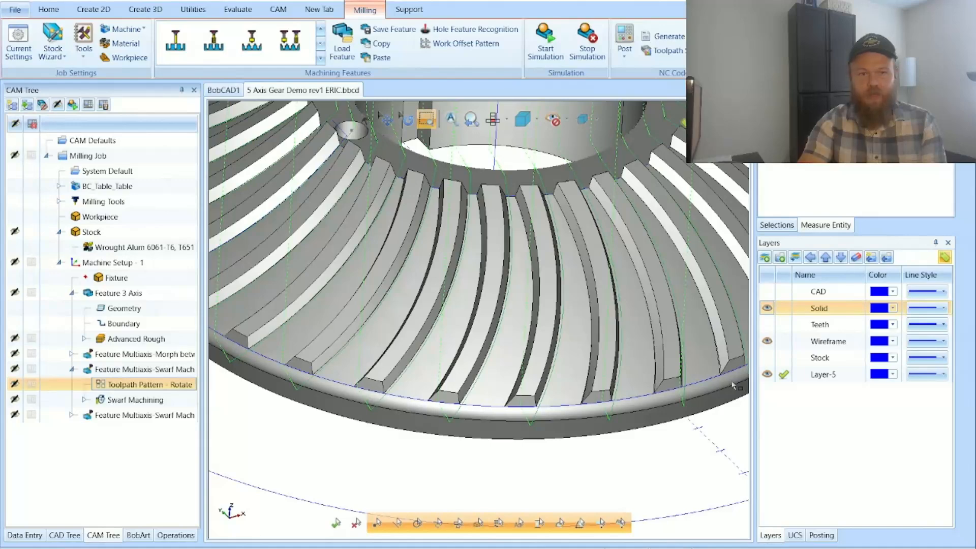
# Step: Examine the tooth face picked as swarf surface in the second Swarf feature's parameters, and leave the feature without changes
pyautogui.click(71, 415)
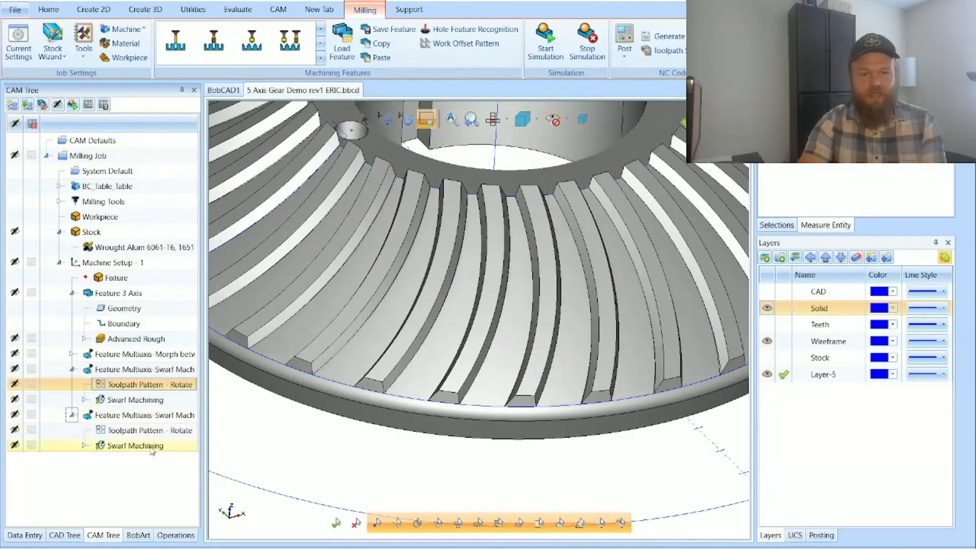
pyautogui.doubleClick(138, 416)
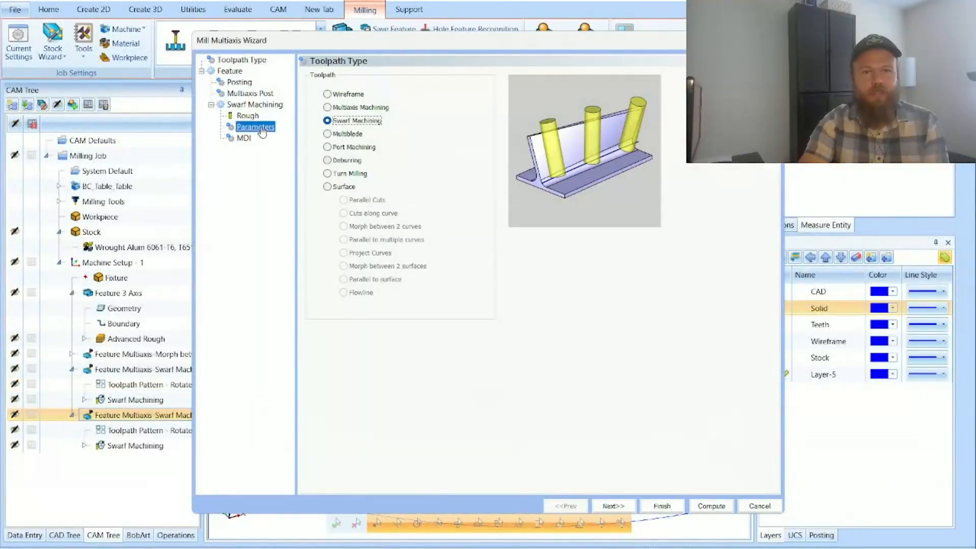
pyautogui.click(256, 127)
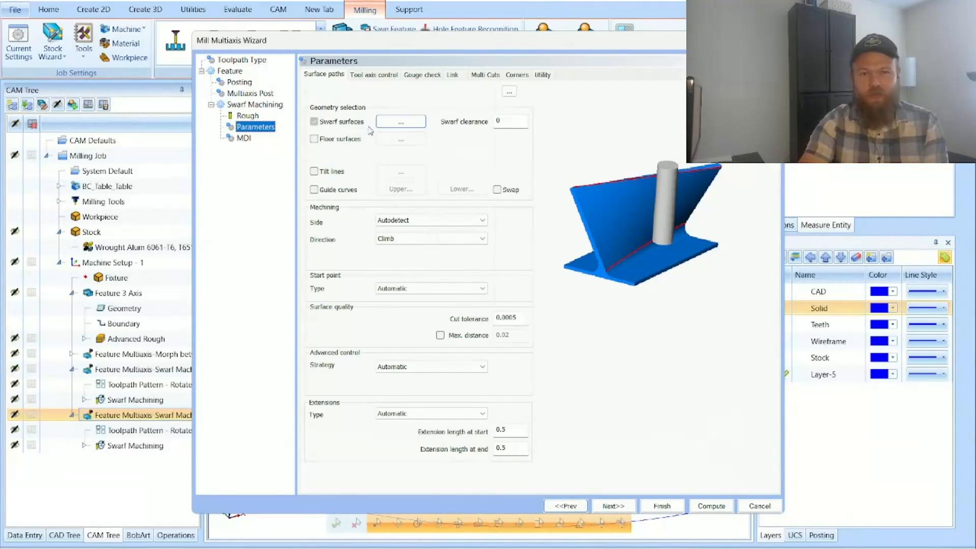
pyautogui.click(400, 122)
pyautogui.scroll(-10, 422, 443)
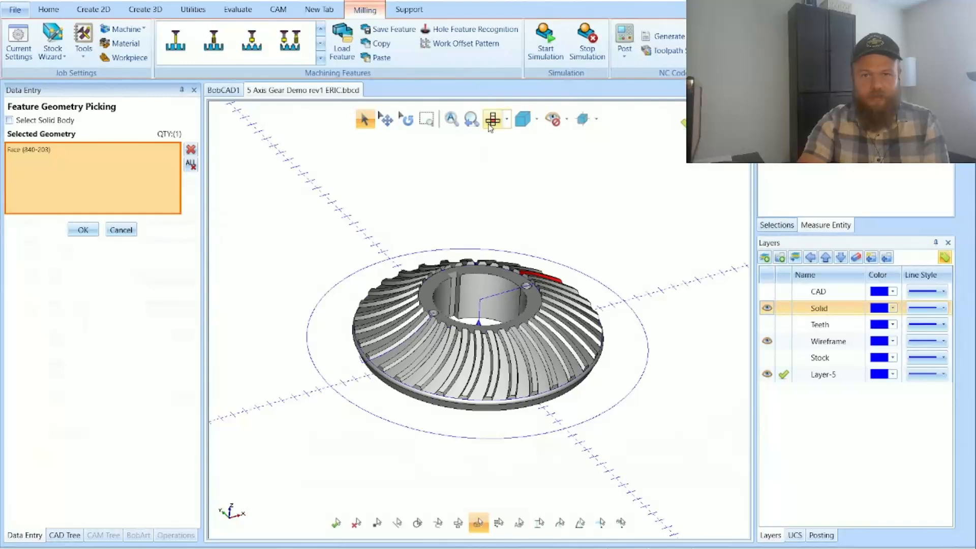
pyautogui.click(406, 120)
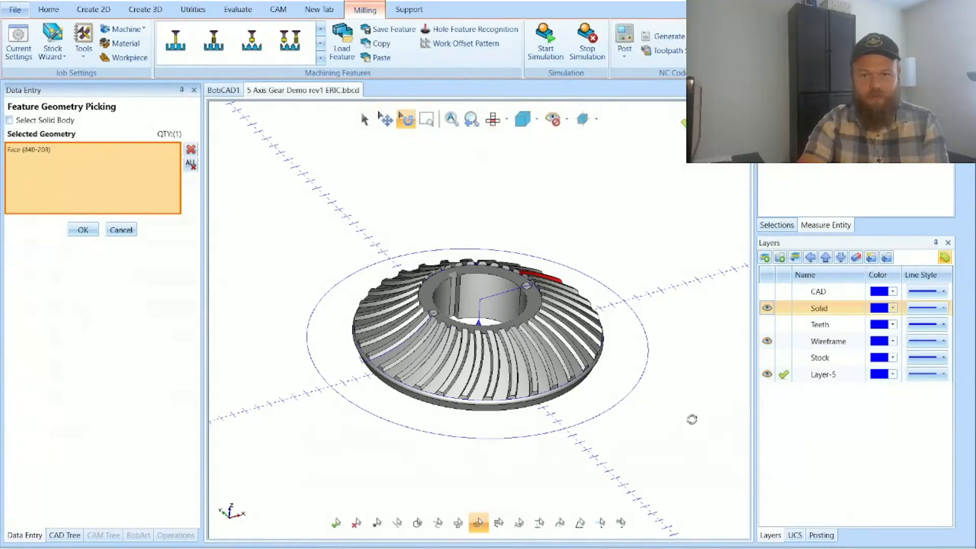
pyautogui.moveTo(652, 333); pyautogui.dragTo(619, 379)
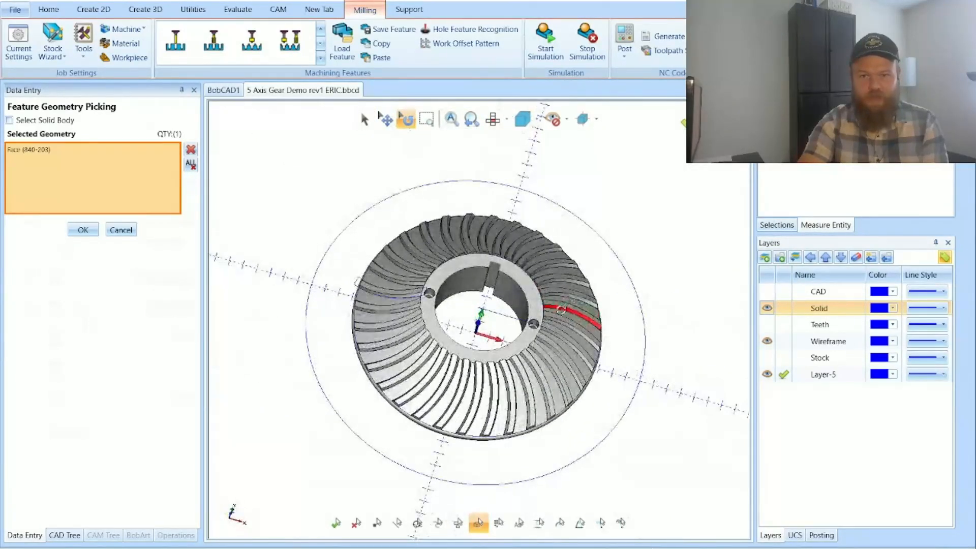
pyautogui.click(427, 120)
pyautogui.moveTo(535, 299); pyautogui.dragTo(638, 353)
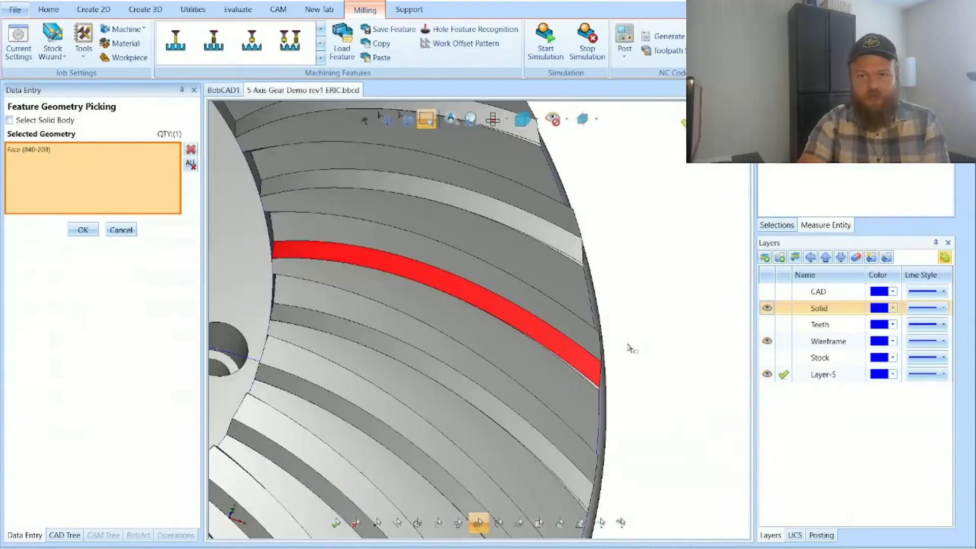
pyautogui.click(120, 230)
pyautogui.click(767, 507)
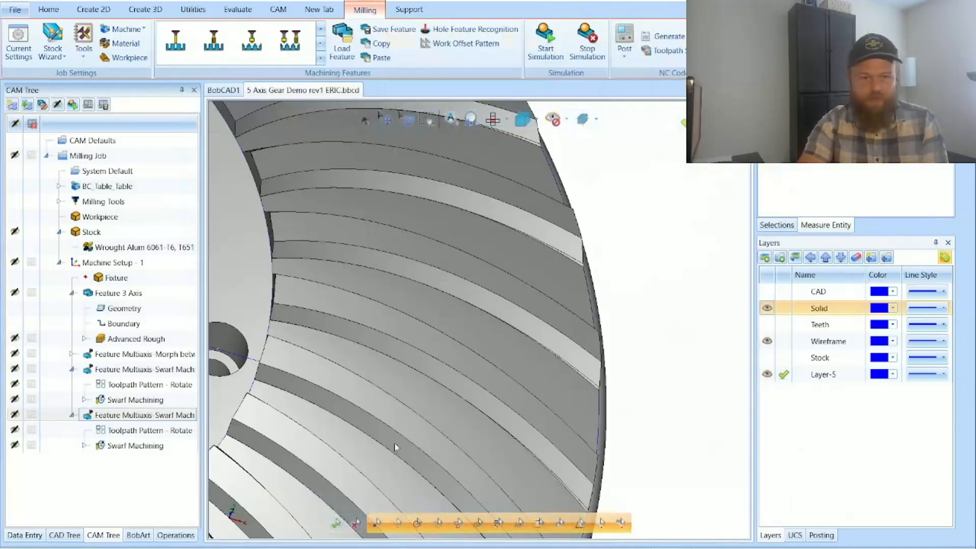
# Step: Expand the second feature's Swarf Machining operation and its geometry to show the curve and surface entries
pyautogui.click(85, 446)
pyautogui.click(105, 461)
pyautogui.click(99, 461)
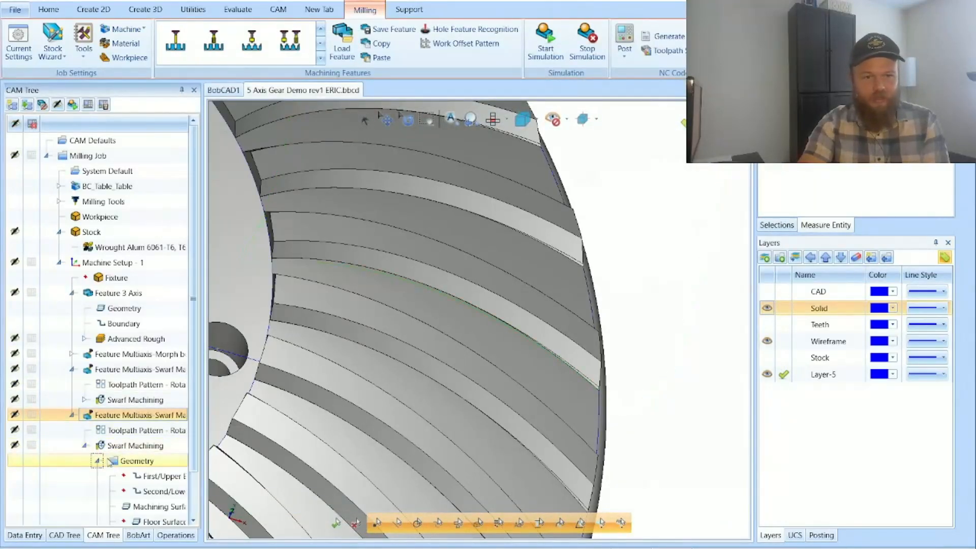
# Step: Highlight the second Swarf feature's machining surface, and expand the first feature's Swarf Machining geometry to reach its surface entry
pyautogui.click(162, 507)
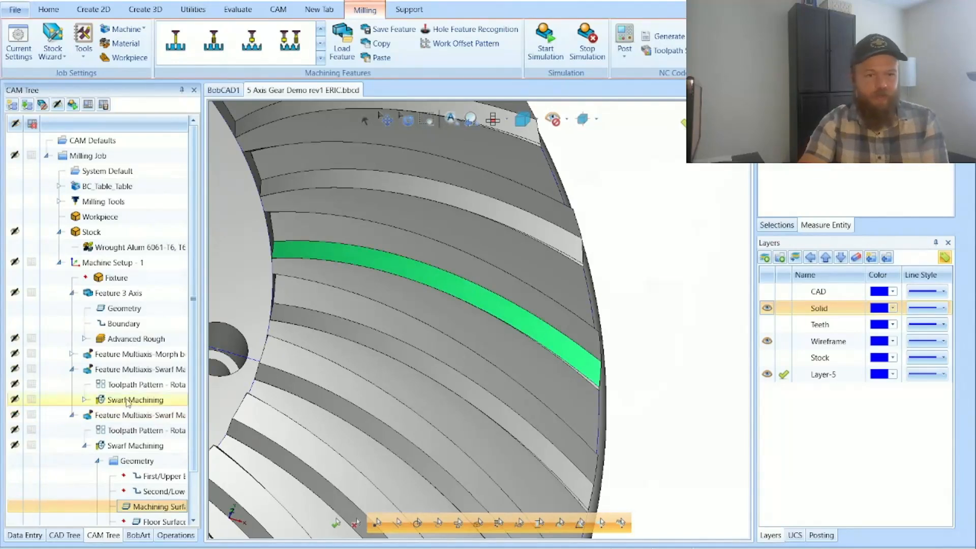
pyautogui.click(84, 399)
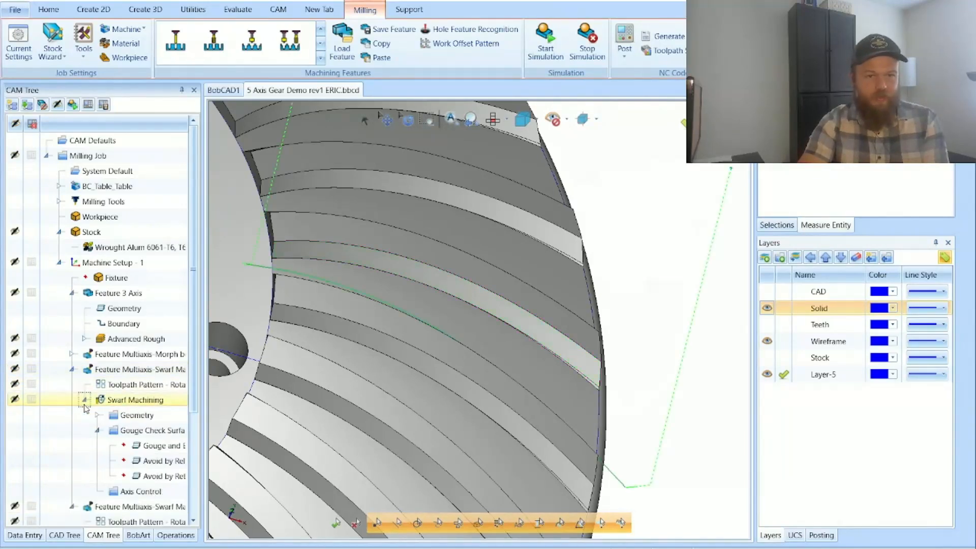
pyautogui.click(97, 430)
pyautogui.click(96, 415)
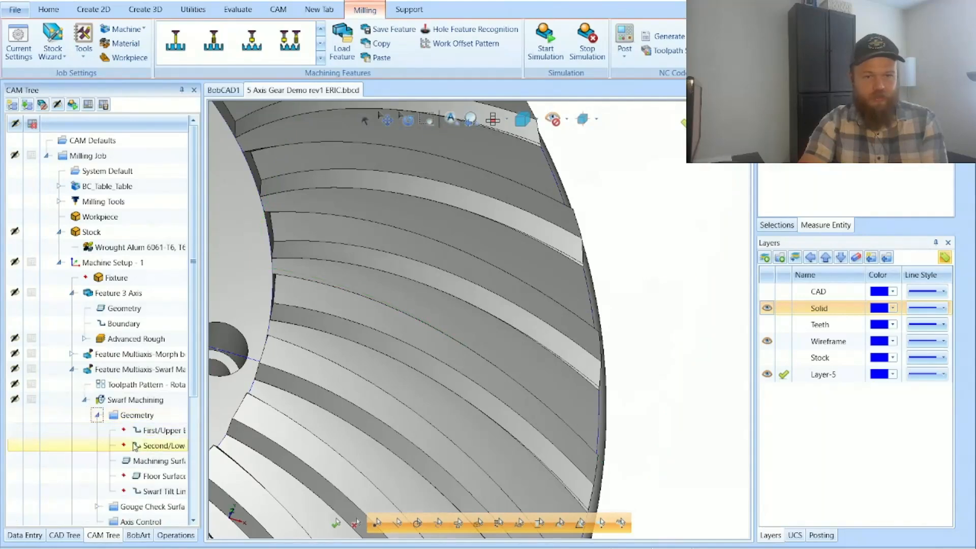
pyautogui.click(150, 464)
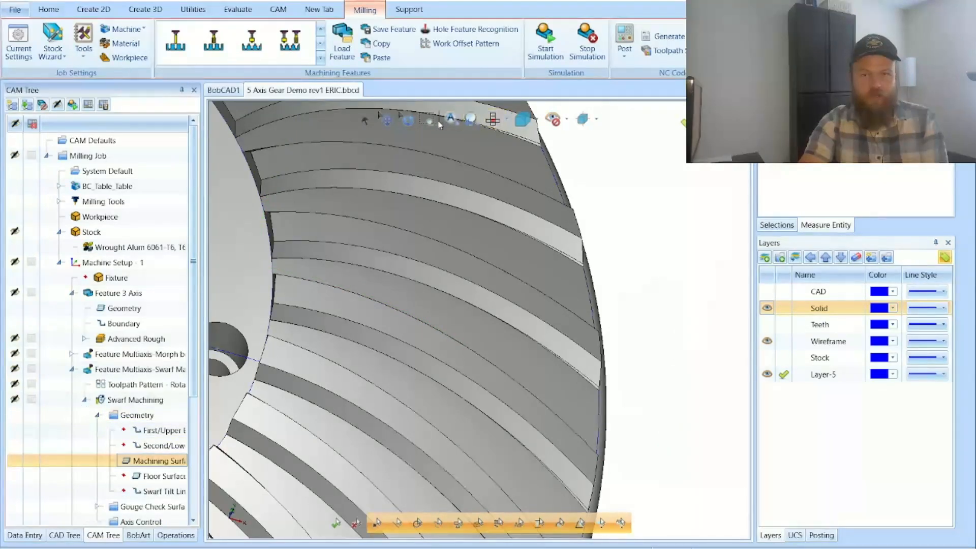
# Step: Highlight the first Swarf feature's machining surface on the whole gear and again close up on the tooth
pyautogui.click(407, 119)
pyautogui.moveTo(442, 203); pyautogui.dragTo(447, 247)
pyautogui.click(451, 119)
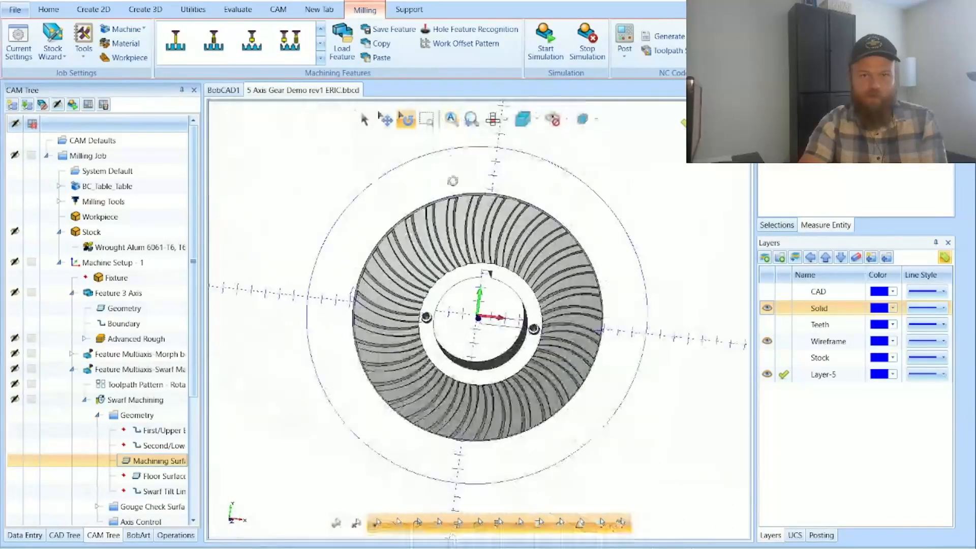
pyautogui.moveTo(601, 263); pyautogui.dragTo(580, 293)
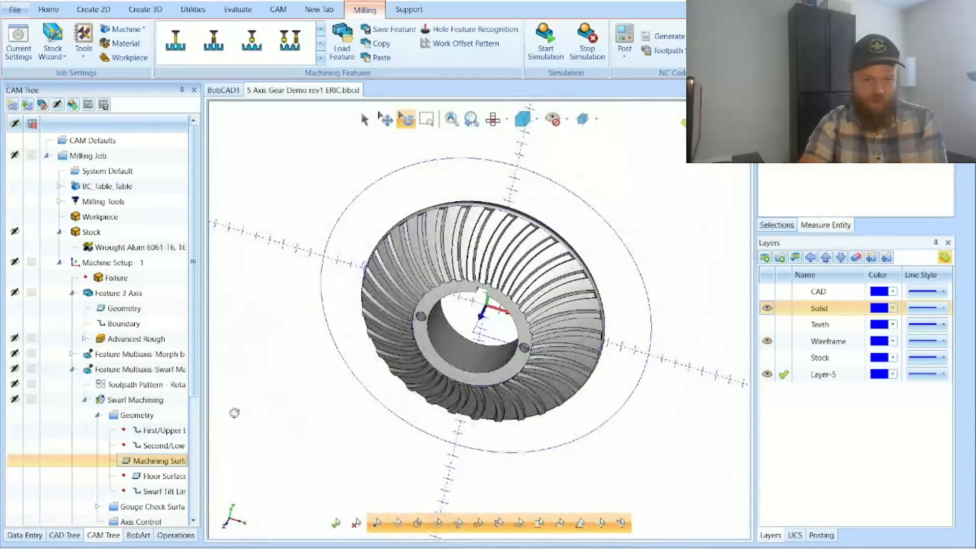
pyautogui.click(163, 431)
pyautogui.click(159, 461)
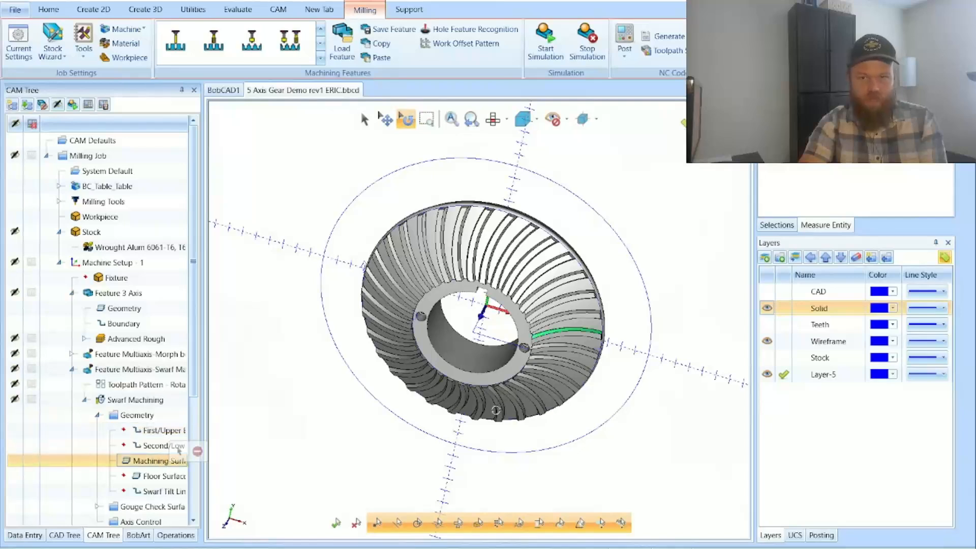
pyautogui.click(426, 119)
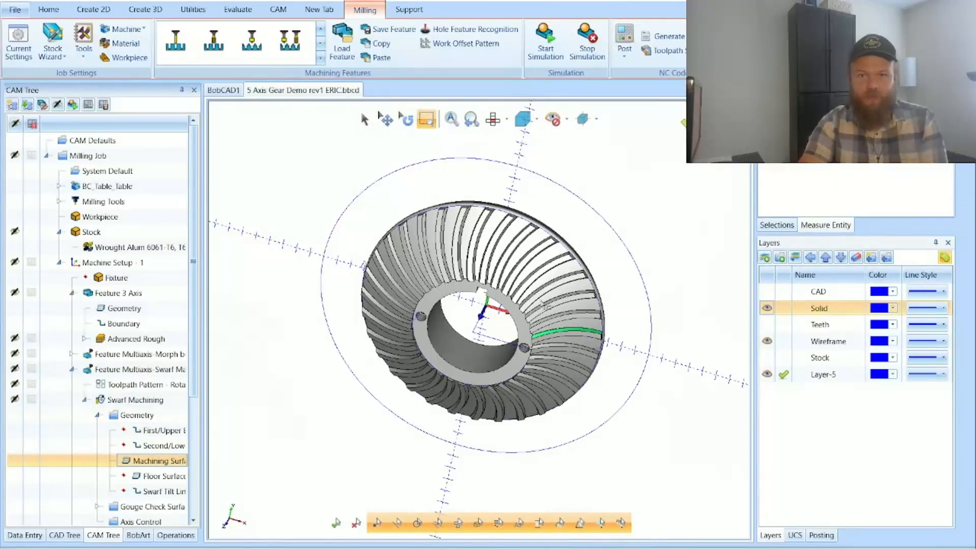
pyautogui.moveTo(530, 319); pyautogui.dragTo(612, 349)
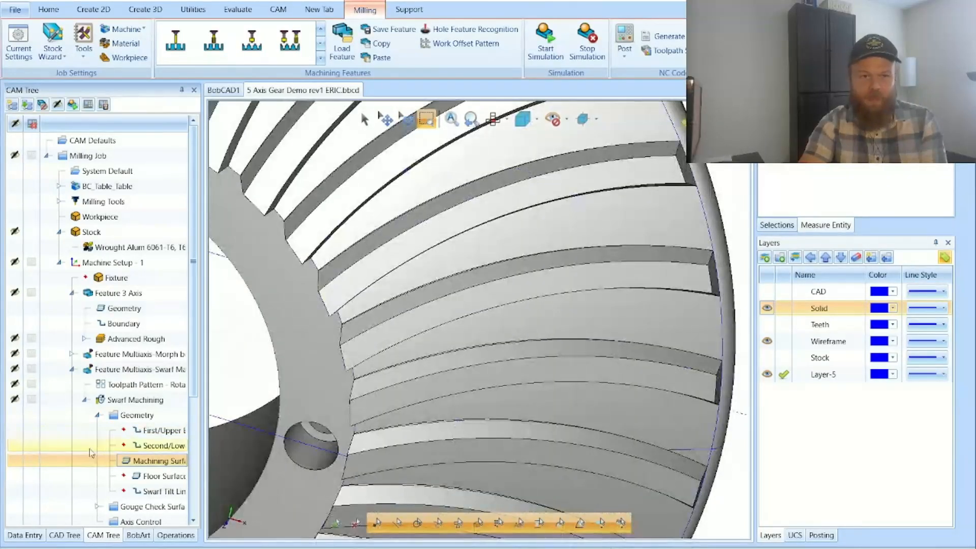
pyautogui.moveTo(120, 446); pyautogui.dragTo(150, 460)
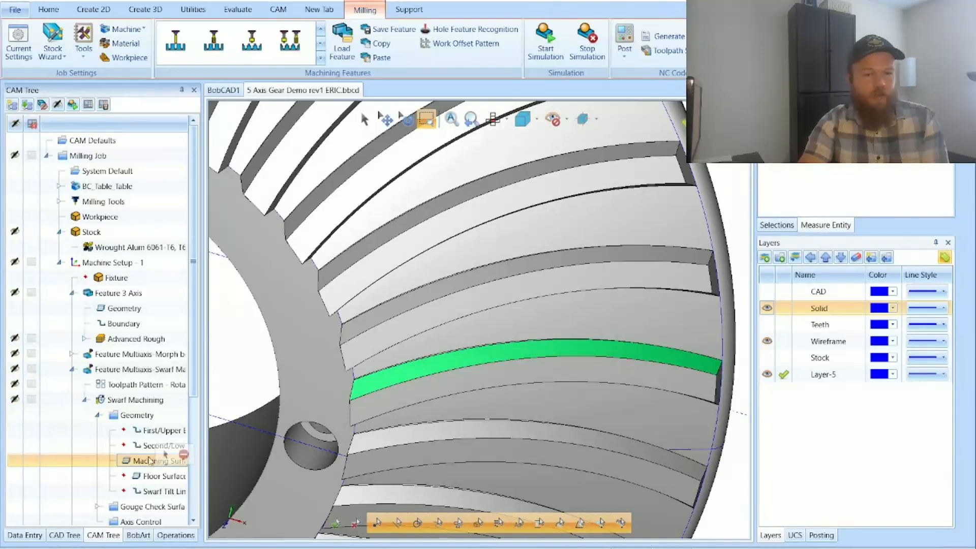
# Step: Collapse the first Swarf feature's geometry and highlight the second Swarf feature's backplotted toolpath
pyautogui.click(96, 419)
pyautogui.click(97, 415)
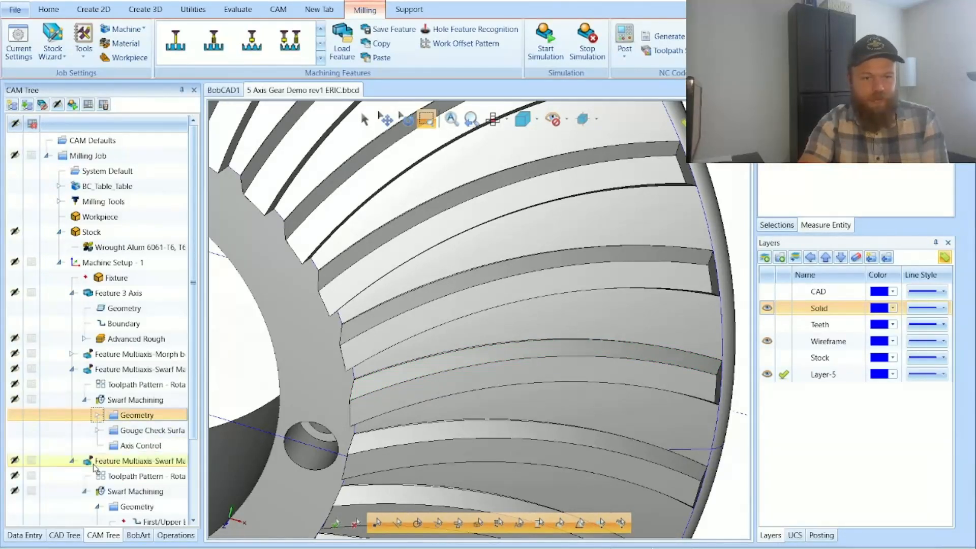
pyautogui.click(130, 491)
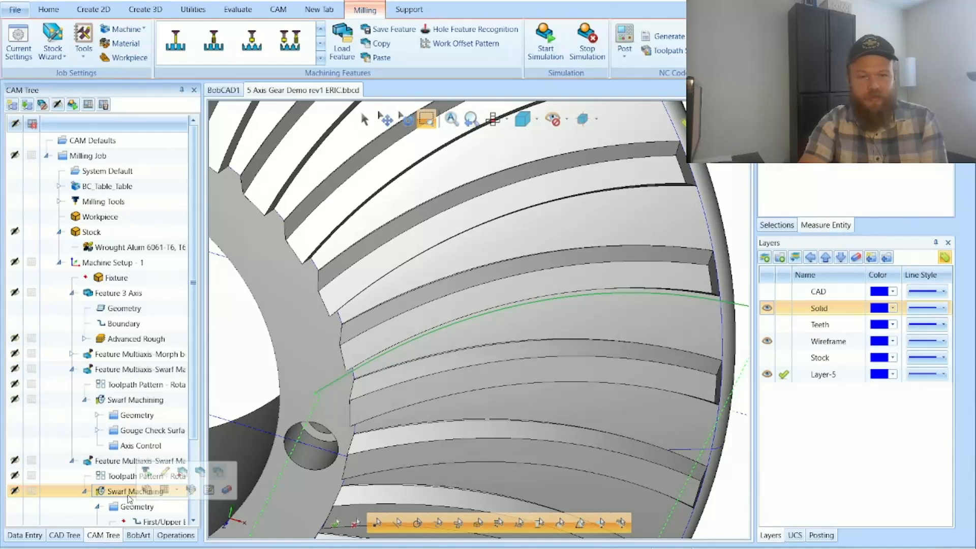
# Step: Copy the second Swarf feature and try to paste it into Machine Setup - 1
pyautogui.rightClick(107, 462)
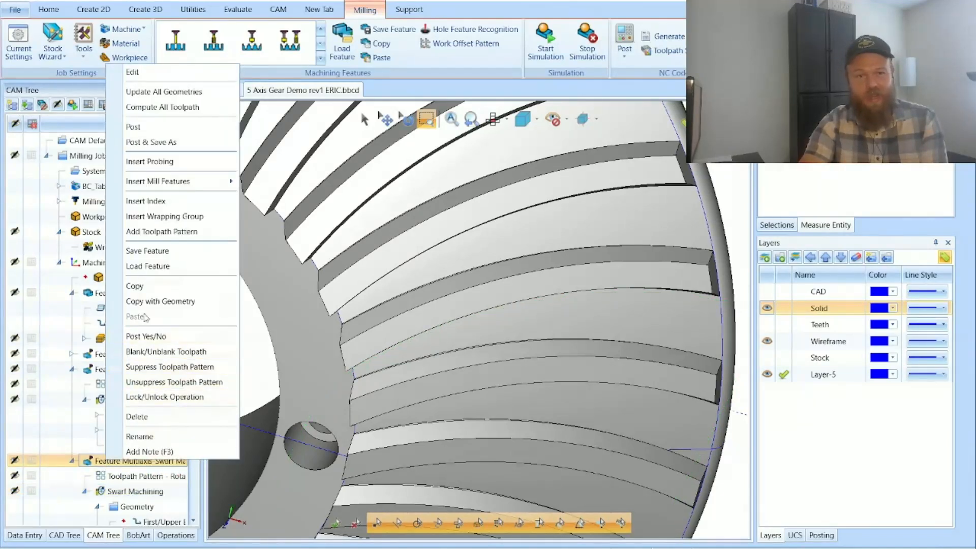
pyautogui.click(159, 286)
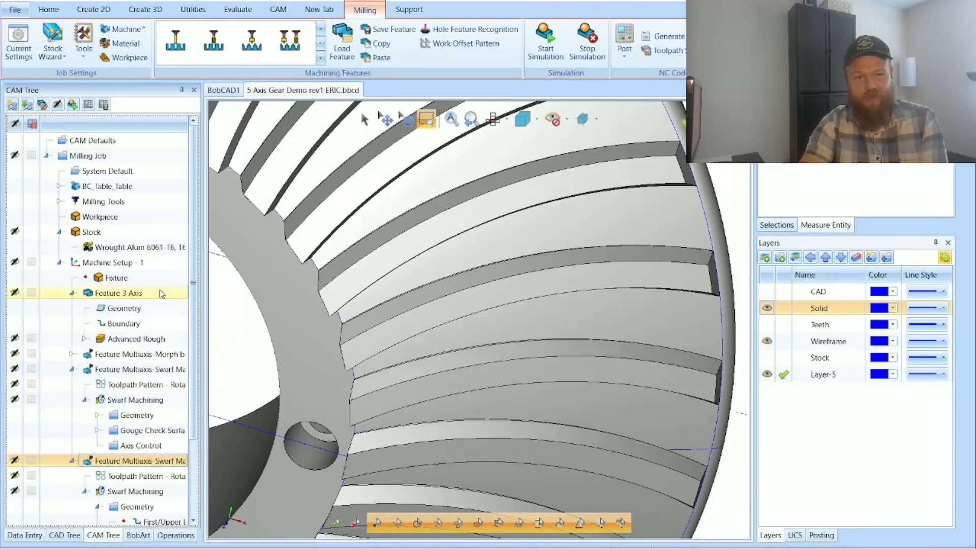
pyautogui.rightClick(161, 265)
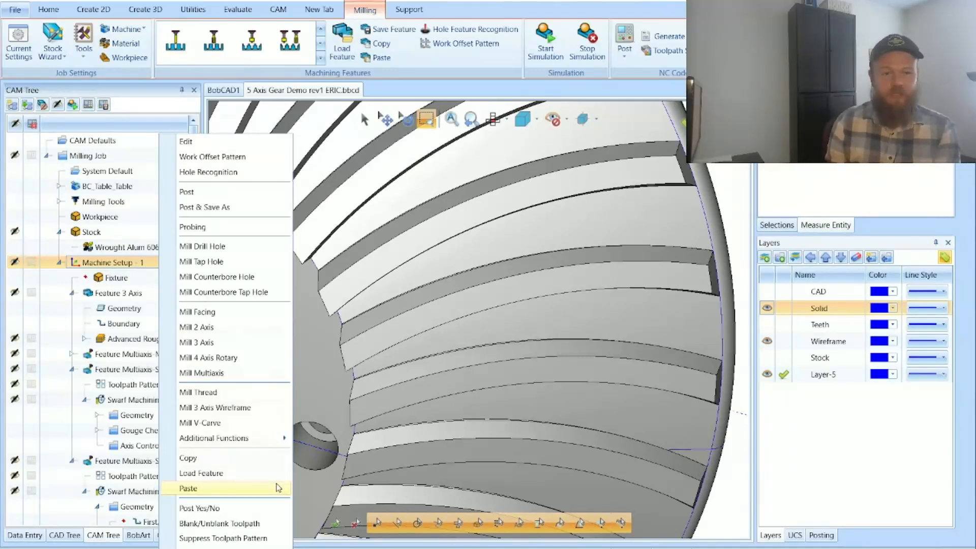
pyautogui.click(188, 489)
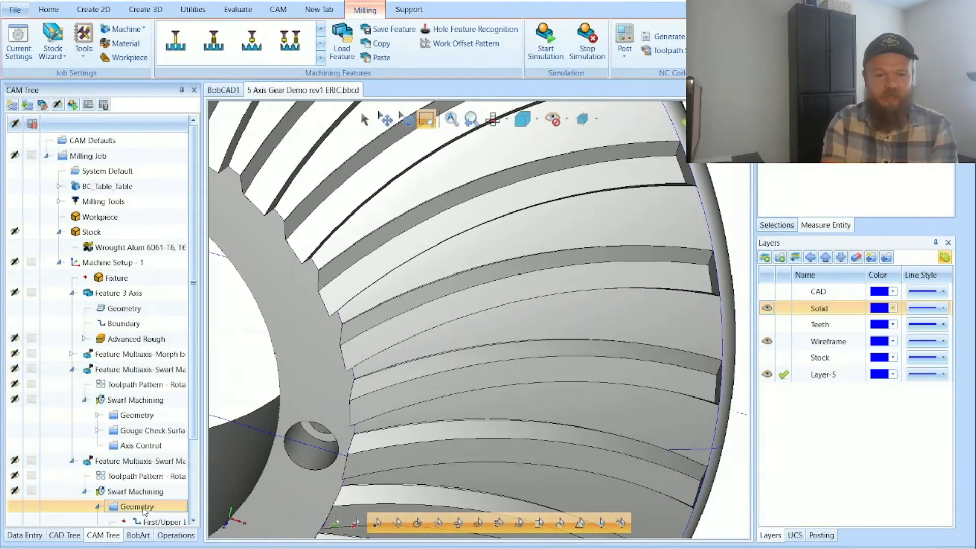
# Step: Show the second Swarf feature's machining surface highlighted on the whole gear from the other side
pyautogui.scroll(-2, 144, 505)
pyautogui.click(136, 456)
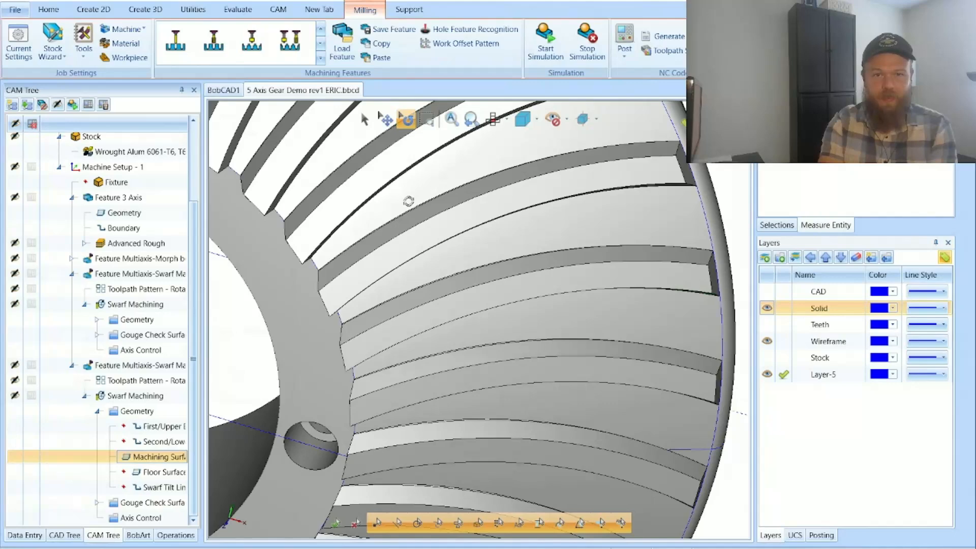
pyautogui.moveTo(409, 201); pyautogui.dragTo(408, 120)
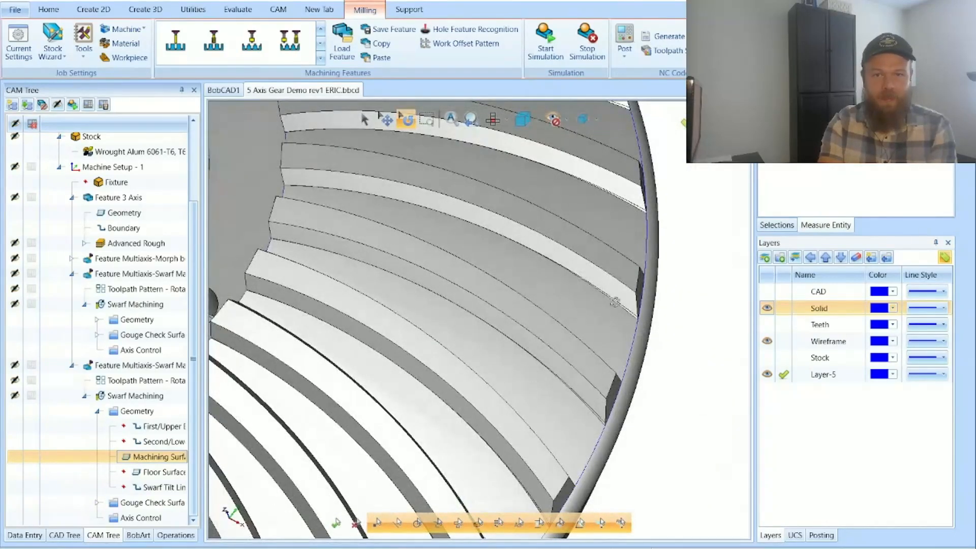
pyautogui.hotkey('ctrl', 'f')
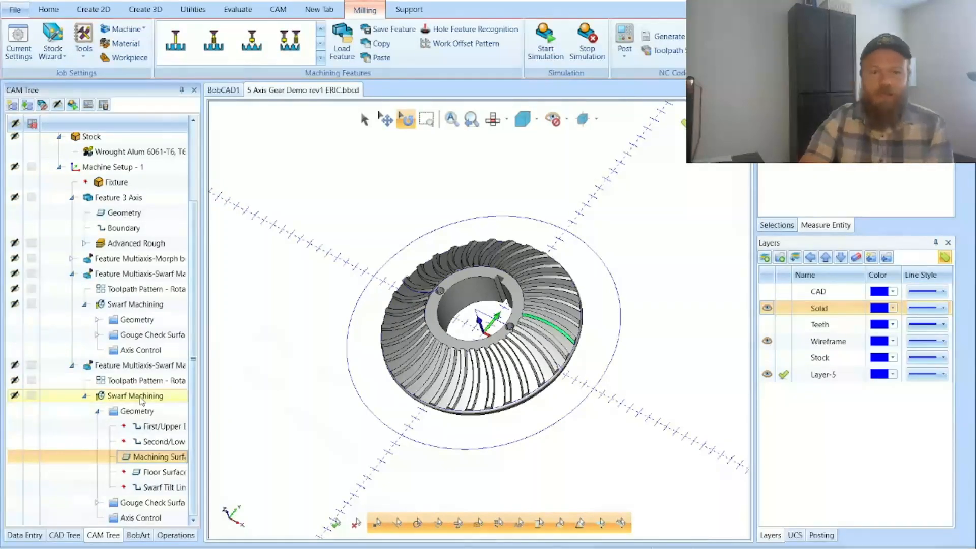
# Step: Collapse the second feature's geometry, review its Swarf Machining surface path parameters and cancel the wizard
pyautogui.click(98, 411)
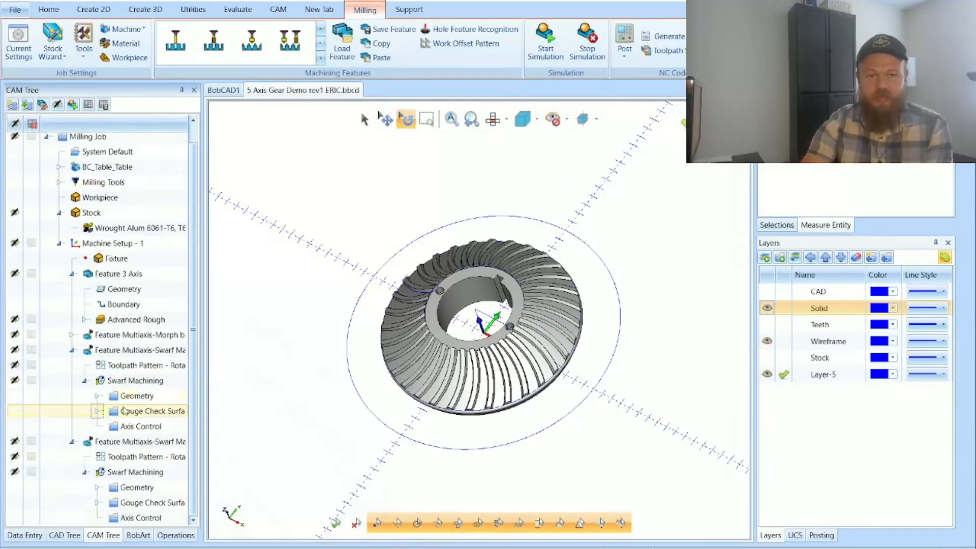
pyautogui.moveTo(465, 299); pyautogui.dragTo(486, 279)
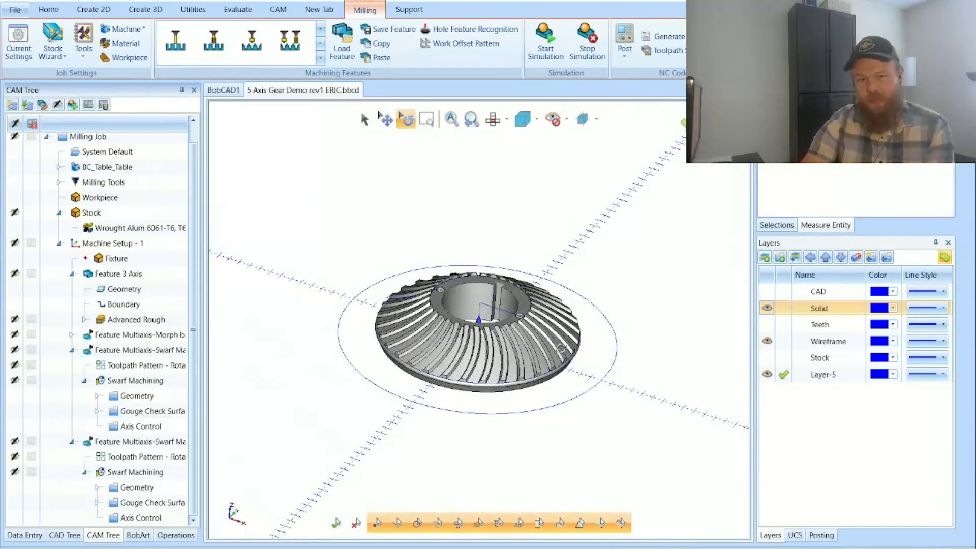
pyautogui.doubleClick(135, 473)
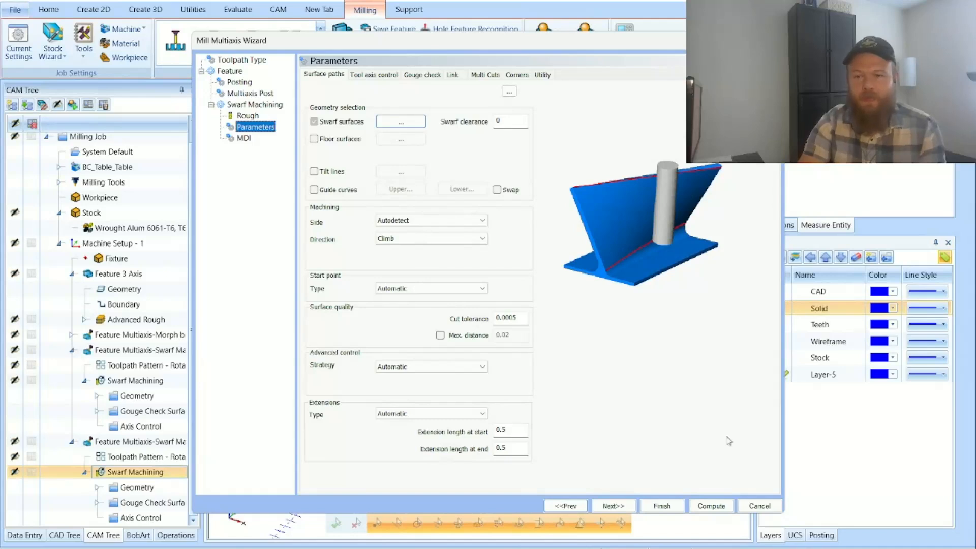
pyautogui.click(760, 505)
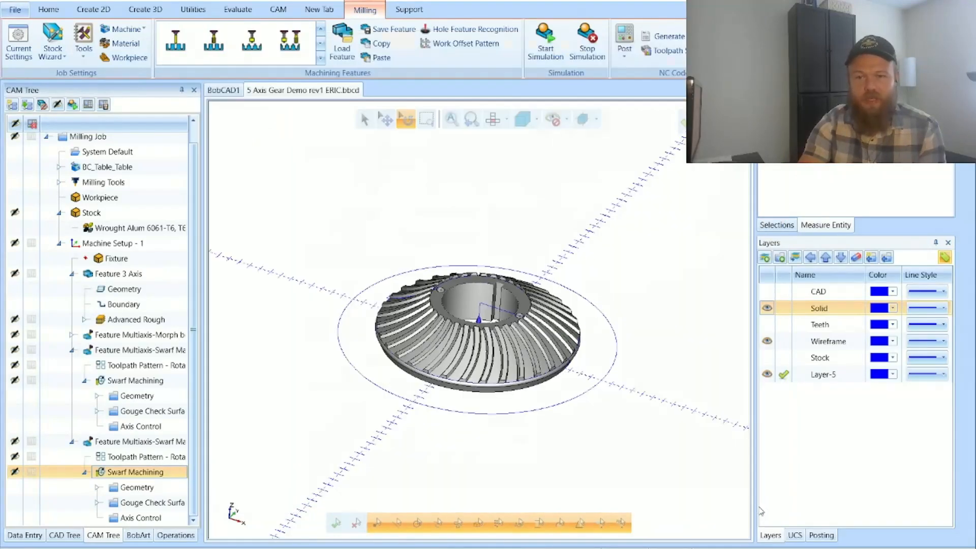
# Step: Start the machining simulation at a reduced run speed, with the Analysis color scheme set to None and the toolpath hidden
pyautogui.click(537, 39)
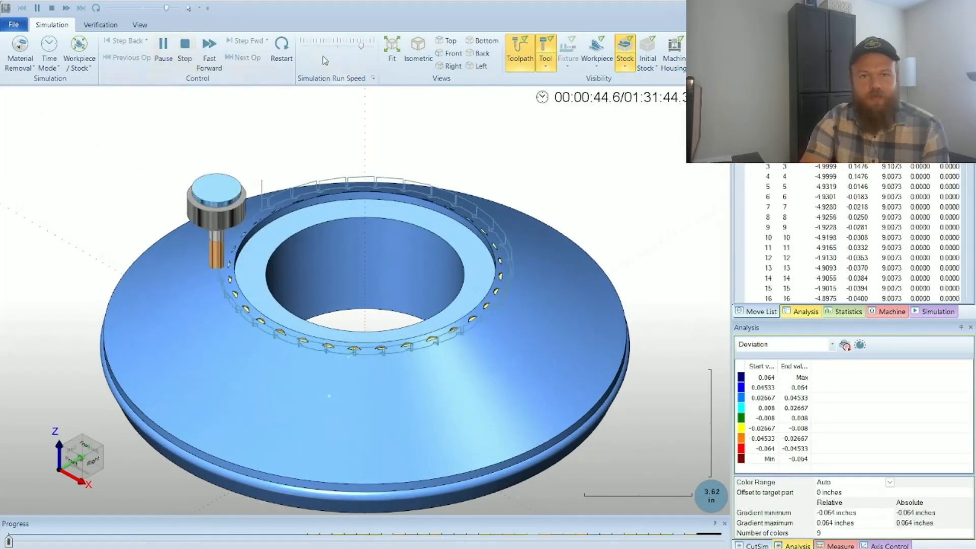
pyautogui.click(344, 46)
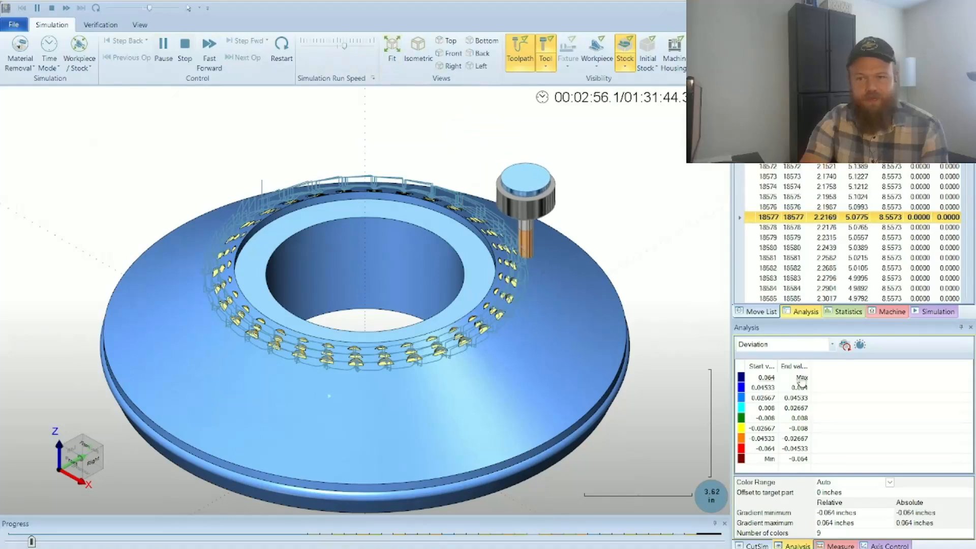
pyautogui.click(816, 348)
pyautogui.click(757, 356)
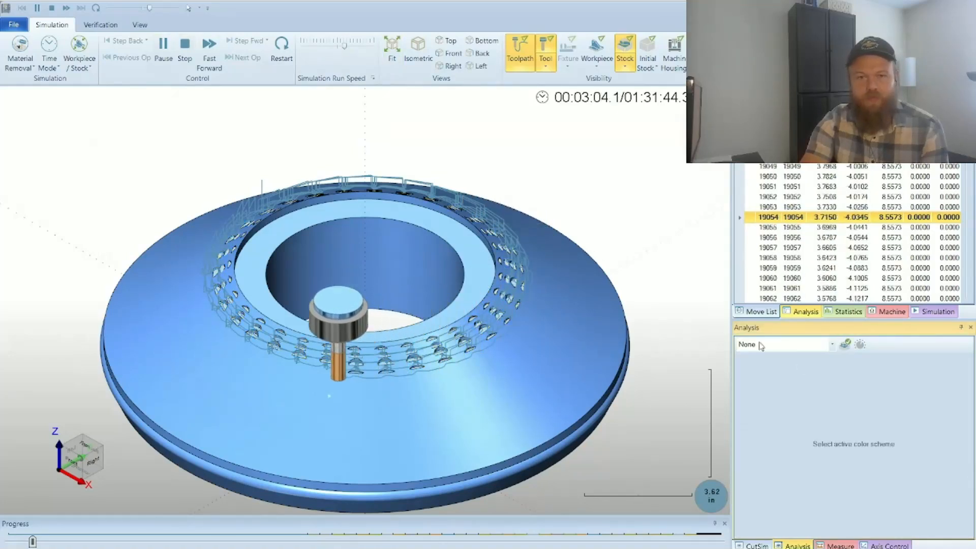
pyautogui.click(519, 51)
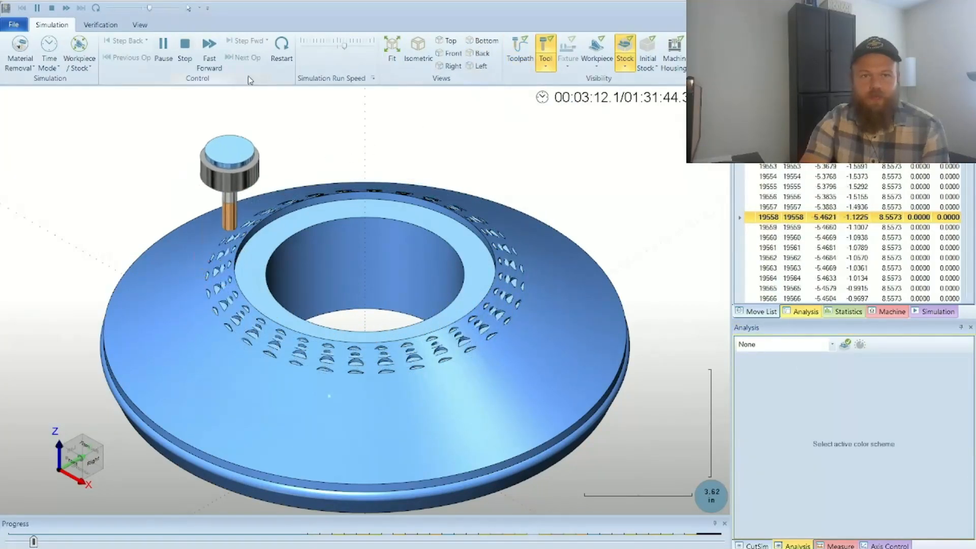
# Step: Switch the simulation from the Workpiece/Stock to the Machine view, raise the run speed and hide the machine housing
pyautogui.click(80, 63)
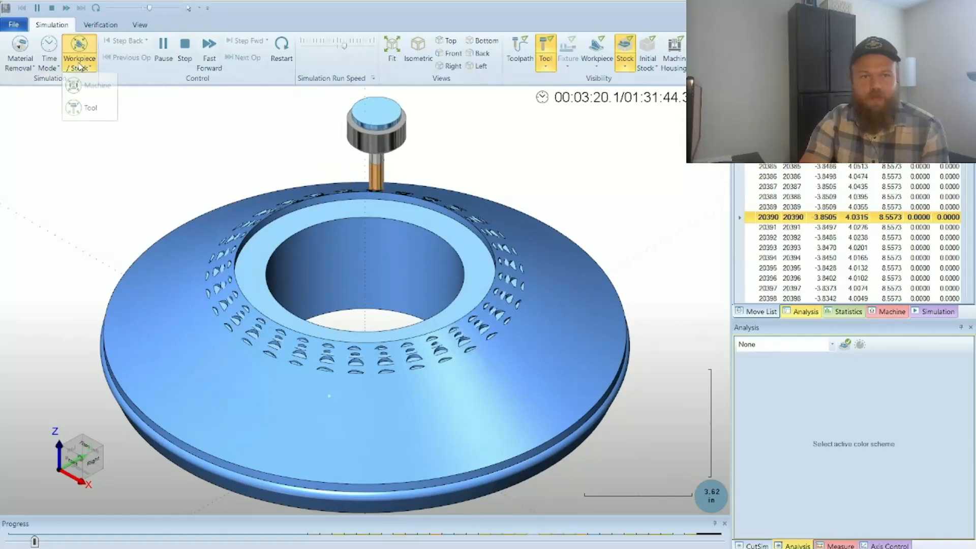
pyautogui.click(97, 84)
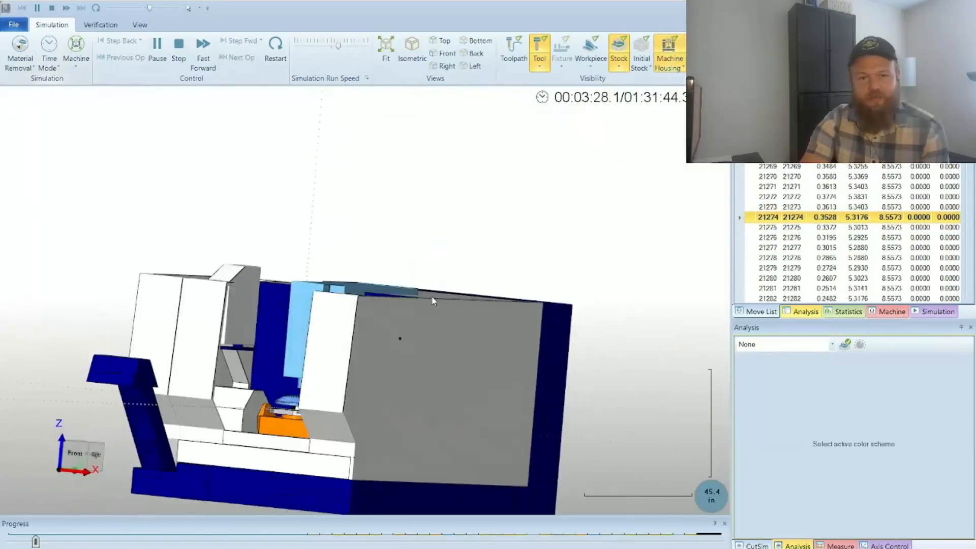
pyautogui.moveTo(510, 281); pyautogui.dragTo(545, 339, button='middle')
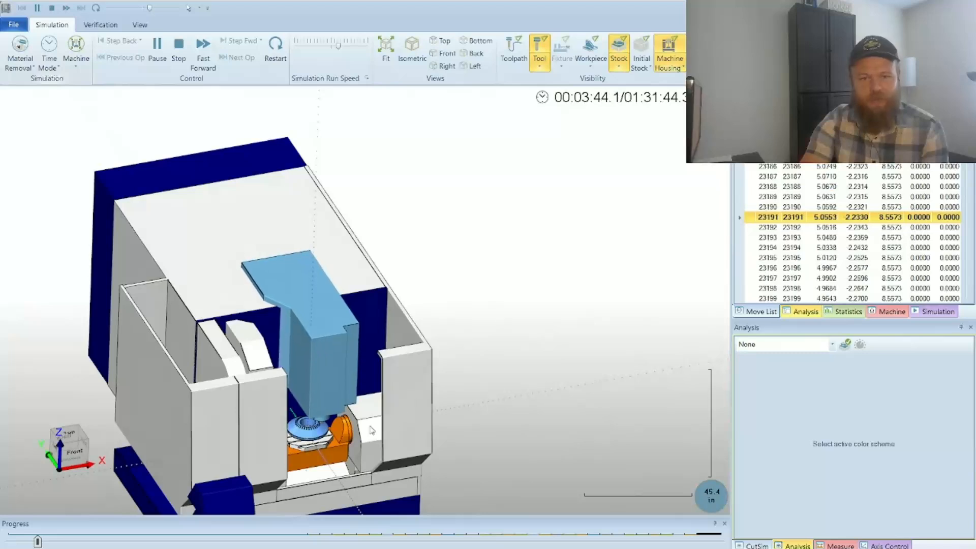
pyautogui.click(351, 46)
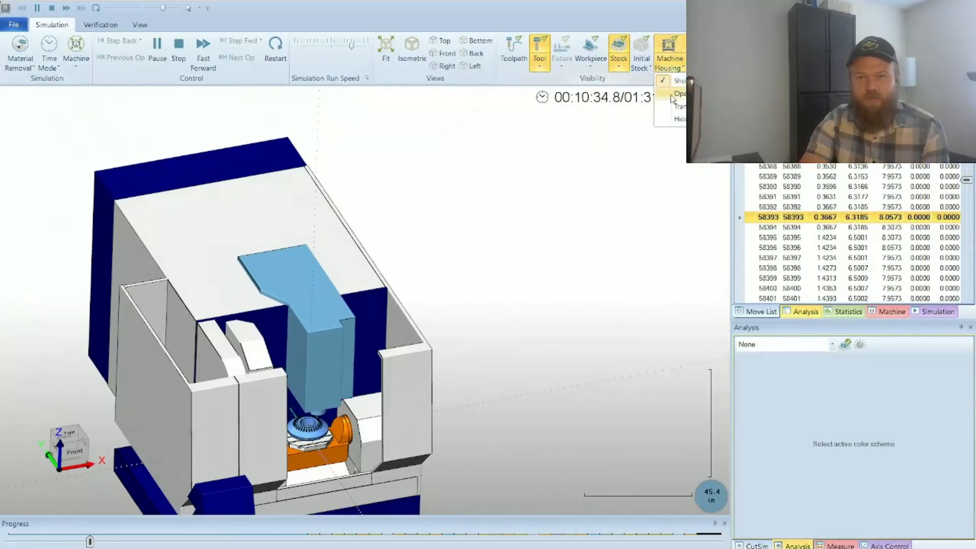
pyautogui.click(669, 51)
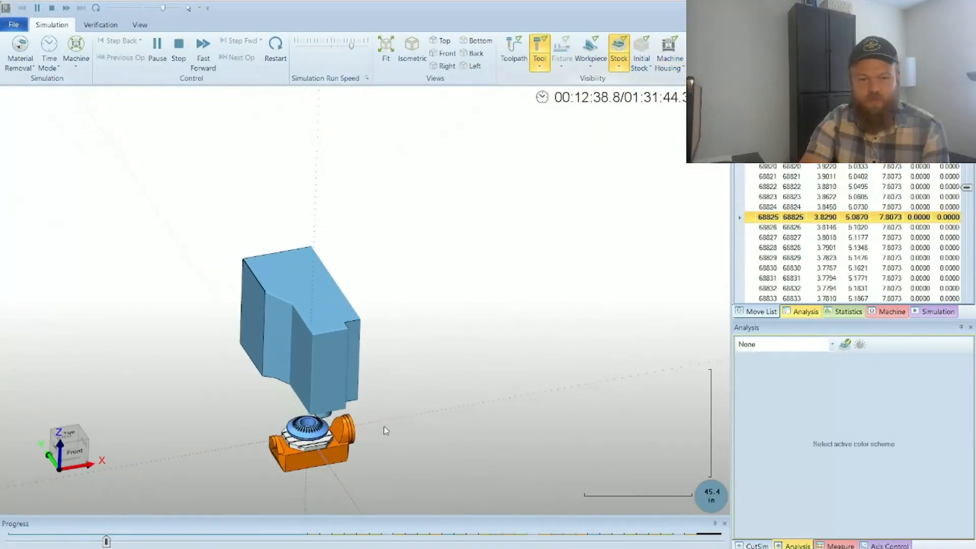
pyautogui.scroll(5, 383, 425)
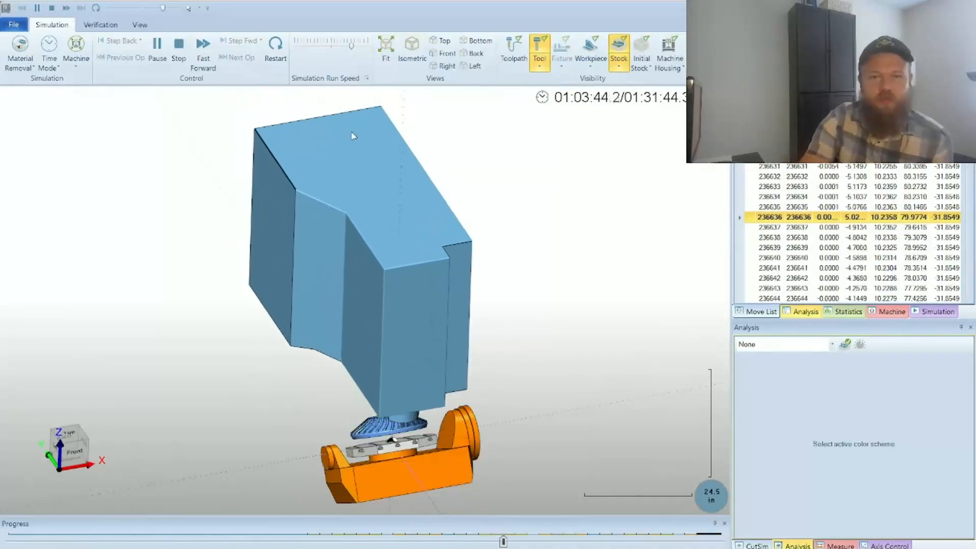
# Step: Slow the simulation run speed down to watch the 5-axis table and gear close up
pyautogui.click(313, 46)
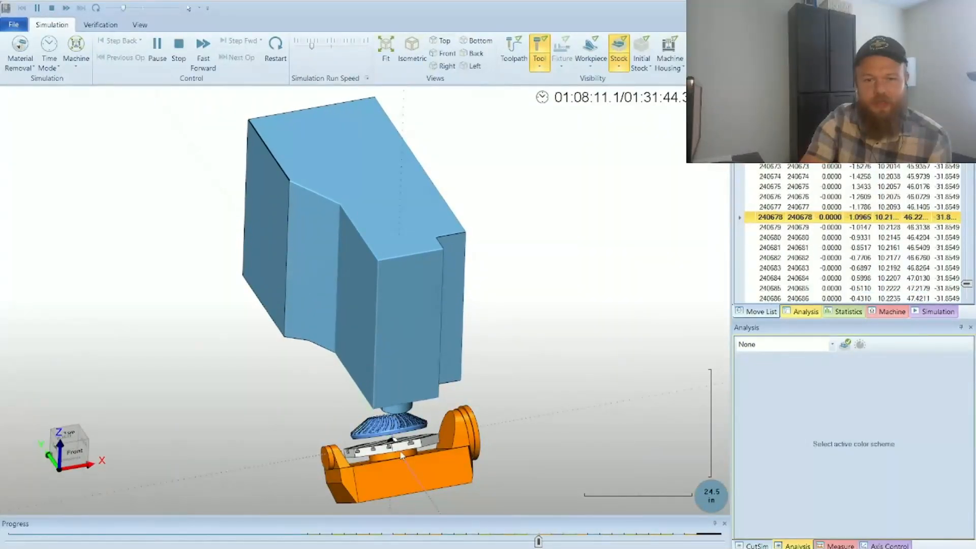
pyautogui.scroll(2, 401, 455)
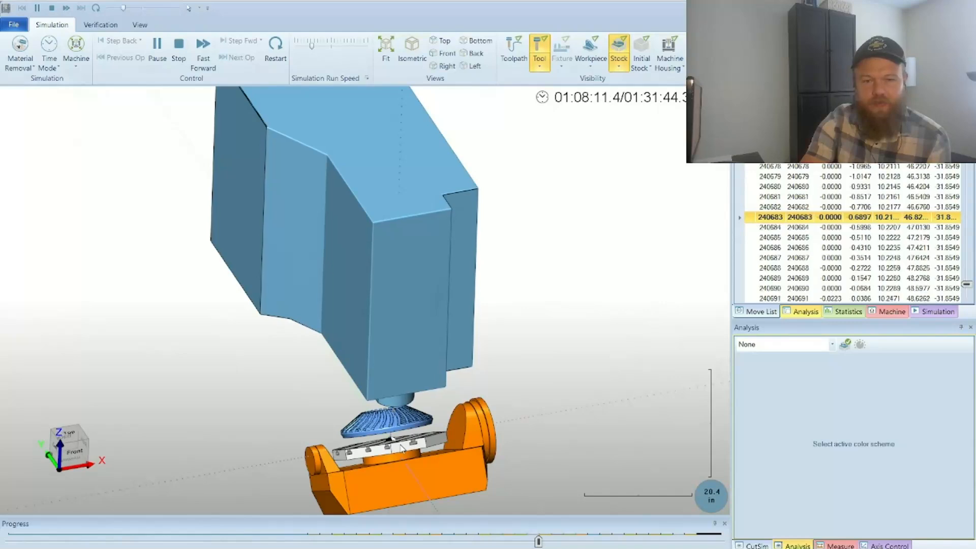
# Step: Raise the simulation run speed and examine the tool cutting the gear teeth close up
pyautogui.scroll(1, 402, 447)
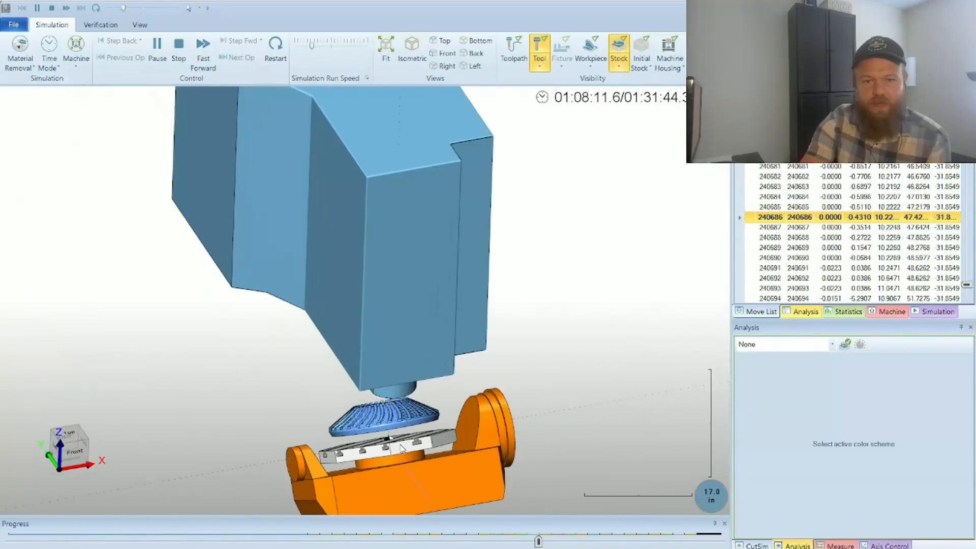
pyautogui.scroll(2, 402, 449)
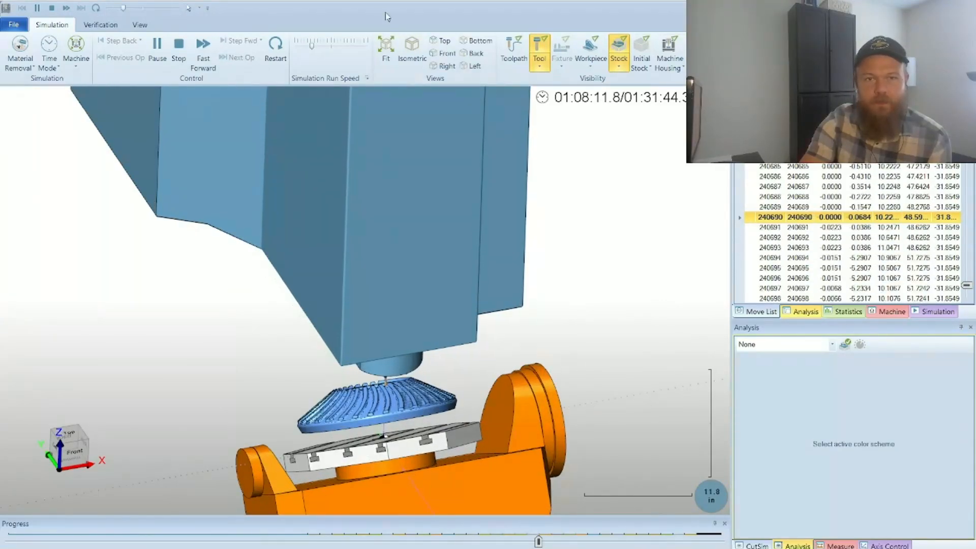
pyautogui.click(339, 49)
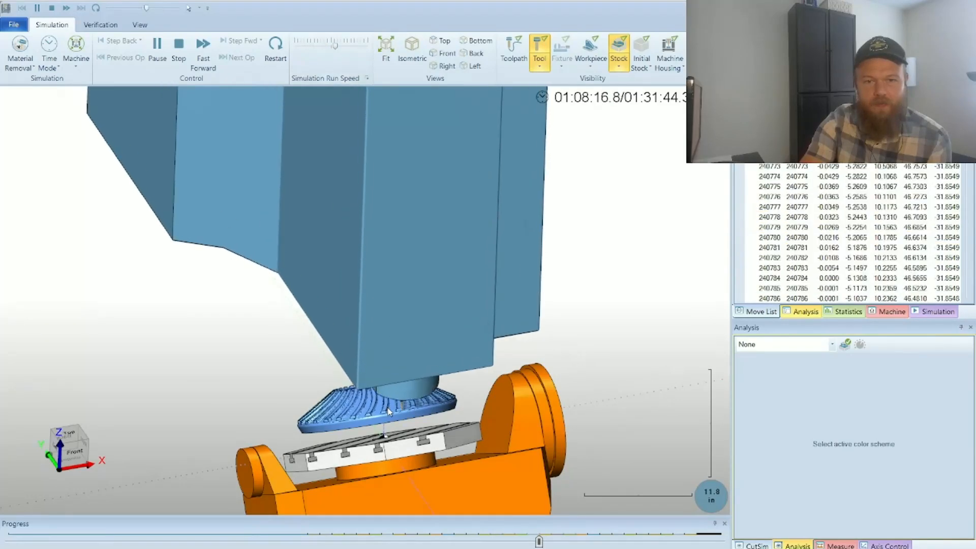
pyautogui.scroll(10, 387, 411)
pyautogui.scroll(-2, 387, 412)
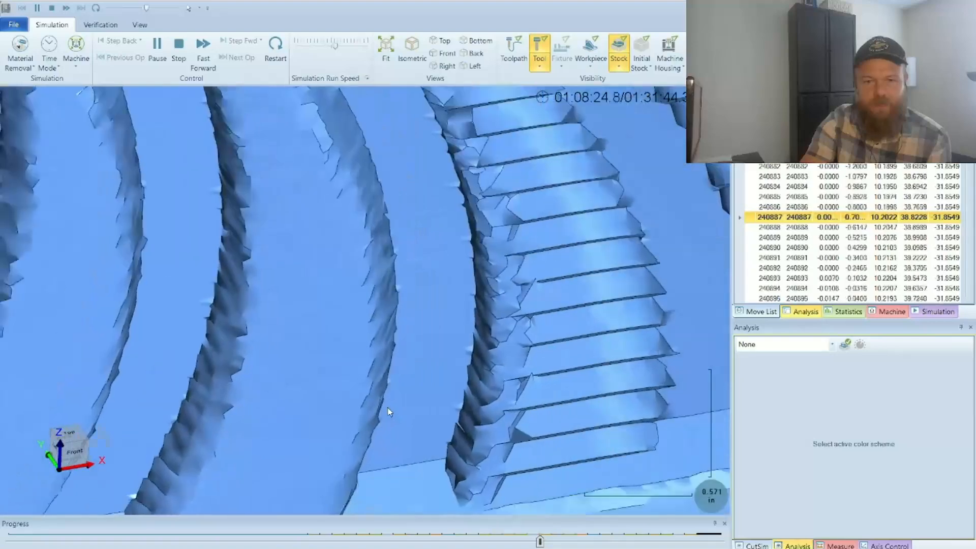
pyautogui.scroll(-3, 388, 412)
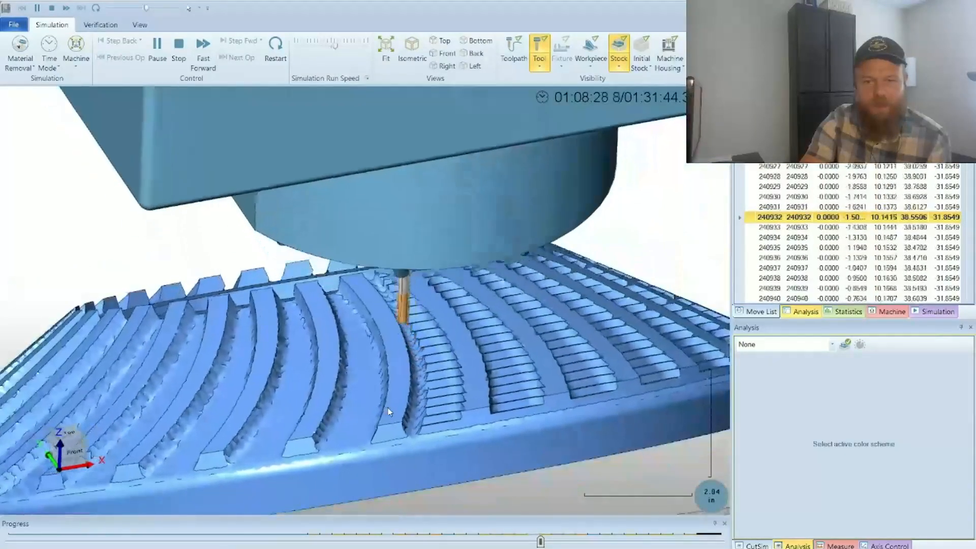
pyautogui.scroll(-2, 387, 411)
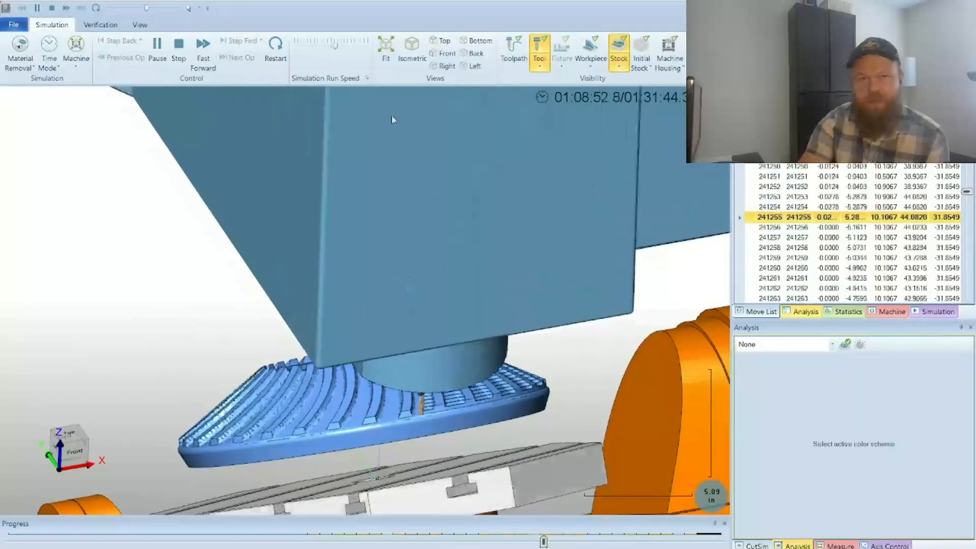
# Step: Reduce the run speed, pause the simulation, skip to the next operation and resume
pyautogui.moveTo(344, 48); pyautogui.dragTo(328, 48)
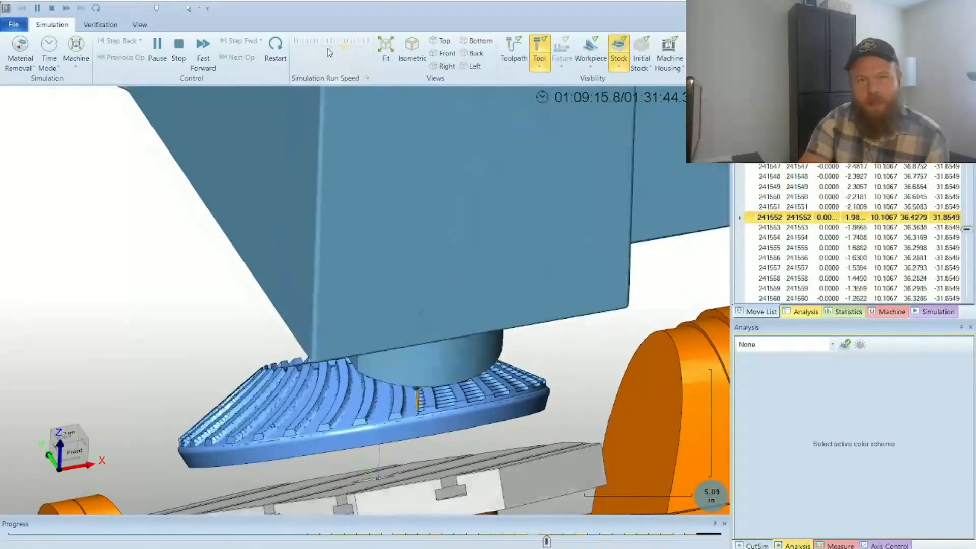
pyautogui.click(156, 45)
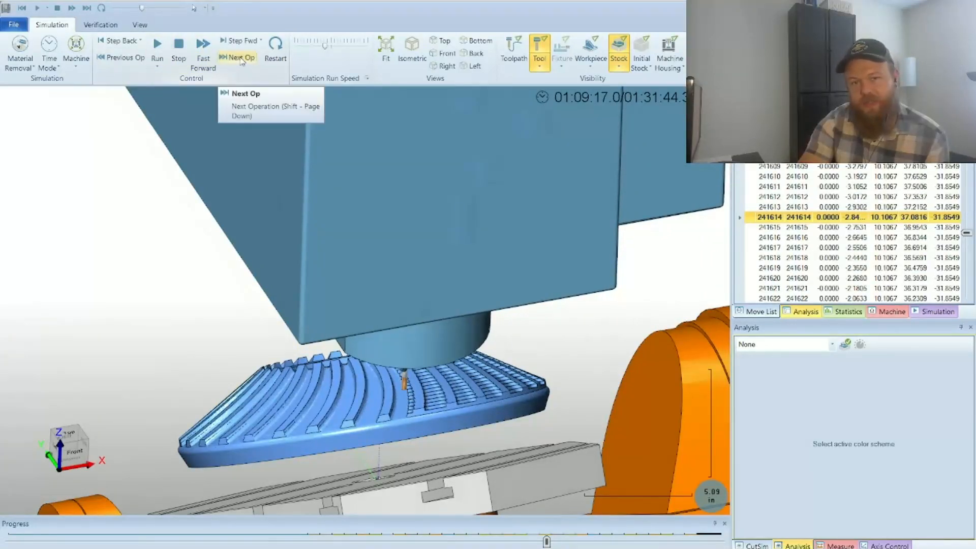
pyautogui.click(242, 60)
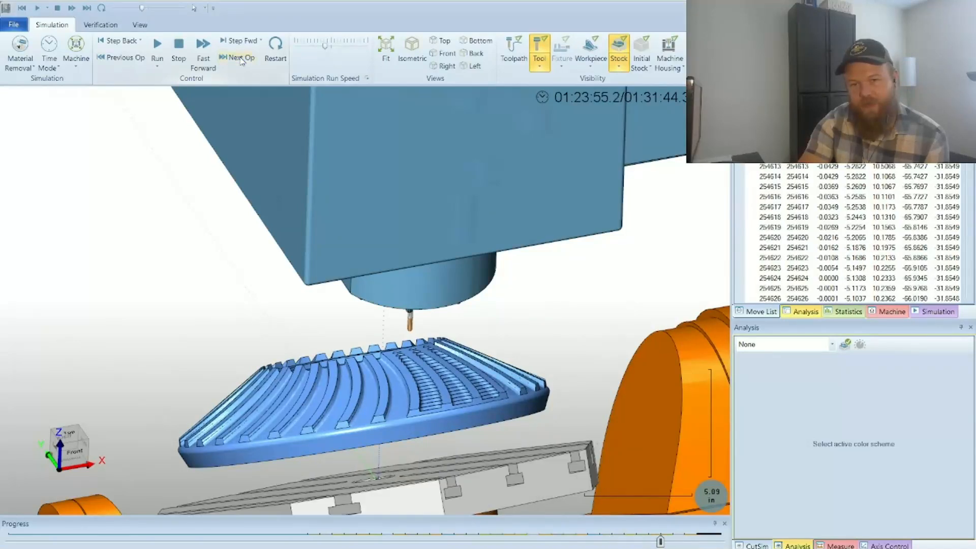
pyautogui.click(157, 46)
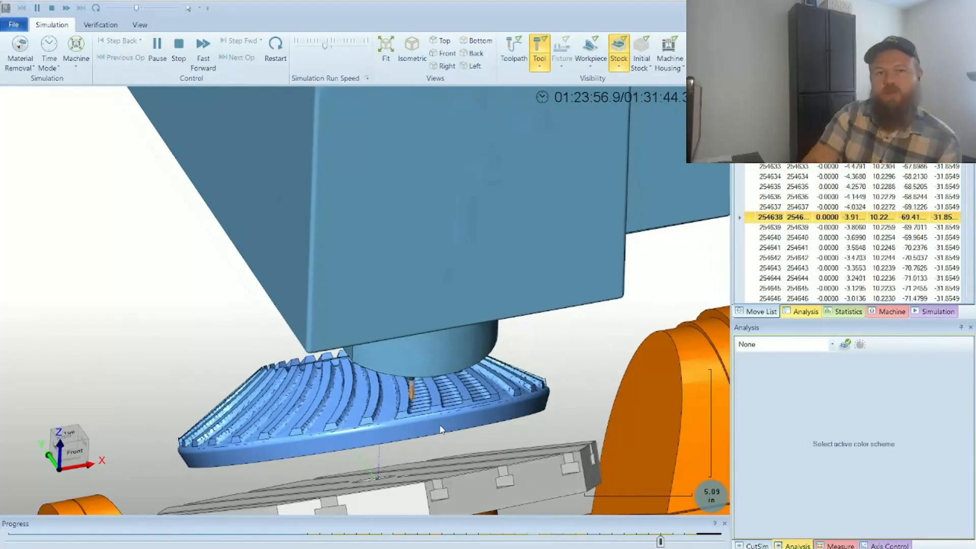
# Step: Raise the simulation run speed and watch the remaining teeth being cut on the tilted gear
pyautogui.moveTo(325, 51); pyautogui.dragTo(340, 51)
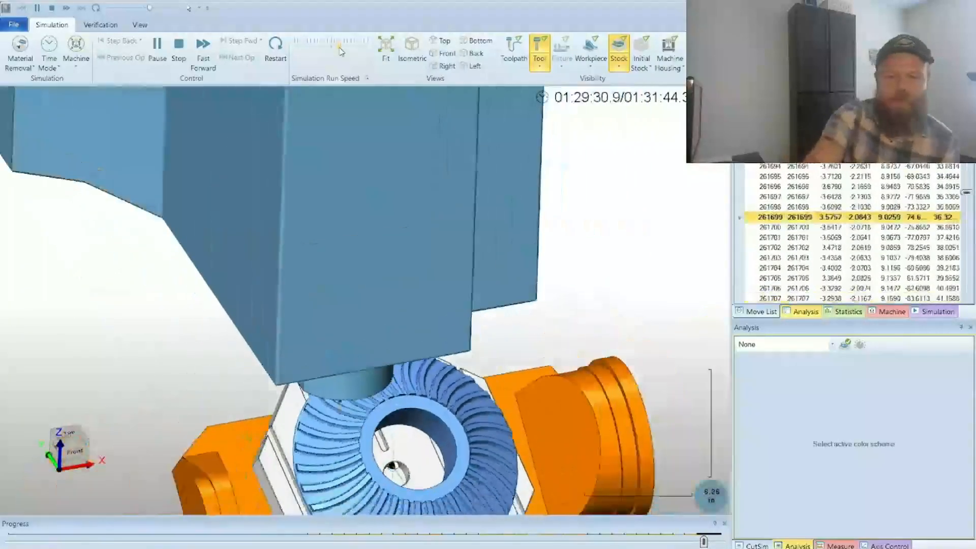
pyautogui.scroll(-5, 522, 413)
pyautogui.moveTo(520, 408); pyautogui.dragTo(608, 428, button='middle')
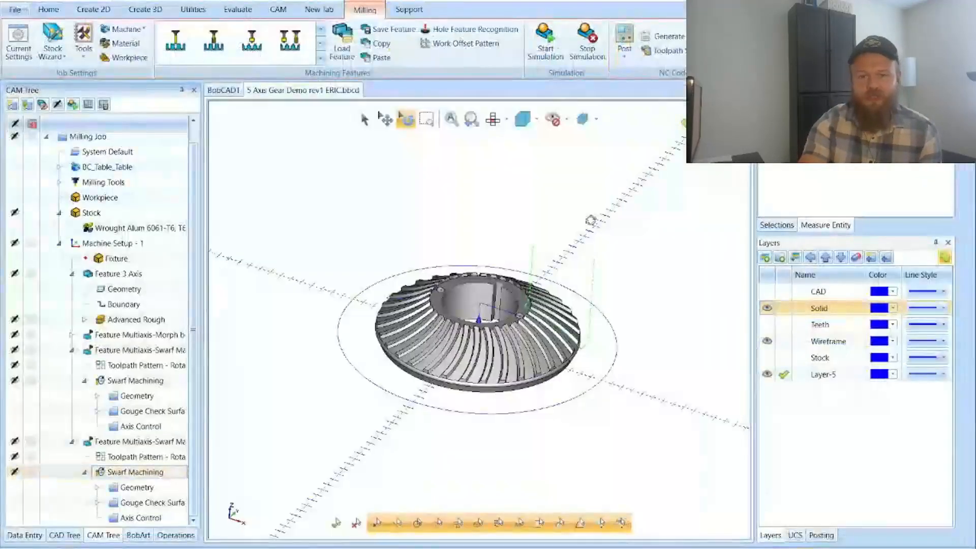
# Step: Set the work offset Z value of Machine Setup - 1 to 0
pyautogui.doubleClick(169, 244)
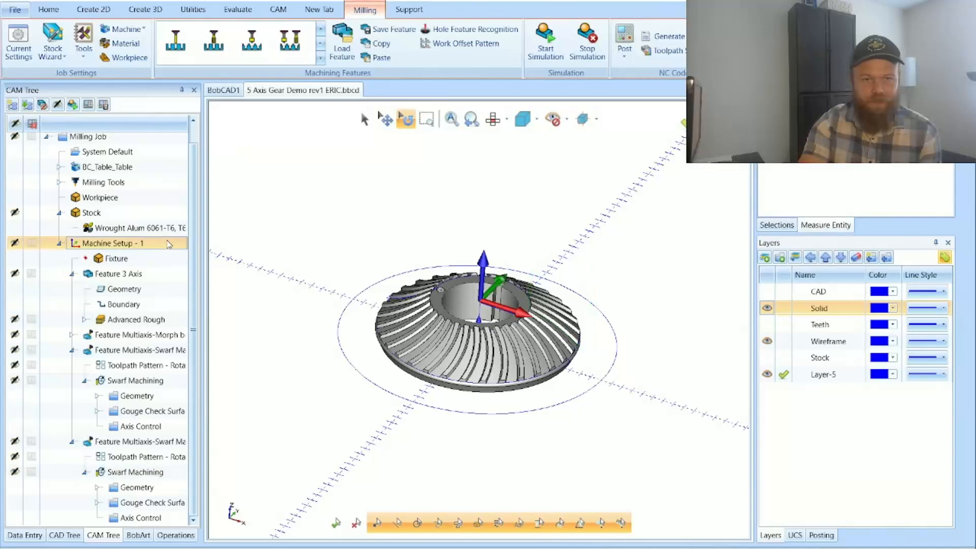
pyautogui.moveTo(160, 473); pyautogui.dragTo(104, 474)
pyautogui.write('0')
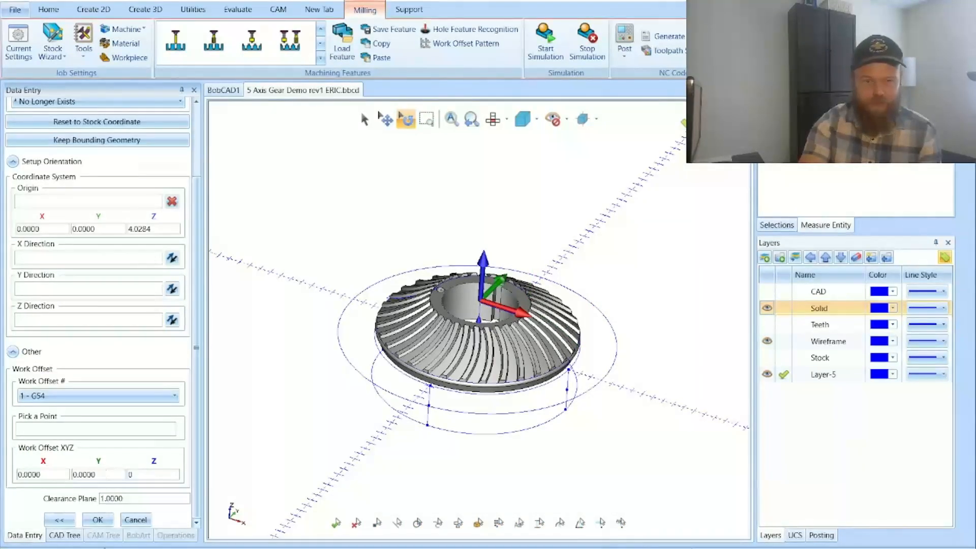
pyautogui.click(97, 519)
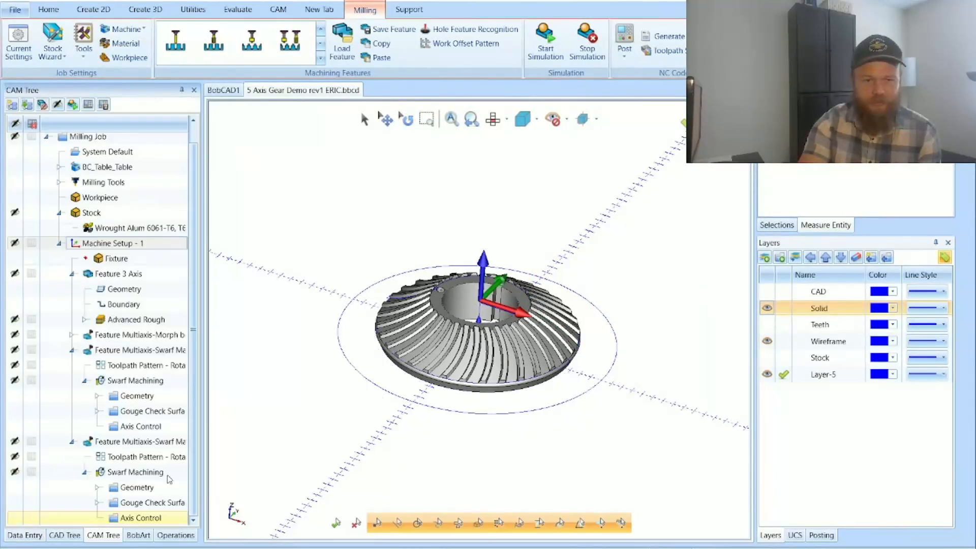
# Step: Run the machine simulation with the zero Z work offset and inspect the part's position on the table close up
pyautogui.click(544, 38)
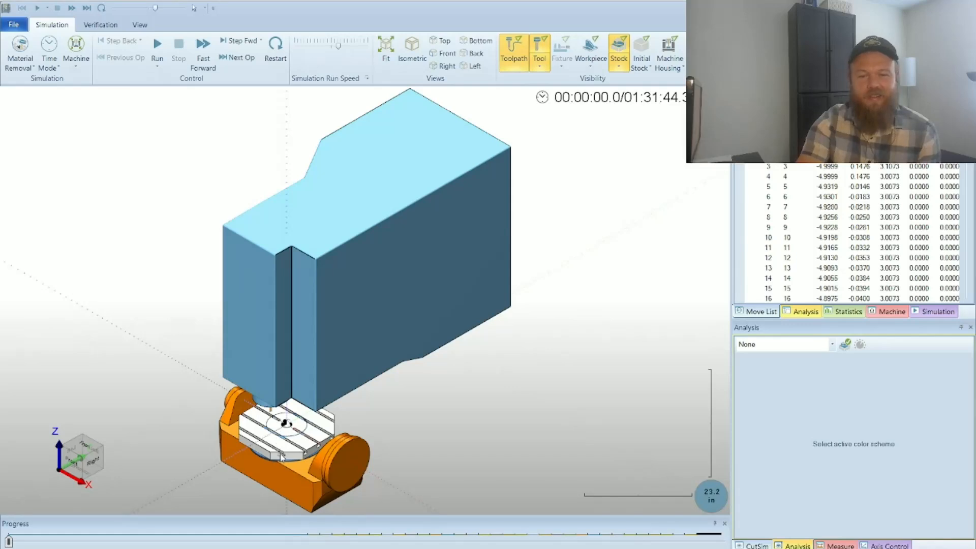
pyautogui.click(157, 46)
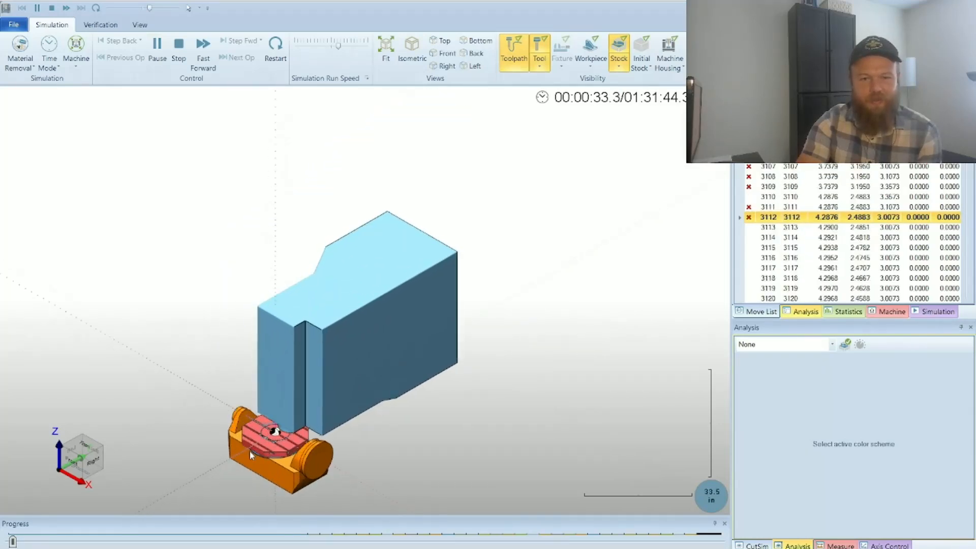
pyautogui.scroll(2, 249, 451)
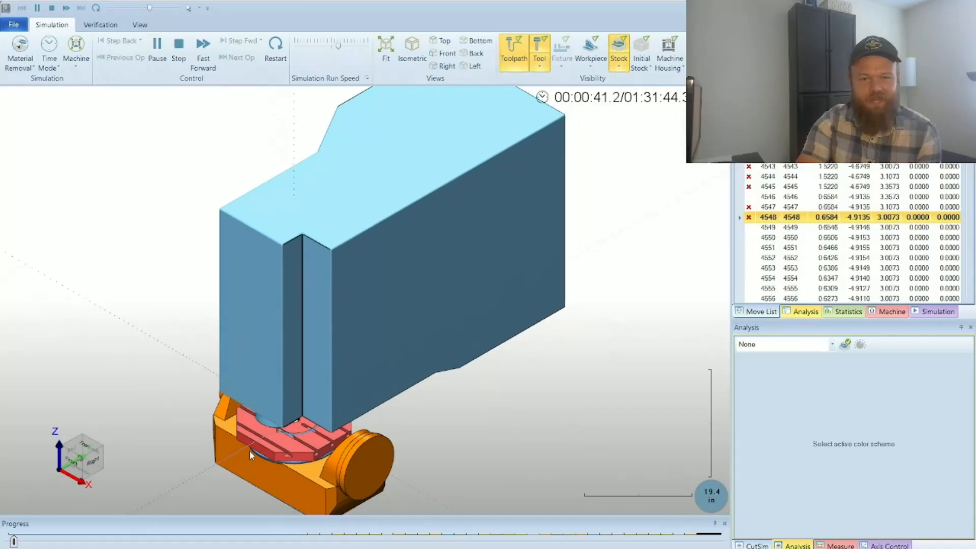
pyautogui.scroll(2, 249, 452)
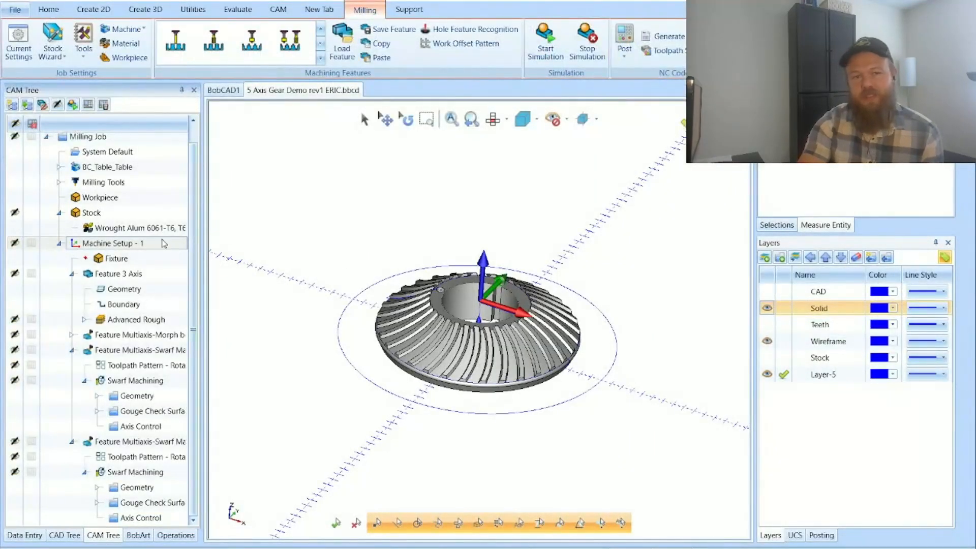
# Step: Edit Machine Setup - 1 and set its work offset Z value to 6
pyautogui.rightClick(165, 244)
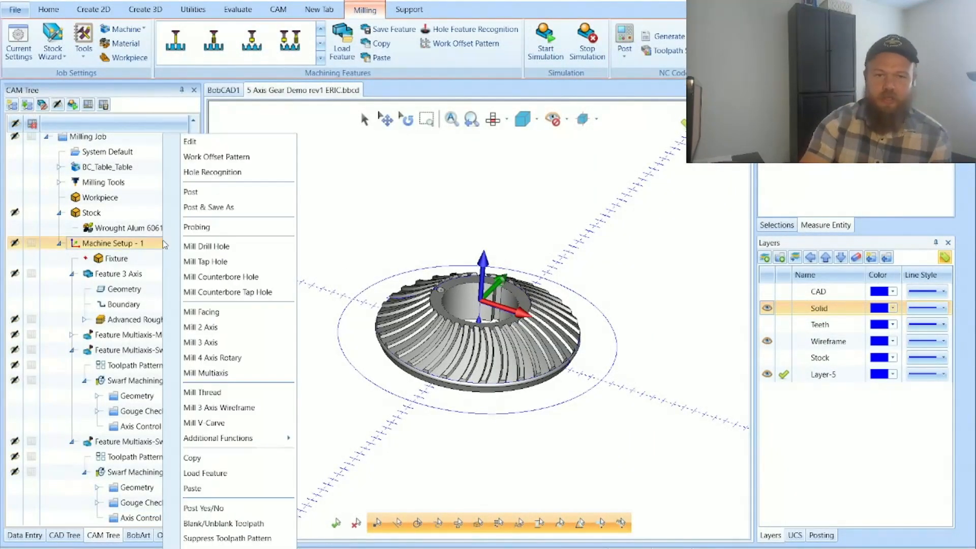
pyautogui.click(254, 147)
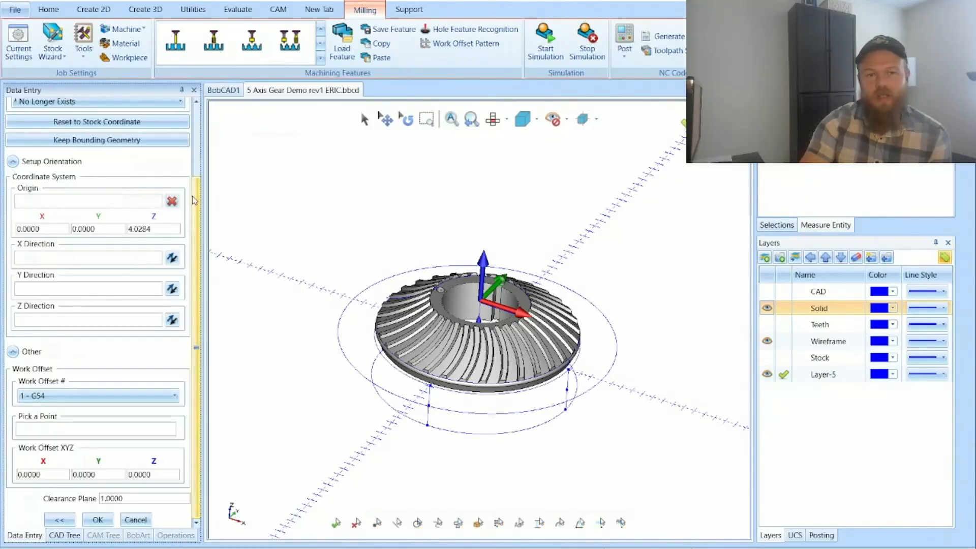
pyautogui.scroll(-3, 195, 220)
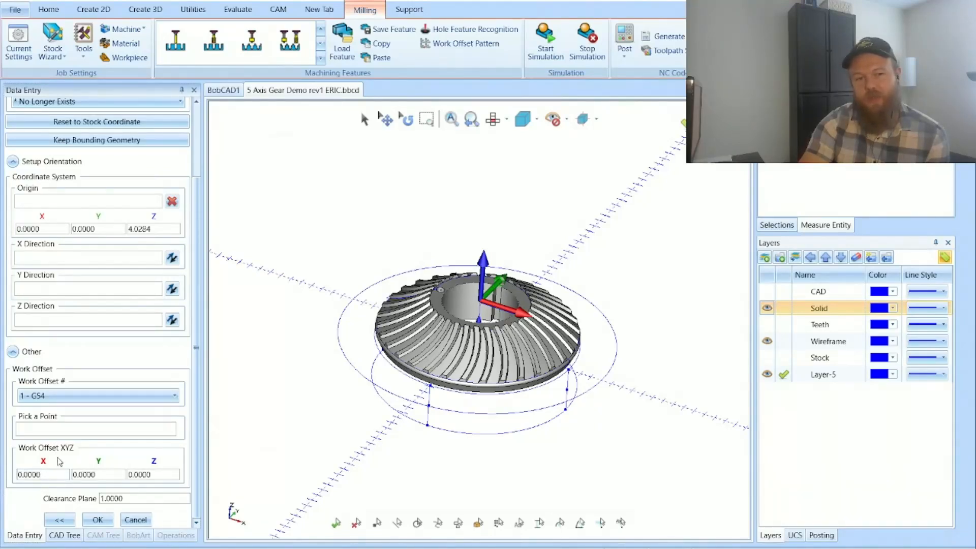
pyautogui.click(164, 476)
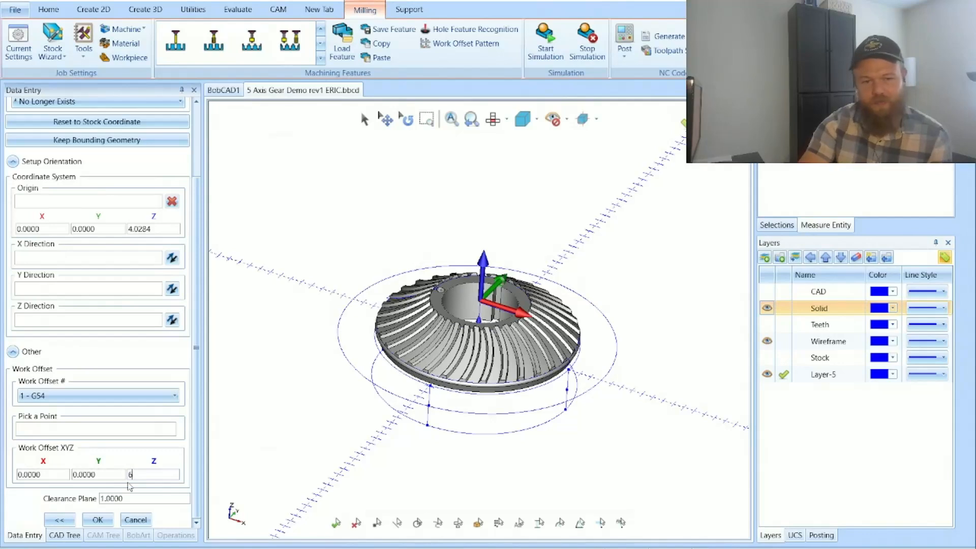
pyautogui.click(99, 519)
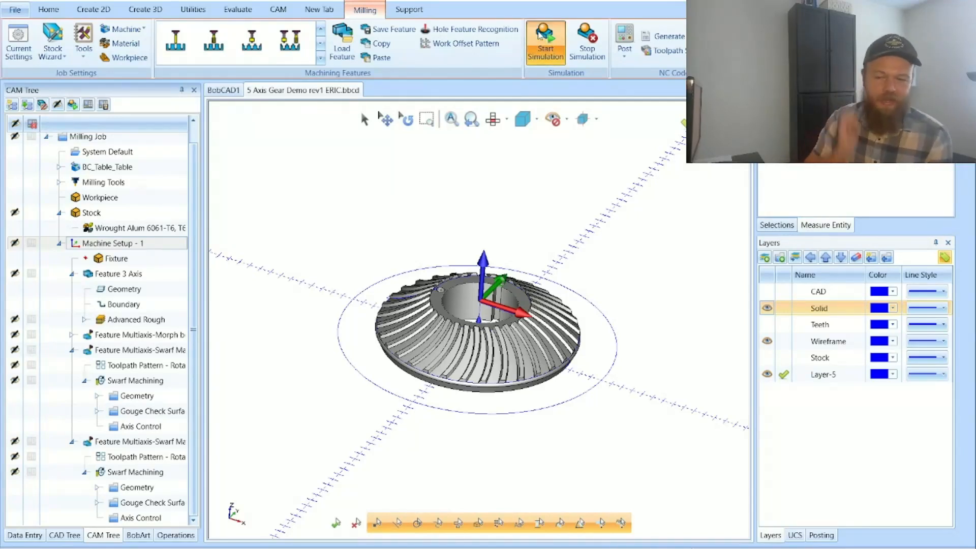
# Step: Run the machine simulation with the new work offset at a higher run speed, with the toolpath hidden
pyautogui.click(539, 35)
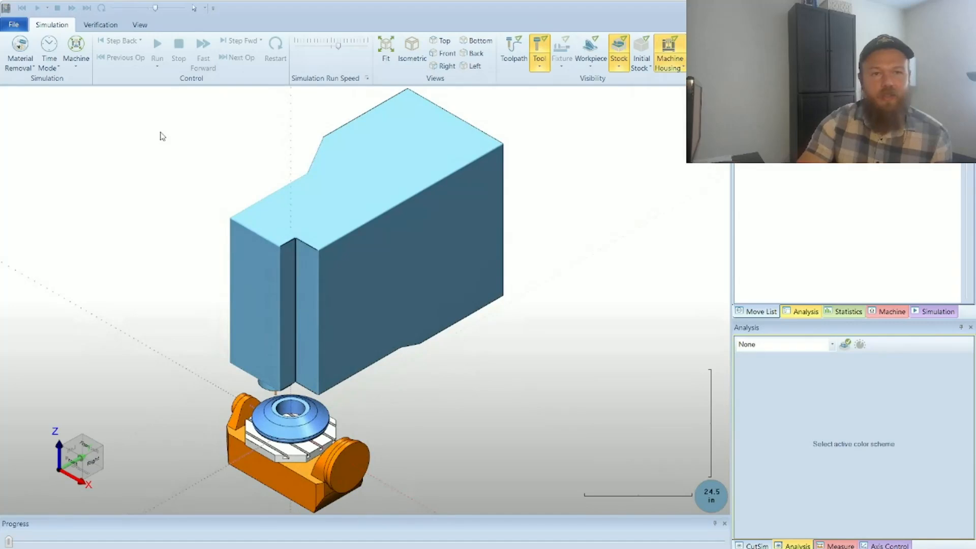
pyautogui.click(157, 47)
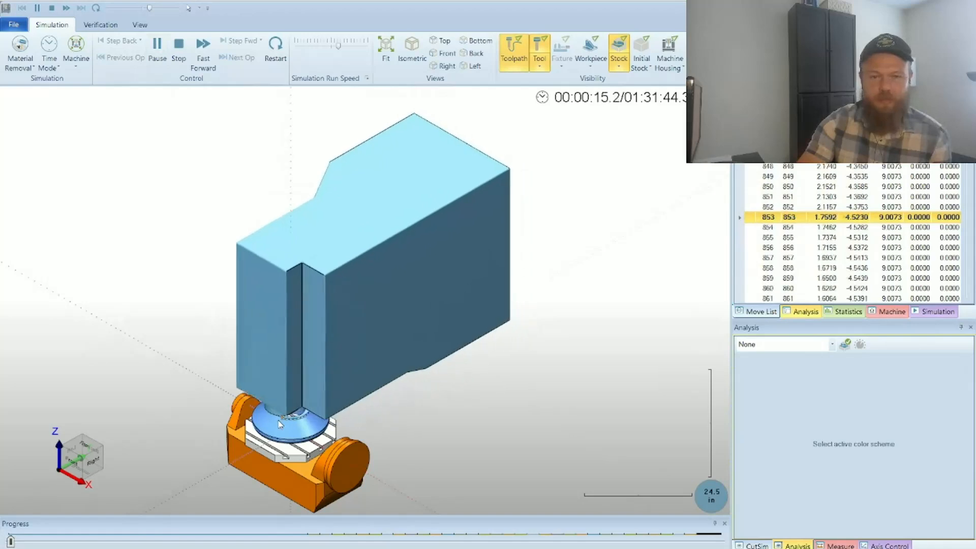
pyautogui.scroll(5, 278, 424)
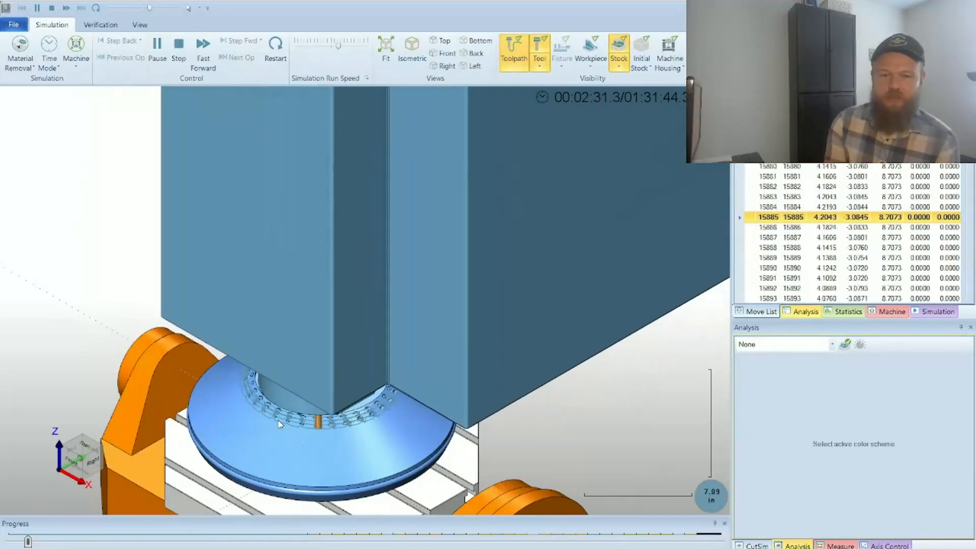
pyautogui.click(350, 46)
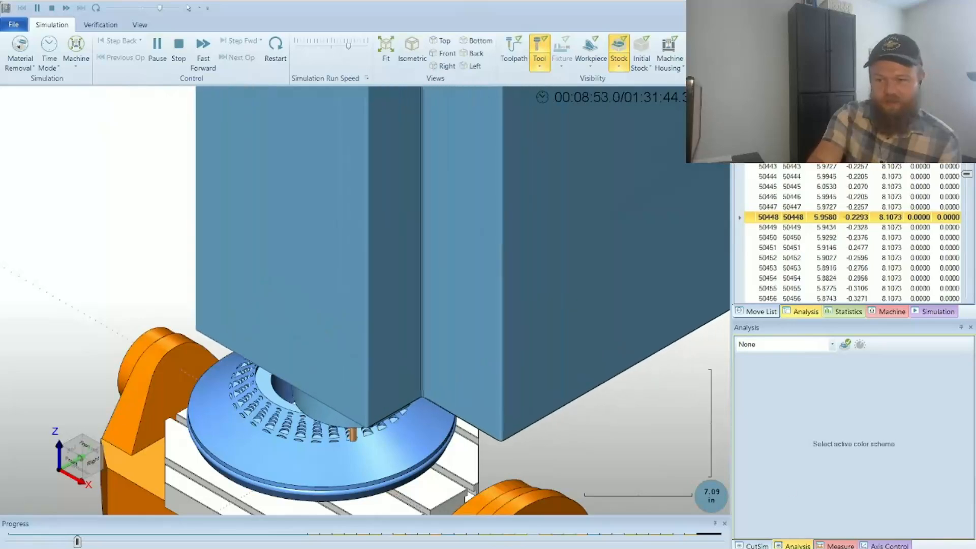
pyautogui.click(940, 548)
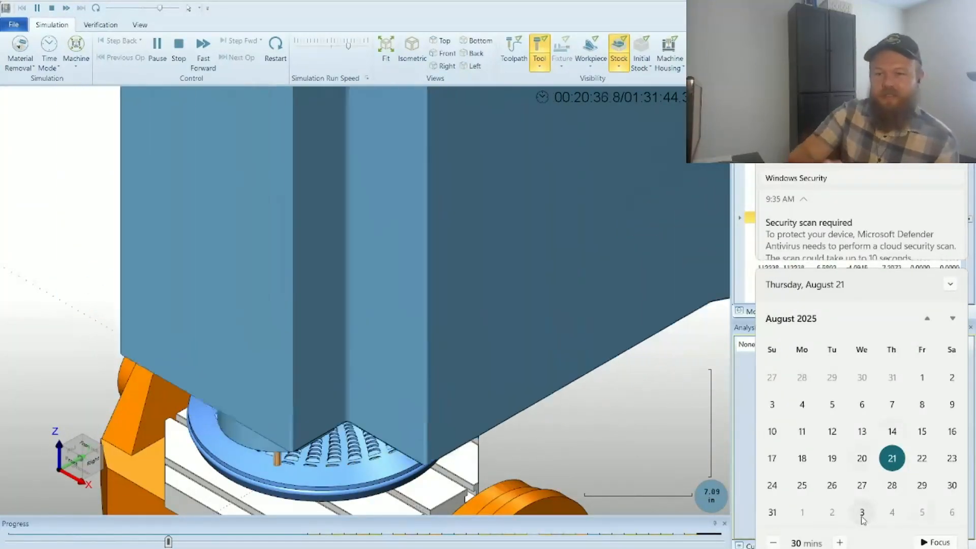
pyautogui.click(586, 382)
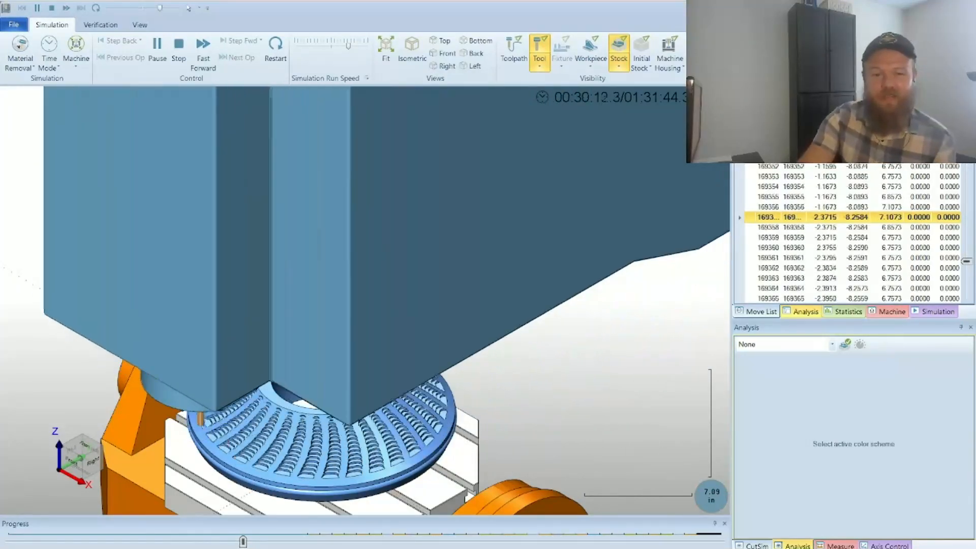
# Step: Pause the 3-axis roughing simulation, skip ahead to the multiaxis operations and resume the run
pyautogui.click(155, 48)
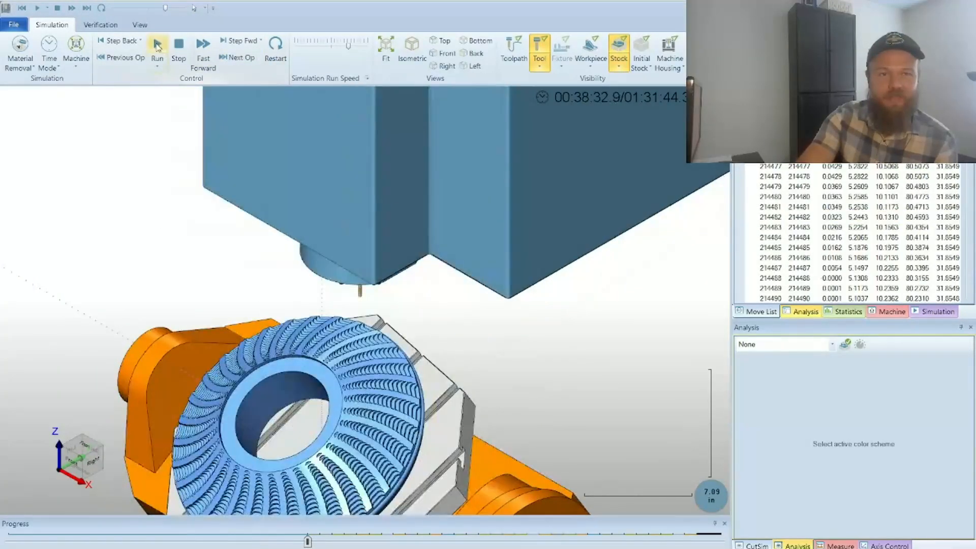
pyautogui.click(157, 46)
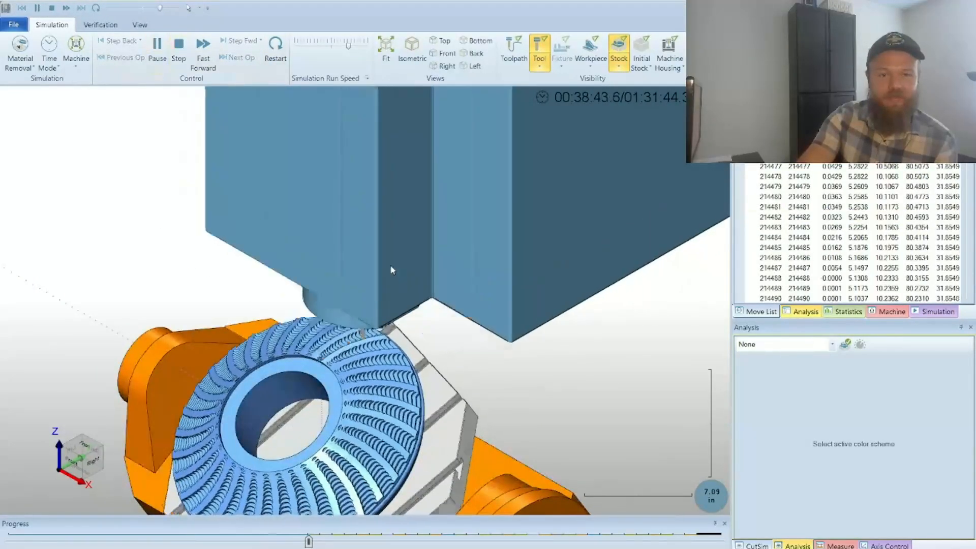